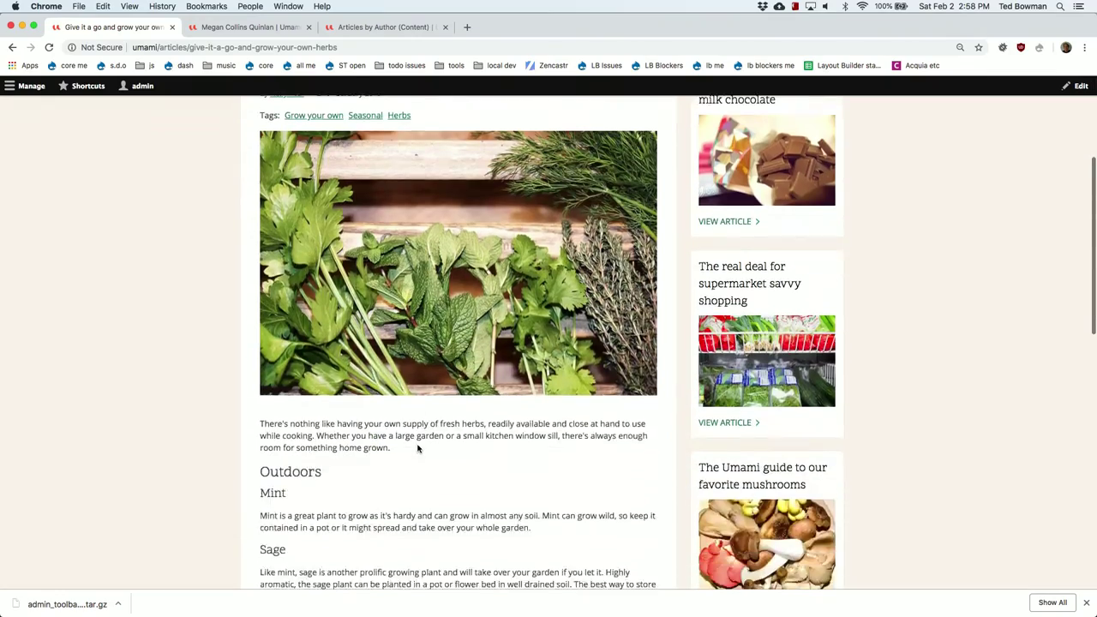
# Look over the "Give it a go and grow your own herbs" article, including its tags, image, body text and featured articles
pyautogui.scroll(9, 418, 449)
pyautogui.scroll(2, 418, 448)
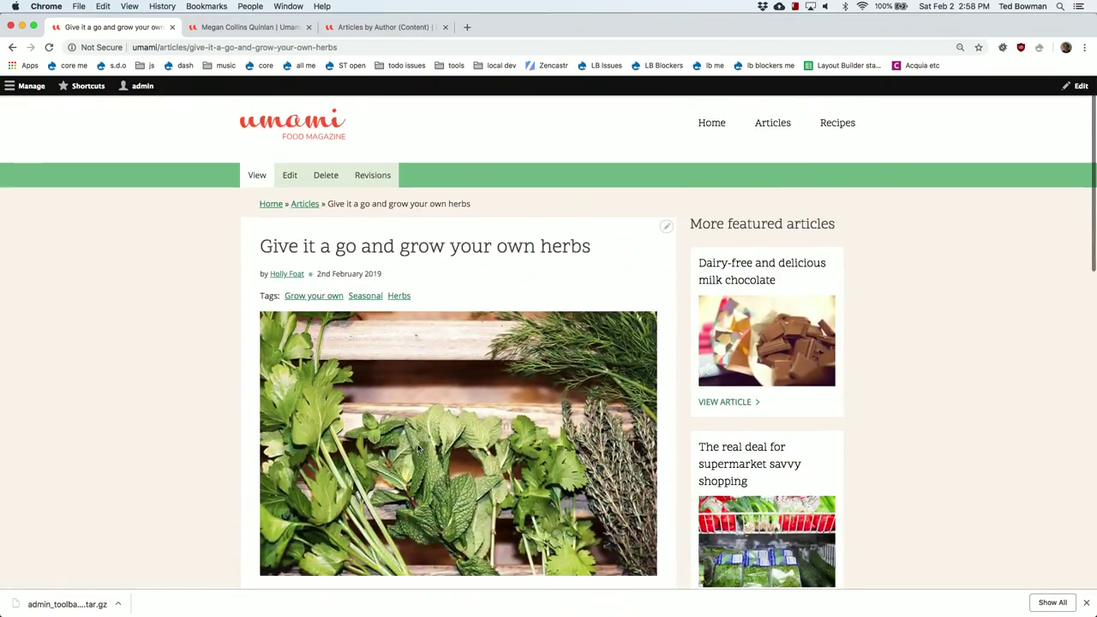
pyautogui.scroll(-2, 449, 343)
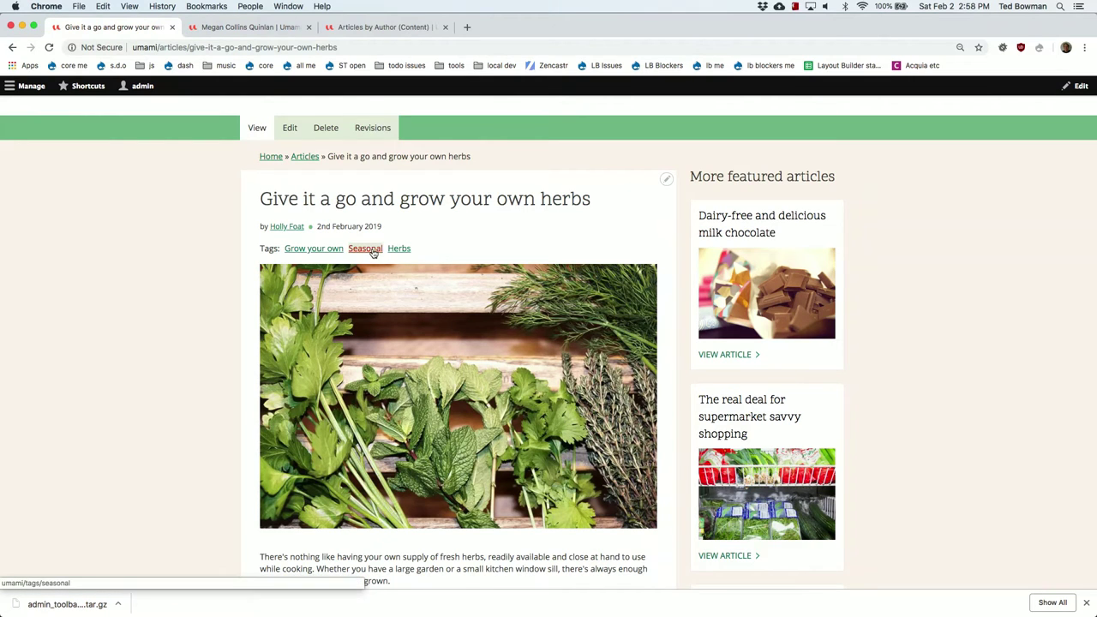
pyautogui.scroll(-6, 399, 378)
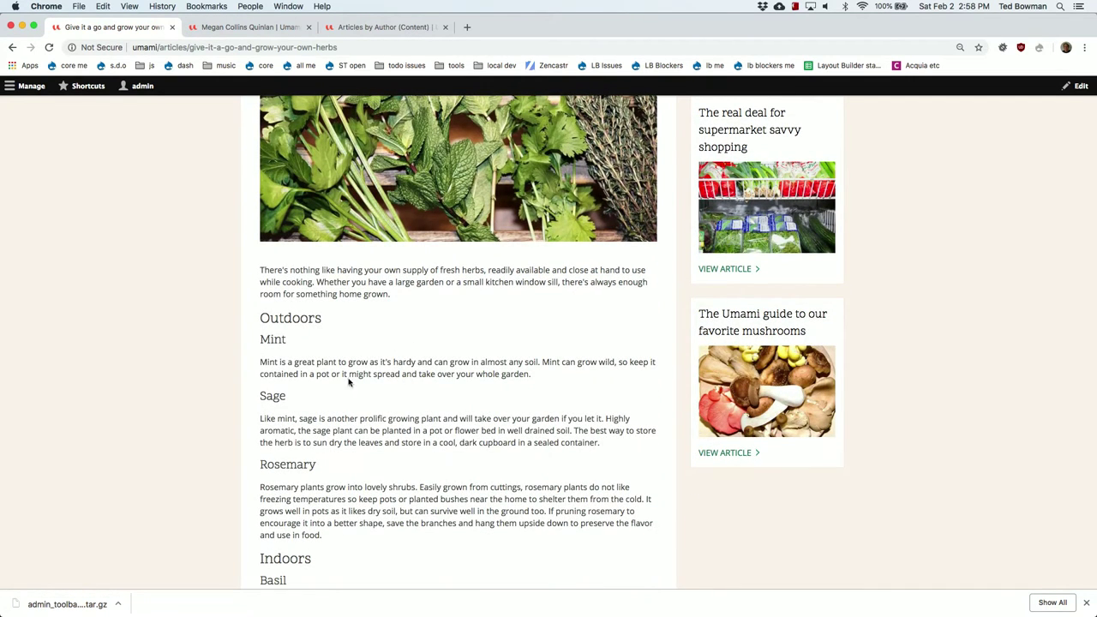
pyautogui.scroll(8, 763, 172)
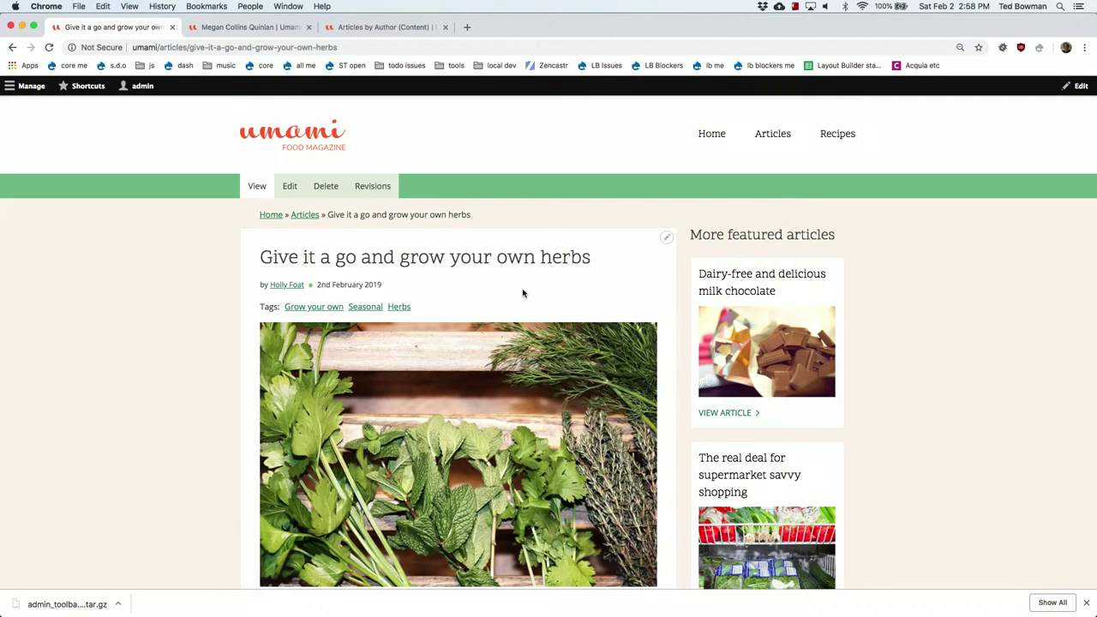
pyautogui.scroll(-3, 523, 293)
pyautogui.scroll(5, 523, 293)
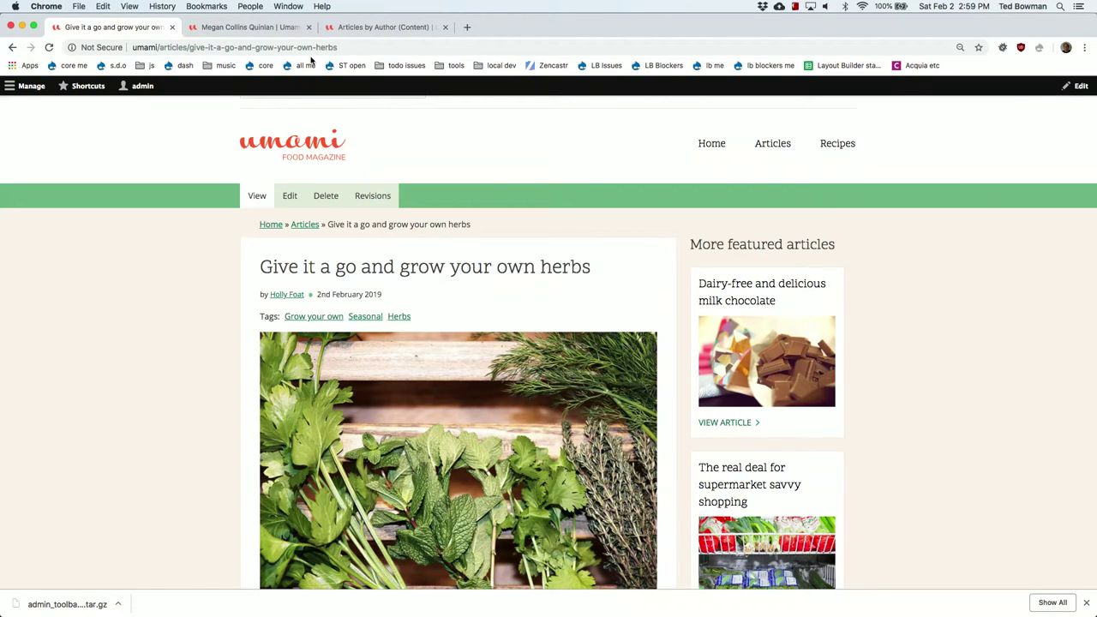
# Switch to the lb-build site, open its home page and look over the recipe listing
pyautogui.click(254, 30)
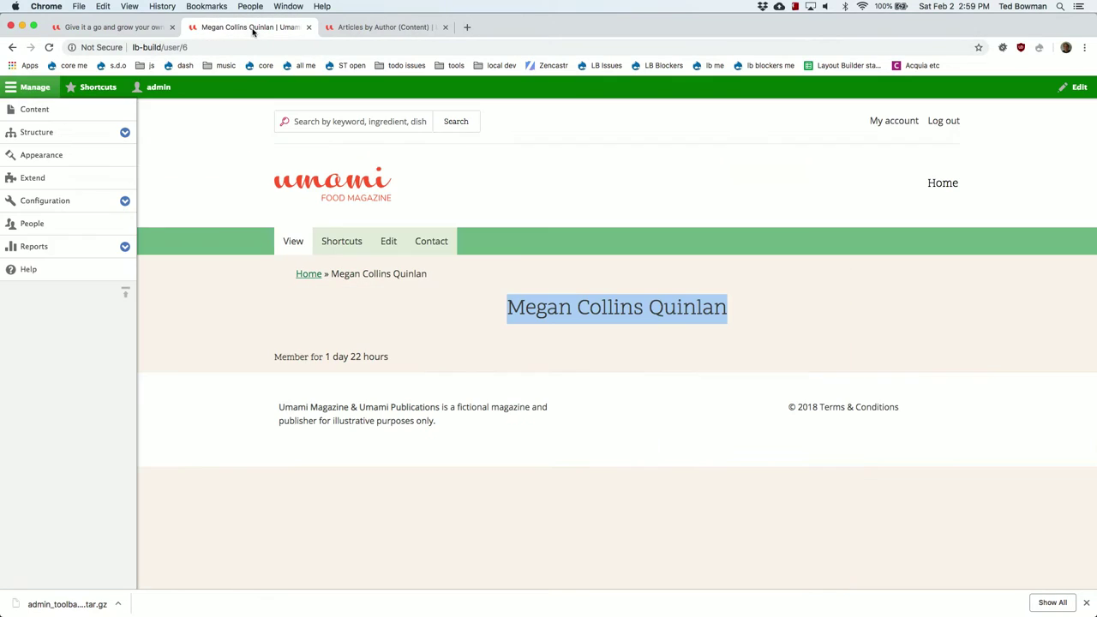
pyautogui.click(313, 191)
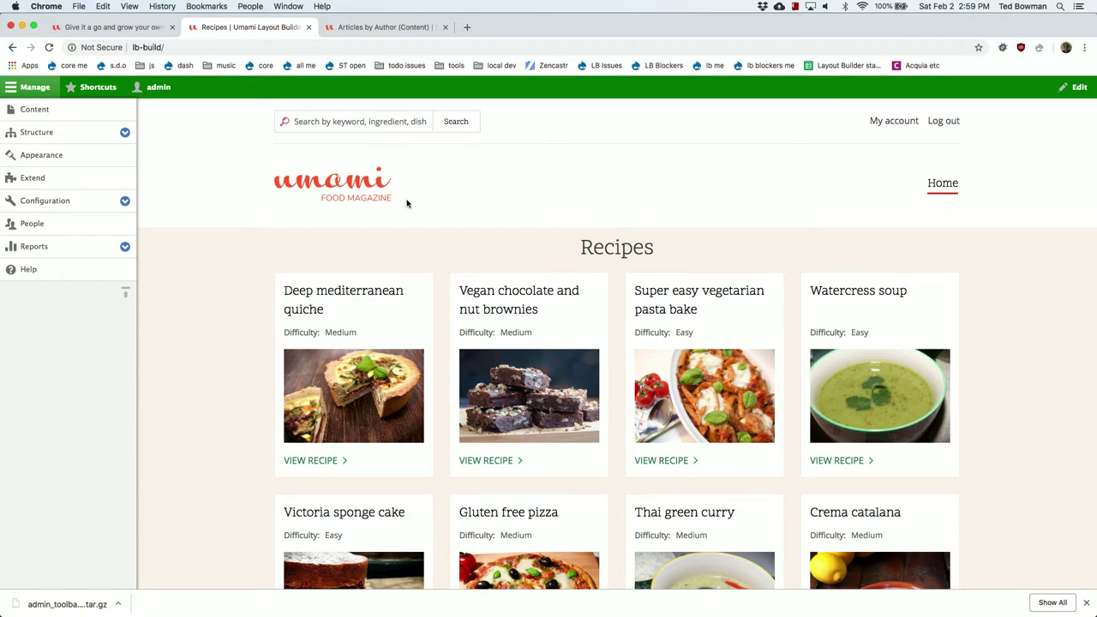
pyautogui.scroll(-6, 391, 240)
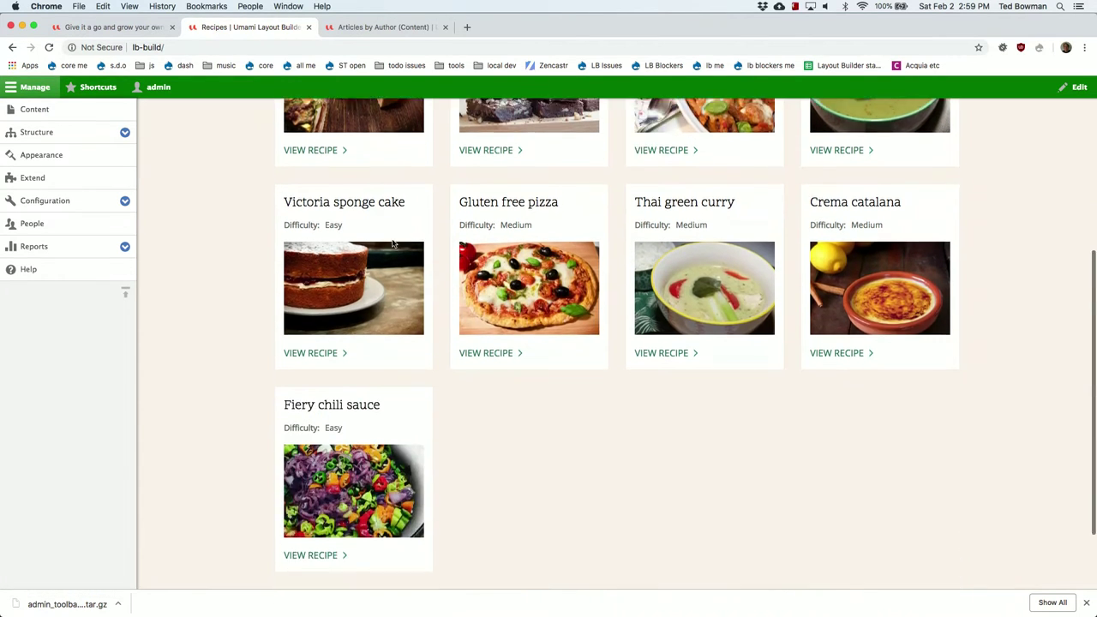
pyautogui.scroll(6, 394, 245)
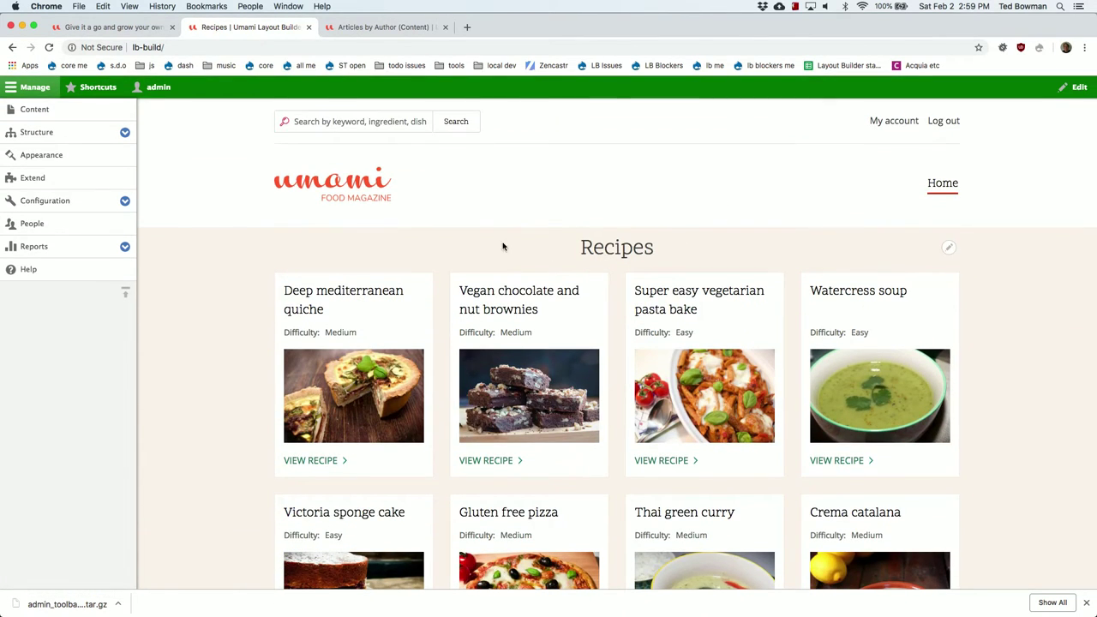
# Go to the article listing at lb-build/articles
pyautogui.click(400, 48)
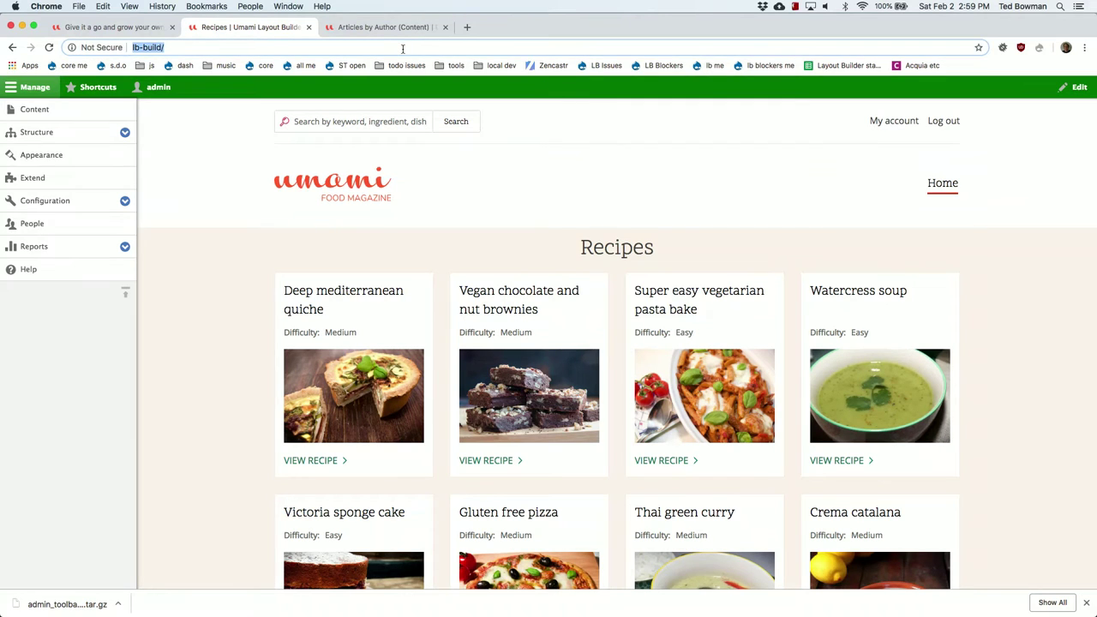
pyautogui.click(400, 48)
pyautogui.write('articles')
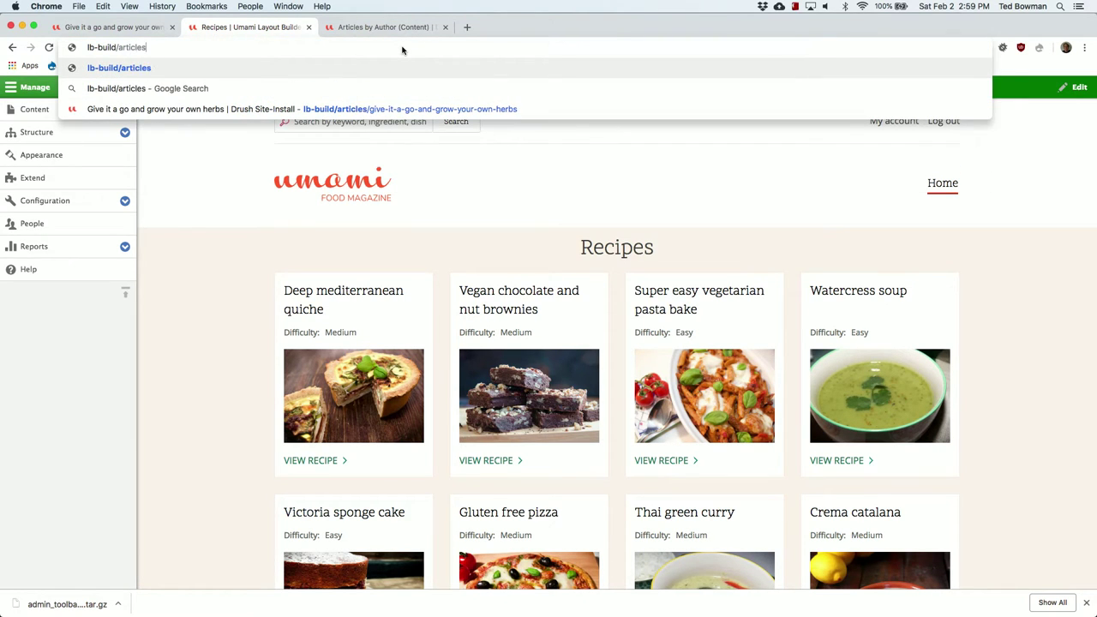
pyautogui.press('Return')
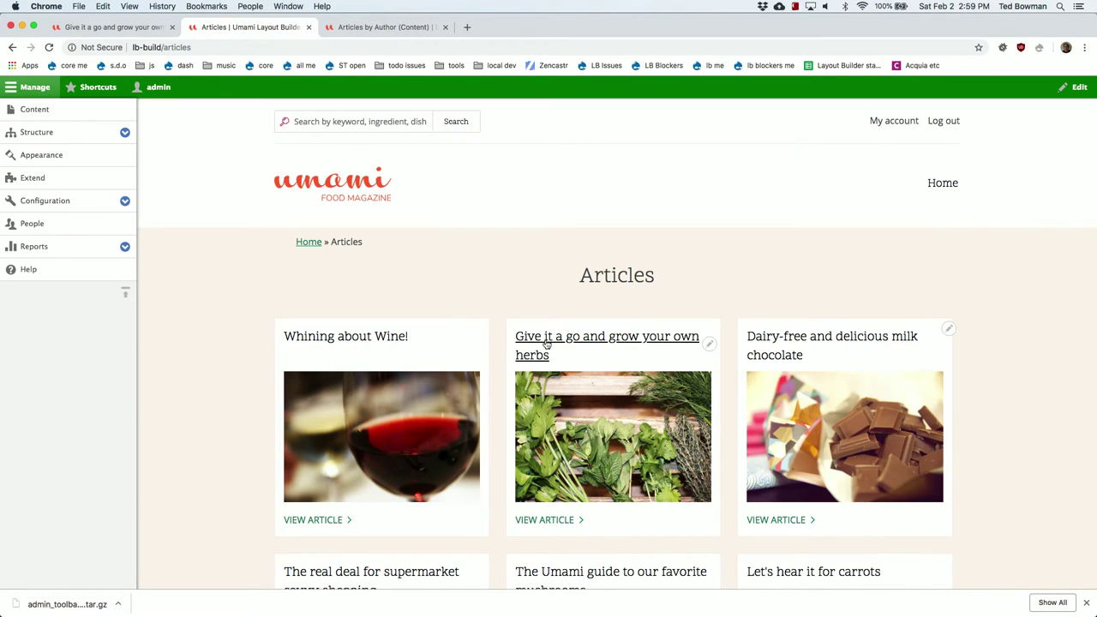
# Open the "Give it a go and grow your own herbs" article on lb-build and look through its layout
pyautogui.click(595, 342)
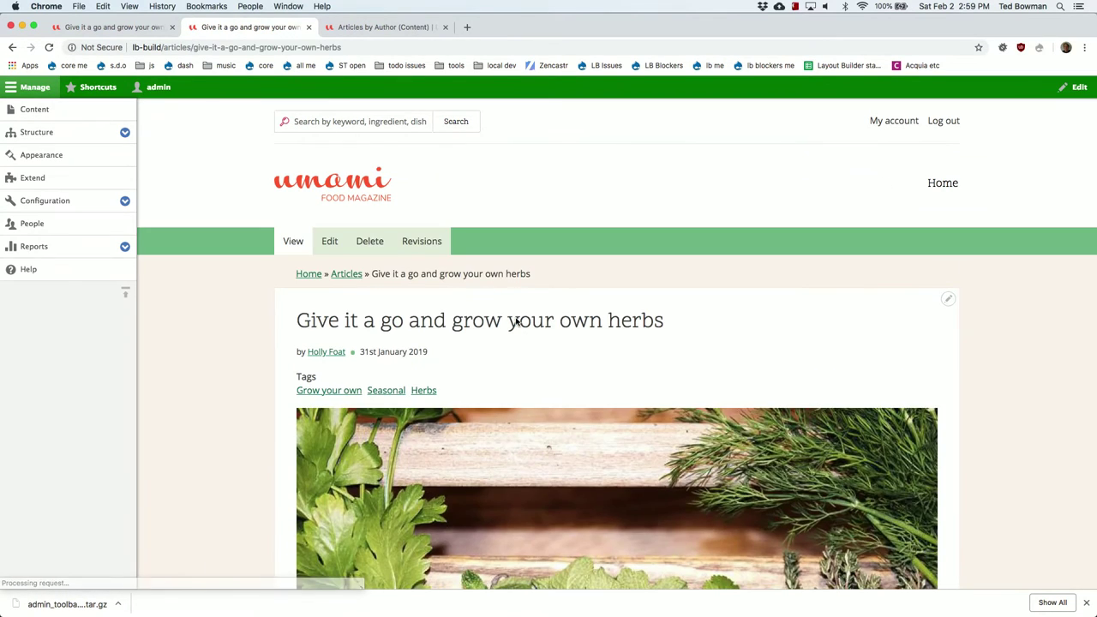
pyautogui.scroll(-13, 523, 360)
pyautogui.scroll(13, 532, 397)
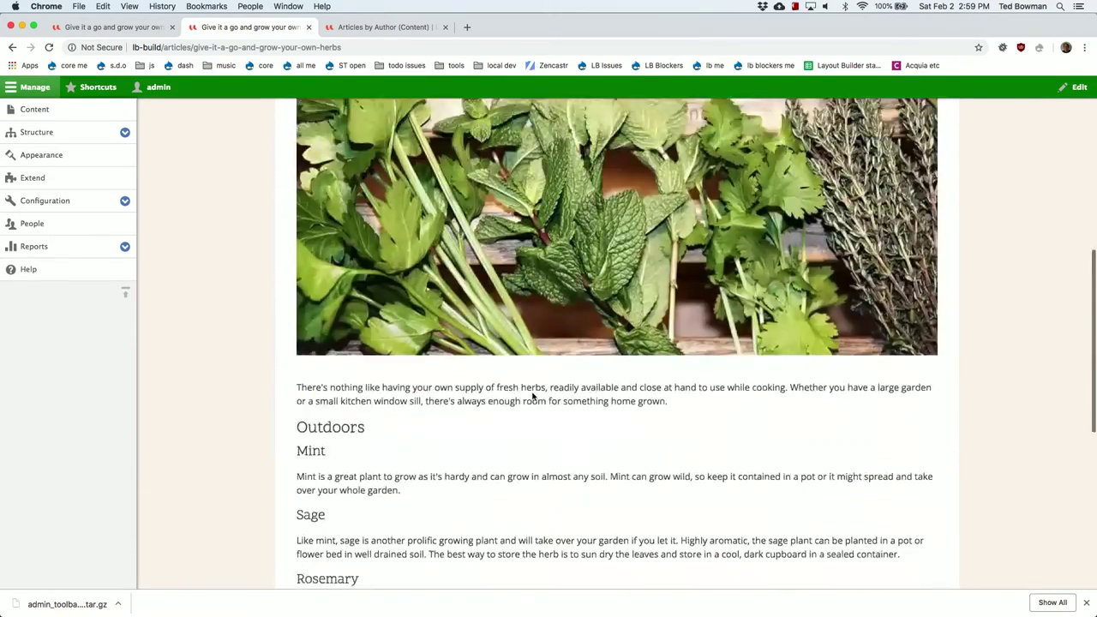
pyautogui.scroll(1, 984, 333)
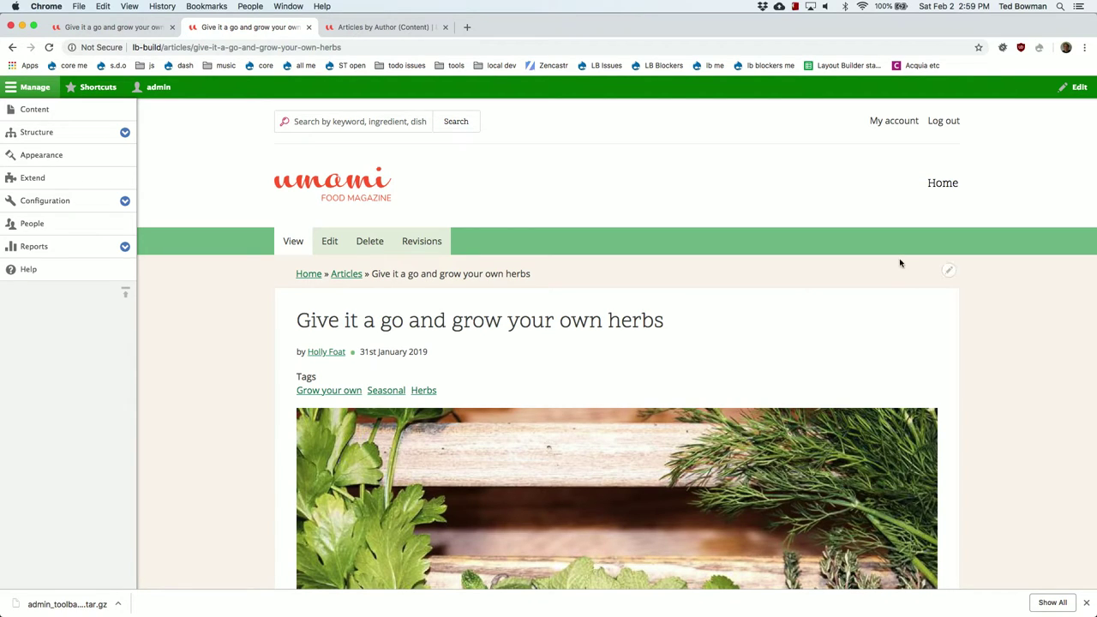
# Open the site's Content types administration page in a new browser tab and switch to it
pyautogui.click(124, 135)
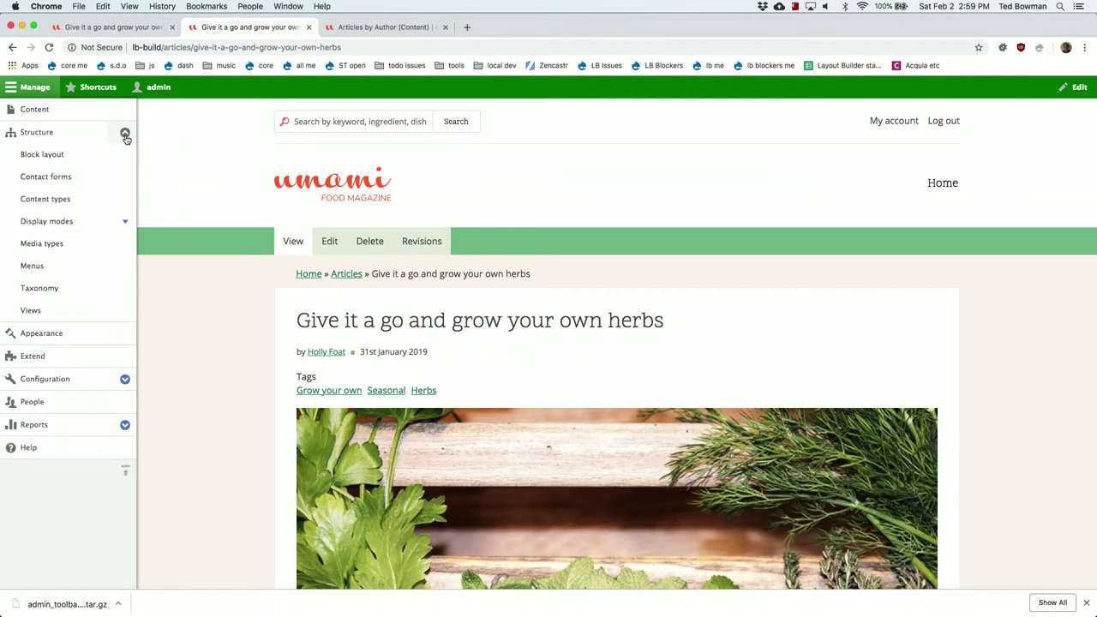
pyautogui.rightClick(54, 159)
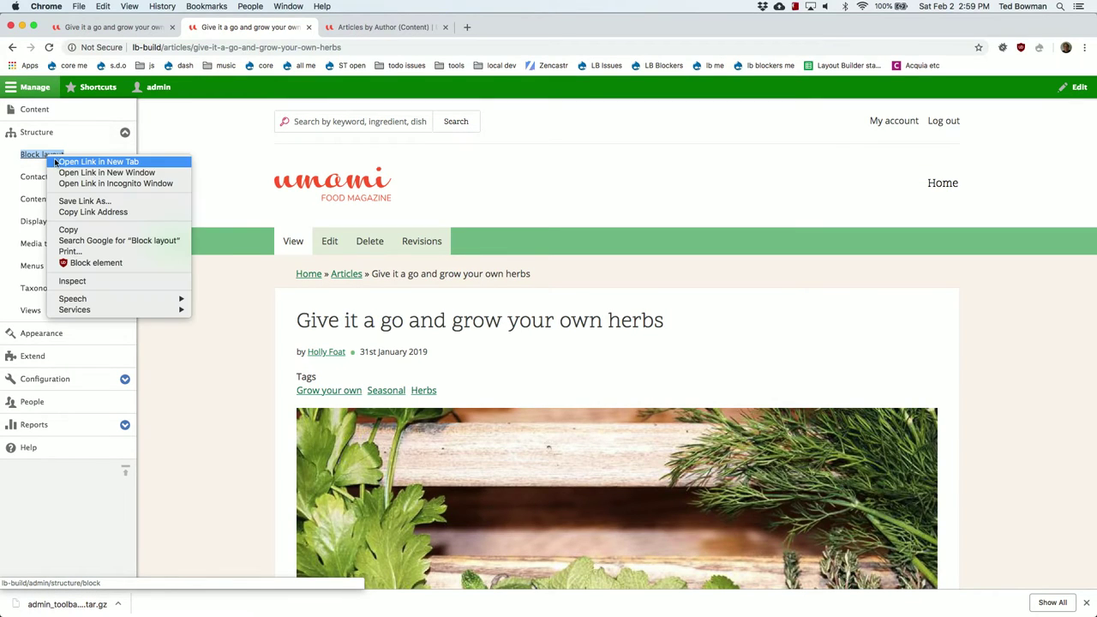
pyautogui.click(4, 176)
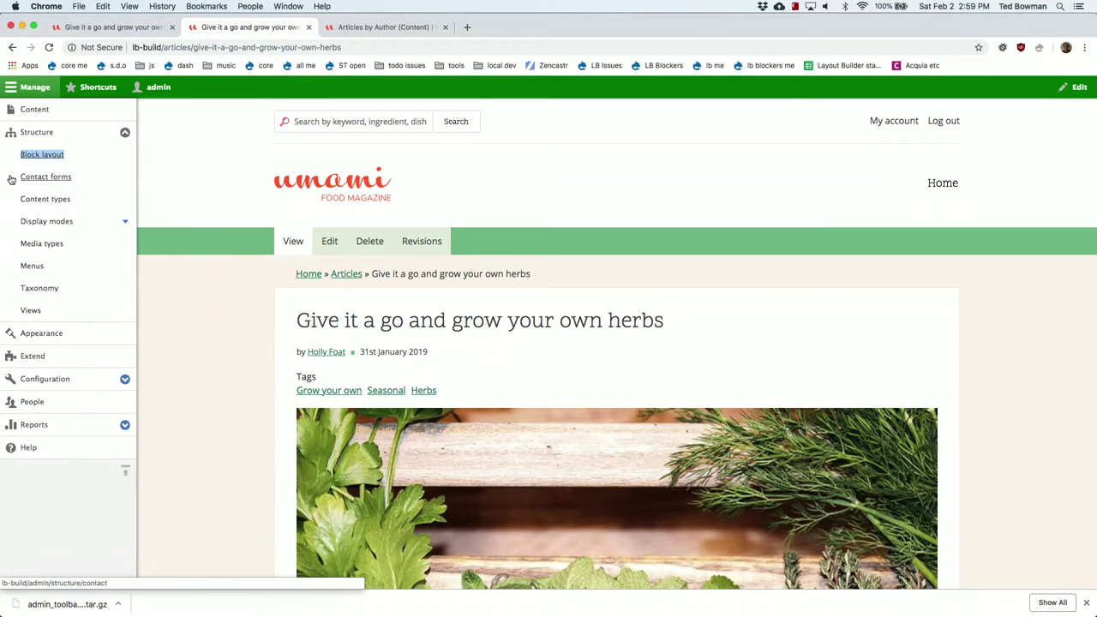
pyautogui.rightClick(56, 199)
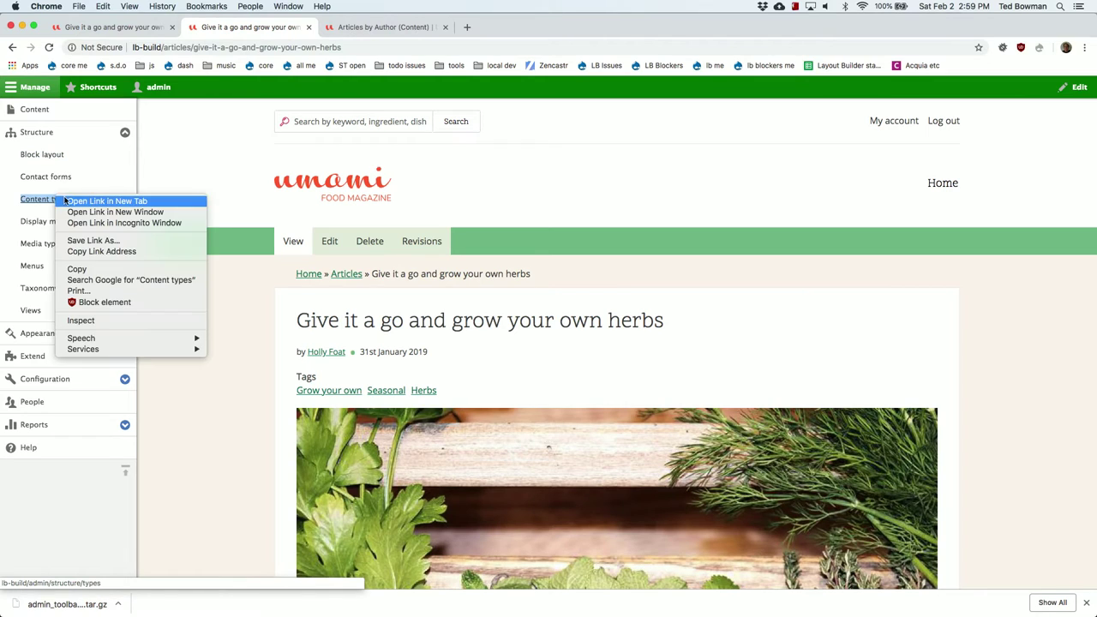
pyautogui.click(86, 201)
pyautogui.click(362, 27)
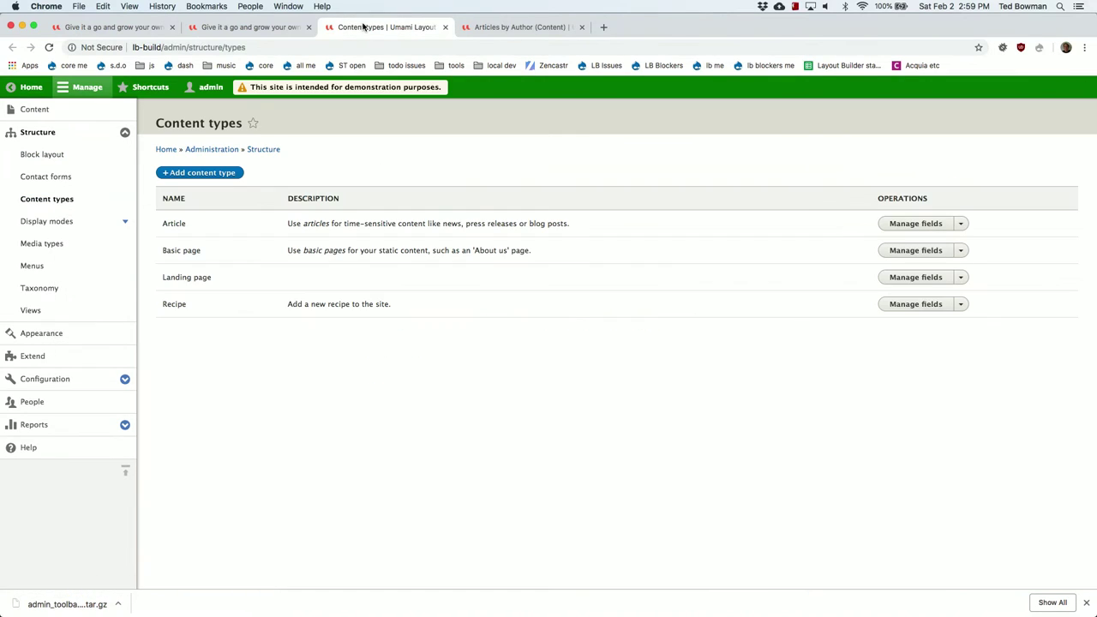
# Open the layout editor for the Article content type's default display from its Manage display settings
pyautogui.click(960, 223)
pyautogui.click(930, 257)
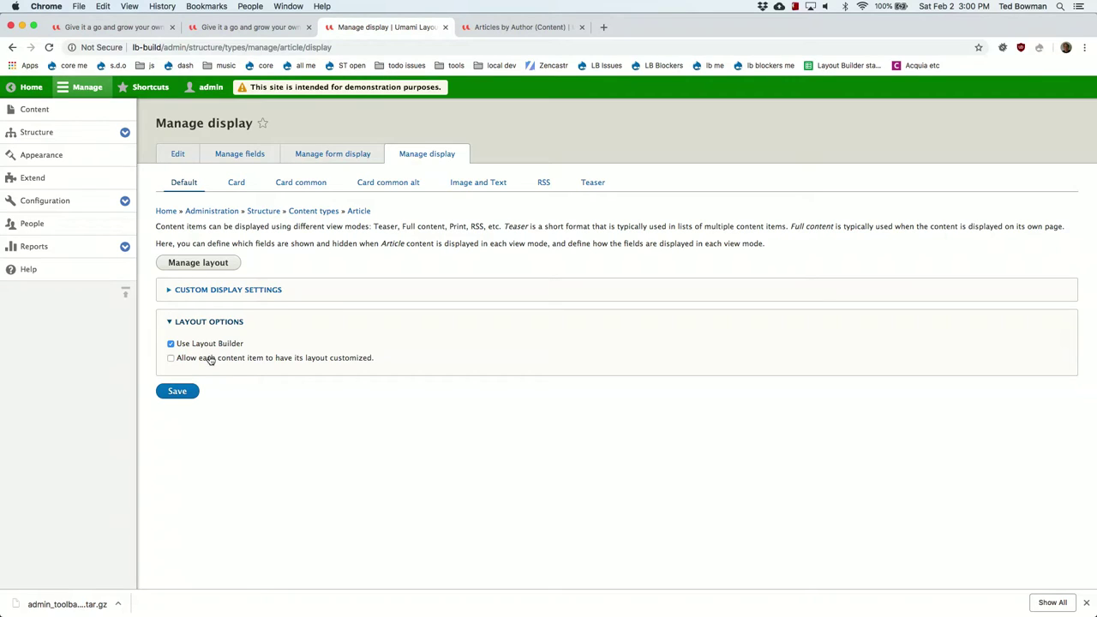
pyautogui.moveTo(186, 358); pyautogui.dragTo(216, 337)
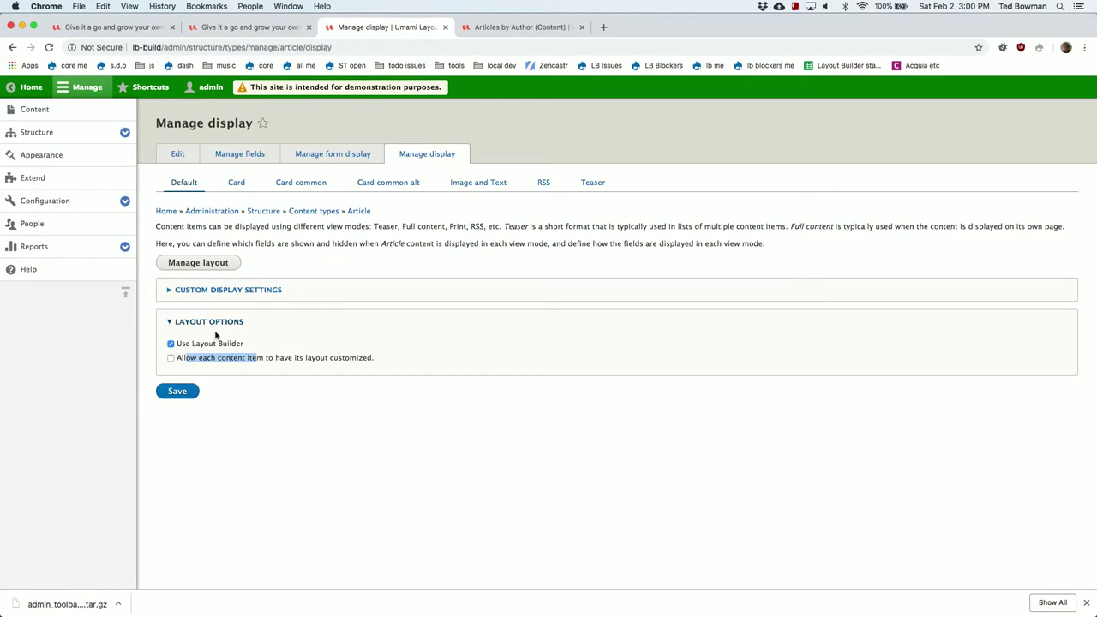
pyautogui.click(208, 266)
# Examine the default article layout's sections and blocks, from the tags and image down to the body text and the Links placeholder
pyautogui.scroll(-5, 248, 411)
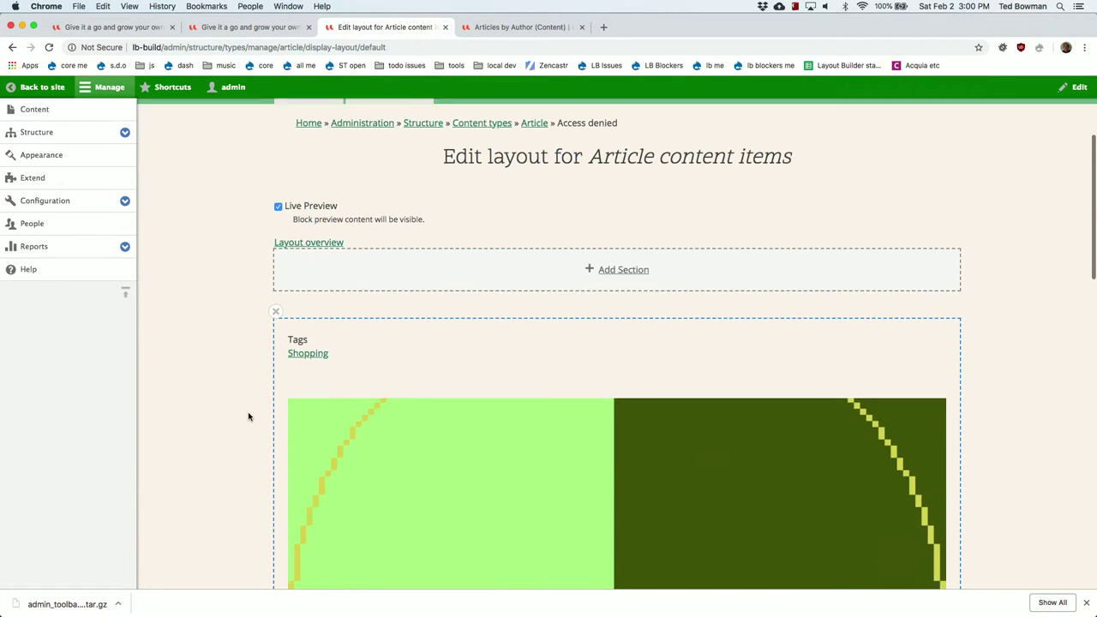
pyautogui.scroll(1, 249, 417)
pyautogui.scroll(-15, 249, 416)
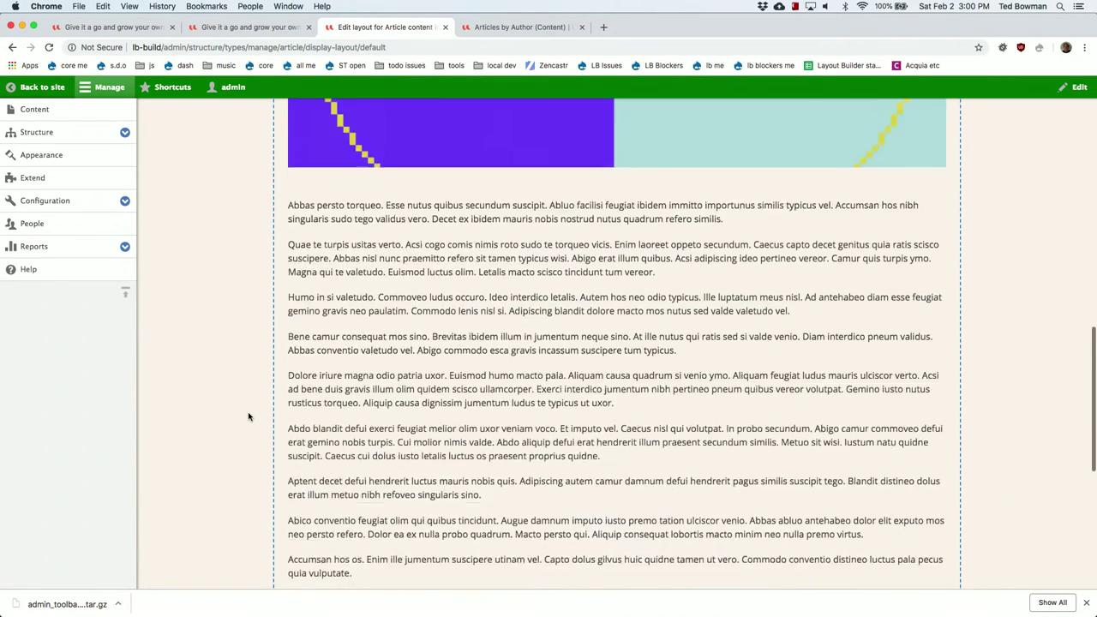
pyautogui.scroll(-3, 249, 417)
pyautogui.scroll(15, 248, 417)
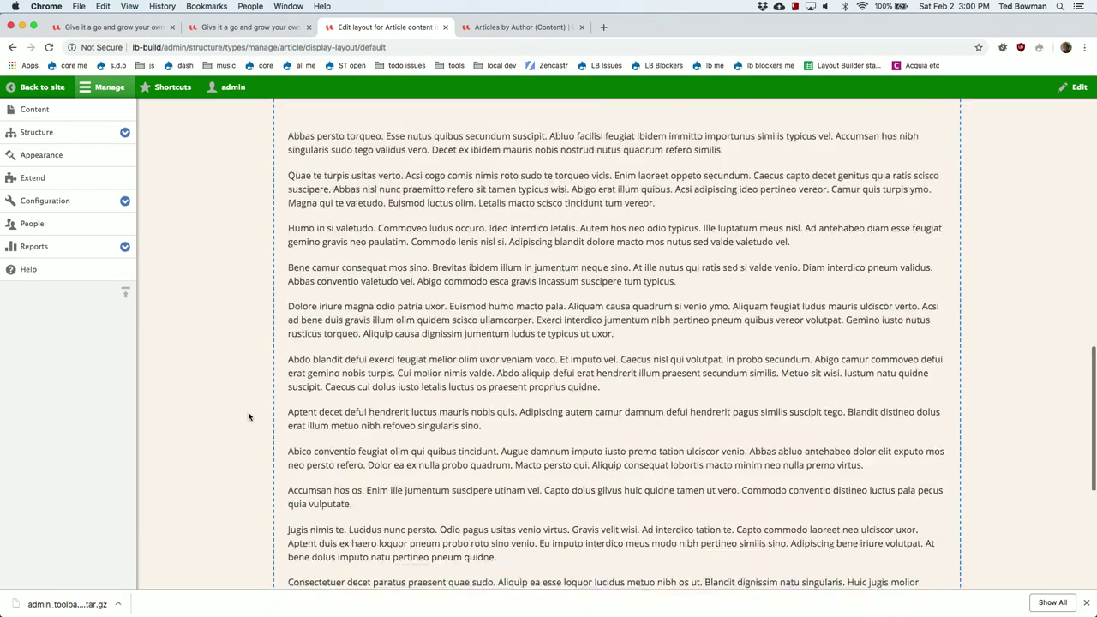
pyautogui.scroll(5, 249, 417)
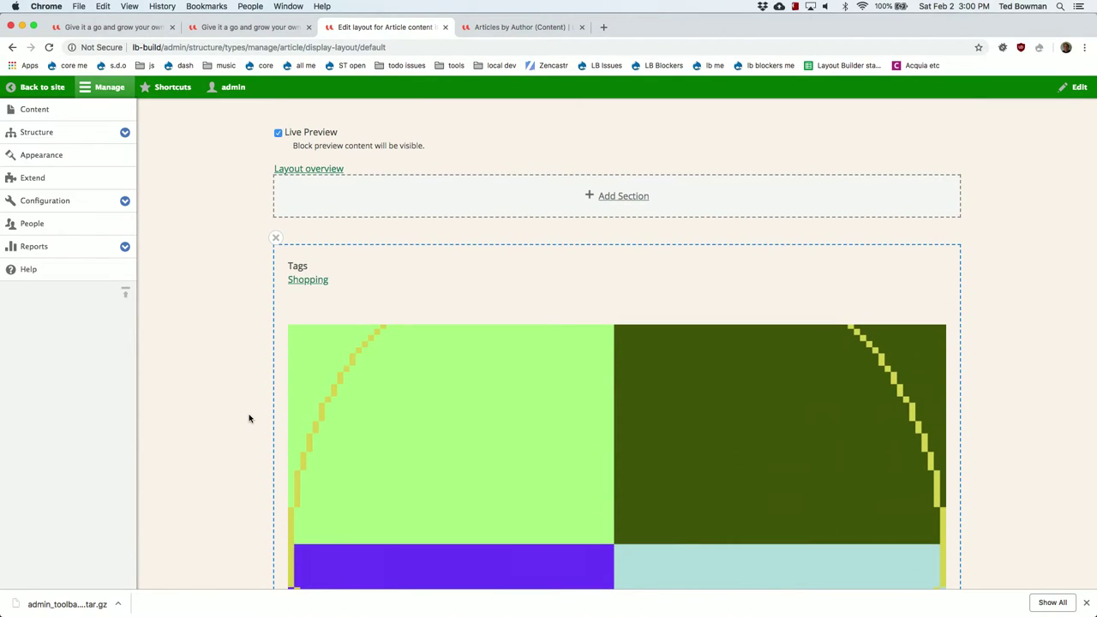
pyautogui.scroll(-1, 249, 417)
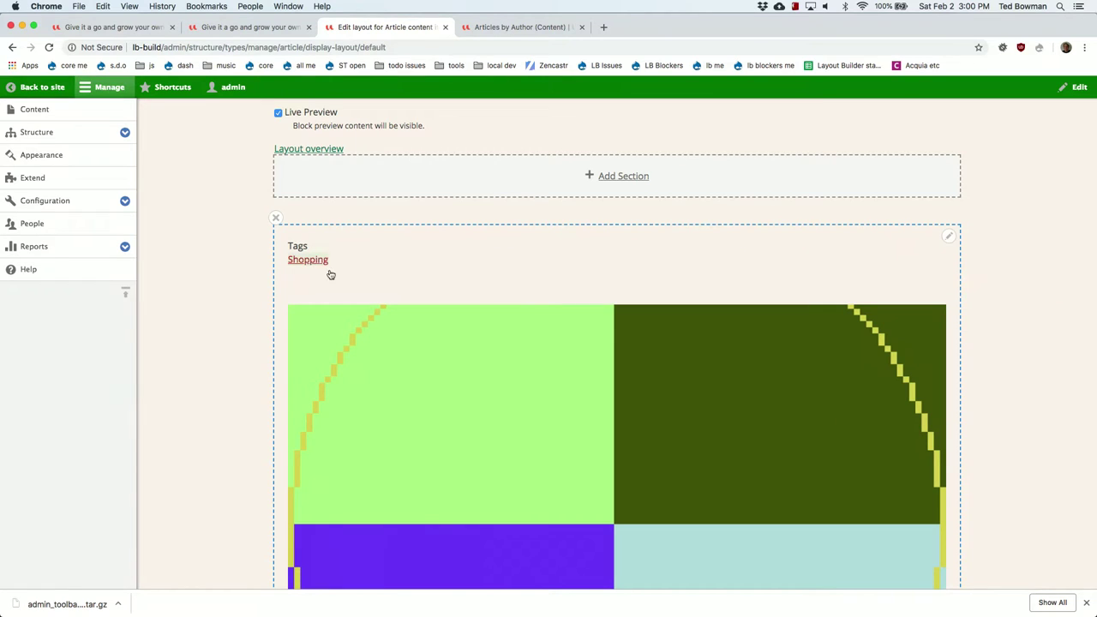
pyautogui.scroll(-1, 411, 392)
pyautogui.scroll(-10, 412, 392)
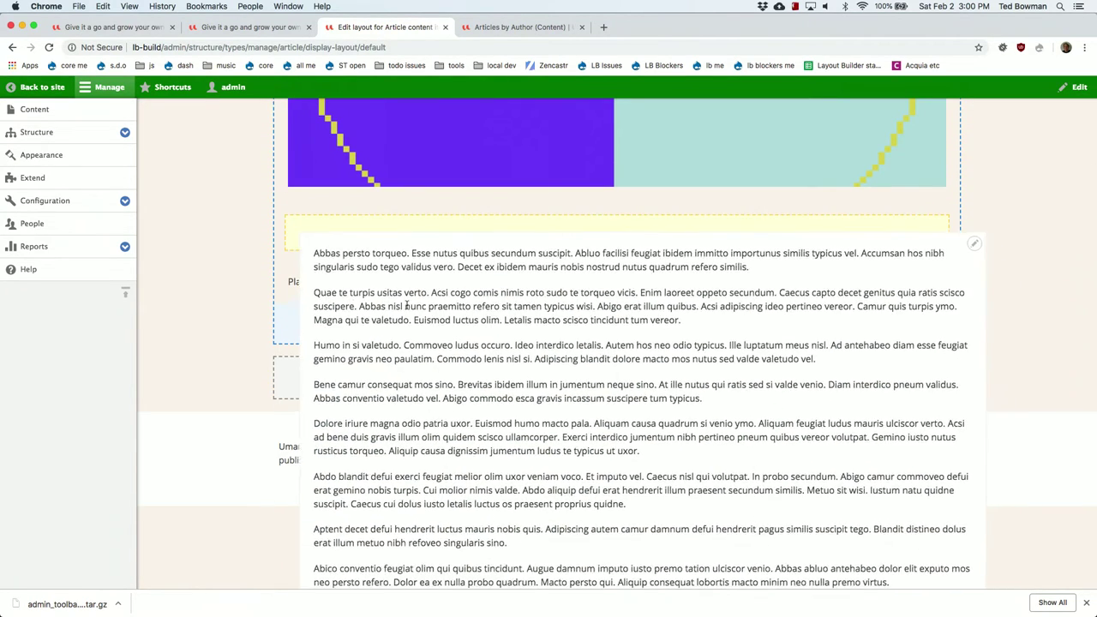
pyautogui.scroll(-5, 424, 361)
pyautogui.scroll(-3, 424, 361)
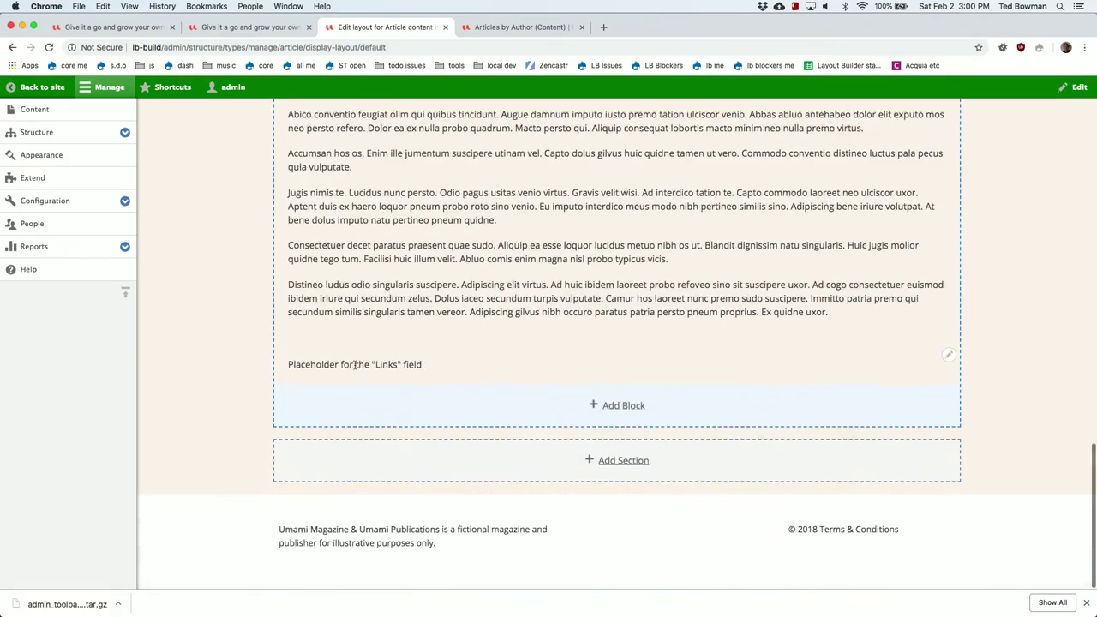
pyautogui.scroll(15, 512, 429)
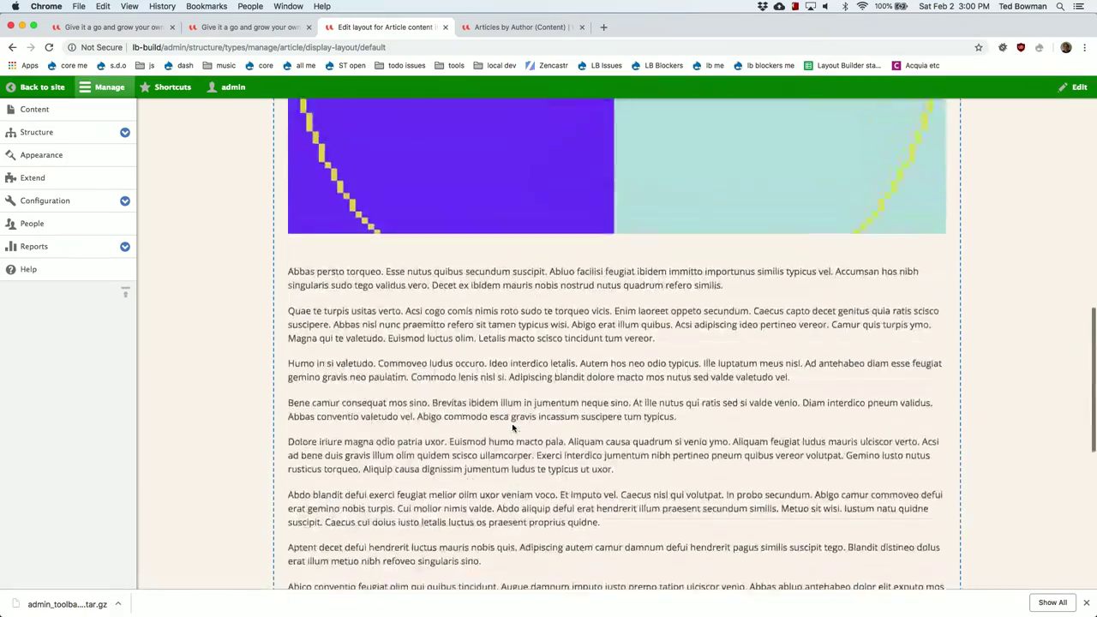
pyautogui.scroll(3, 513, 428)
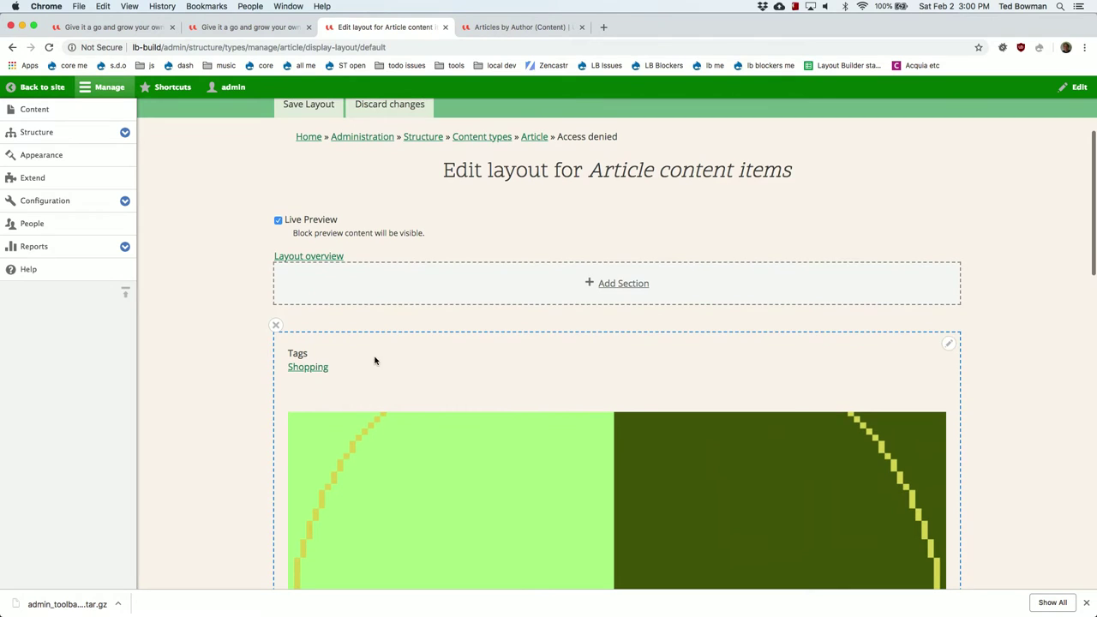
pyautogui.scroll(-2, 378, 399)
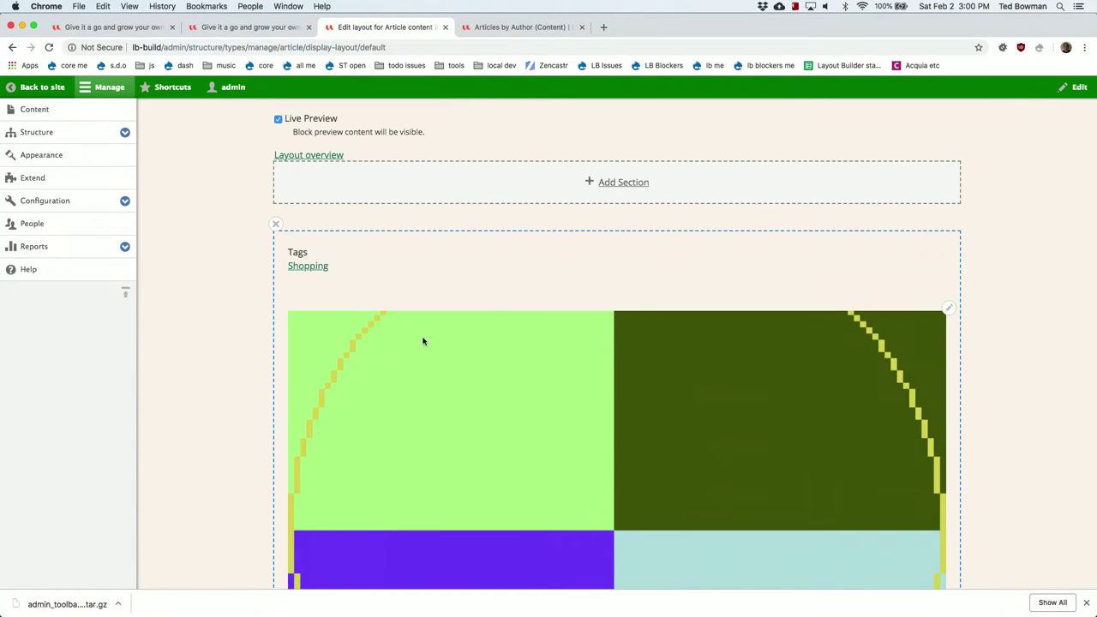
pyautogui.scroll(-5, 368, 258)
pyautogui.scroll(-4, 368, 257)
pyautogui.scroll(8, 368, 258)
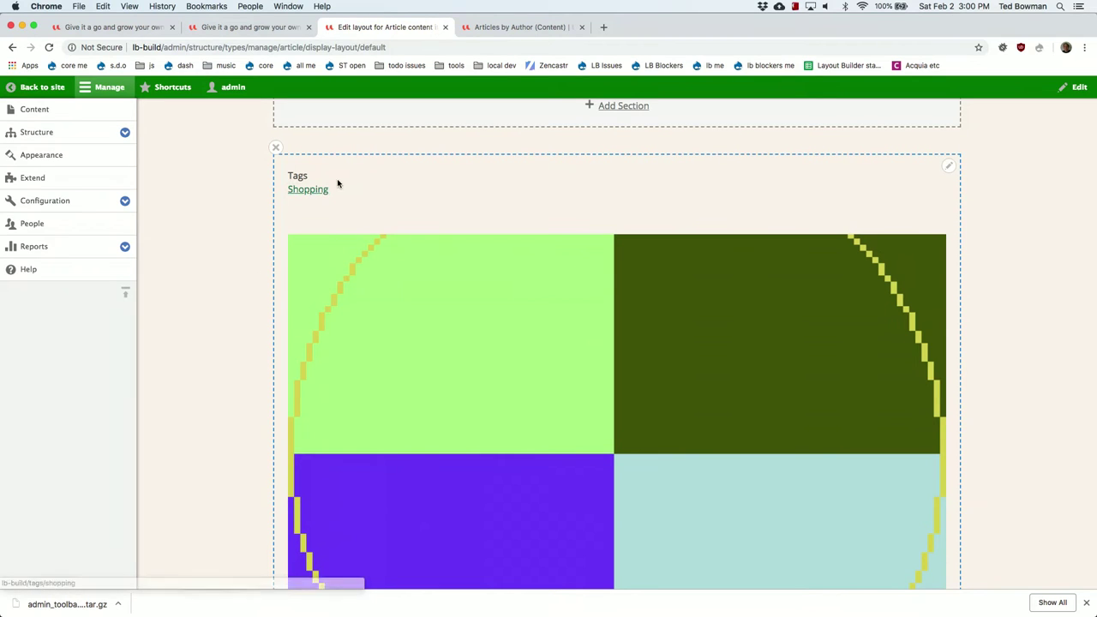
# Move the Tags block below the image in the article layout and save the layout
pyautogui.moveTo(348, 186); pyautogui.dragTo(378, 414)
pyautogui.scroll(-4, 397, 323)
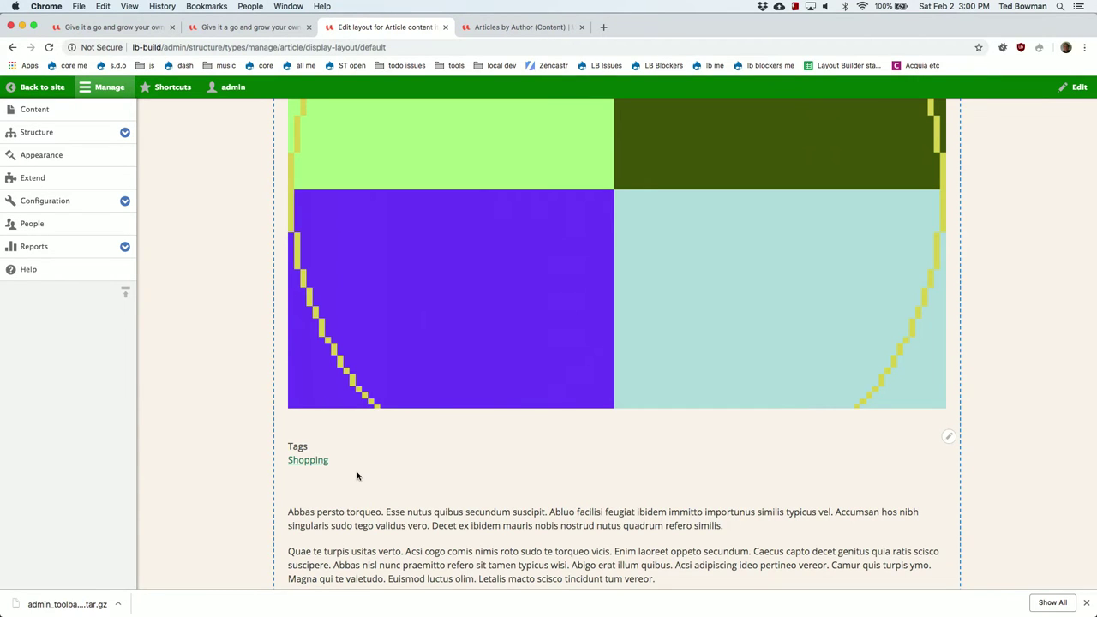
pyautogui.scroll(7, 358, 475)
pyautogui.click(311, 292)
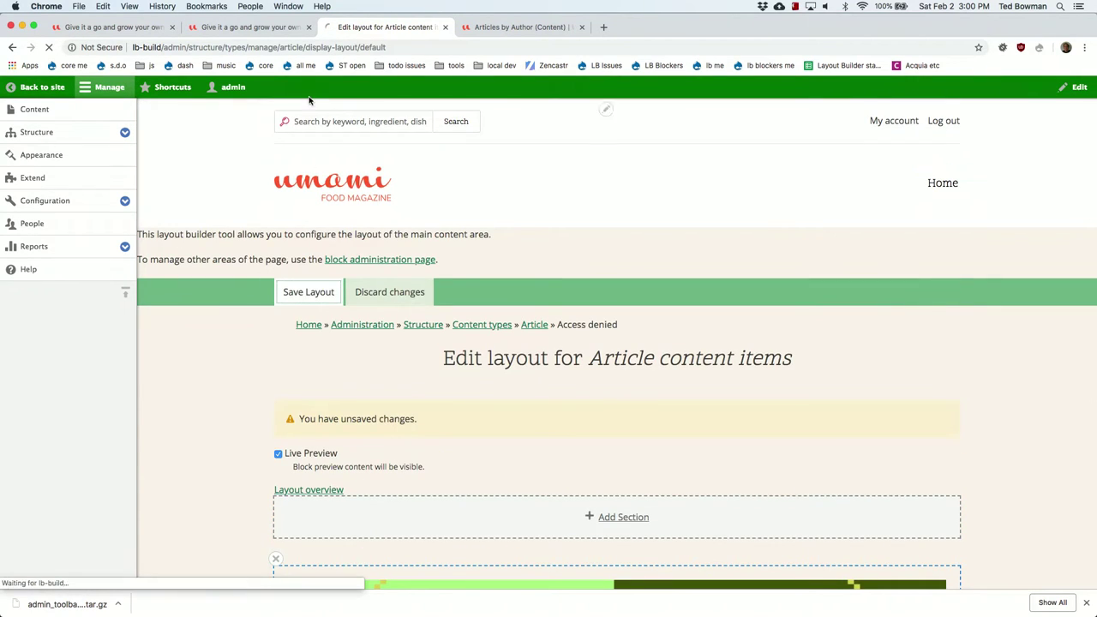
# Reload the herbs article page on the Layout Builder site and check where its tags sit relative to the image
pyautogui.click(253, 26)
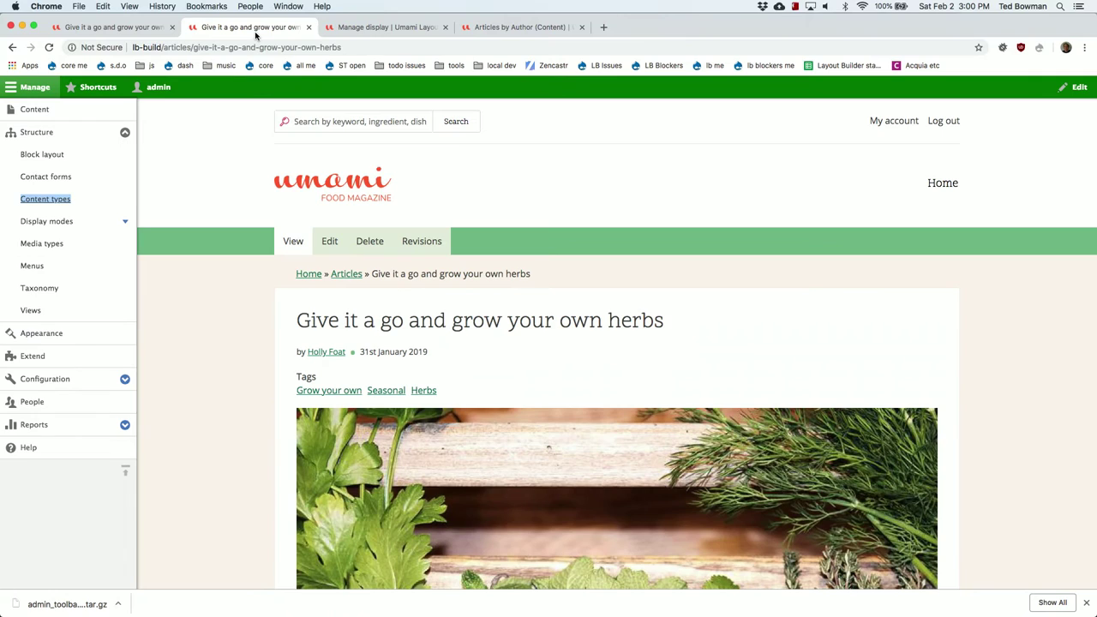
pyautogui.click(49, 47)
pyautogui.scroll(-1, 320, 414)
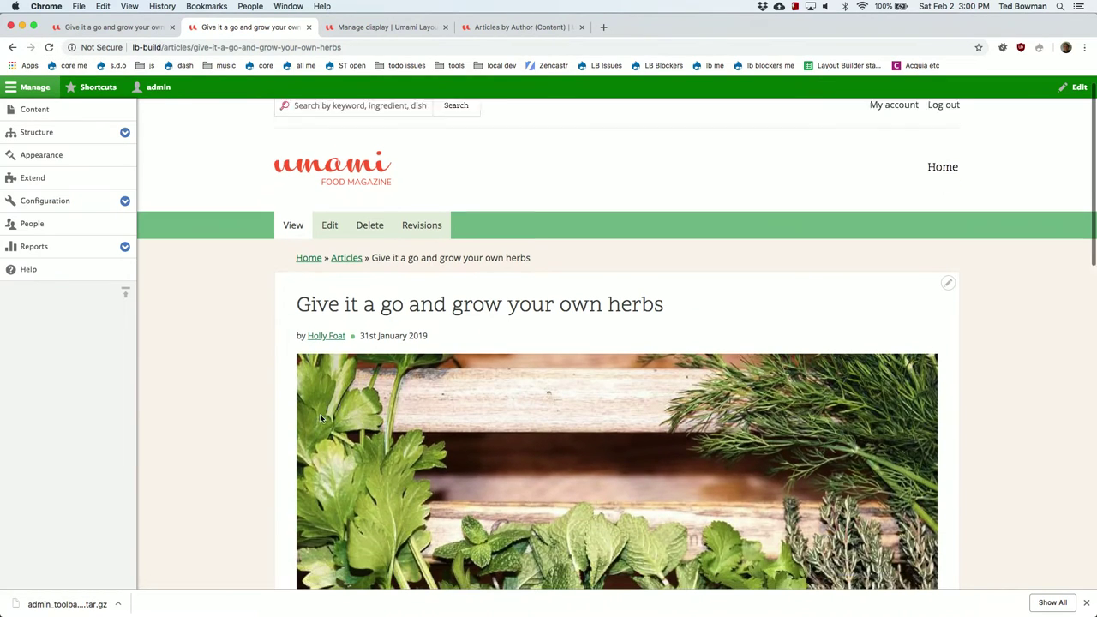
pyautogui.scroll(-5, 280, 372)
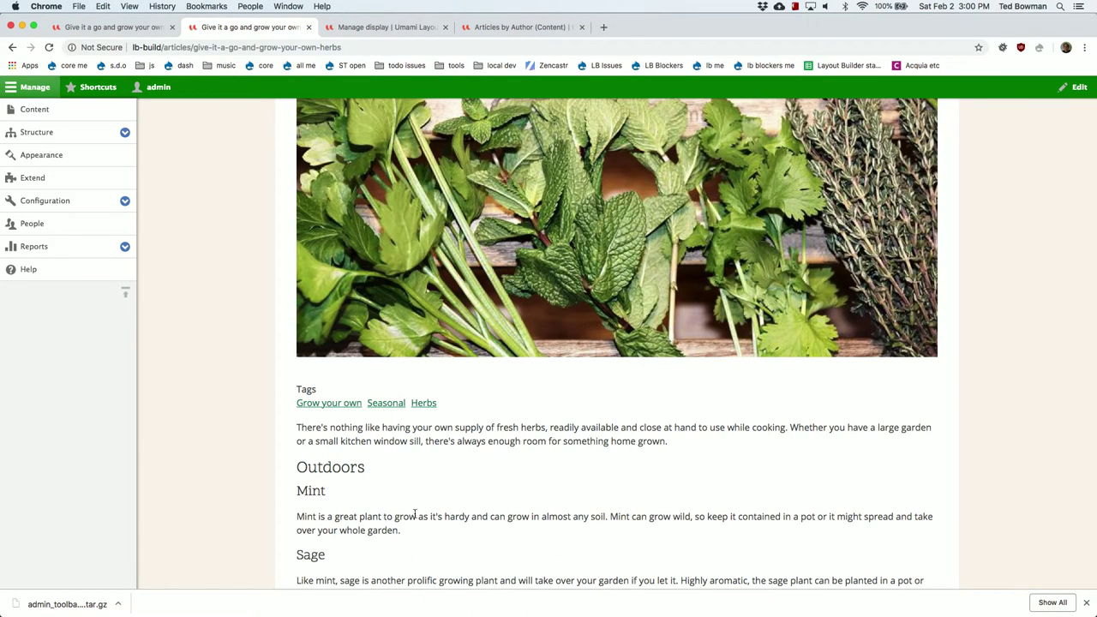
pyautogui.scroll(-1, 416, 515)
pyautogui.scroll(10, 416, 515)
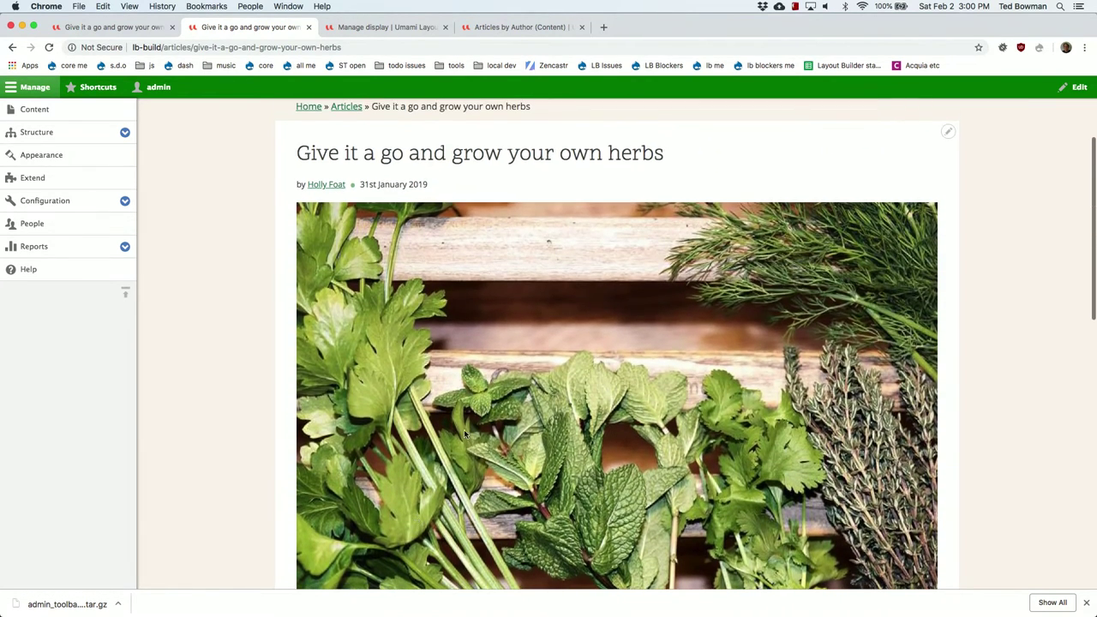
pyautogui.click(377, 27)
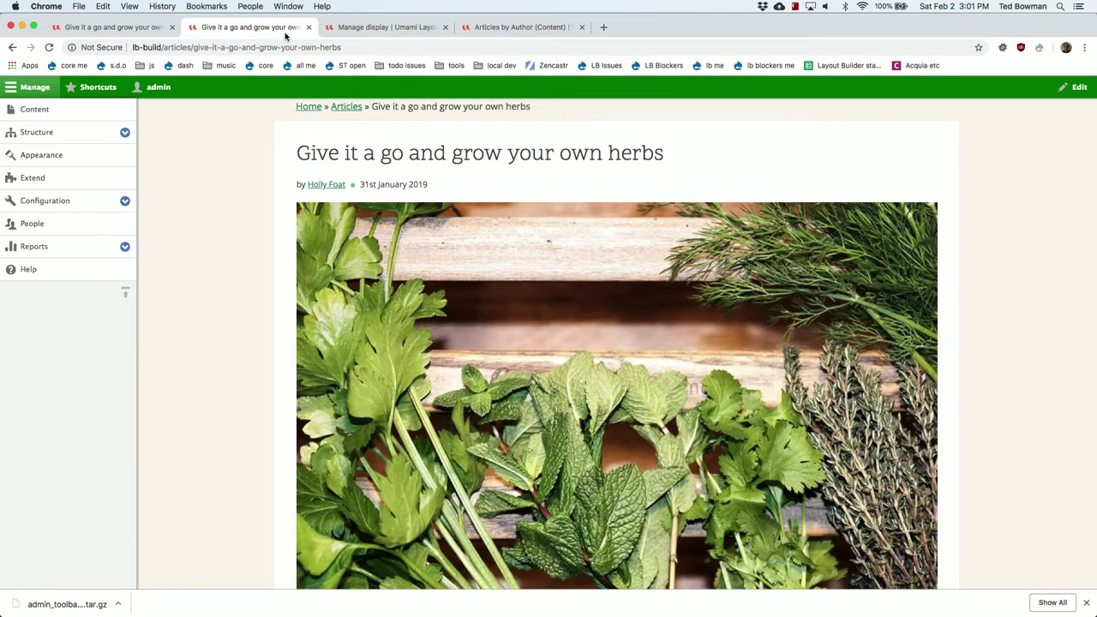
pyautogui.click(284, 31)
# Return to the Article type's Manage display page and open the layout editor for its default display
pyautogui.click(394, 28)
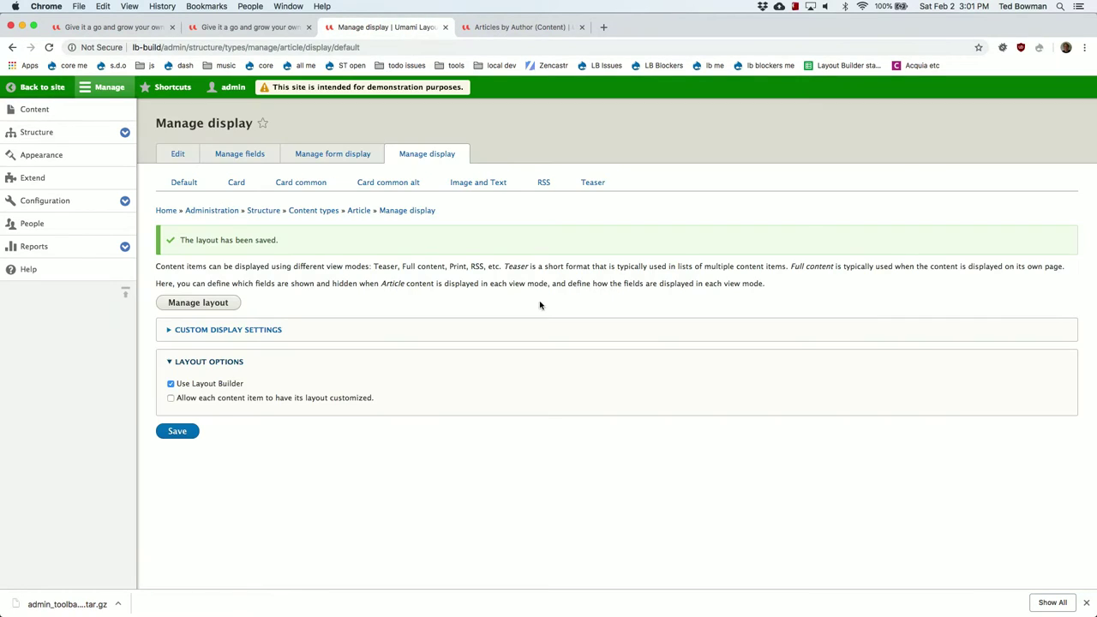
pyautogui.click(216, 305)
pyautogui.scroll(-3, 761, 429)
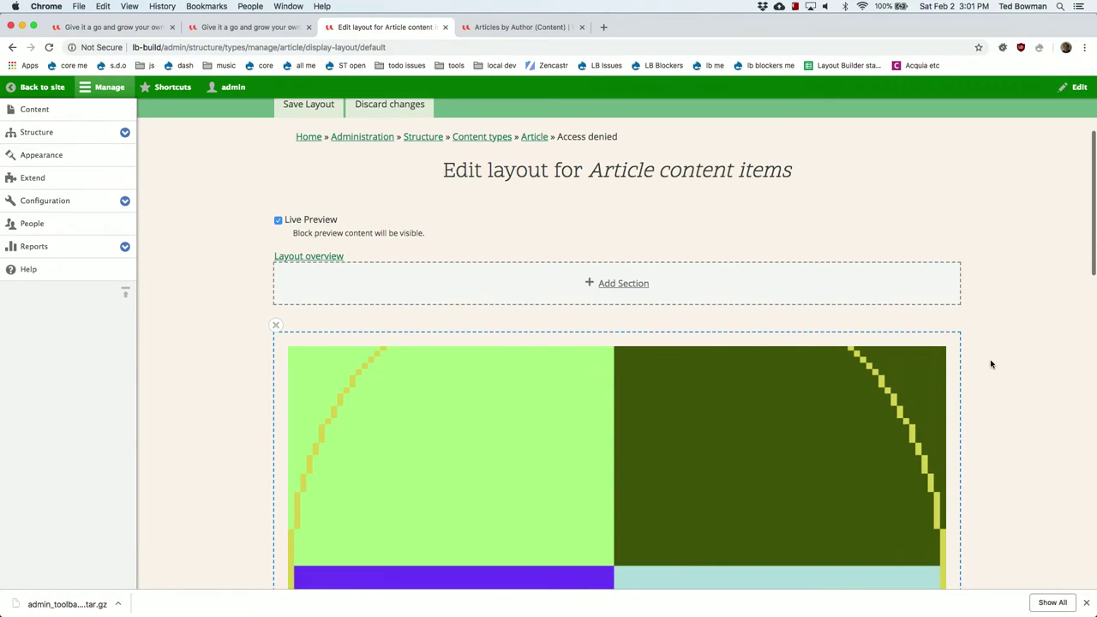
# Set the Image block's responsive image style to Narrow and update the block
pyautogui.click(949, 345)
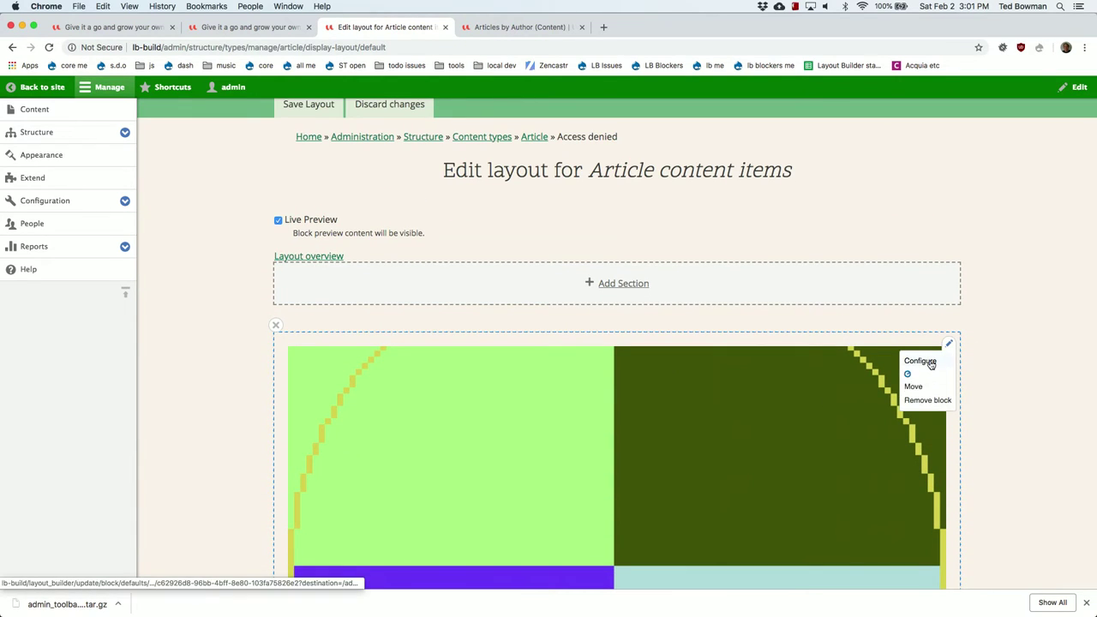
pyautogui.click(930, 362)
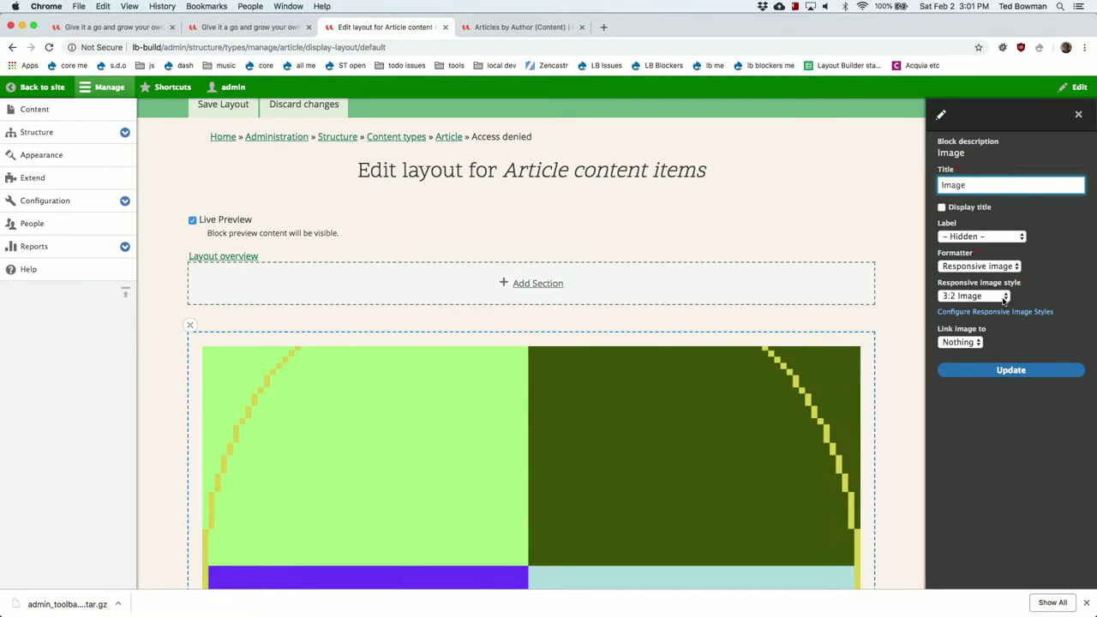
pyautogui.click(1003, 298)
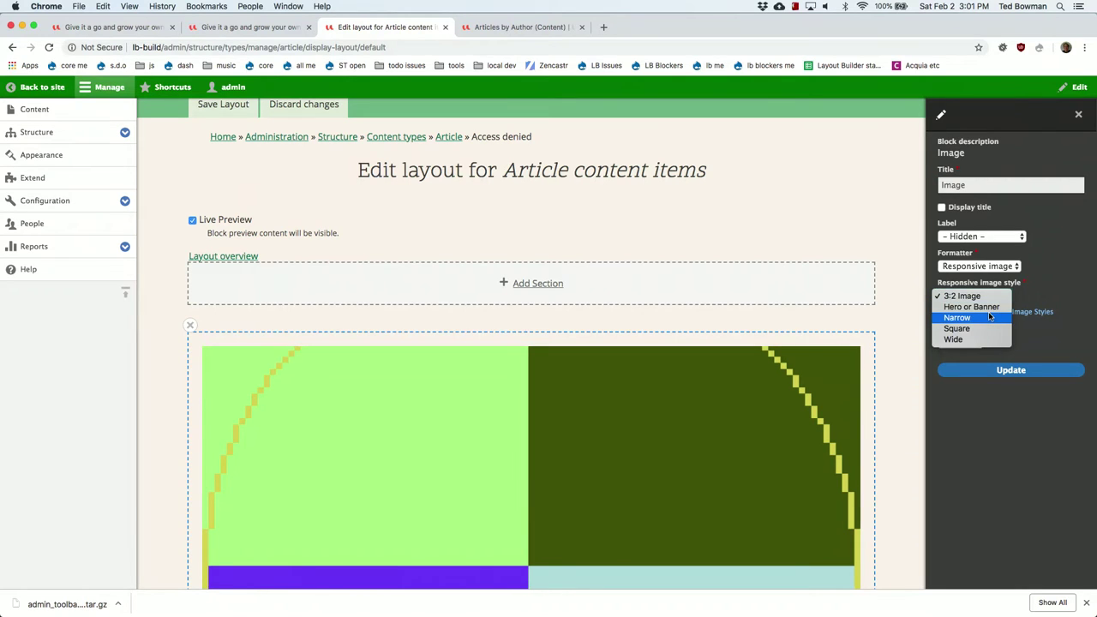
pyautogui.click(991, 317)
pyautogui.click(1009, 372)
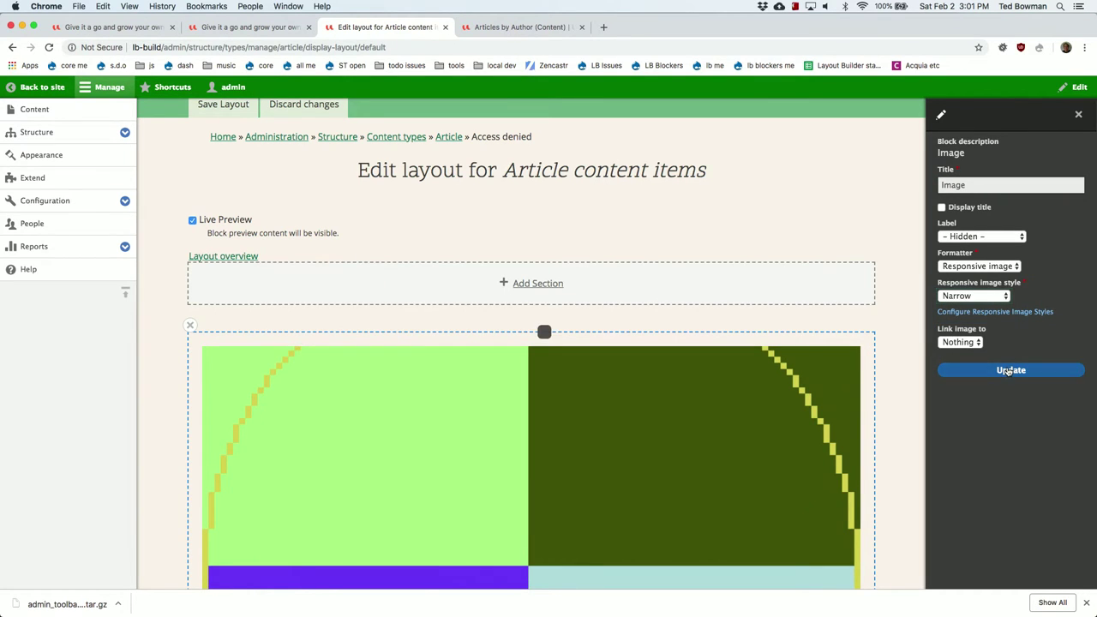
# Discard the unsaved article layout changes and reopen the layout editor for the default display
pyautogui.scroll(-3, 792, 520)
pyautogui.scroll(-15, 792, 519)
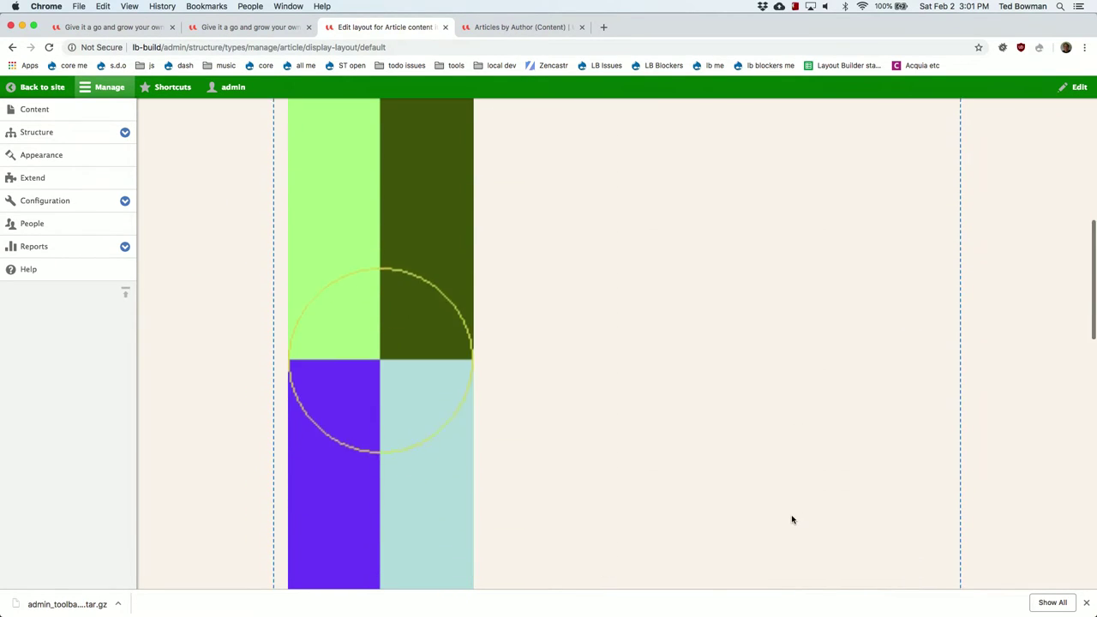
pyautogui.scroll(20, 793, 519)
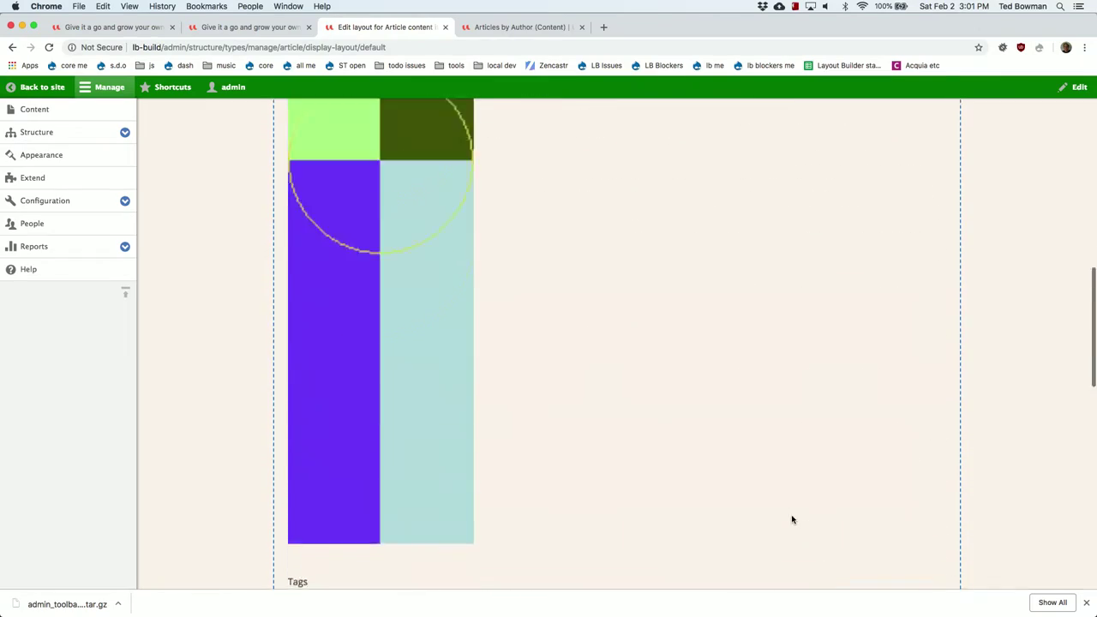
pyautogui.scroll(-6, 792, 520)
pyautogui.scroll(-1, 792, 519)
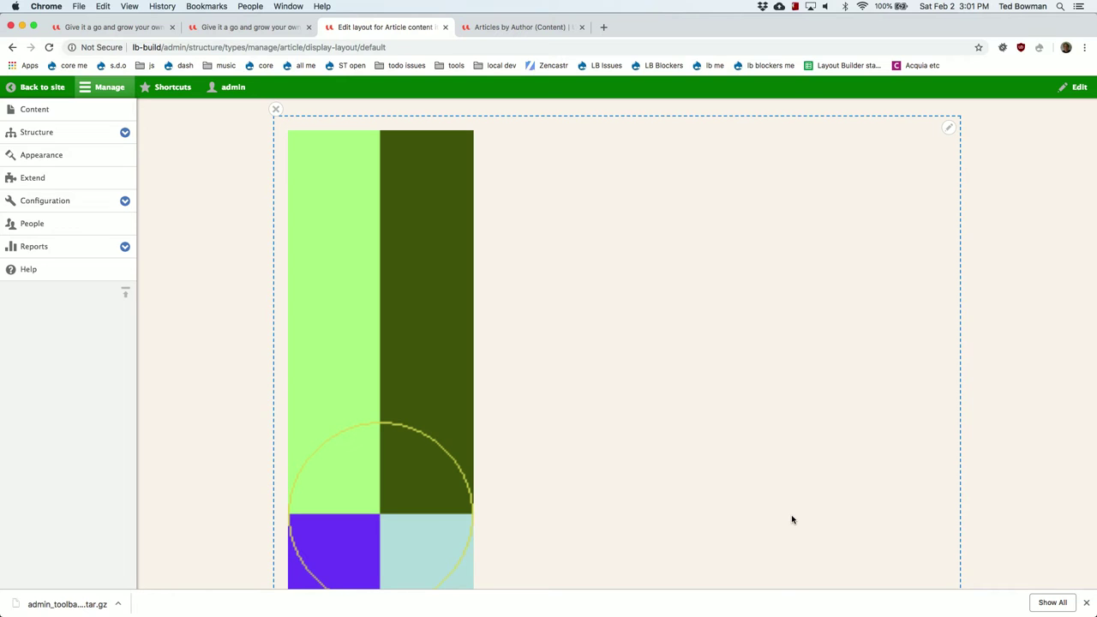
pyautogui.scroll(10, 792, 519)
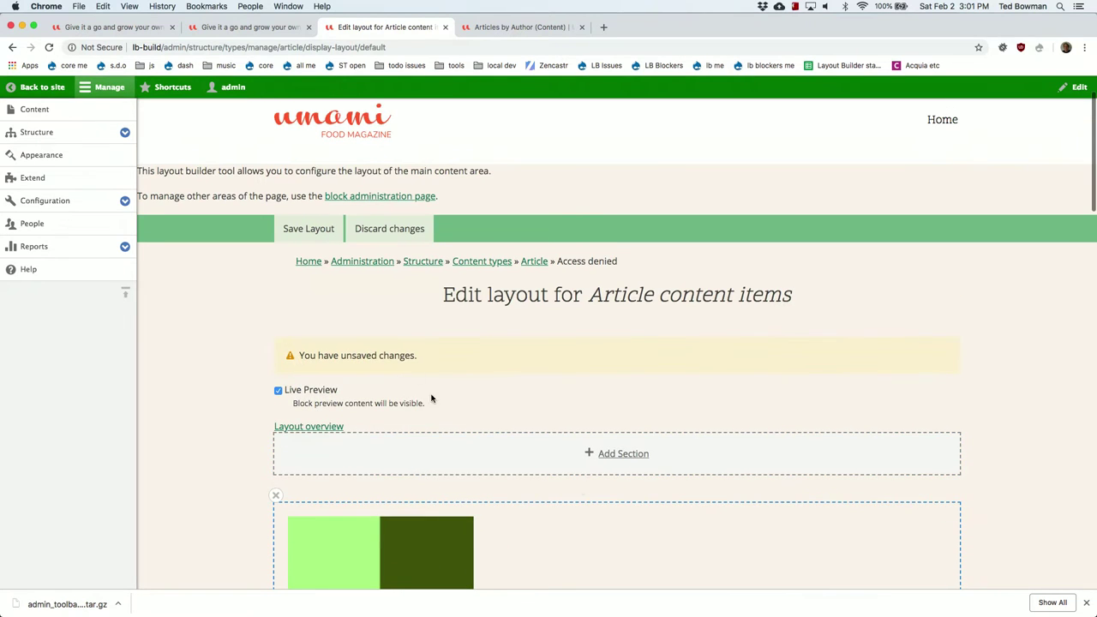
pyautogui.click(404, 240)
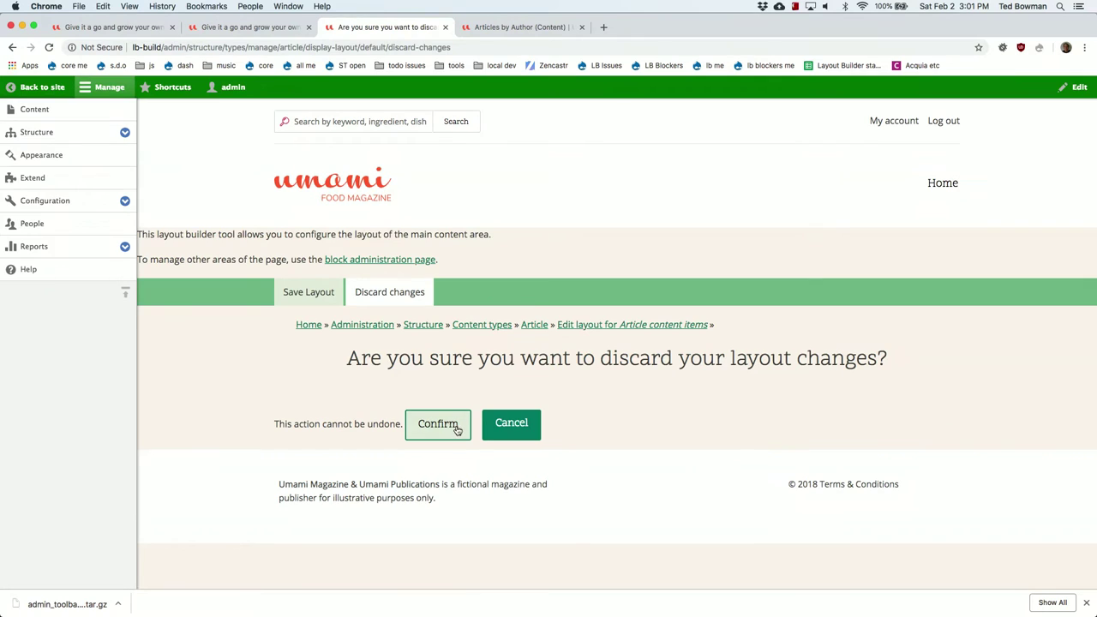
pyautogui.click(457, 429)
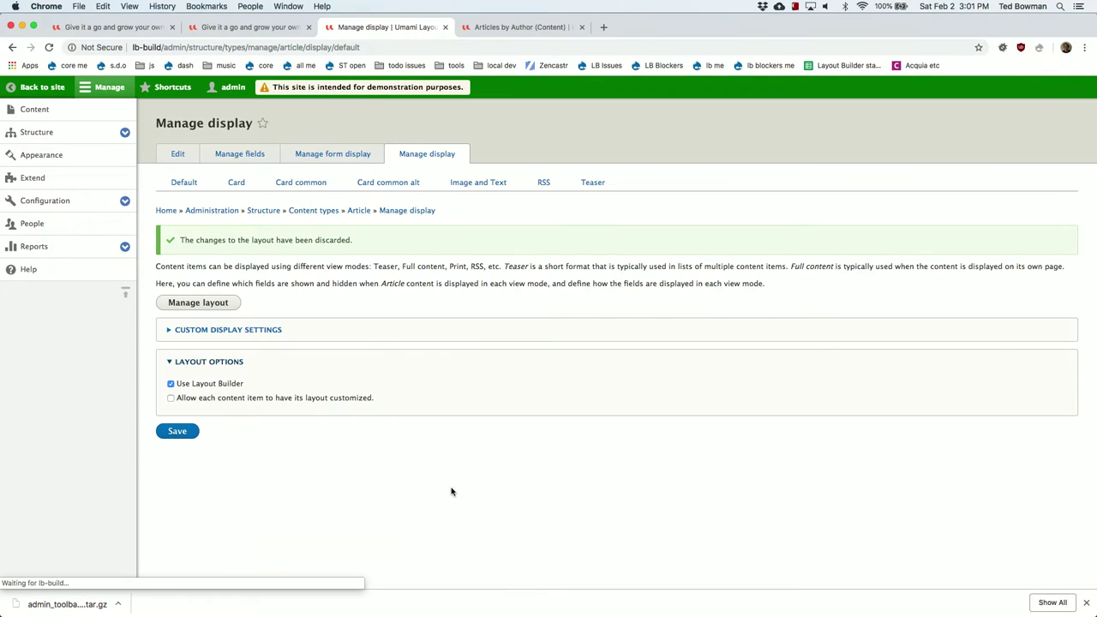
pyautogui.click(206, 306)
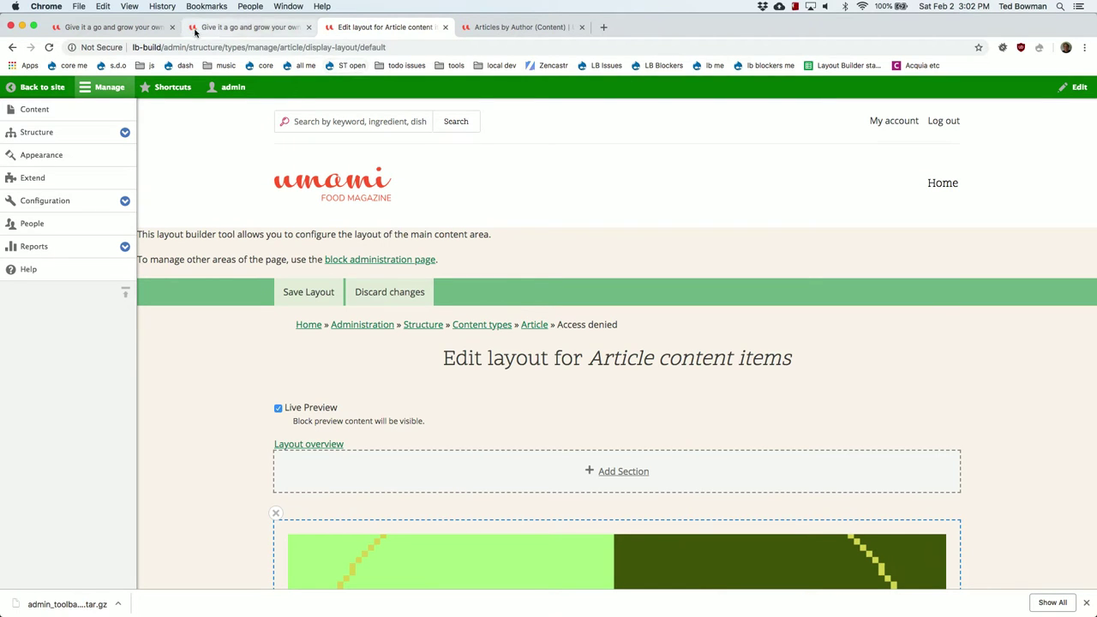
# Examine the original Umami herbs article's main column and its More featured articles sidebar, and return to the layout editor
pyautogui.click(129, 29)
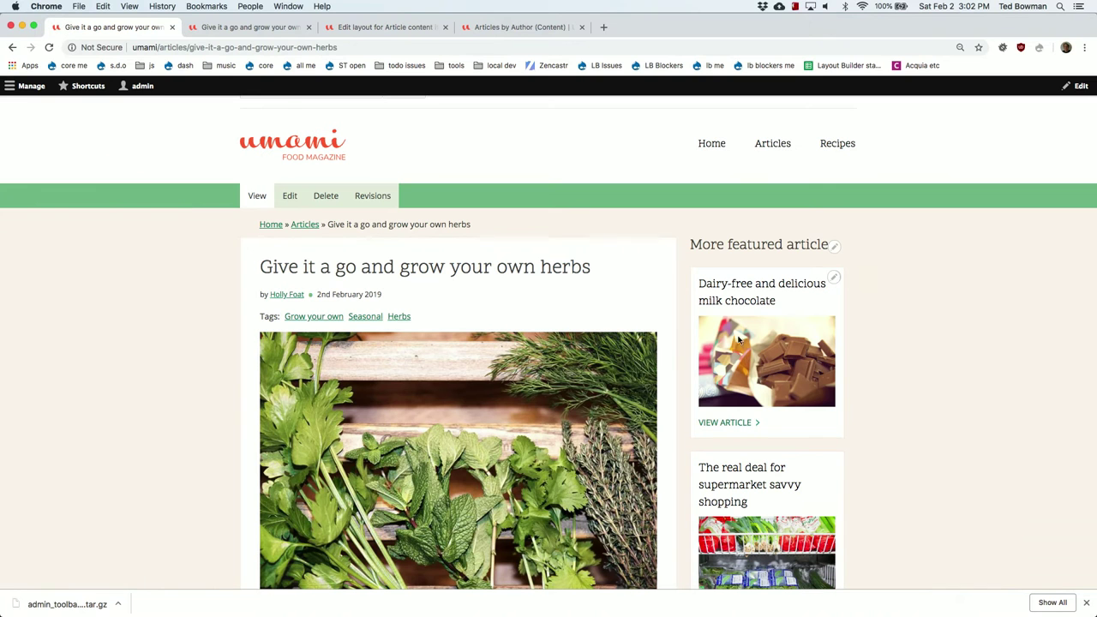
pyautogui.scroll(-10, 797, 422)
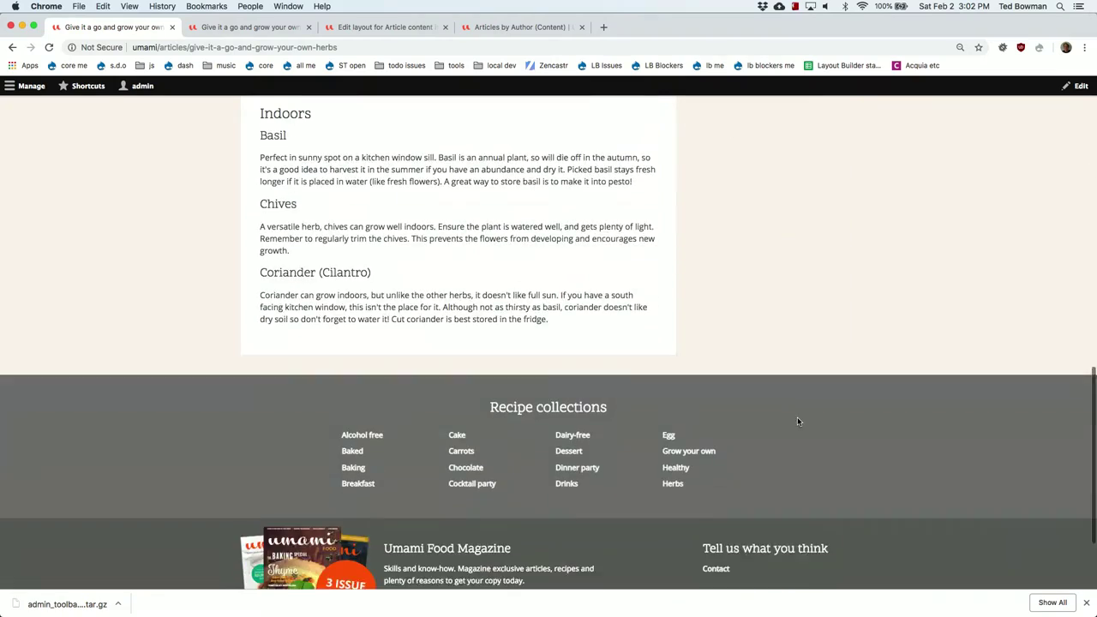
pyautogui.scroll(10, 798, 421)
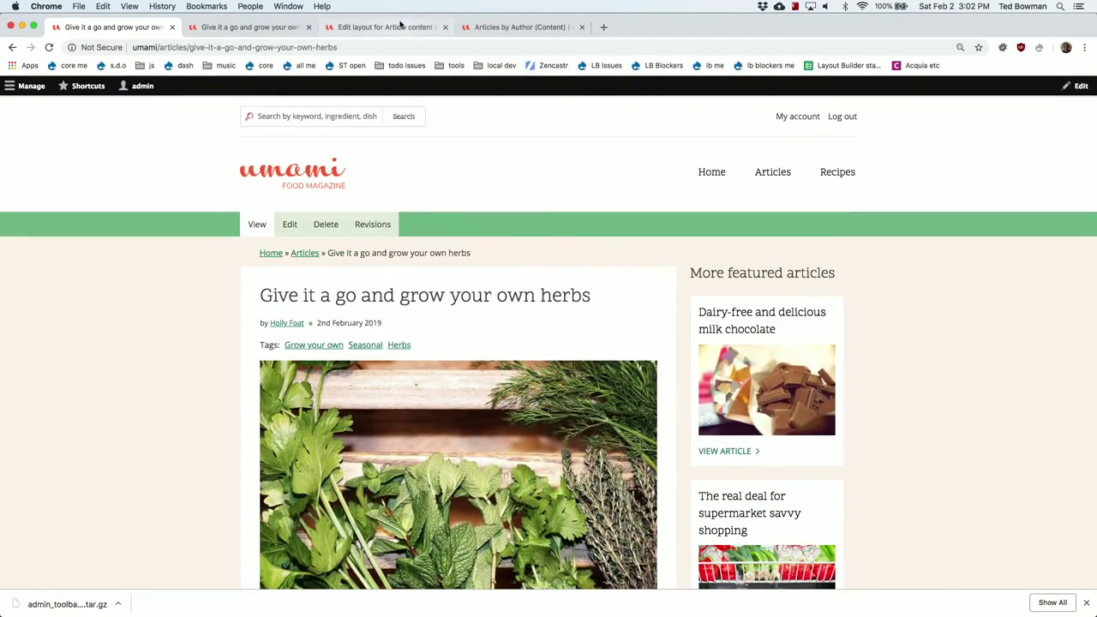
pyautogui.click(362, 29)
# Add a two-column section with 67%/33% column widths above the image section of the article layout
pyautogui.scroll(-5, 612, 318)
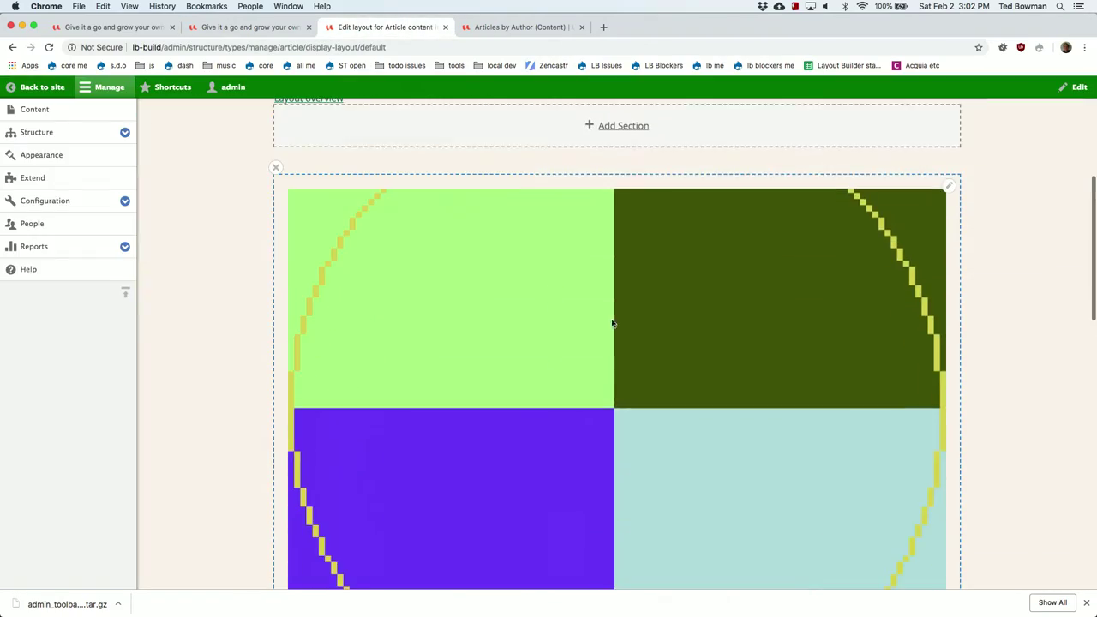
pyautogui.scroll(2, 703, 291)
pyautogui.click(633, 226)
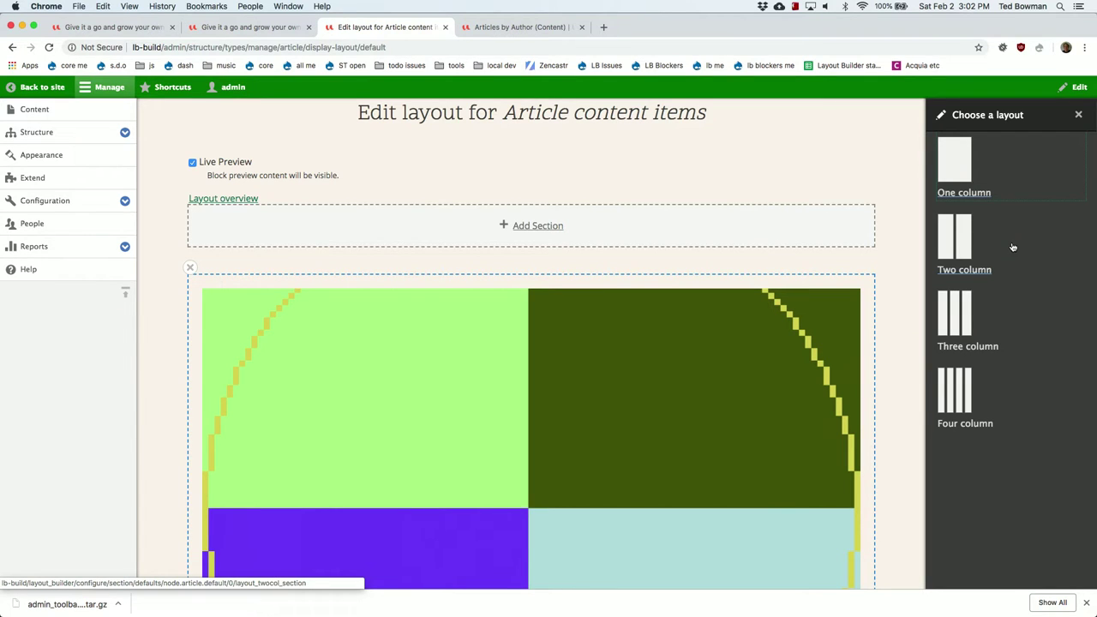
pyautogui.click(986, 243)
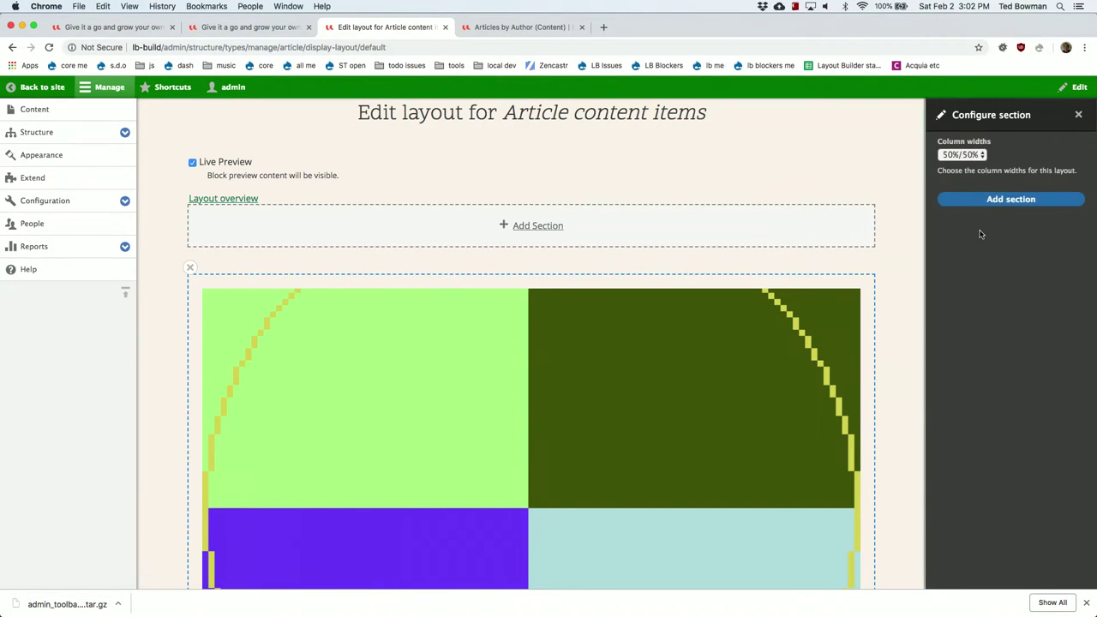
pyautogui.click(982, 155)
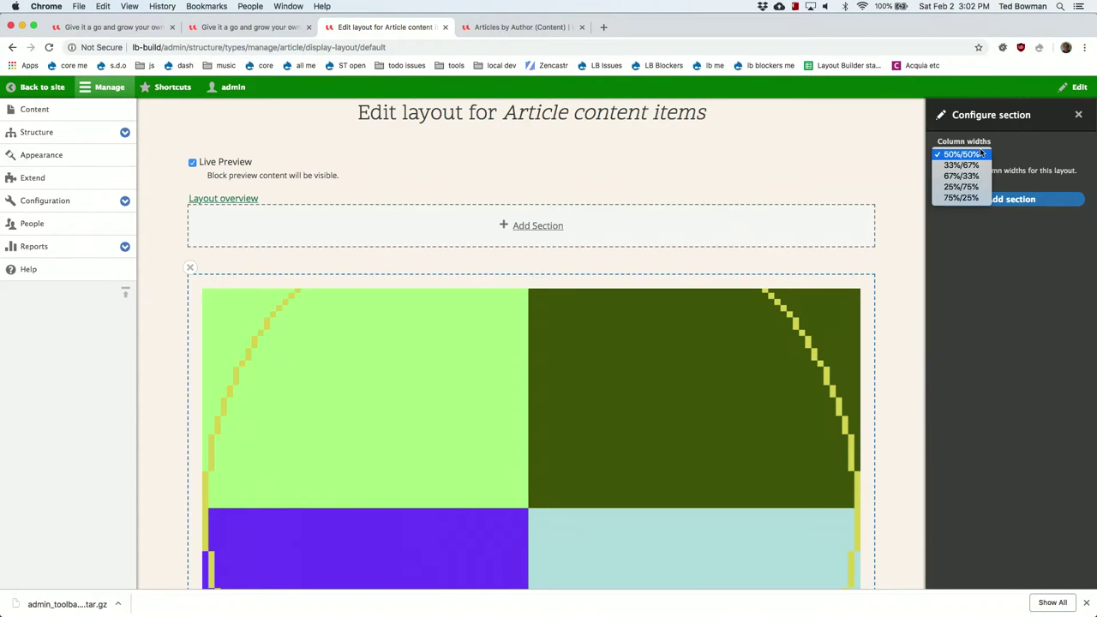
pyautogui.click(975, 177)
pyautogui.click(1000, 200)
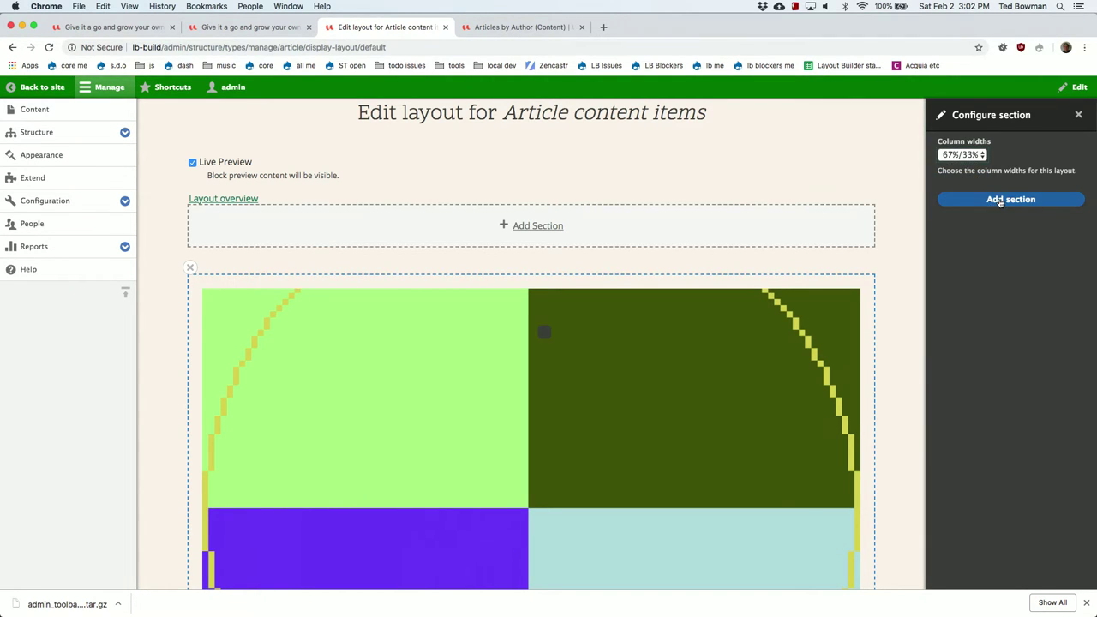
# Compare the new two-column section with the content column and featured articles sidebar of the original herbs article
pyautogui.scroll(-5, 724, 442)
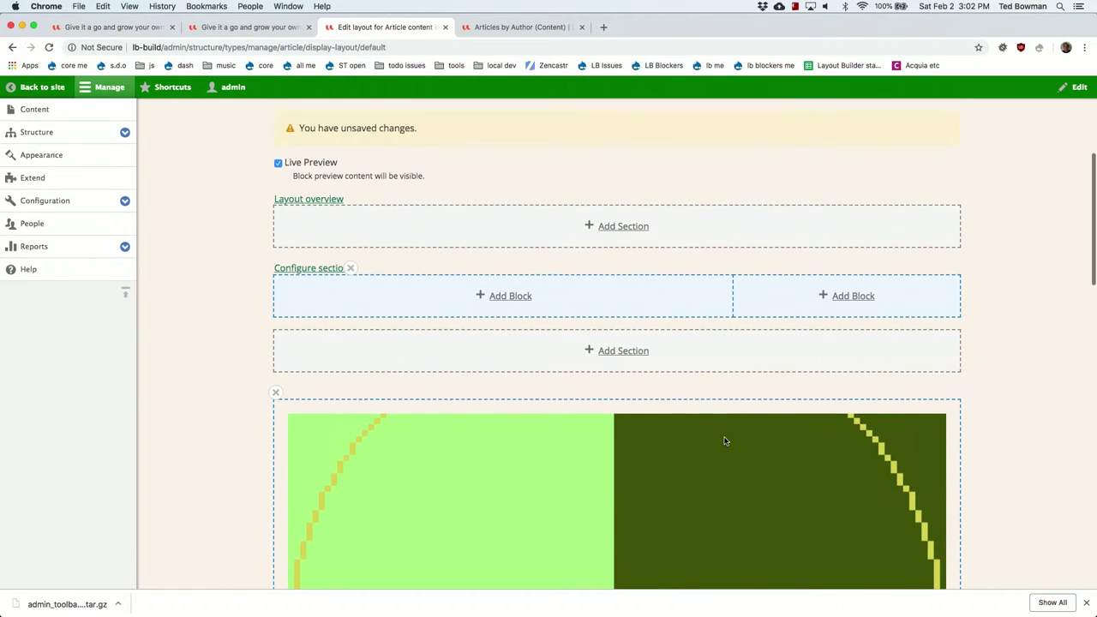
pyautogui.scroll(4, 724, 441)
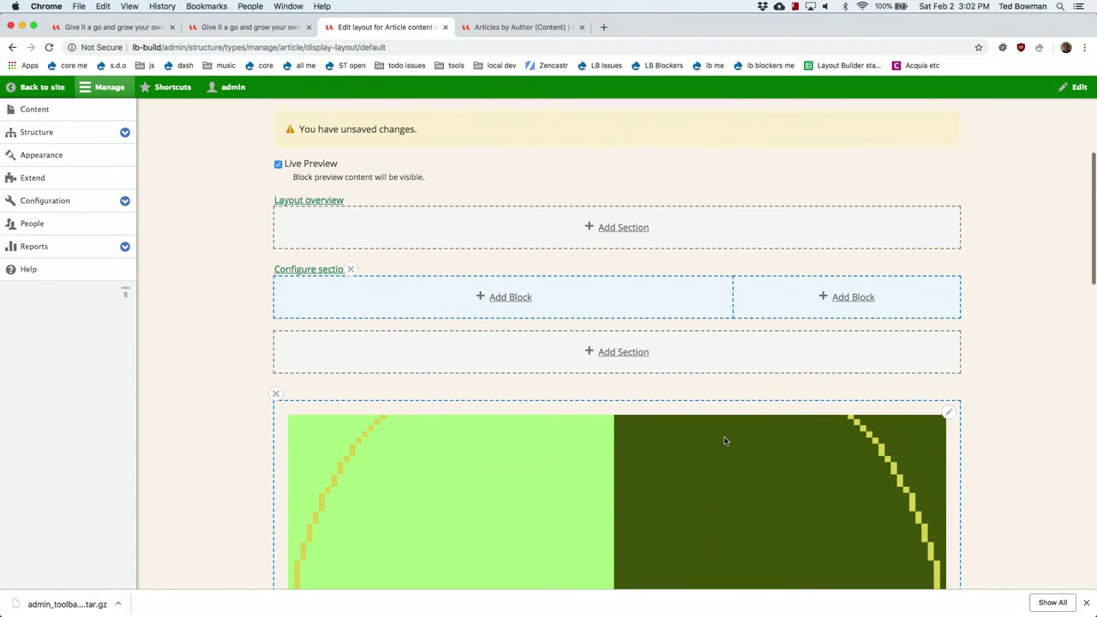
pyautogui.scroll(4, 629, 380)
pyautogui.scroll(1, 629, 380)
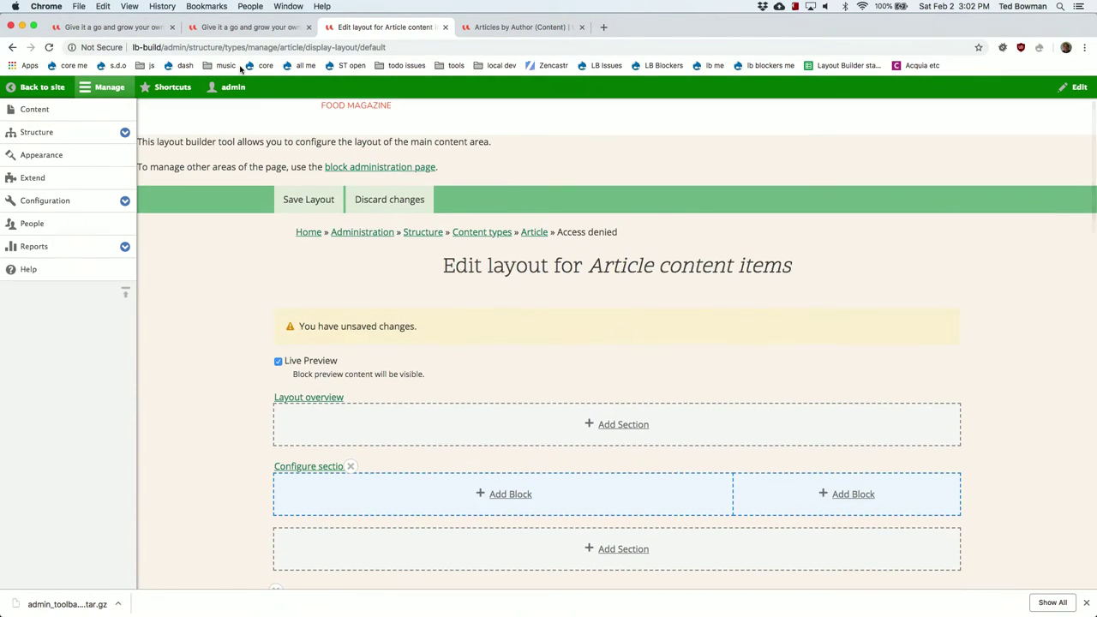
pyautogui.click(138, 28)
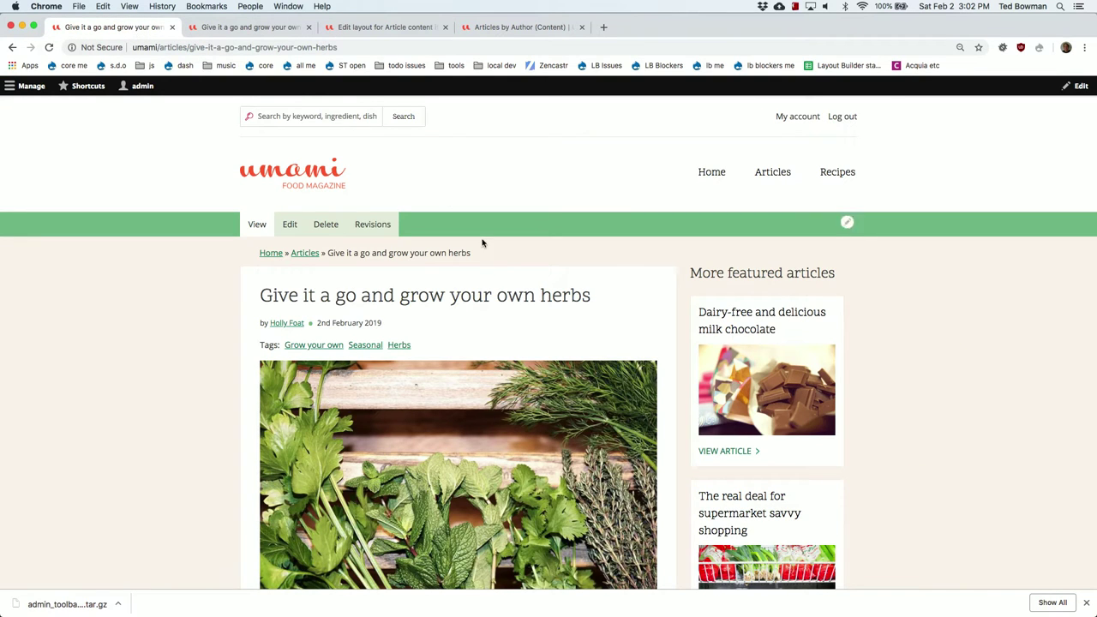
pyautogui.scroll(-5, 605, 409)
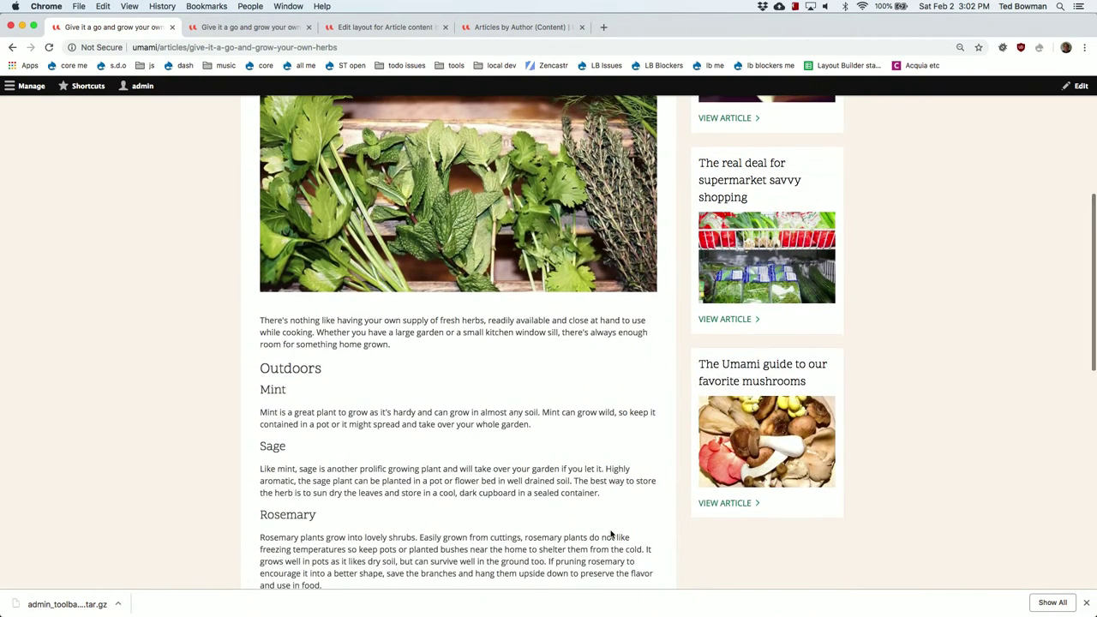
pyautogui.scroll(5, 612, 536)
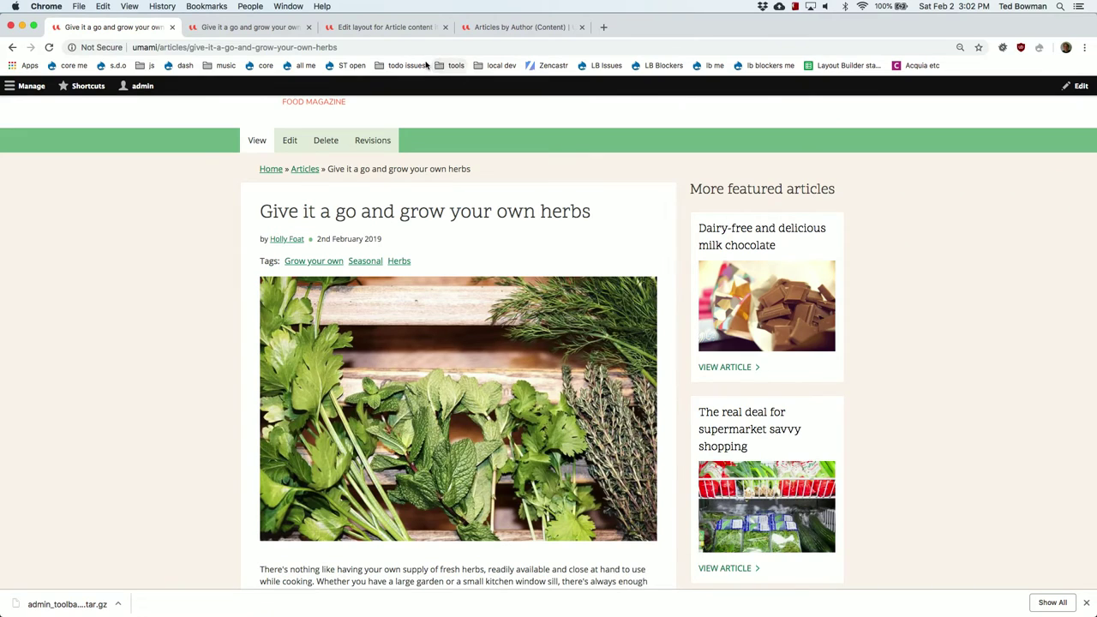
pyautogui.click(397, 27)
# Turn off Live Preview for the blocks in the article layout editor
pyautogui.scroll(-4, 445, 324)
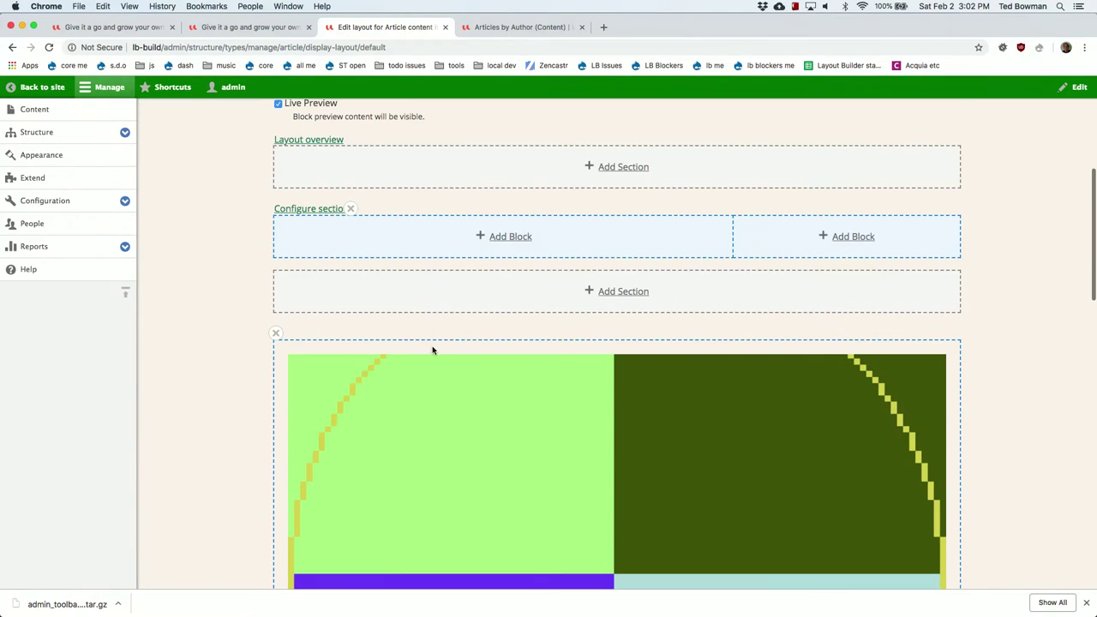
pyautogui.moveTo(419, 375); pyautogui.dragTo(414, 420)
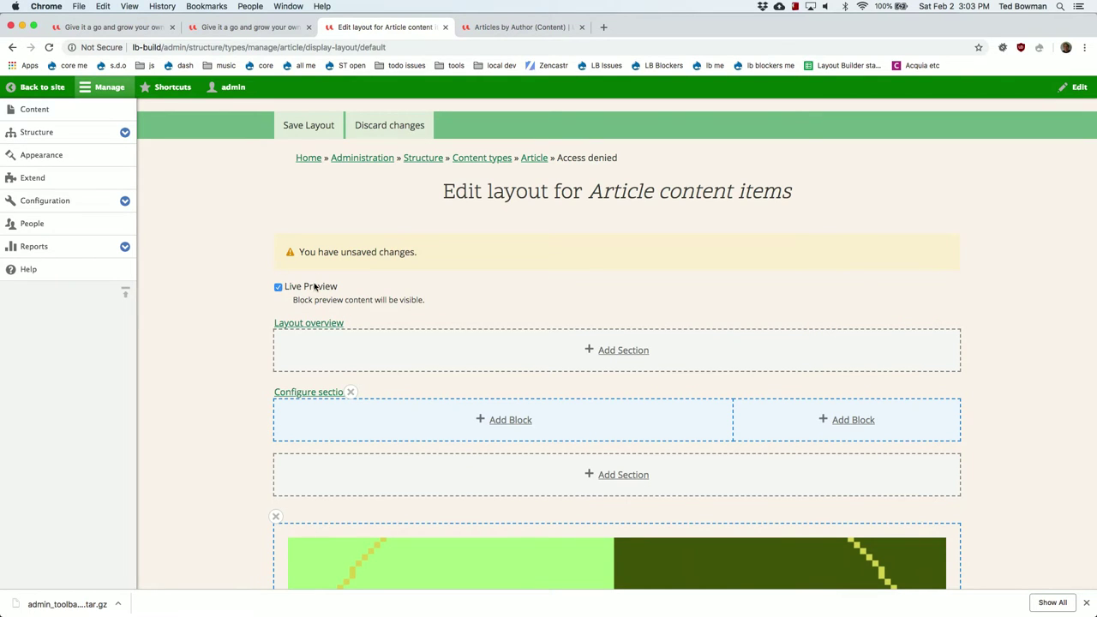
pyautogui.click(278, 289)
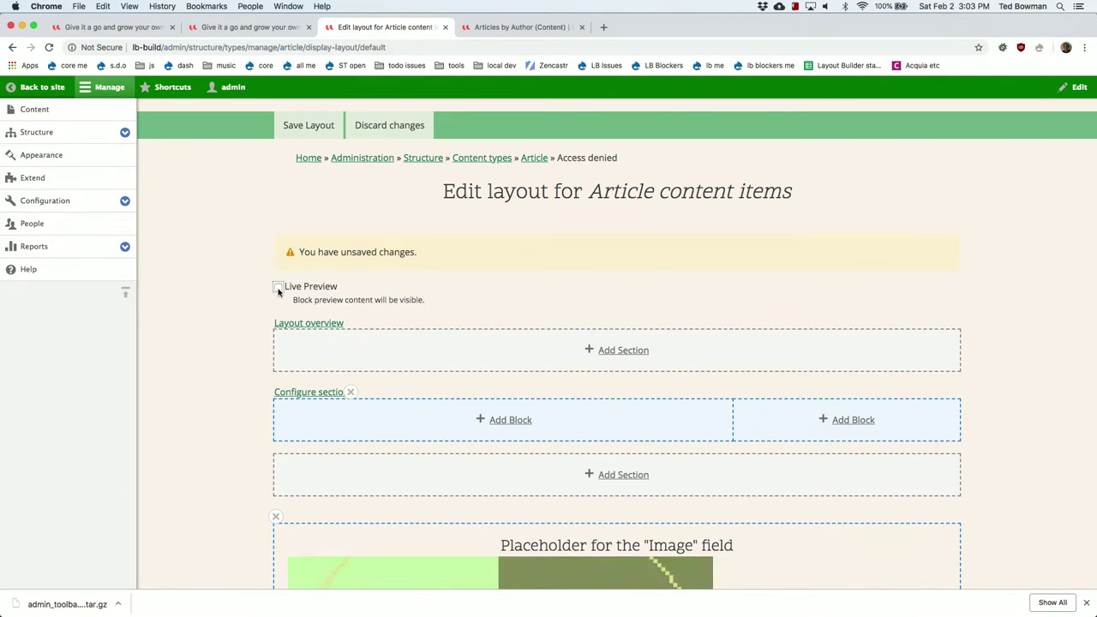
# Move the Tags, Image, Body and Links fields, in that order, into the wide column of the new two-column section
pyautogui.scroll(-2, 355, 334)
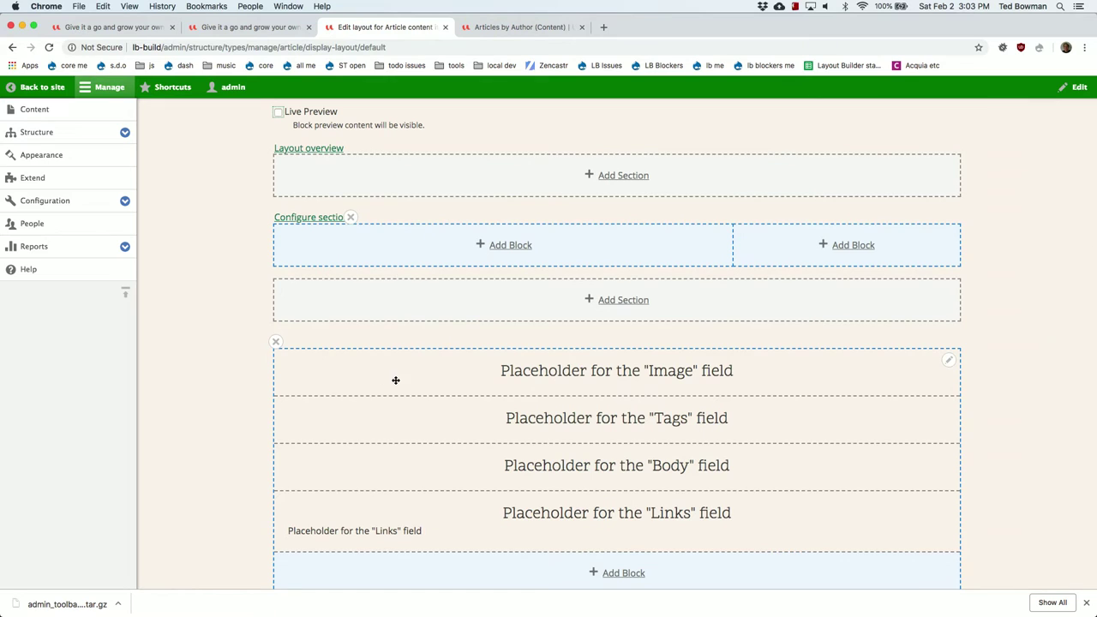
pyautogui.moveTo(414, 369); pyautogui.dragTo(418, 251)
pyautogui.moveTo(431, 414); pyautogui.dragTo(437, 237)
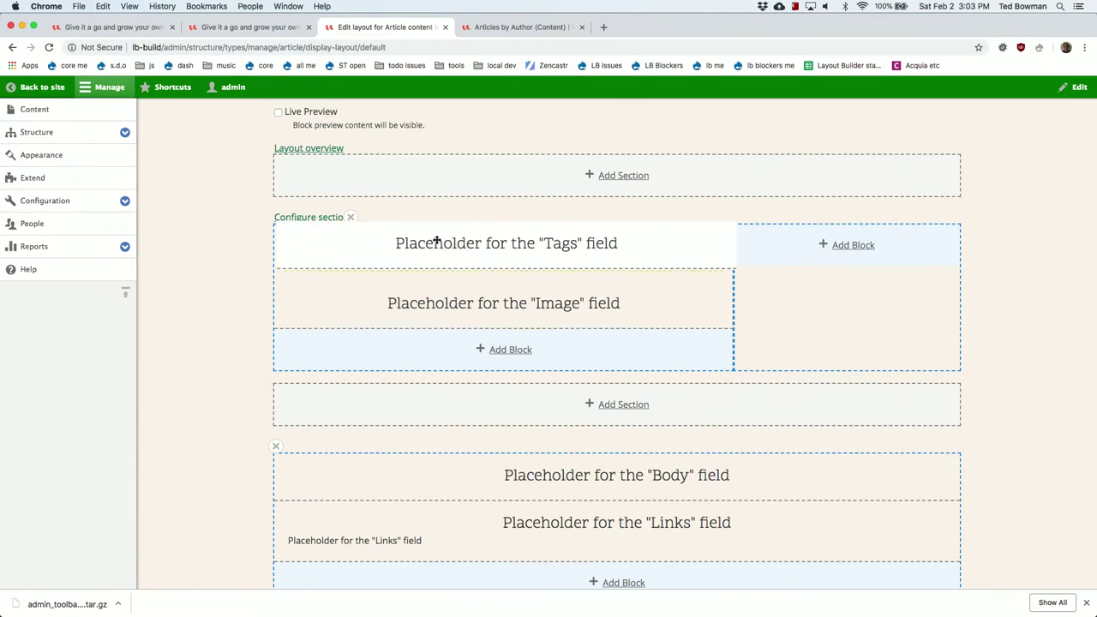
pyautogui.moveTo(422, 463); pyautogui.dragTo(429, 331)
pyautogui.scroll(-1, 429, 428)
pyautogui.moveTo(411, 481); pyautogui.dragTo(411, 355)
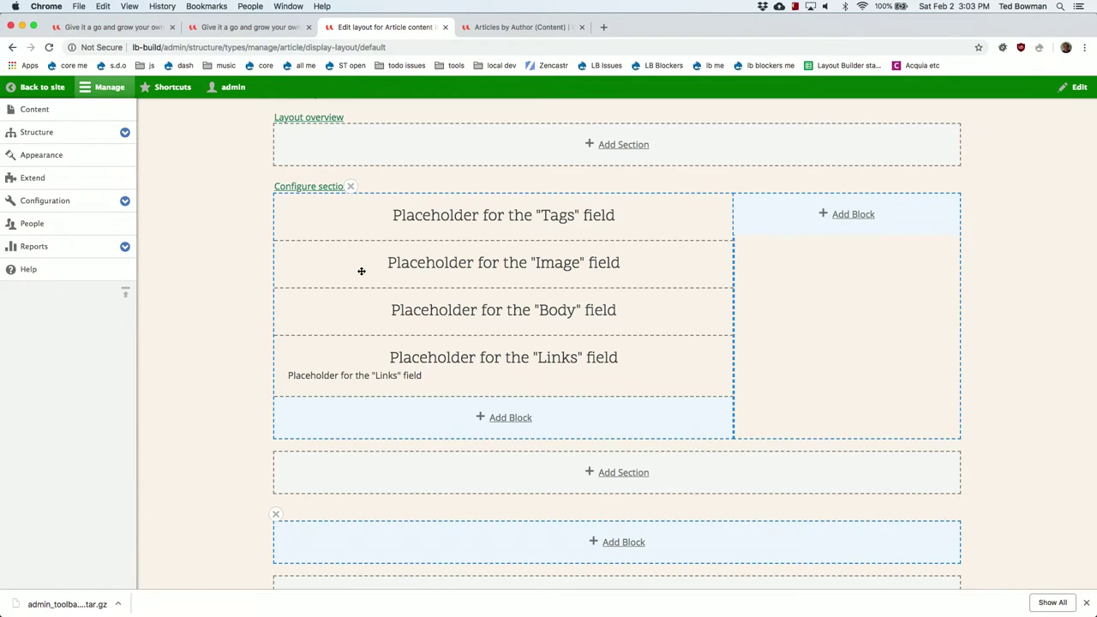
# Turn Live Preview back on and review the rearranged fields with their preview content
pyautogui.scroll(5, 360, 271)
pyautogui.click(277, 299)
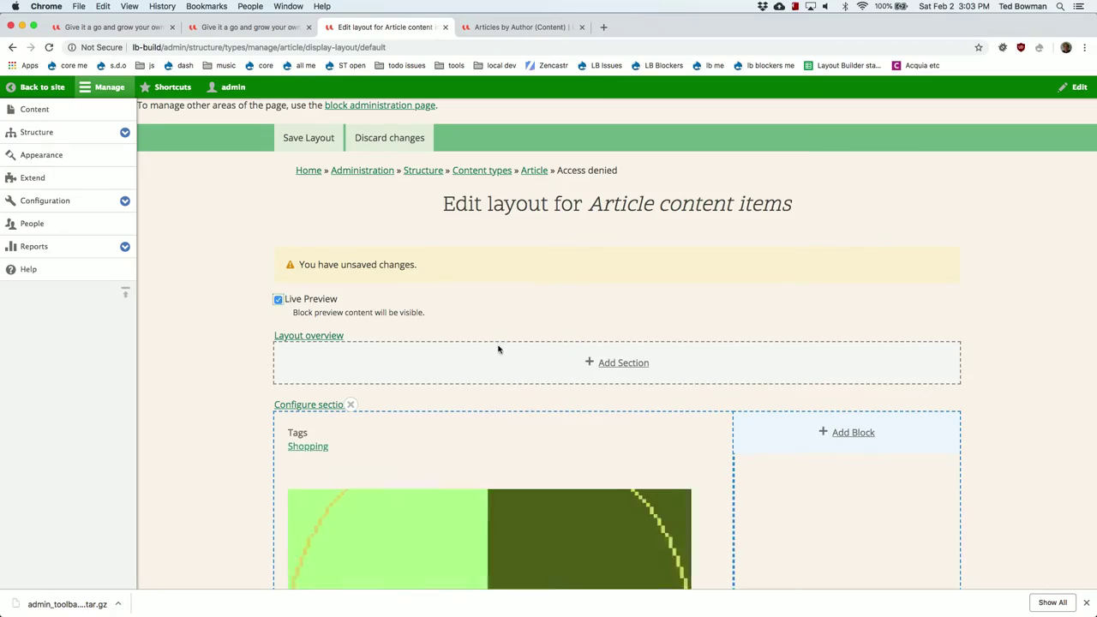
pyautogui.scroll(-12, 498, 349)
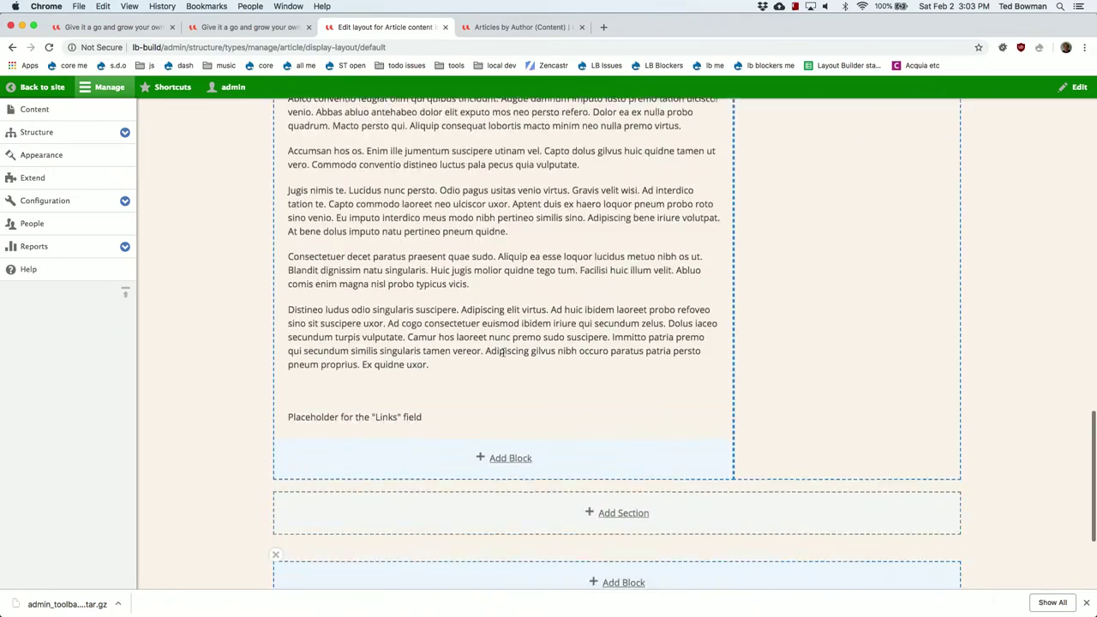
pyautogui.scroll(10, 503, 351)
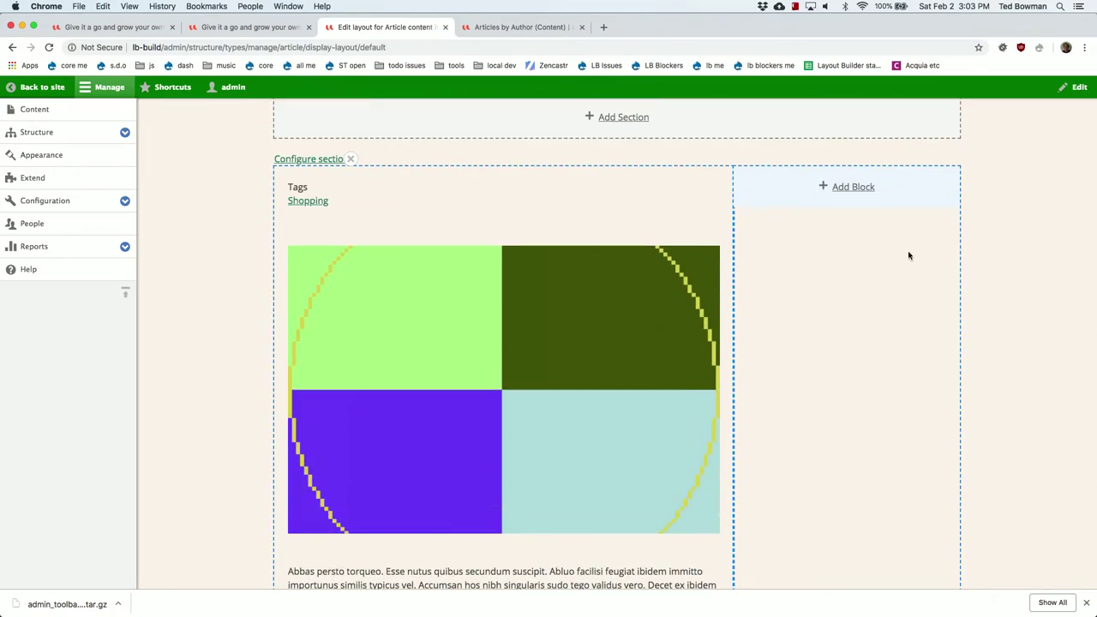
# Start adding a block to the narrow column and look through the available content fields, including the additional ones
pyautogui.click(868, 186)
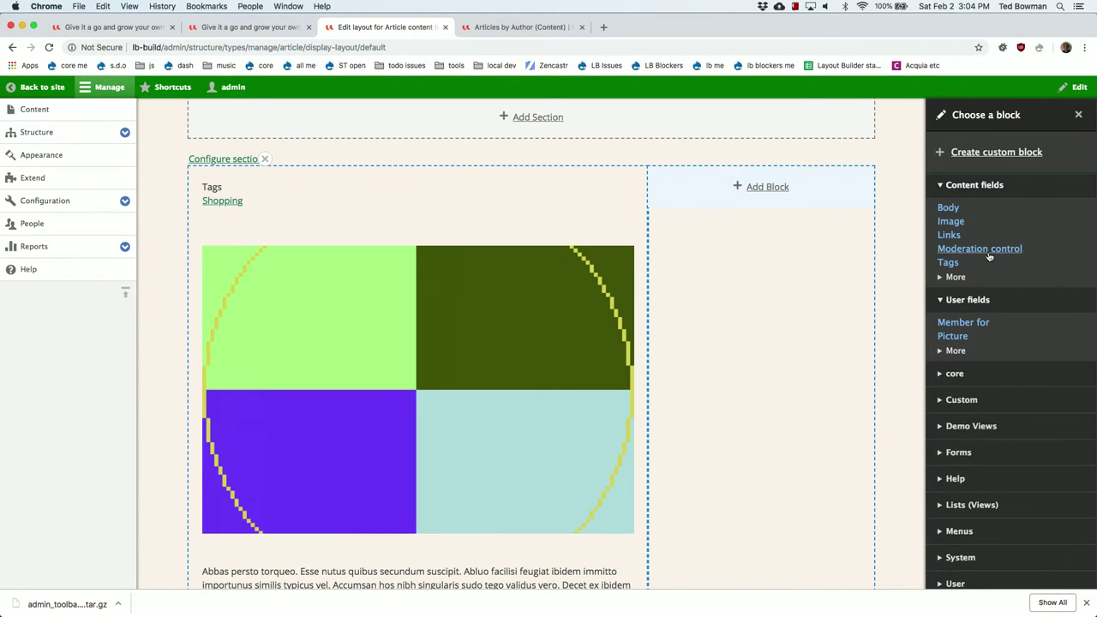
pyautogui.click(955, 277)
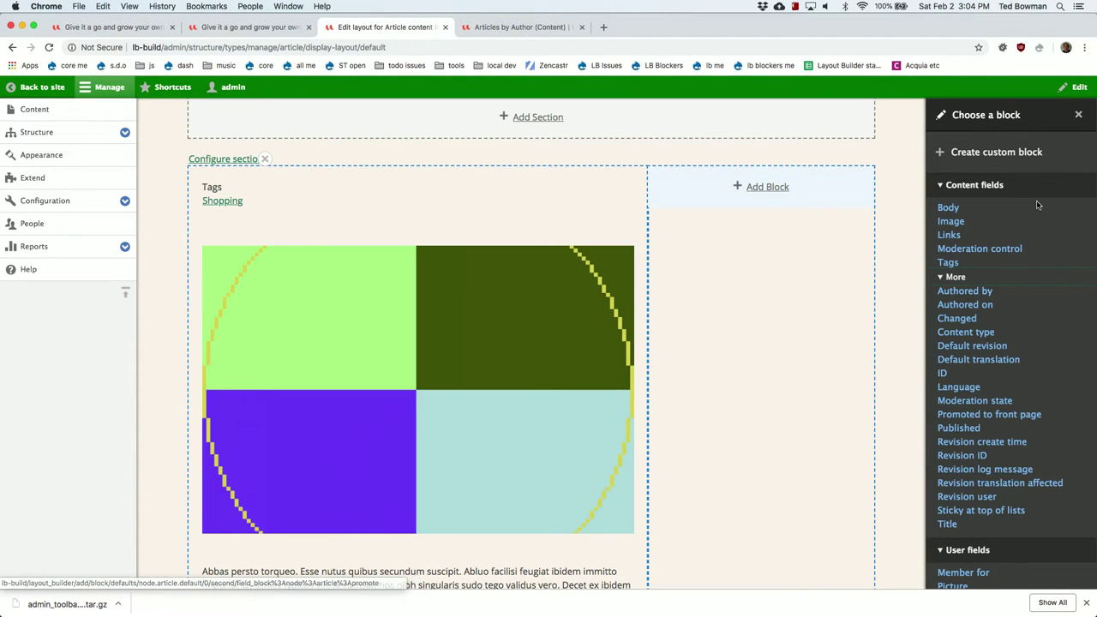
pyautogui.click(960, 277)
pyautogui.click(977, 185)
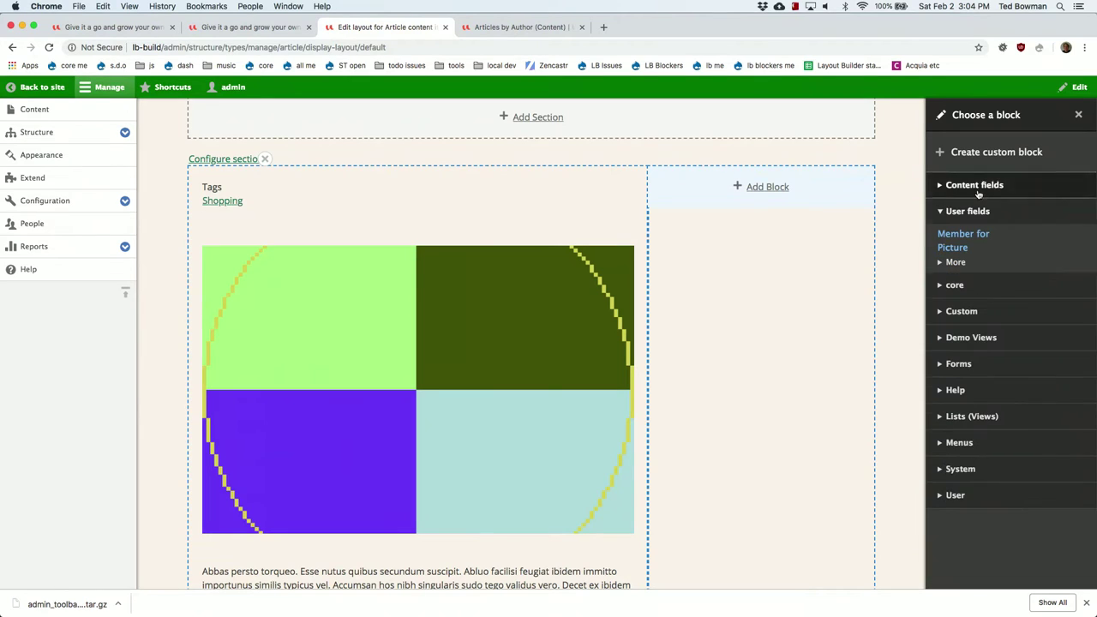
# Add the Articles aside views block to the narrow column, with its title displayed and the default 3 items per block
pyautogui.click(968, 340)
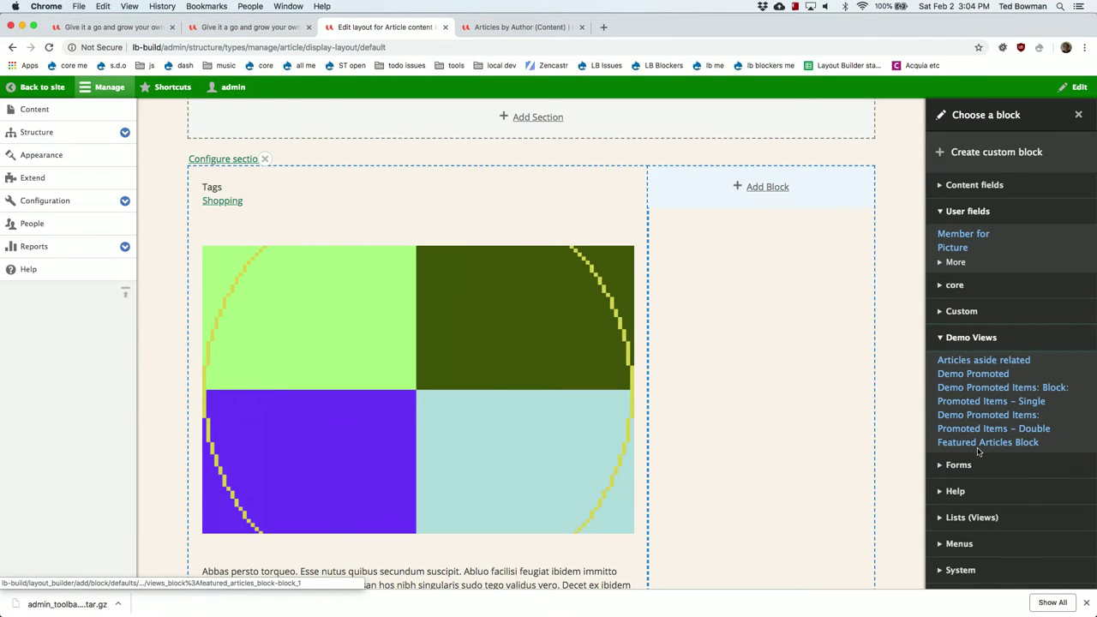
pyautogui.scroll(-1, 972, 495)
pyautogui.scroll(-1, 972, 496)
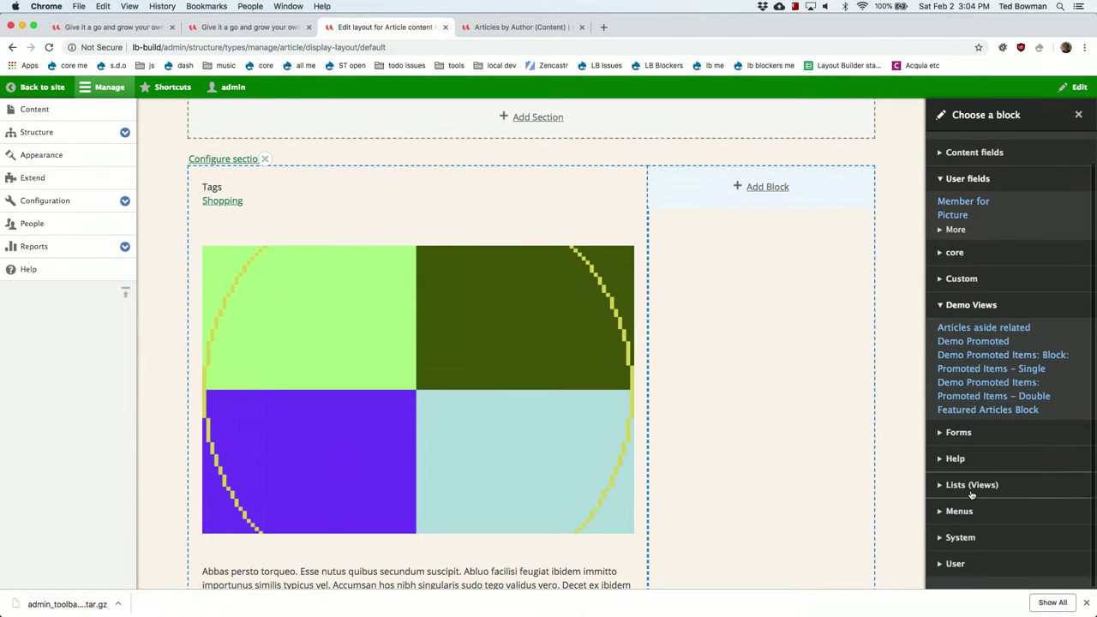
pyautogui.click(977, 485)
pyautogui.scroll(-2, 982, 506)
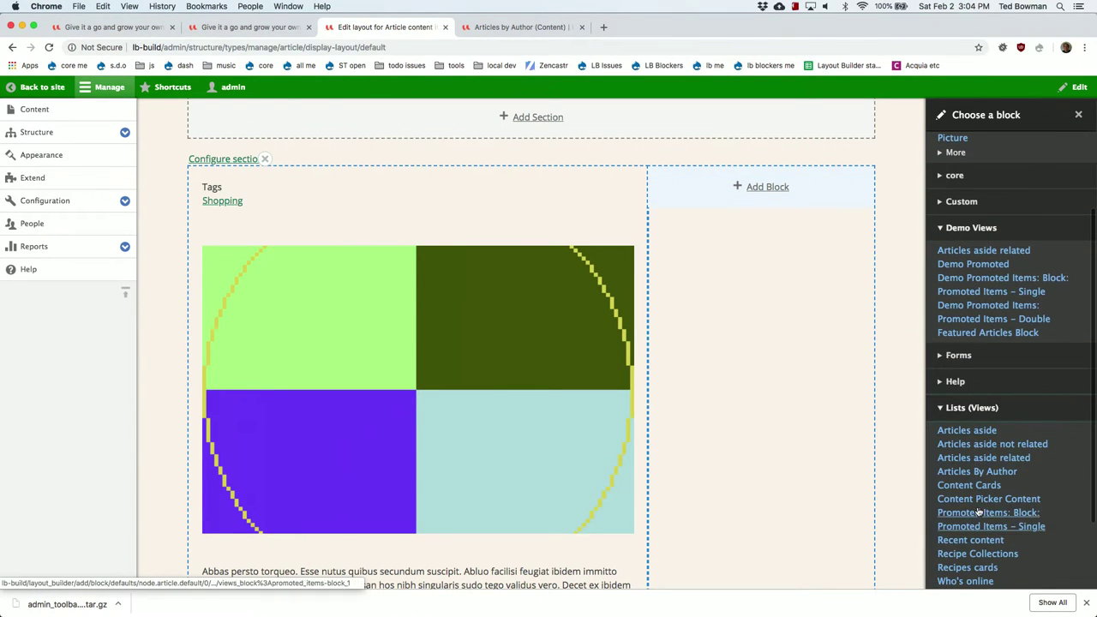
pyautogui.click(980, 432)
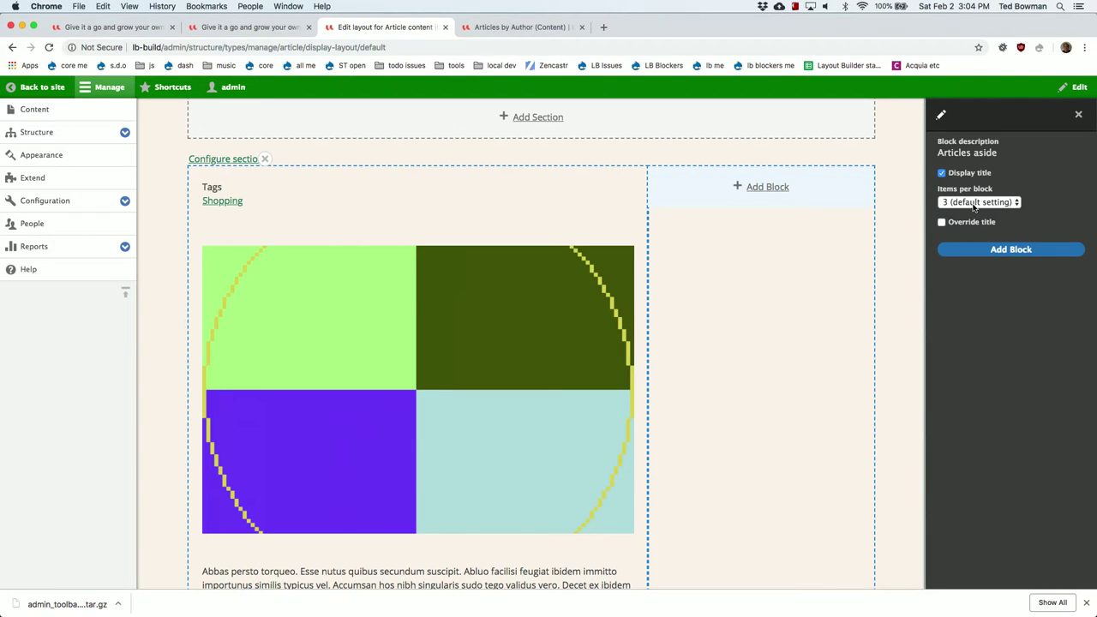
pyautogui.click(982, 248)
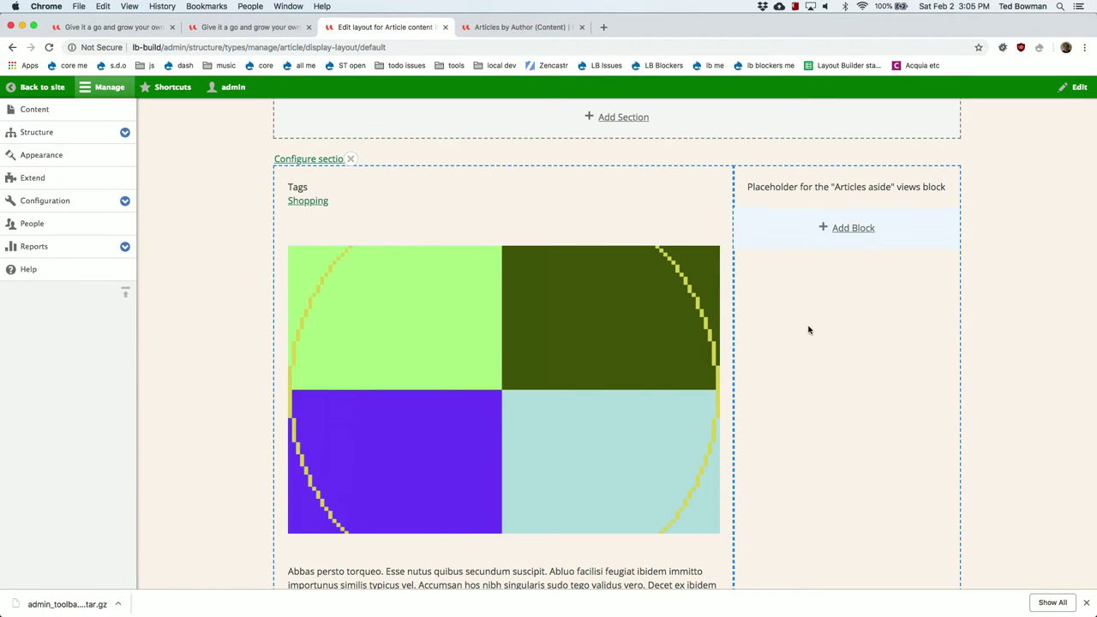
# Save the restructured article layout
pyautogui.scroll(5, 809, 326)
pyautogui.scroll(-3, 818, 343)
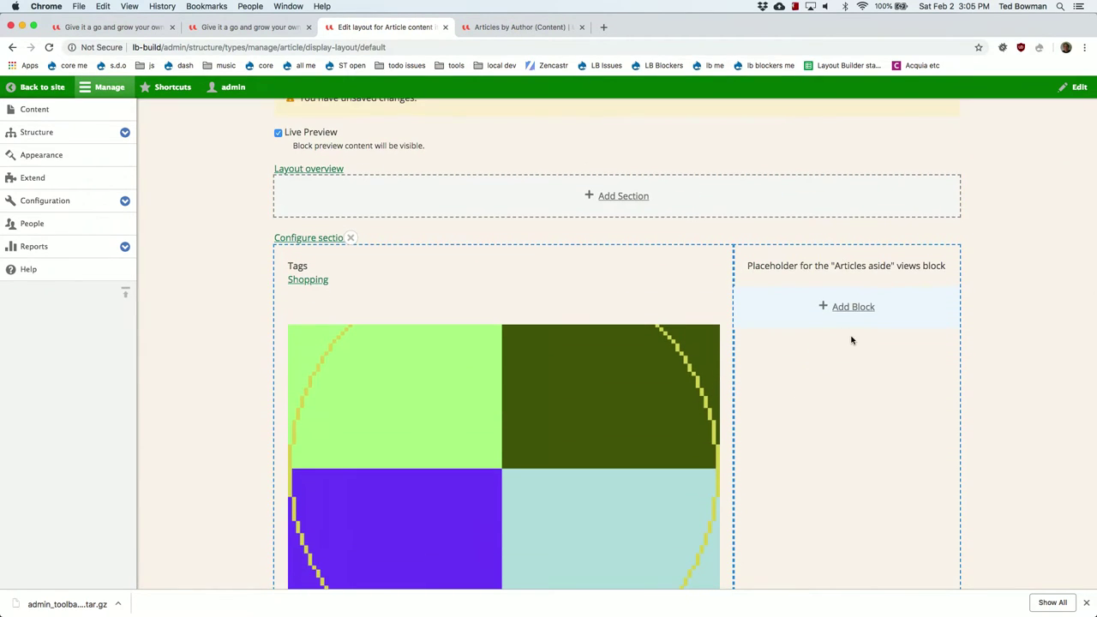
pyautogui.scroll(3, 480, 257)
pyautogui.click(310, 140)
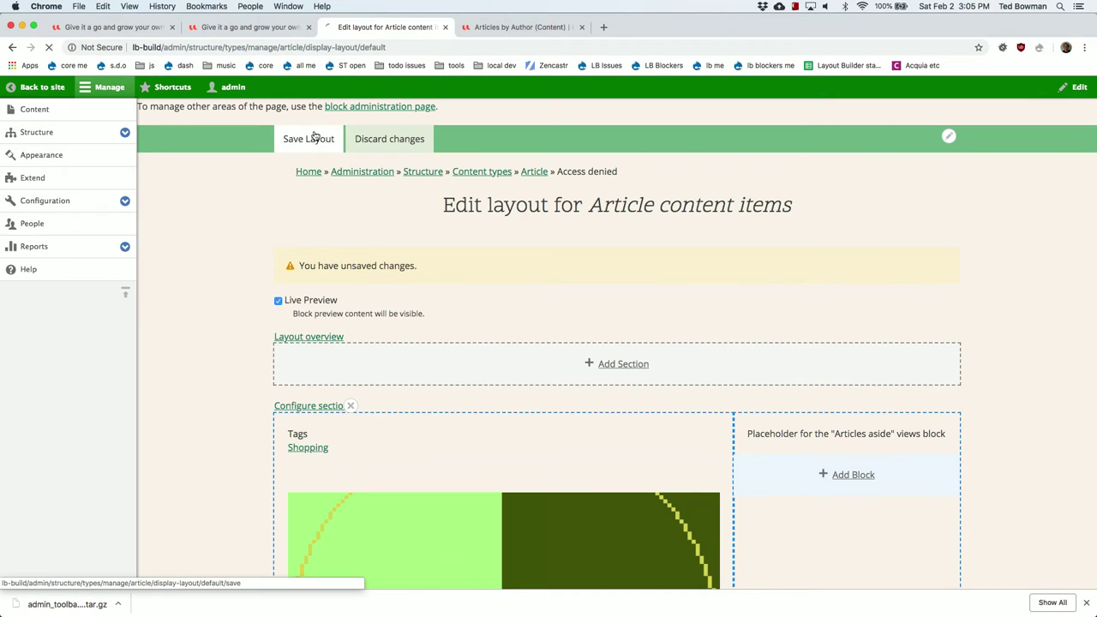
# Reload the herbs article on the Layout Builder site and review the page with the saved two-column layout
pyautogui.click(227, 27)
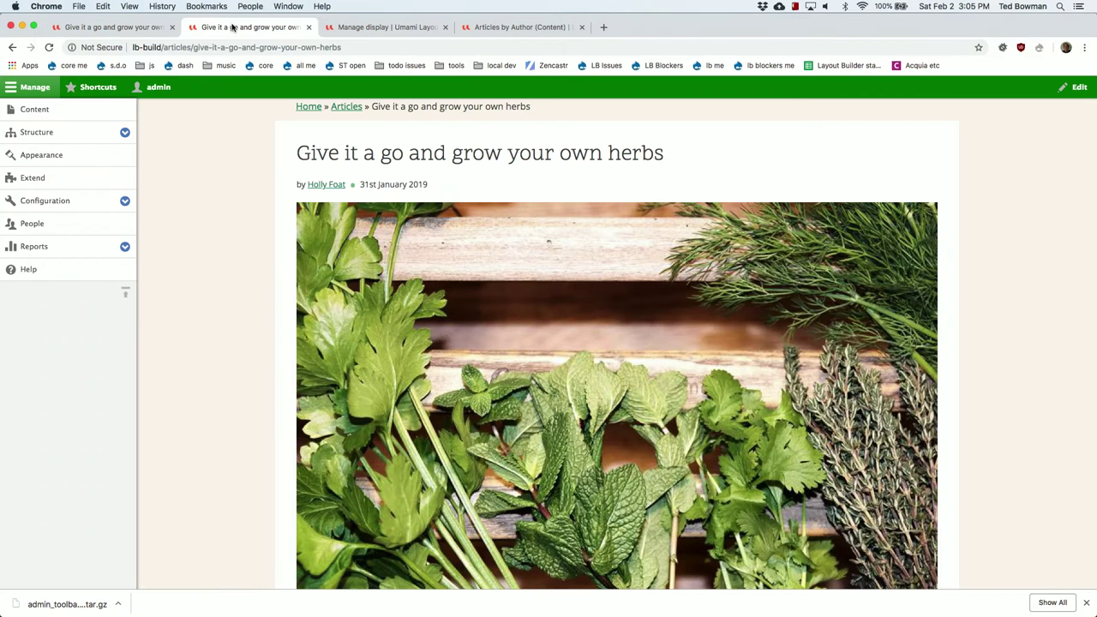
pyautogui.press('super+r')
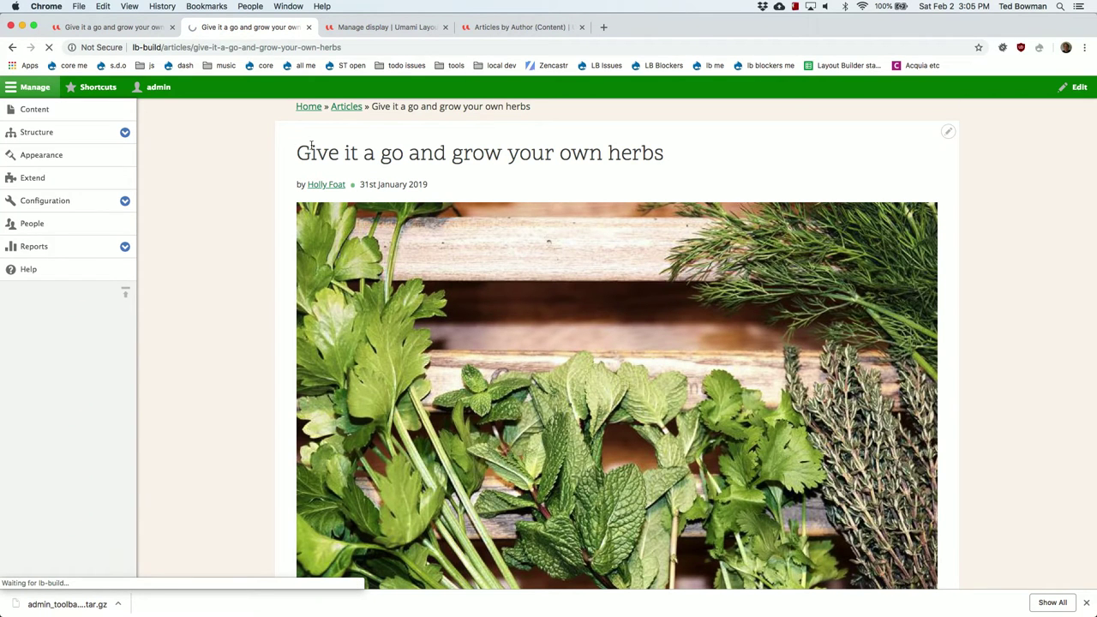
pyautogui.scroll(-4, 775, 434)
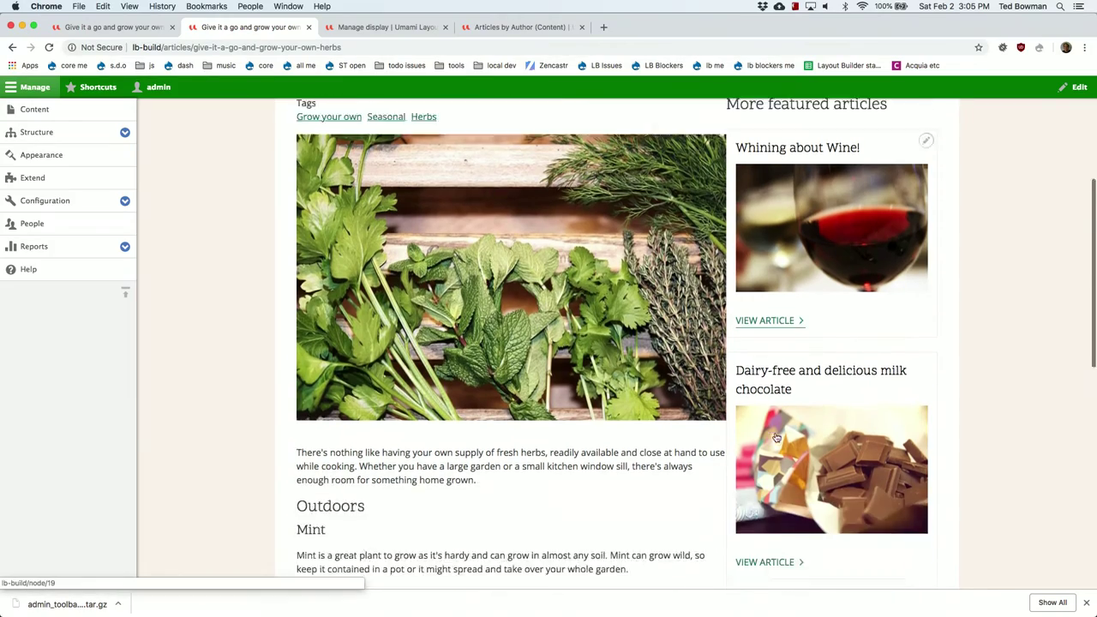
pyautogui.scroll(-5, 775, 433)
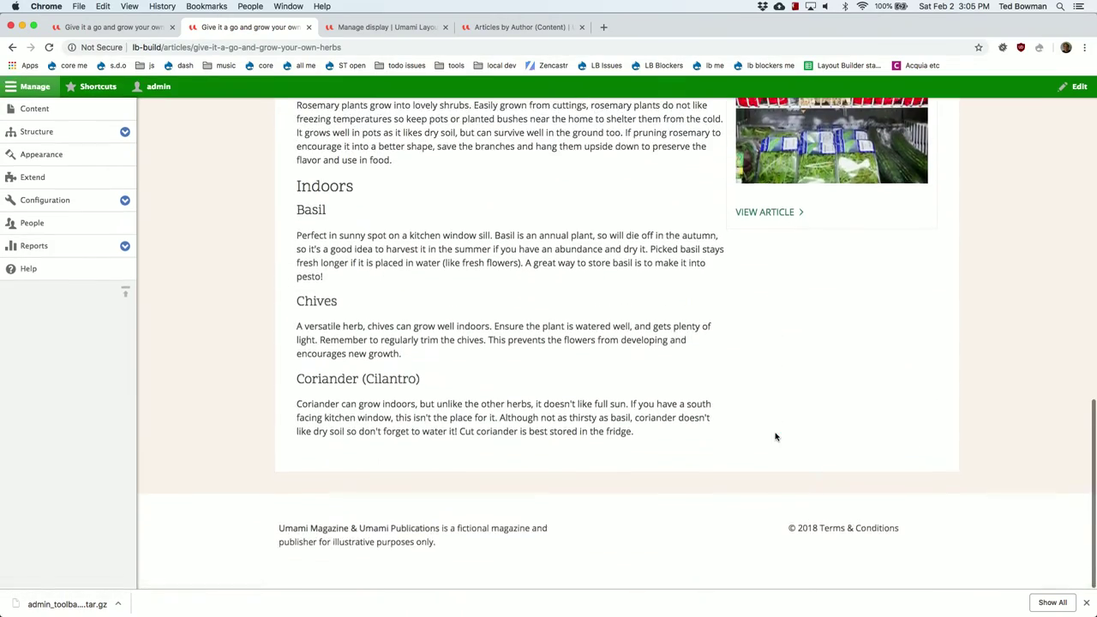
pyautogui.scroll(7, 776, 437)
pyautogui.scroll(4, 775, 437)
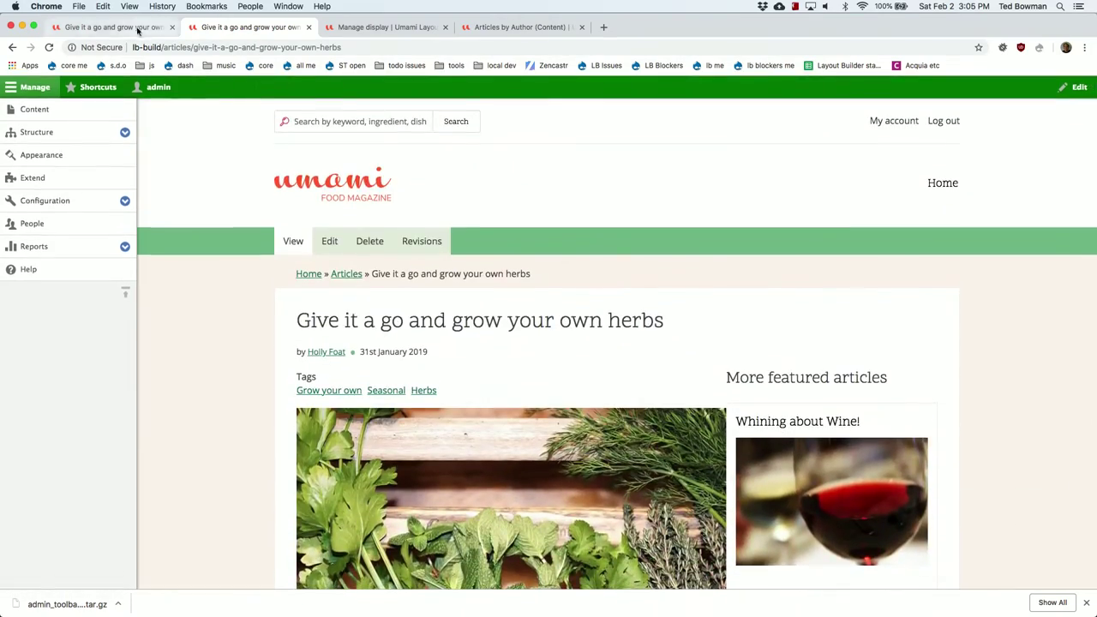
# Compare the rebuilt page with the original Umami herbs article, and return to the rebuilt article
pyautogui.click(111, 27)
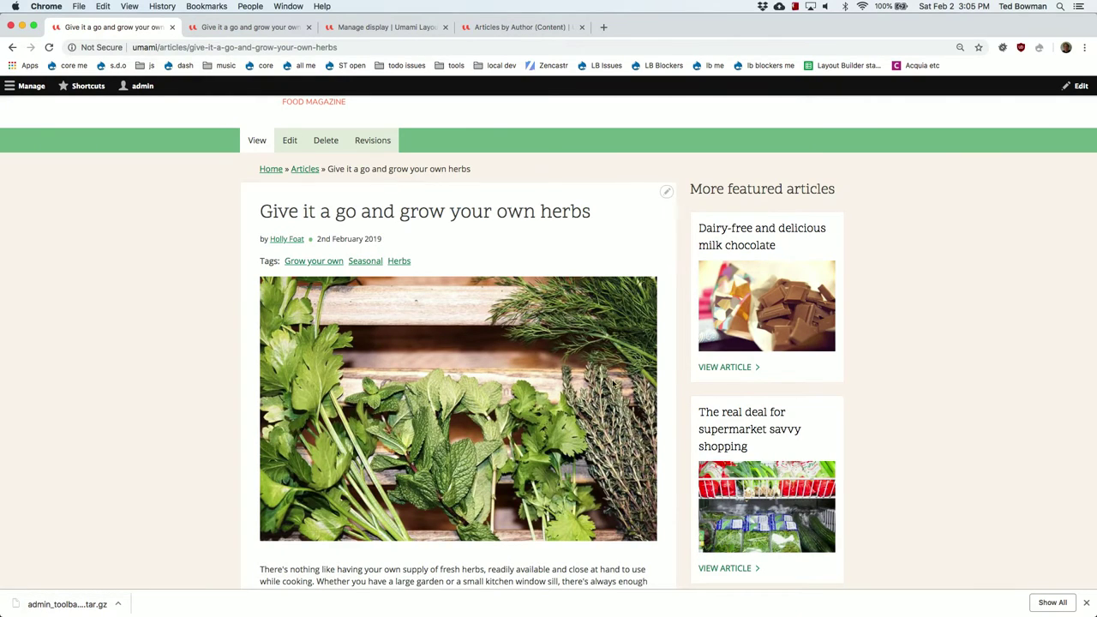
pyautogui.scroll(-5, 663, 397)
pyautogui.scroll(3, 664, 397)
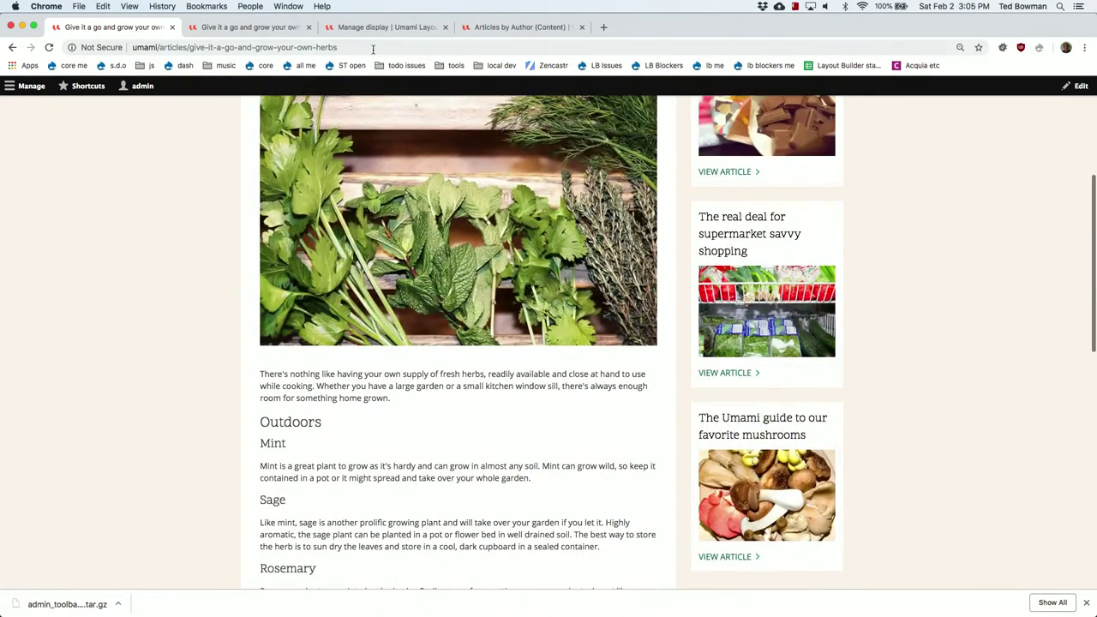
pyautogui.click(249, 27)
pyautogui.click(381, 27)
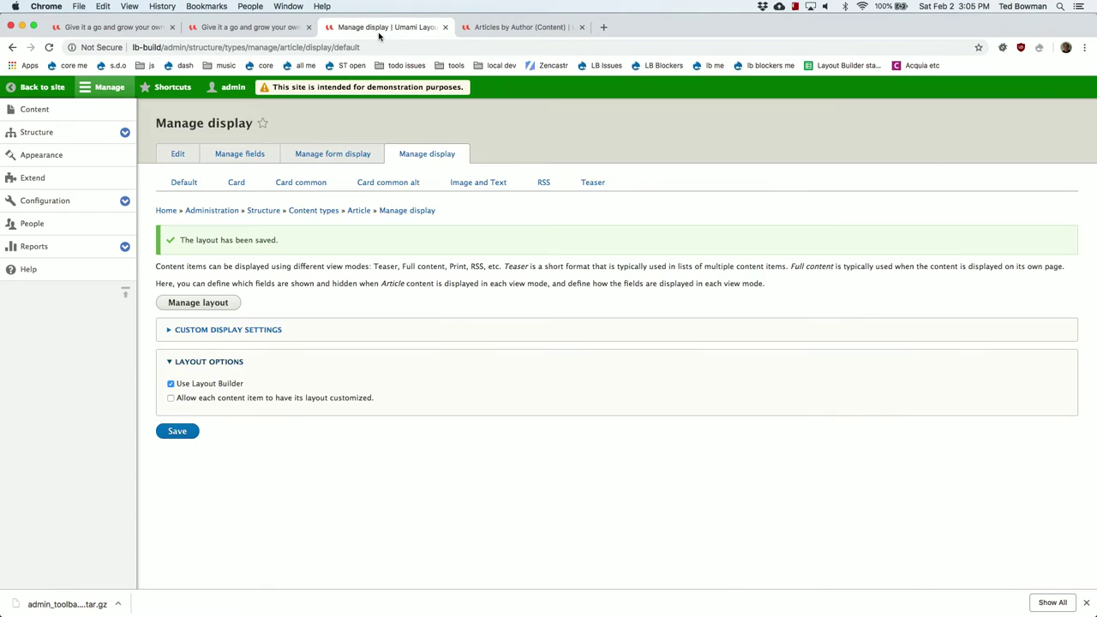
pyautogui.click(257, 29)
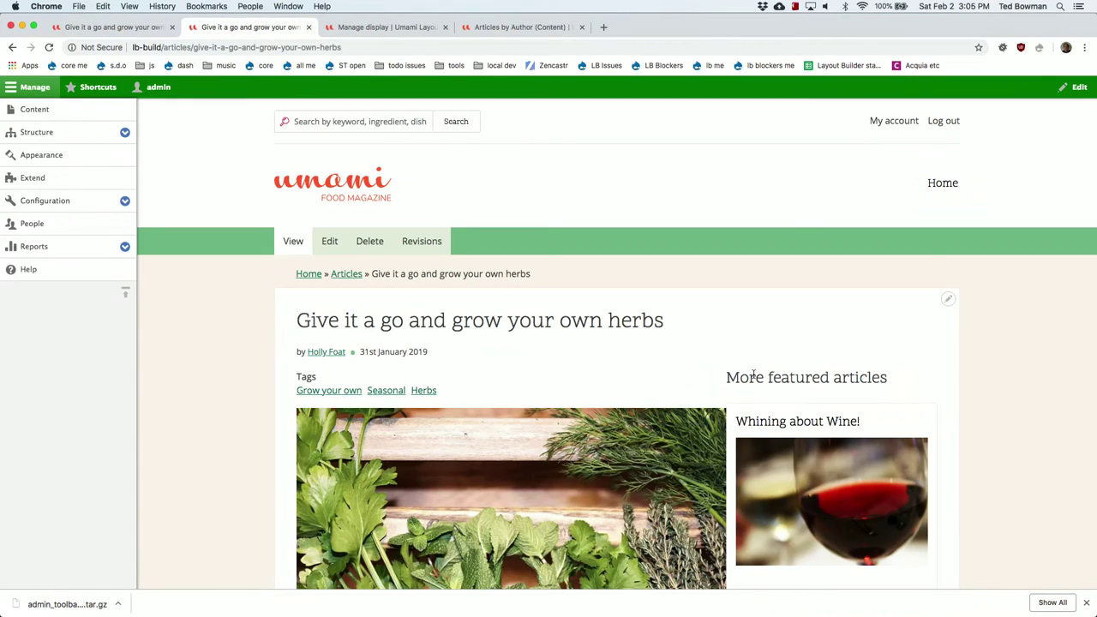
# Examine the rebuilt herbs article's content column and its More featured articles sidebar along the full page
pyautogui.scroll(-7, 754, 375)
pyautogui.scroll(5, 773, 467)
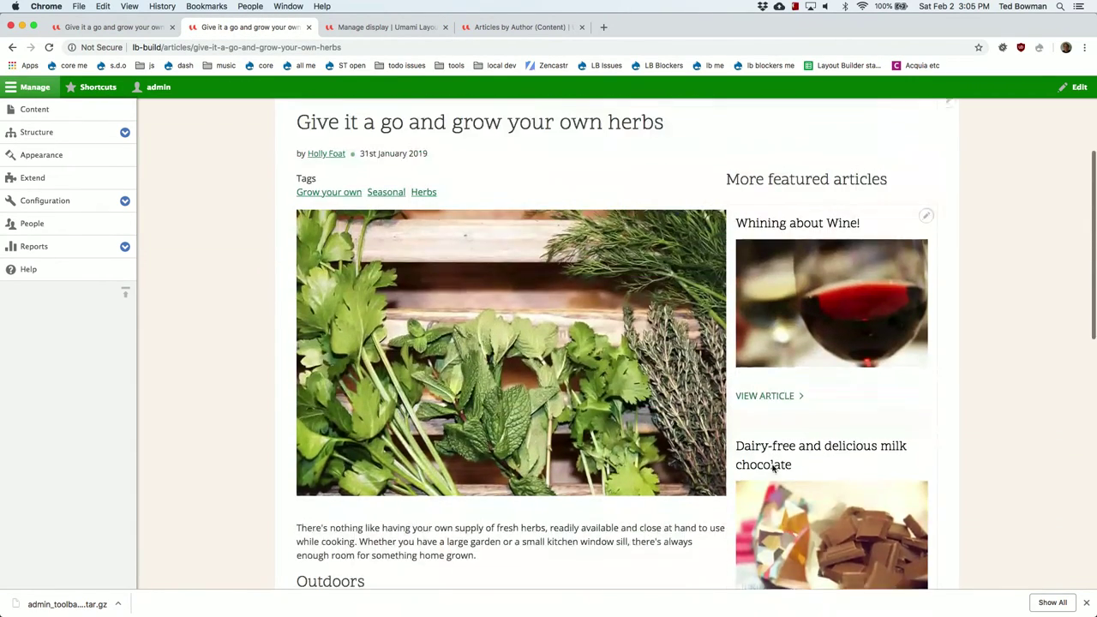
pyautogui.scroll(3, 773, 467)
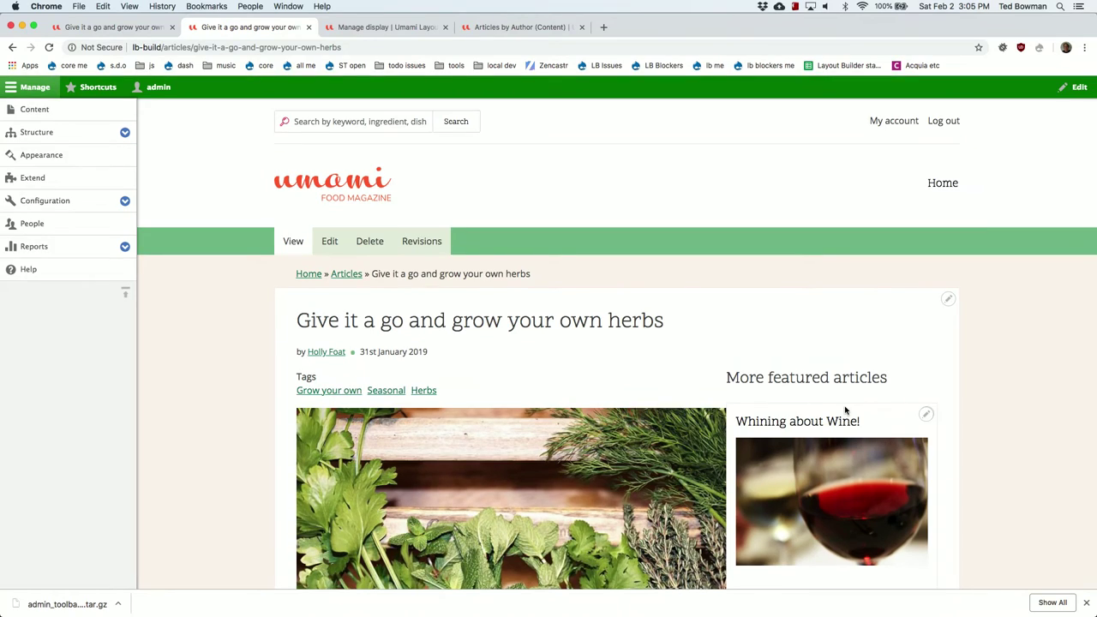
pyautogui.scroll(-3, 846, 411)
pyautogui.scroll(3, 845, 412)
pyautogui.scroll(-4, 846, 411)
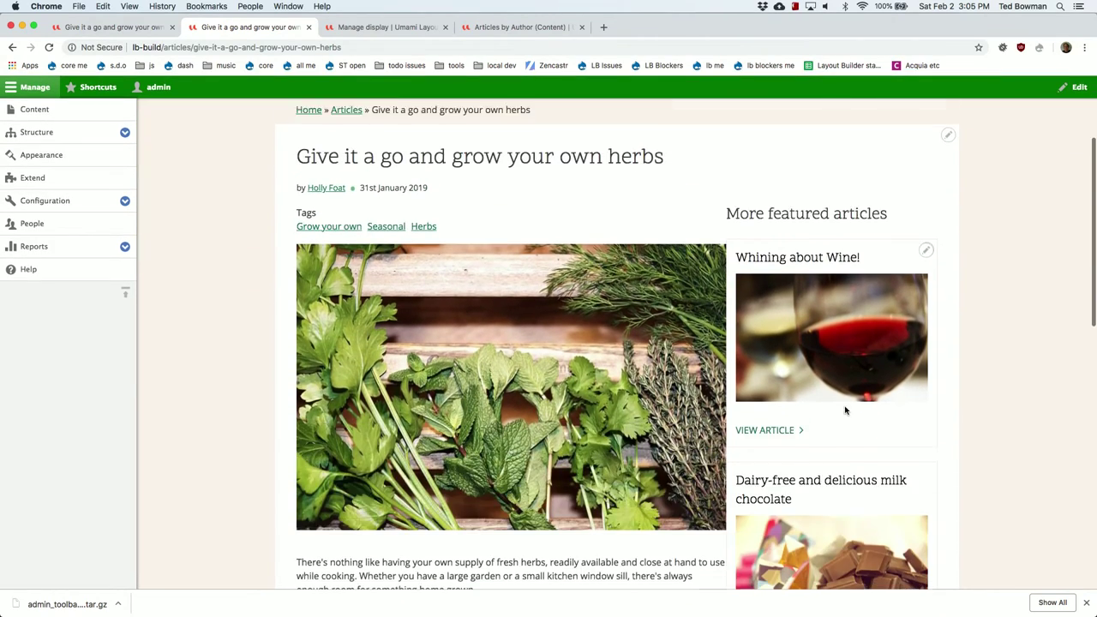
pyautogui.scroll(-10, 844, 410)
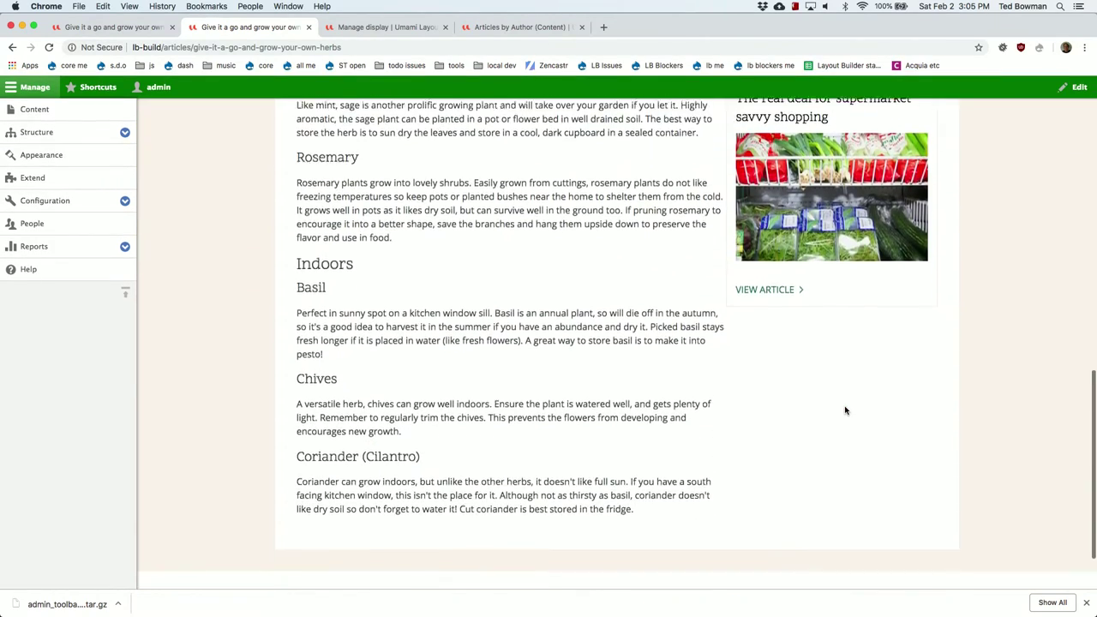
pyautogui.scroll(10, 846, 410)
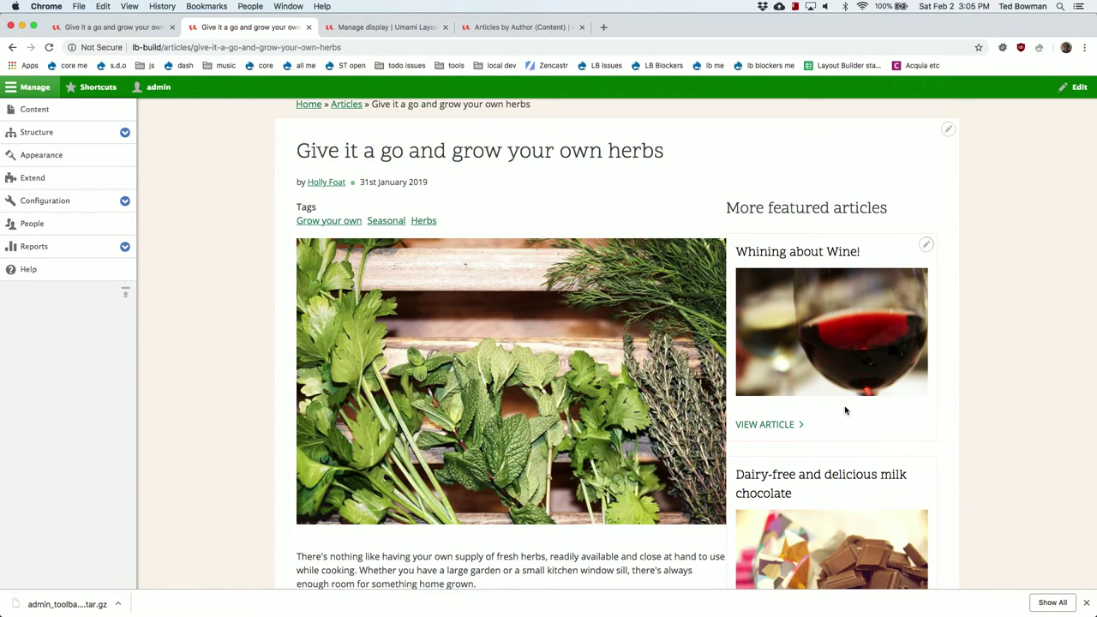
pyautogui.scroll(3, 845, 410)
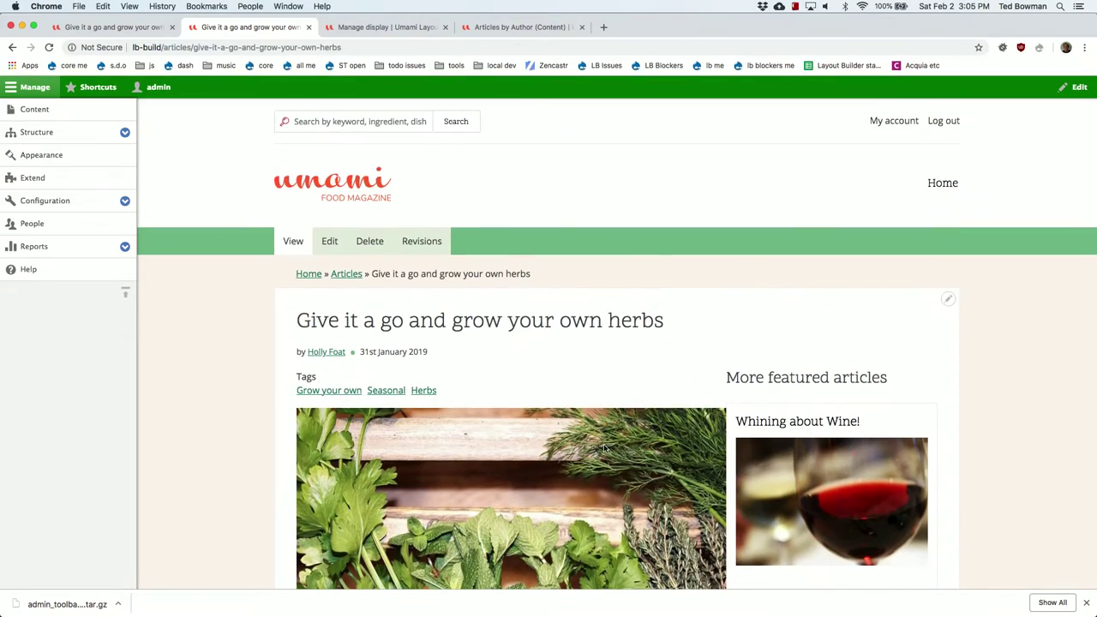
pyautogui.scroll(-15, 660, 274)
pyautogui.scroll(5, 637, 406)
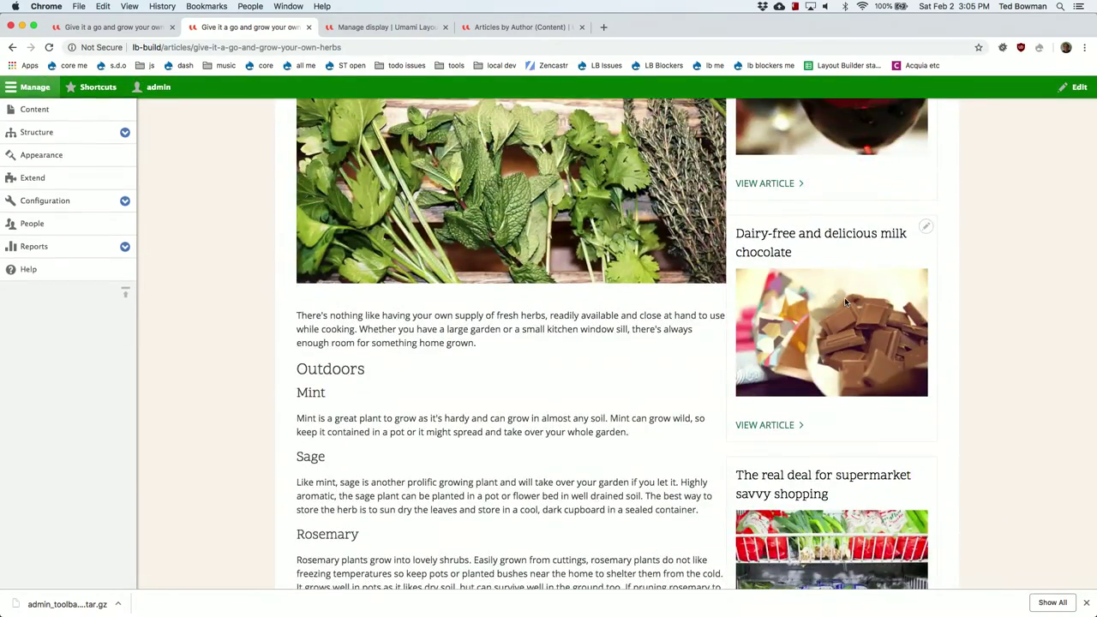
# Go from the rebuilt herbs article to the Umami site's home page
pyautogui.scroll(4, 796, 289)
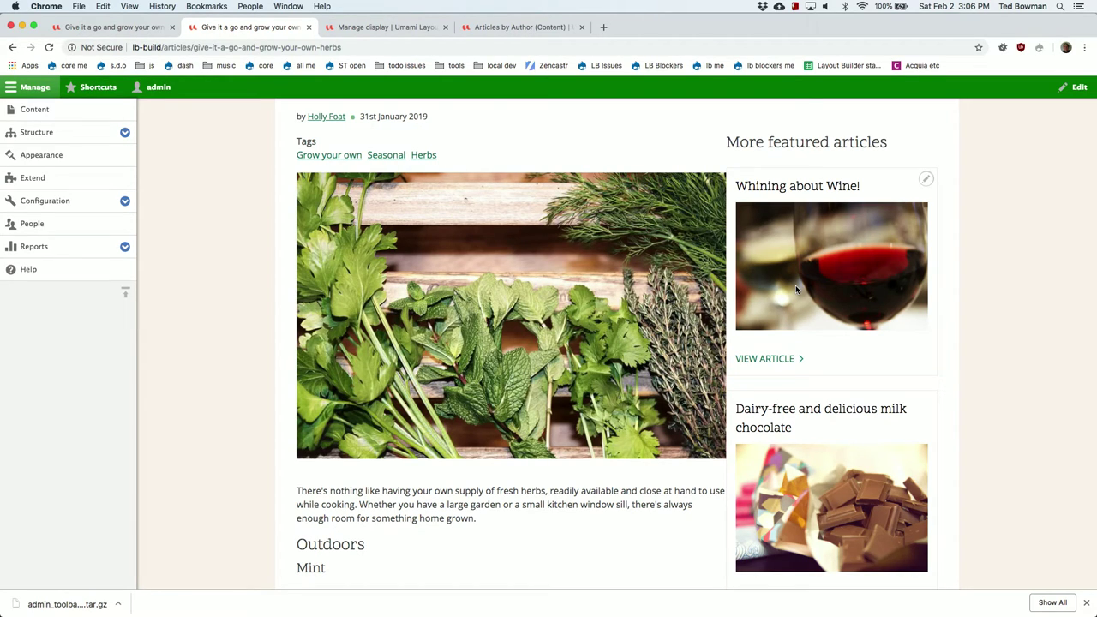
pyautogui.scroll(5, 603, 219)
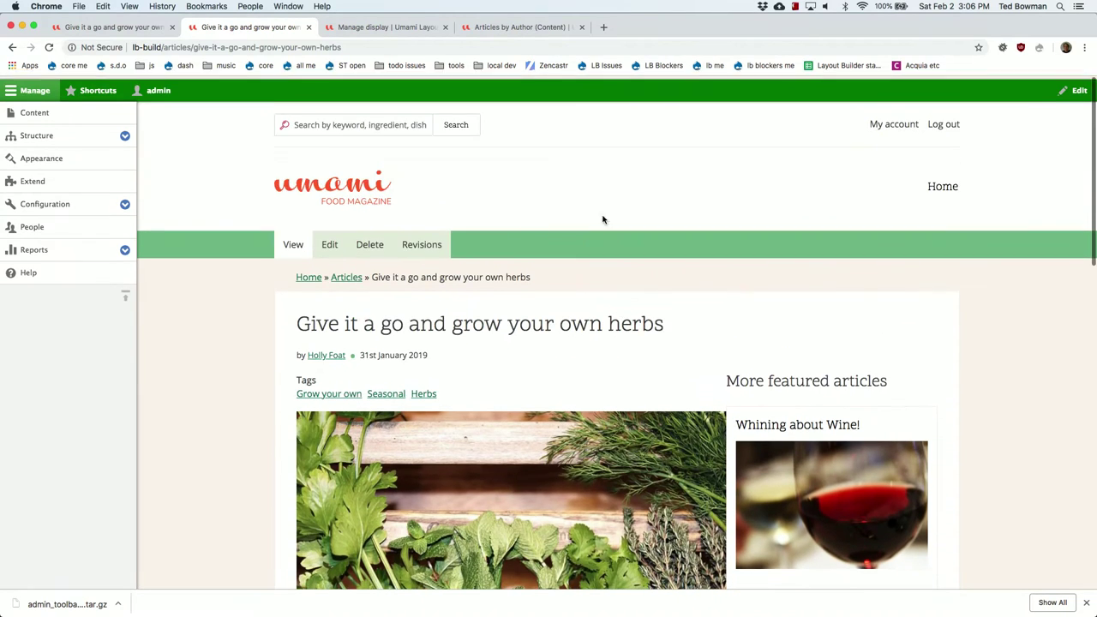
pyautogui.click(353, 197)
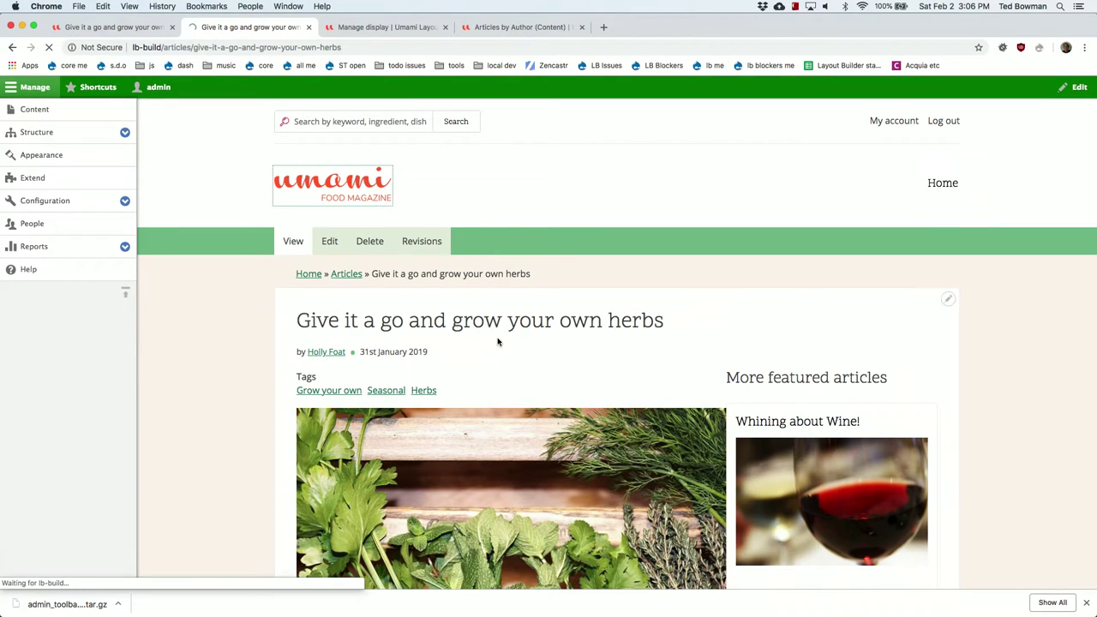
# Open the Vegan chocolate and nut brownies recipe from the home page and look over its default page layout
pyautogui.scroll(-2, 501, 258)
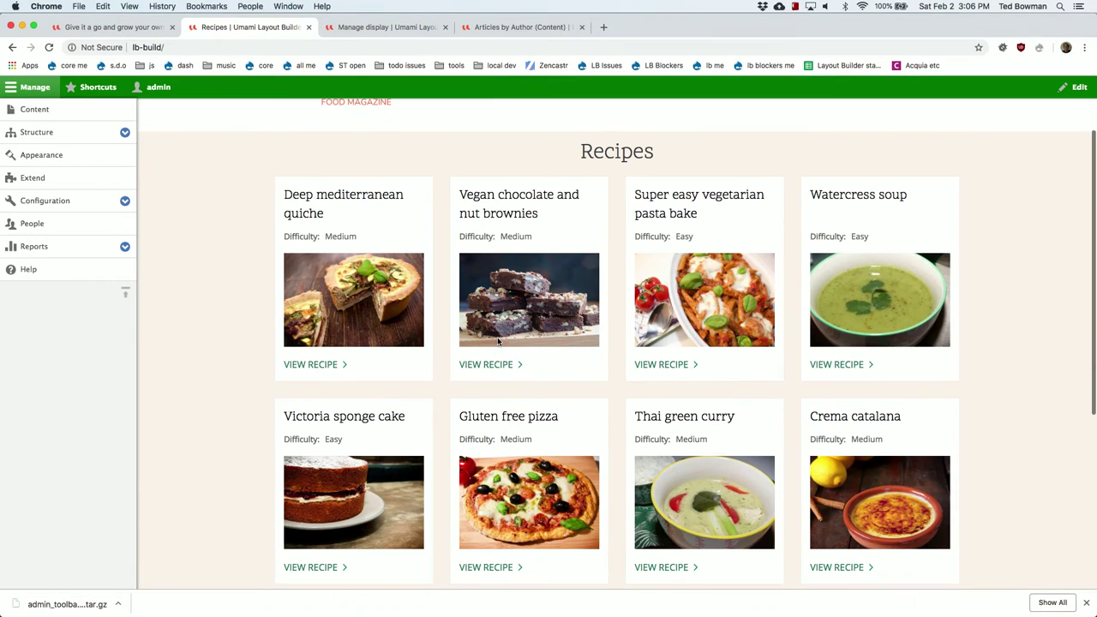
pyautogui.click(504, 216)
pyautogui.scroll(-2, 511, 461)
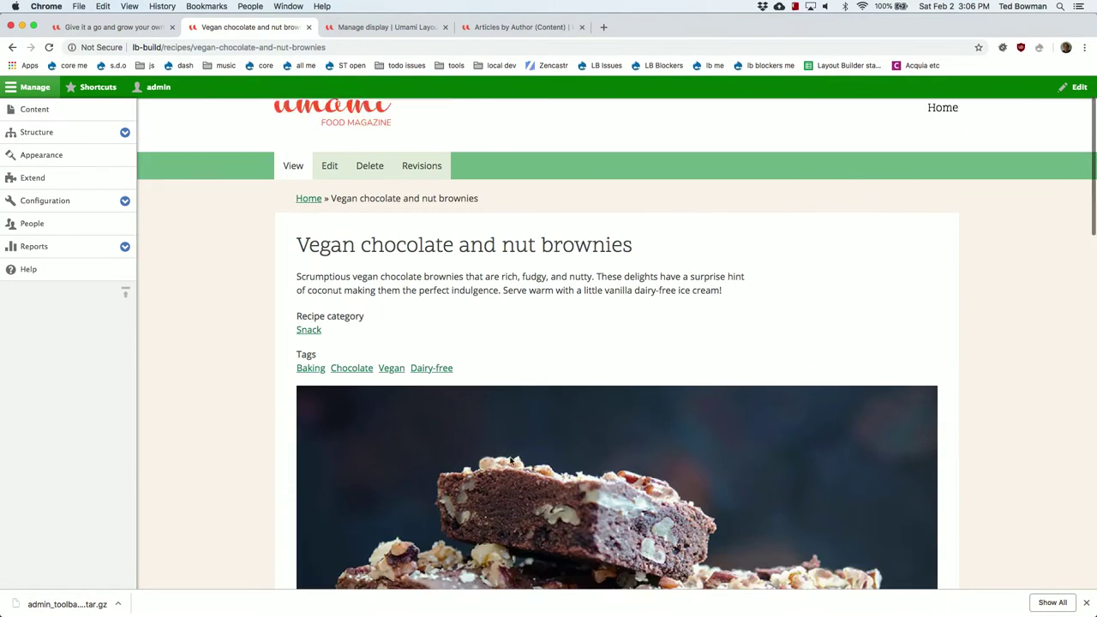
pyautogui.scroll(-8, 511, 461)
pyautogui.scroll(8, 510, 461)
pyautogui.scroll(1, 511, 461)
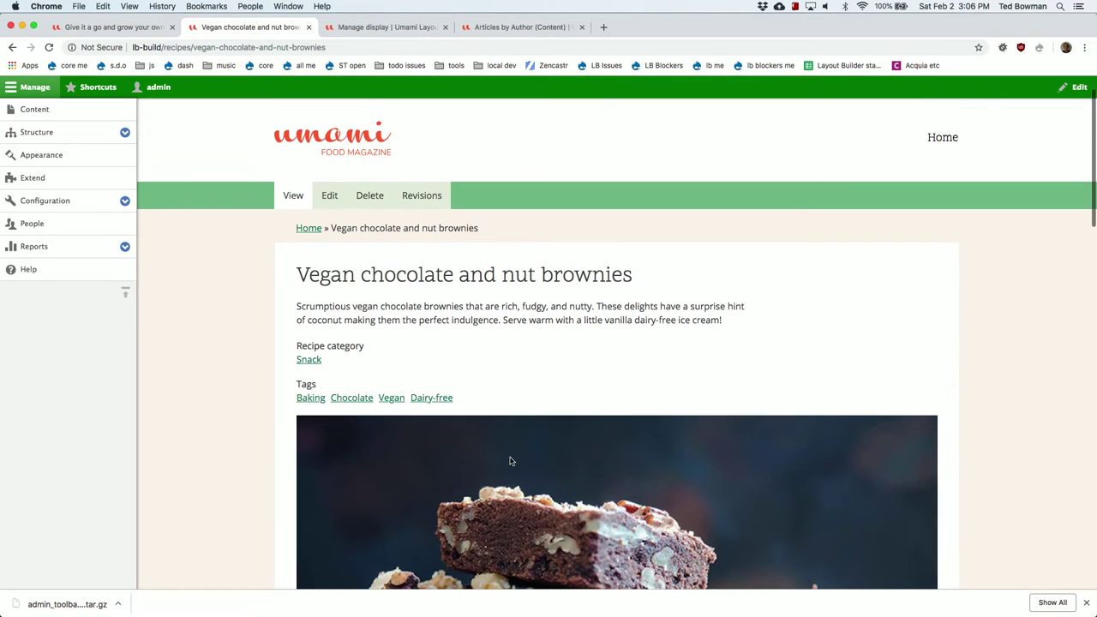
# Go back to the content types list and open the display management of the Recipe content type
pyautogui.click(407, 28)
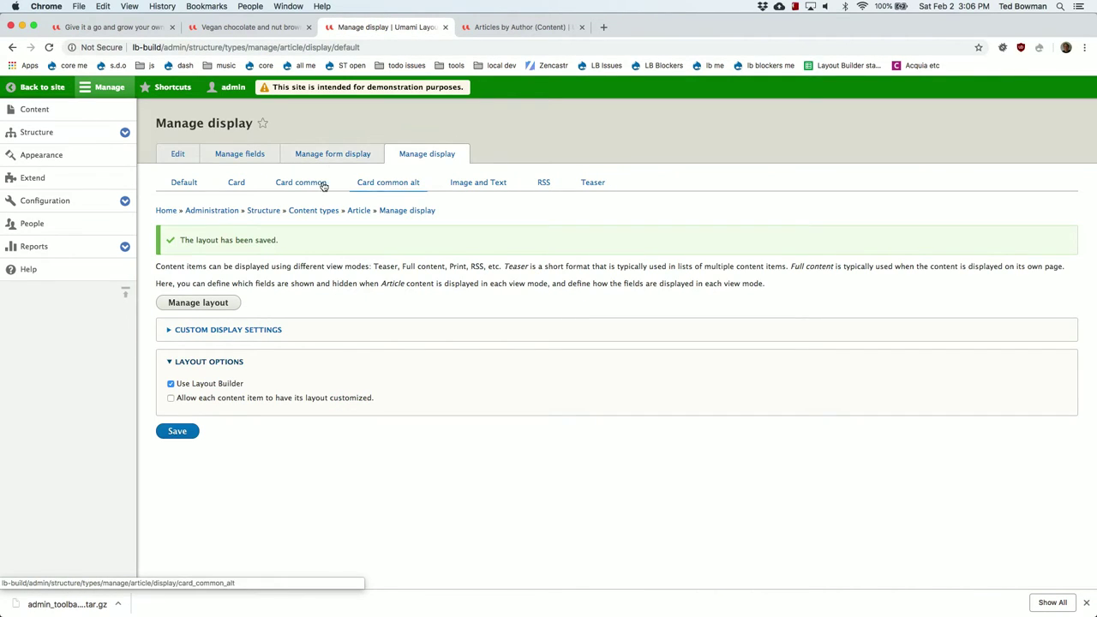
pyautogui.click(318, 213)
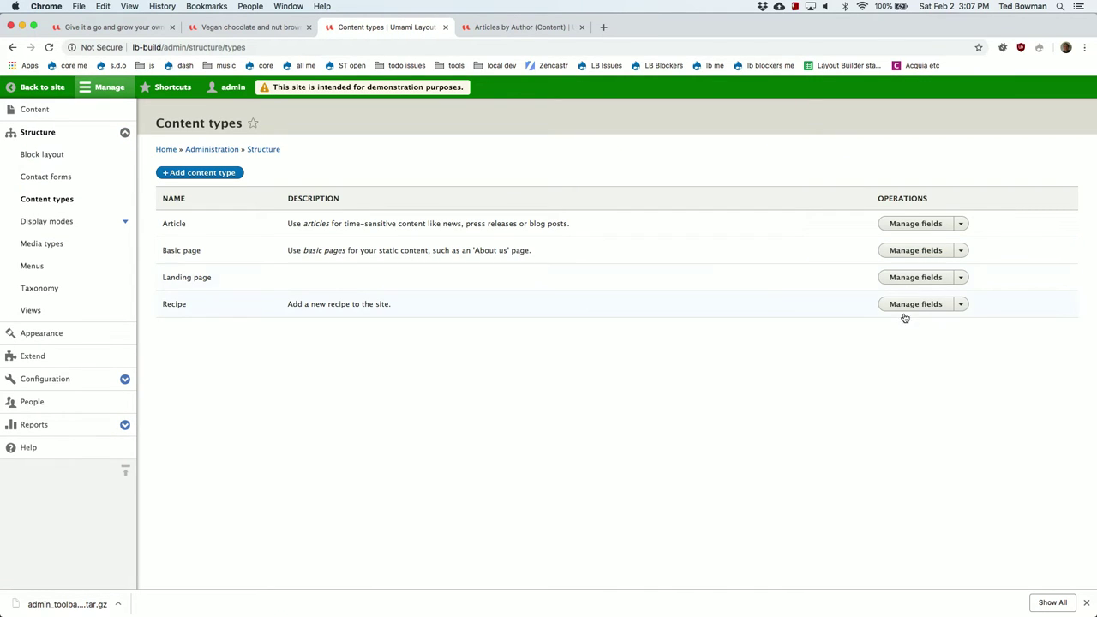
pyautogui.click(958, 304)
pyautogui.click(926, 337)
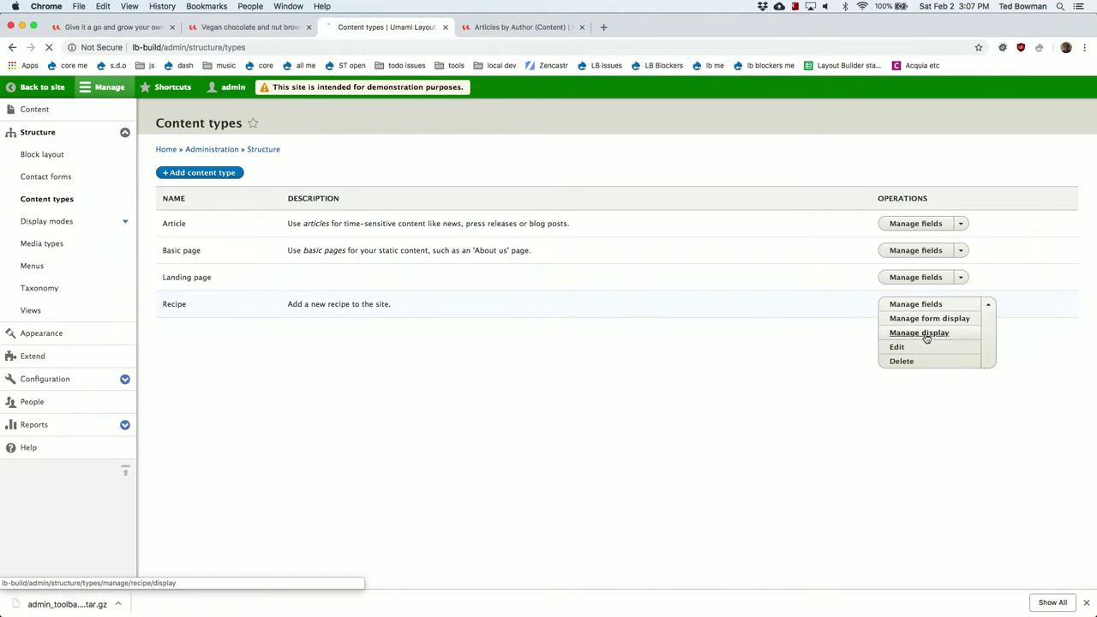
# Review the Recipe default display's fields, enable Use Layout Builder for it, and save the settings
pyautogui.scroll(-5, 262, 452)
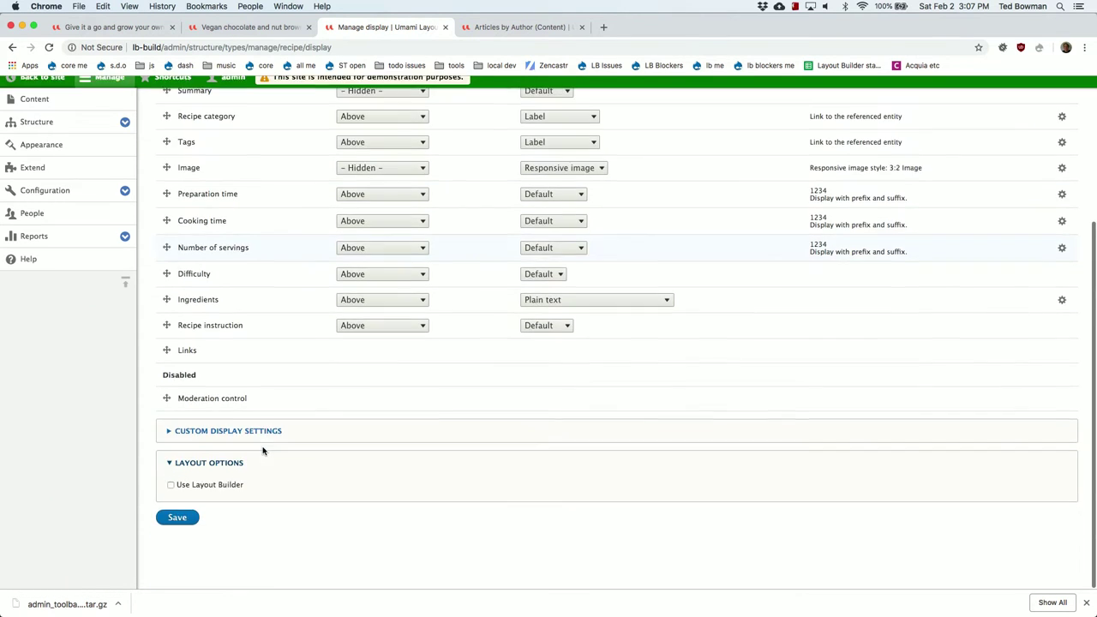
pyautogui.scroll(5, 259, 233)
pyautogui.scroll(-1, 259, 232)
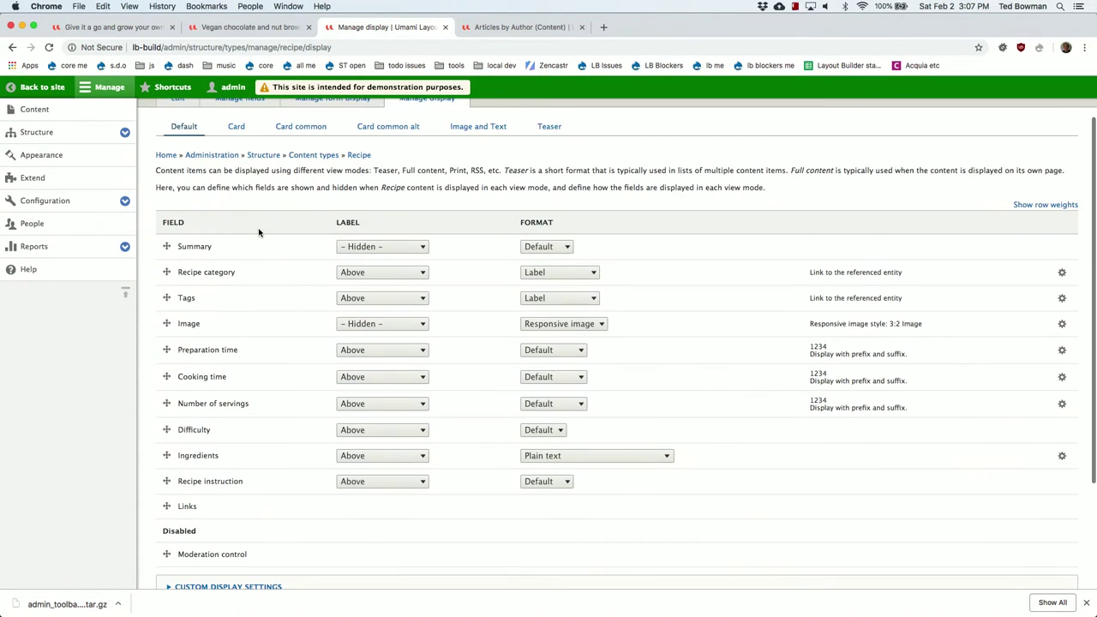
pyautogui.scroll(-1, 259, 233)
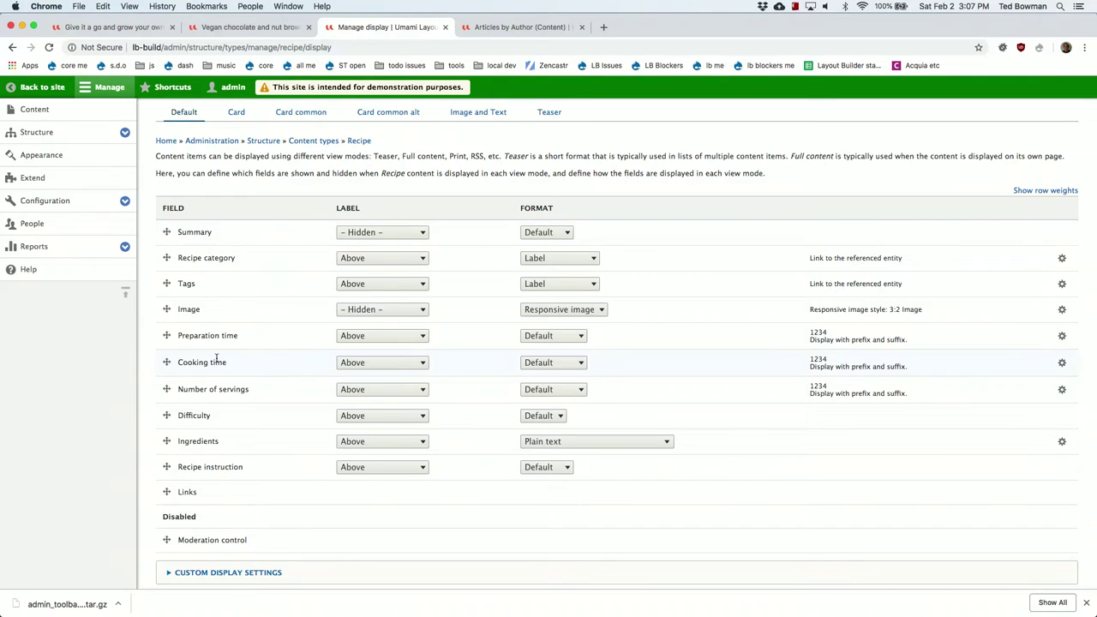
pyautogui.scroll(-4, 215, 360)
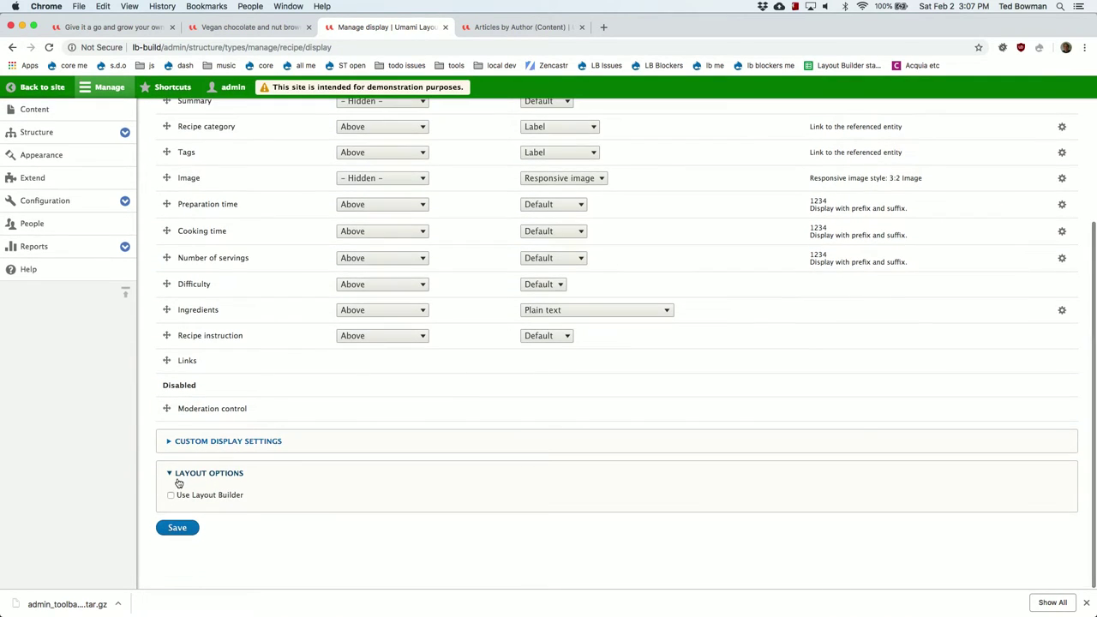
pyautogui.click(170, 494)
pyautogui.click(177, 541)
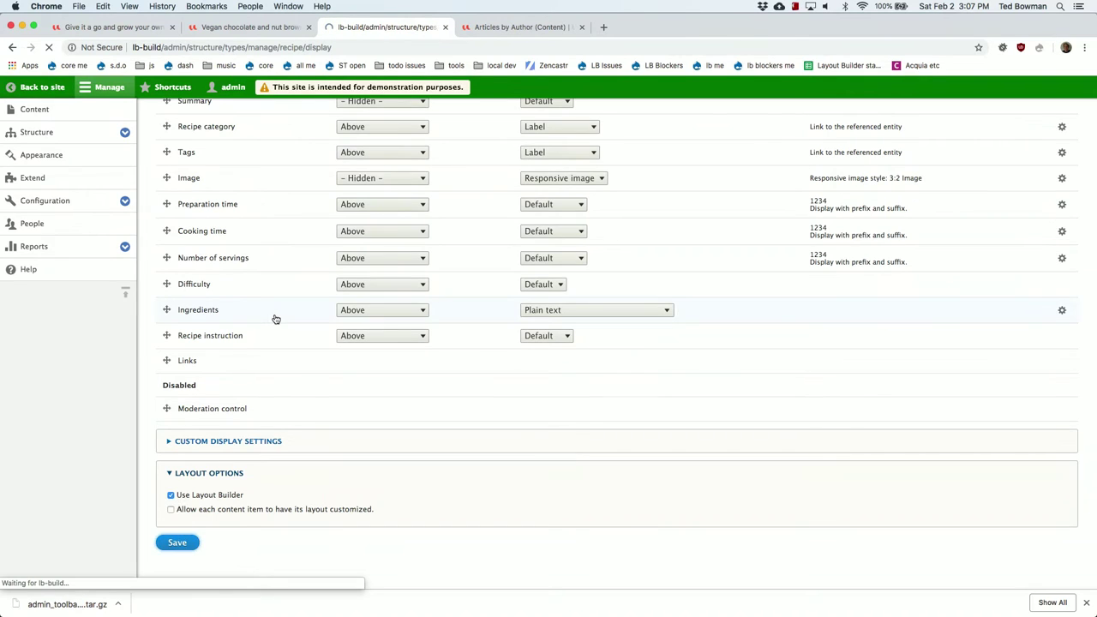
# Open the layout editor for Recipe content items and look over its default single-column section
pyautogui.click(208, 305)
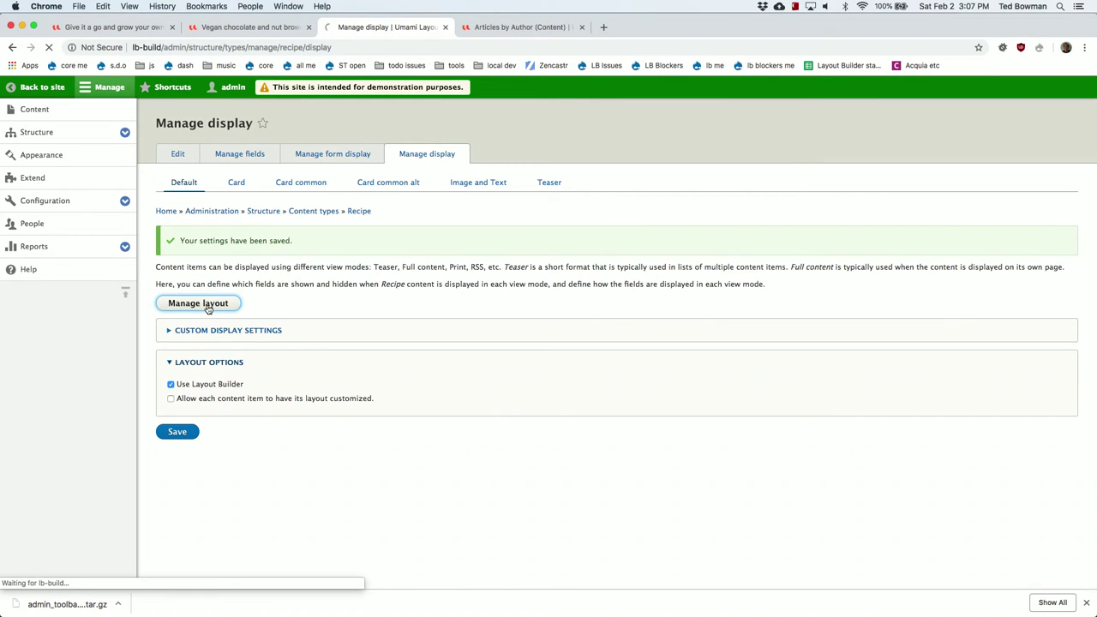
pyautogui.scroll(-5, 429, 425)
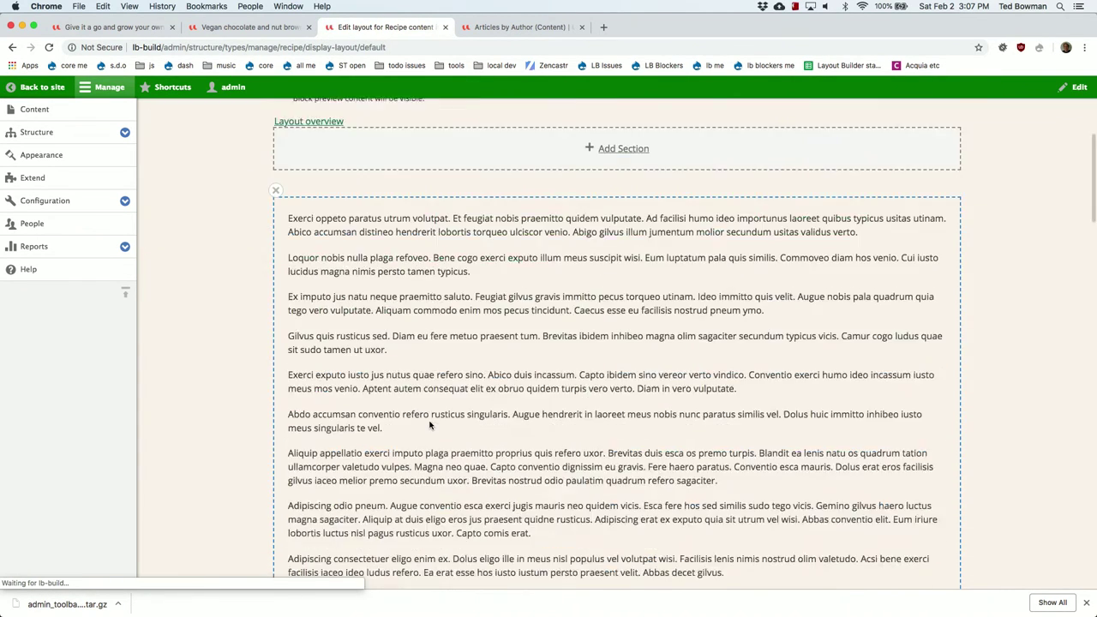
pyautogui.scroll(4, 429, 425)
pyautogui.scroll(-2, 430, 425)
pyautogui.scroll(-1, 430, 425)
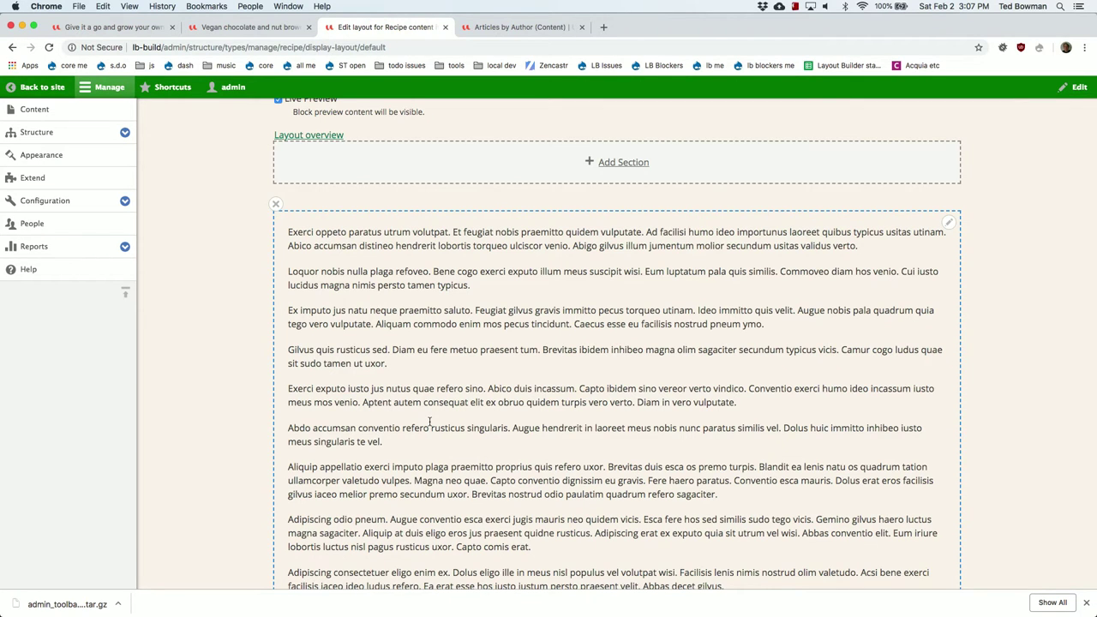
pyautogui.scroll(7, 429, 421)
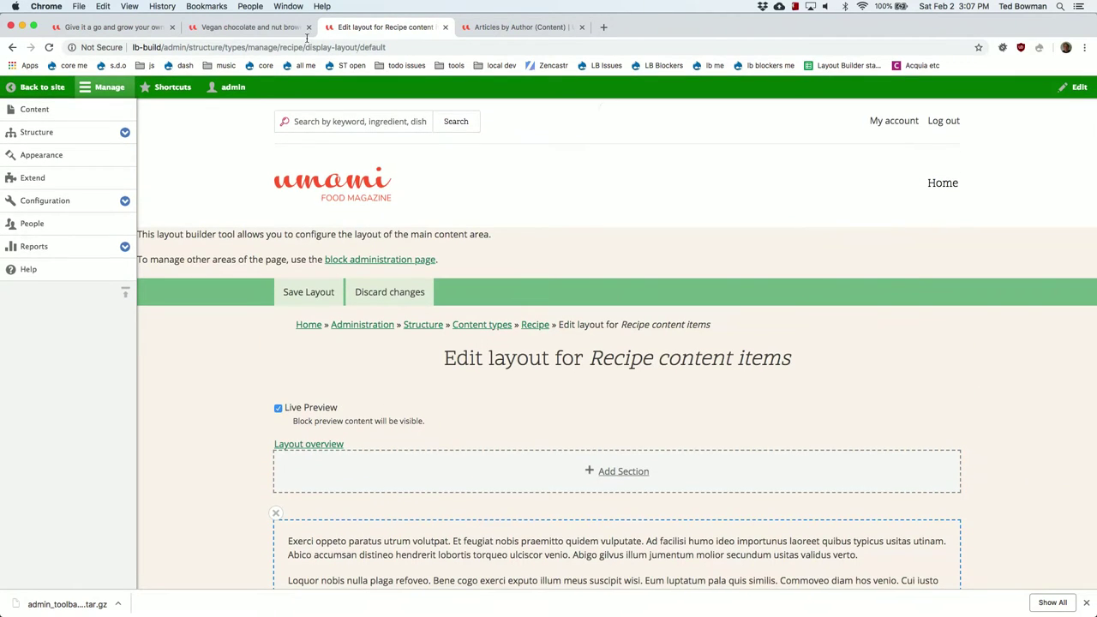
# Reload the Vegan chocolate and nut brownies recipe and examine how its fields are arranged, from summary and tags to the instructions
pyautogui.click(287, 27)
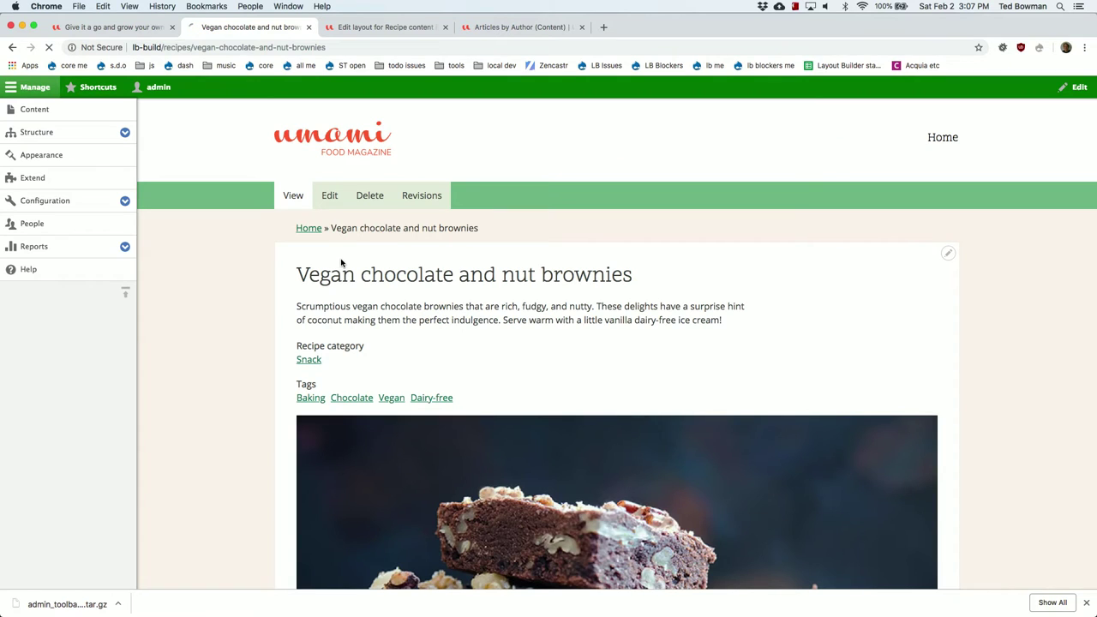
pyautogui.press('super+r')
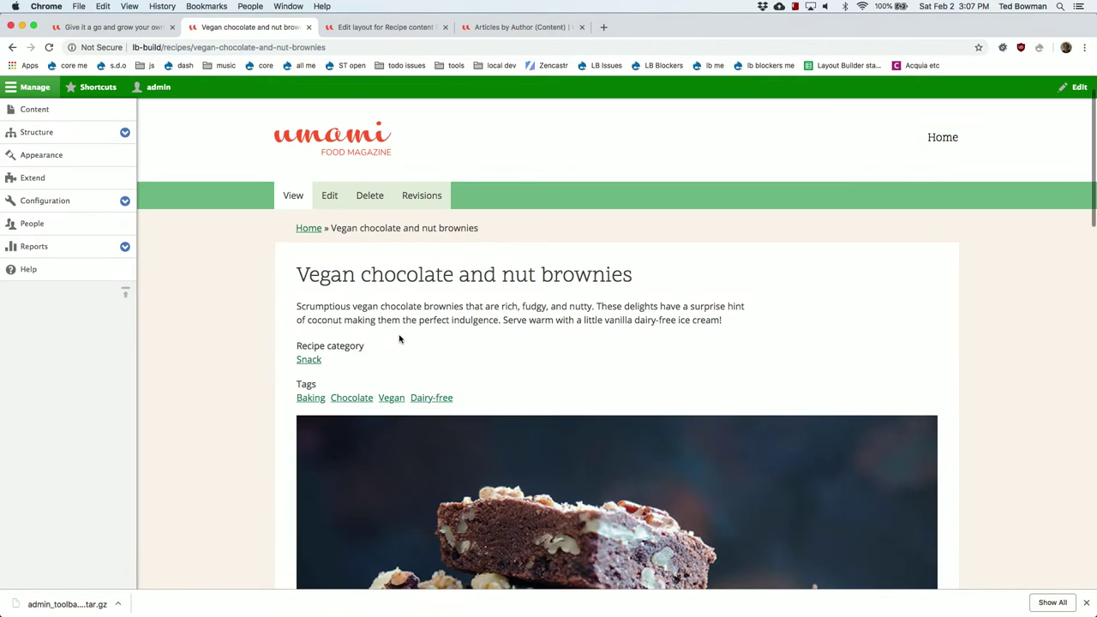
pyautogui.scroll(-10, 398, 339)
pyautogui.scroll(-5, 399, 339)
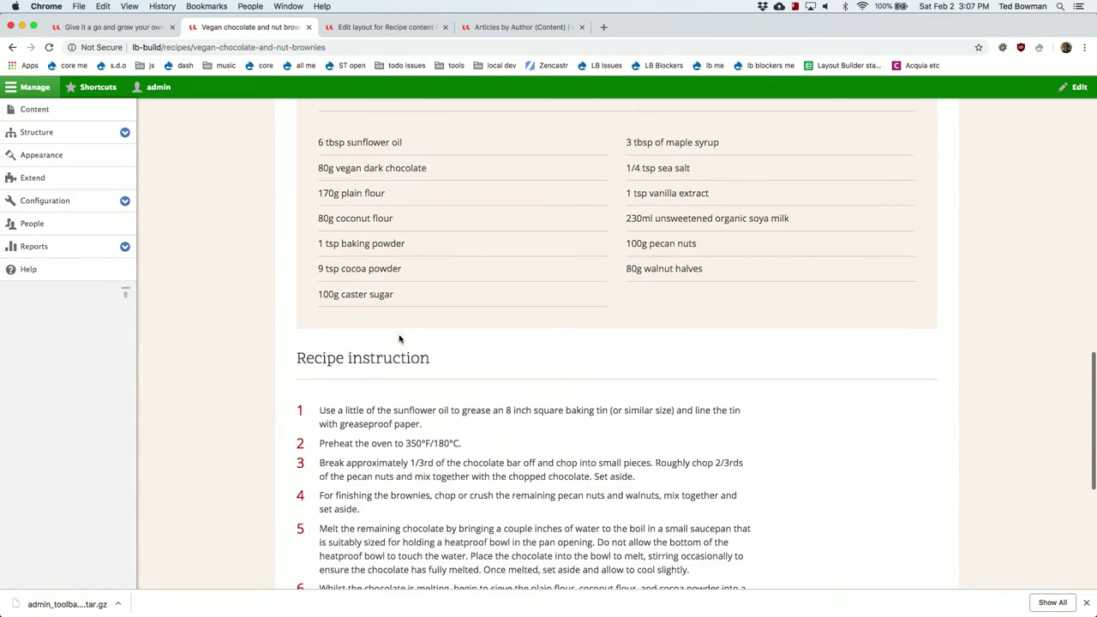
pyautogui.scroll(10, 399, 339)
pyautogui.scroll(8, 399, 338)
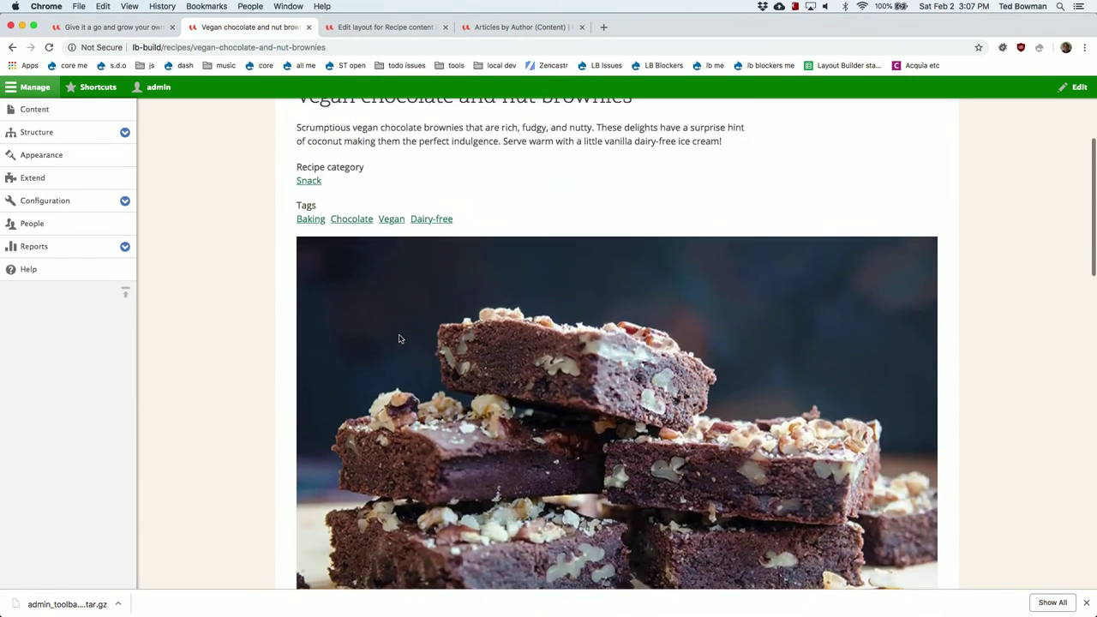
pyautogui.scroll(-1, 399, 339)
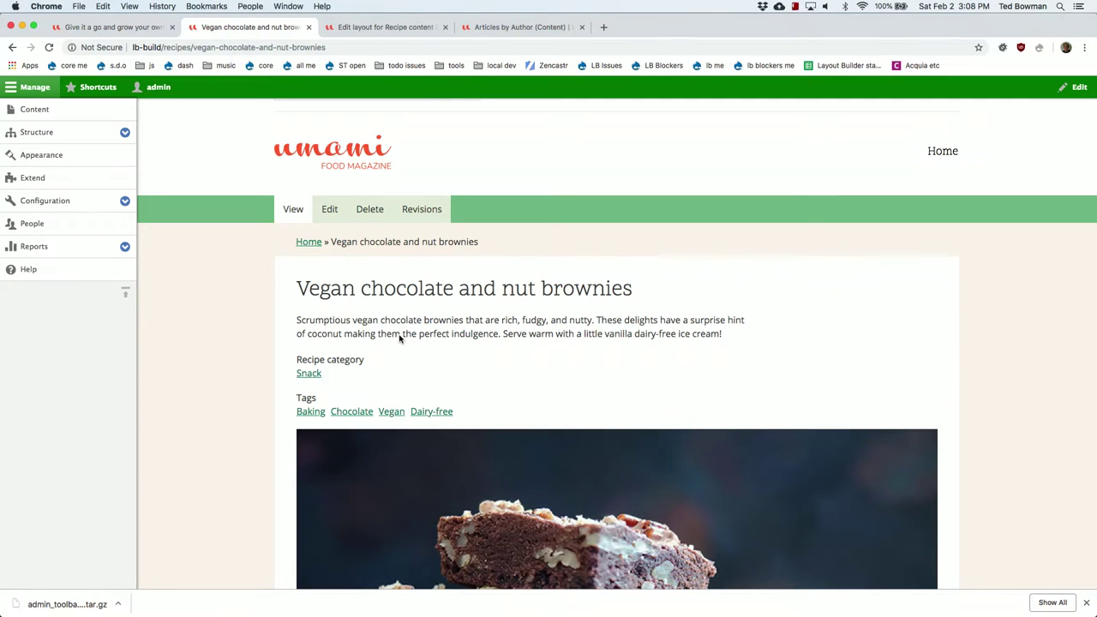
pyautogui.scroll(-5, 400, 338)
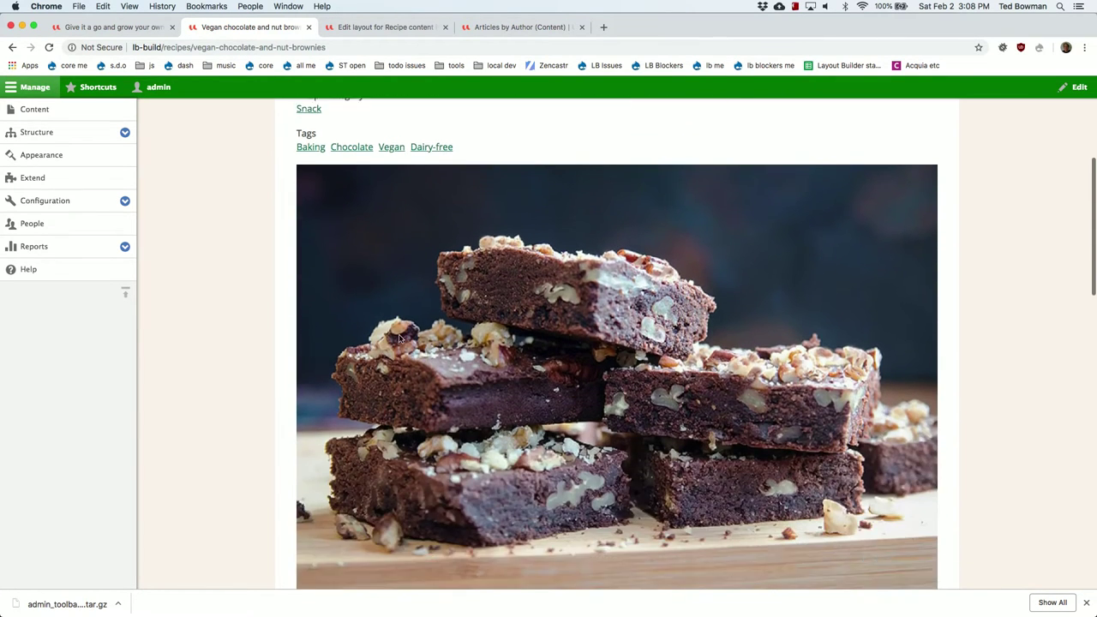
pyautogui.scroll(5, 399, 338)
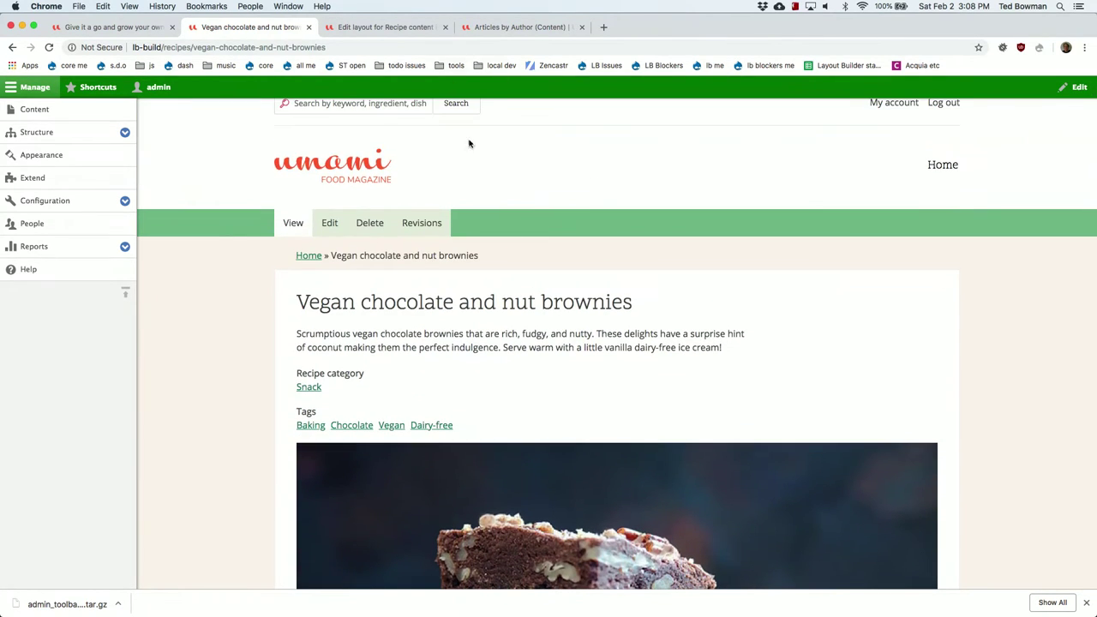
pyautogui.scroll(-1, 510, 256)
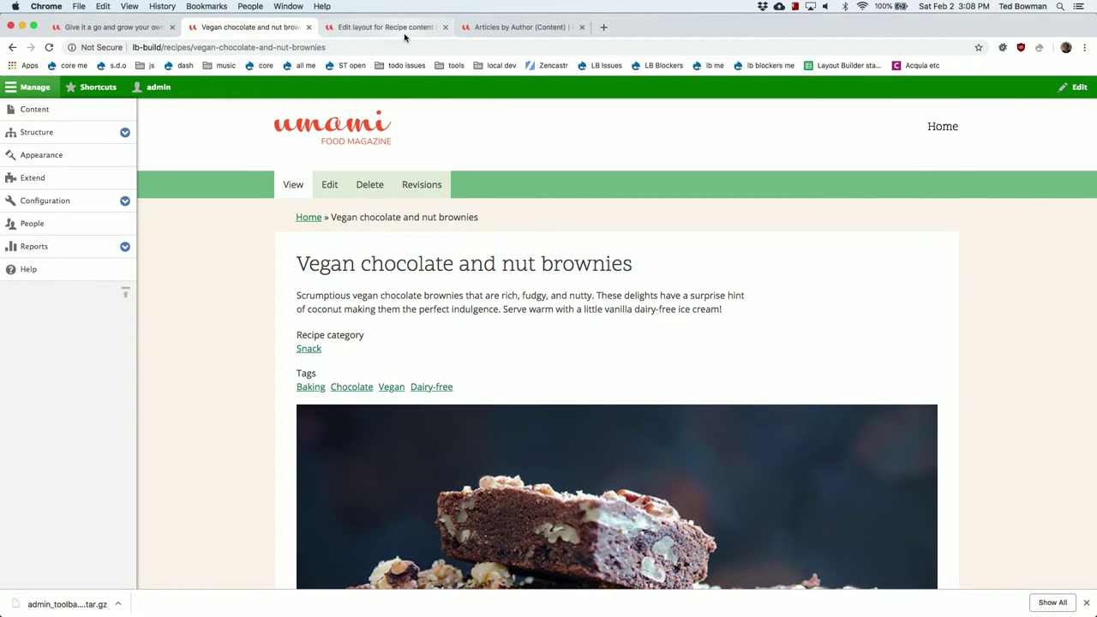
# Add a two-column section above the existing section in the Recipe layout
pyautogui.click(404, 28)
pyautogui.scroll(-4, 511, 409)
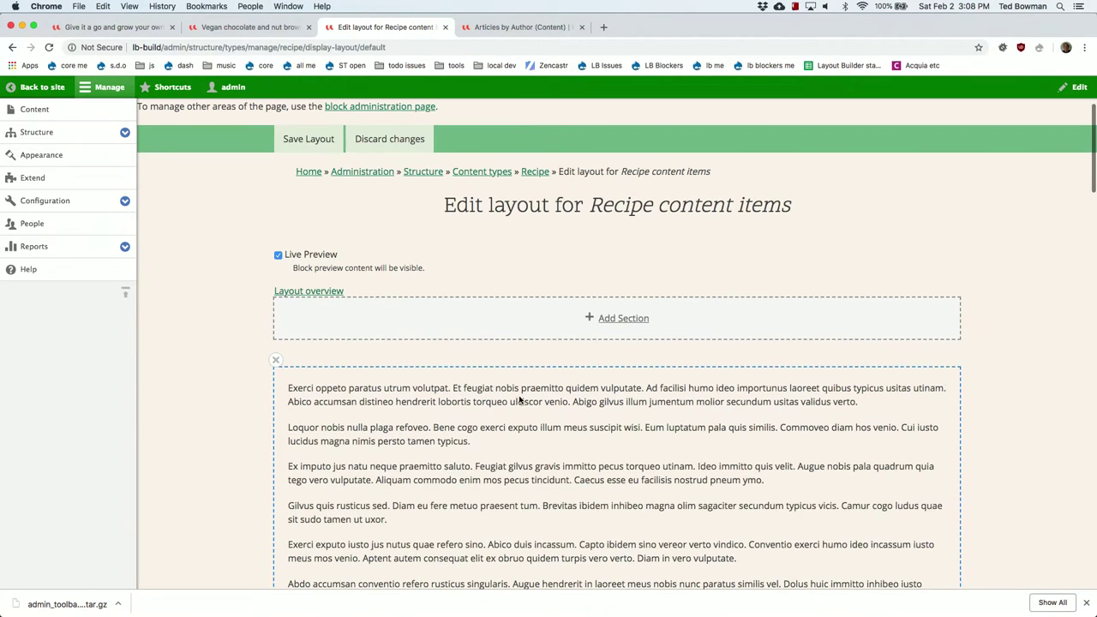
pyautogui.click(632, 325)
pyautogui.click(950, 247)
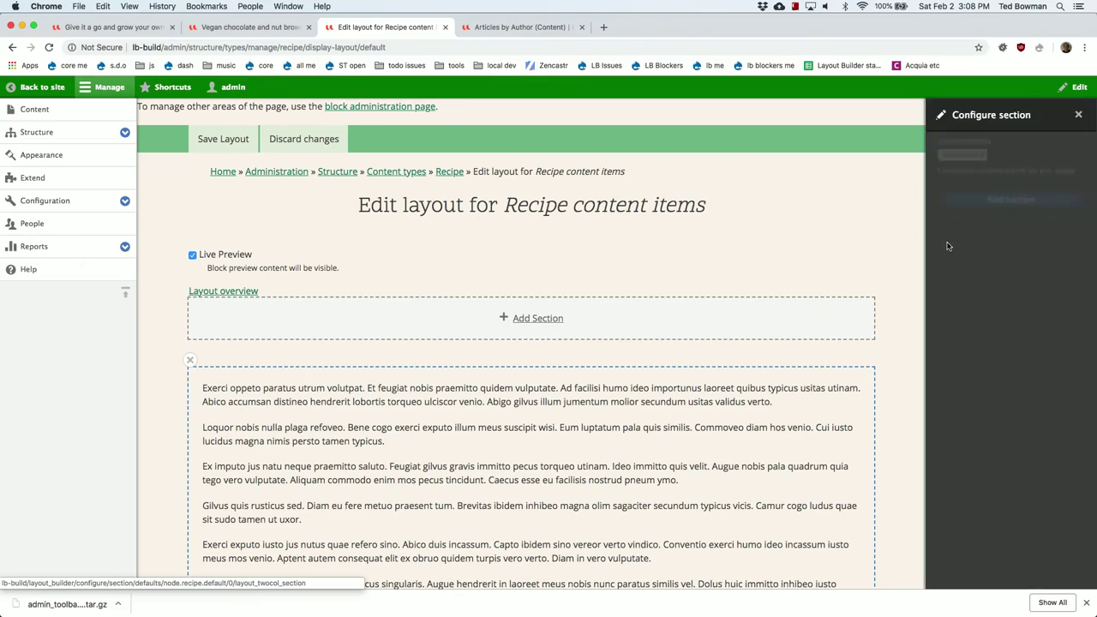
pyautogui.click(998, 199)
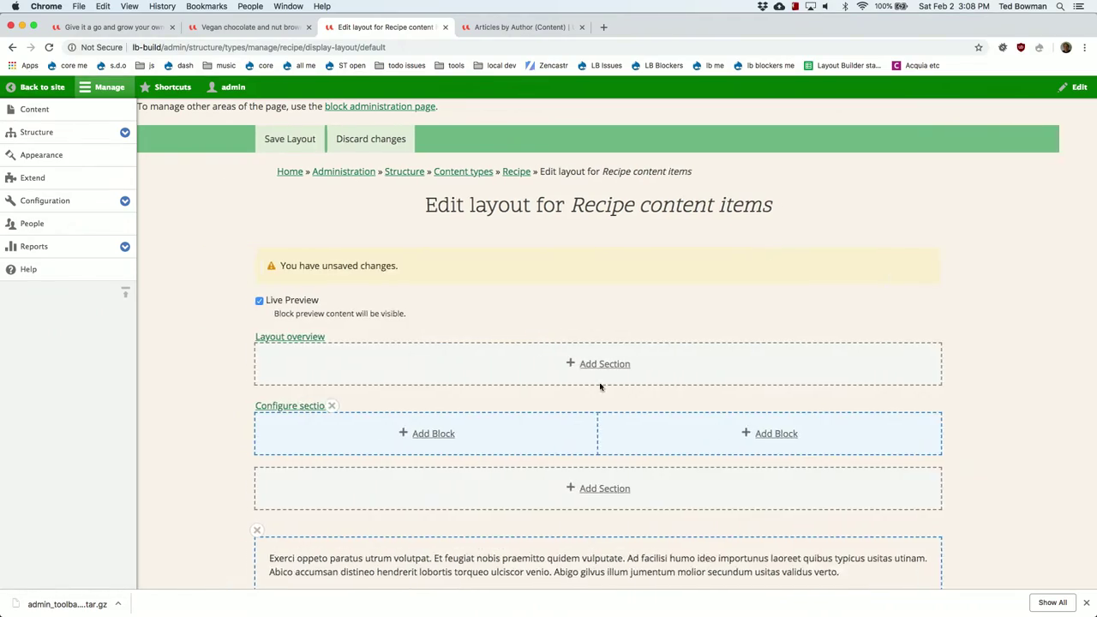
# Turn off Live Preview in the Recipe layout editor so that fields appear as compact placeholders
pyautogui.scroll(-5, 478, 510)
pyautogui.scroll(5, 478, 510)
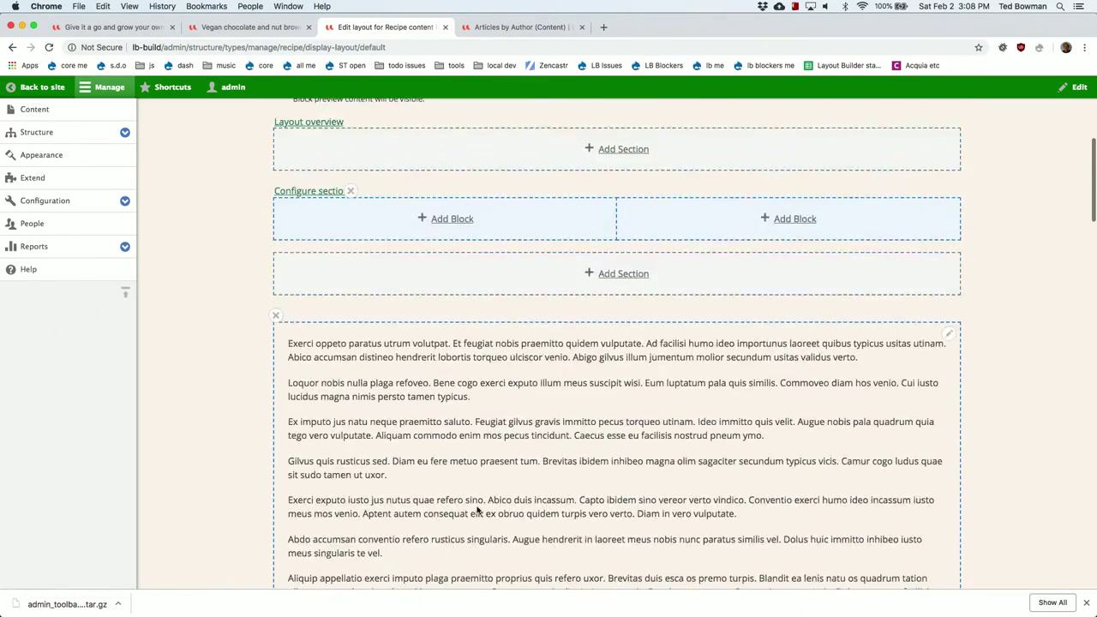
pyautogui.click(277, 329)
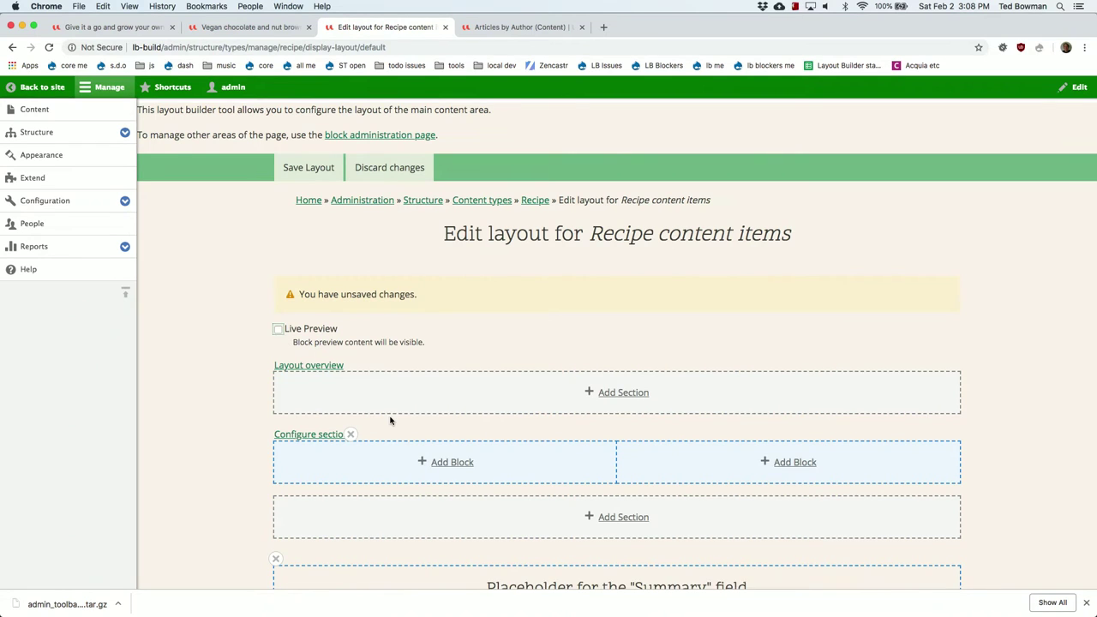
# Move the Recipe category field into the two-column section's first column and Tags into the second, and check against the brownies page
pyautogui.scroll(-3, 390, 420)
pyautogui.scroll(-1, 390, 420)
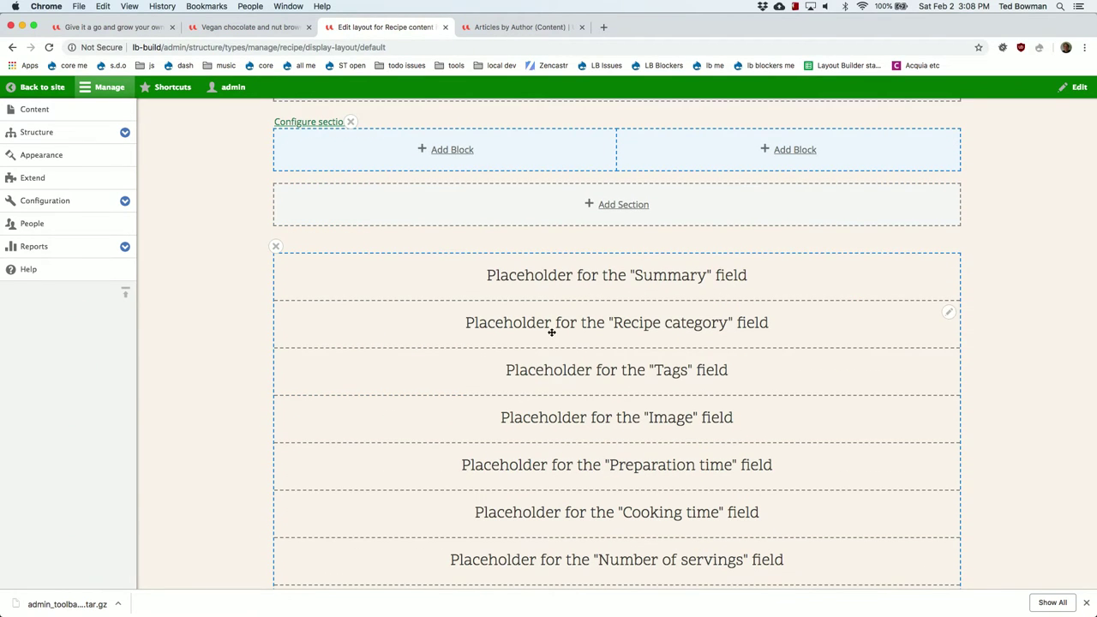
pyautogui.moveTo(551, 323); pyautogui.dragTo(467, 170)
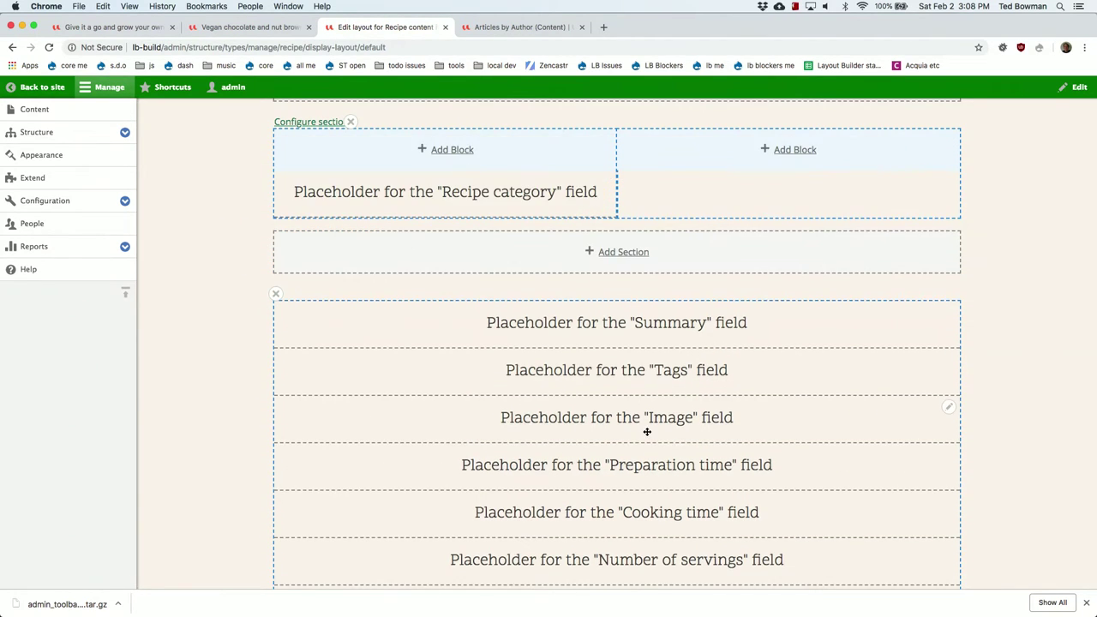
pyautogui.moveTo(615, 372); pyautogui.dragTo(789, 144)
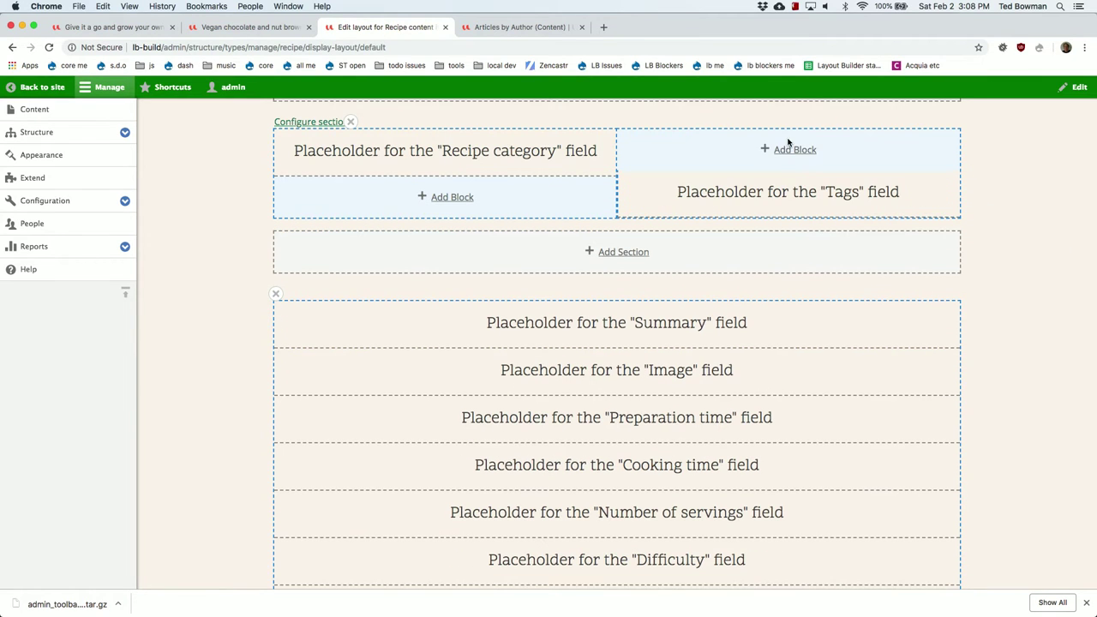
pyautogui.click(251, 26)
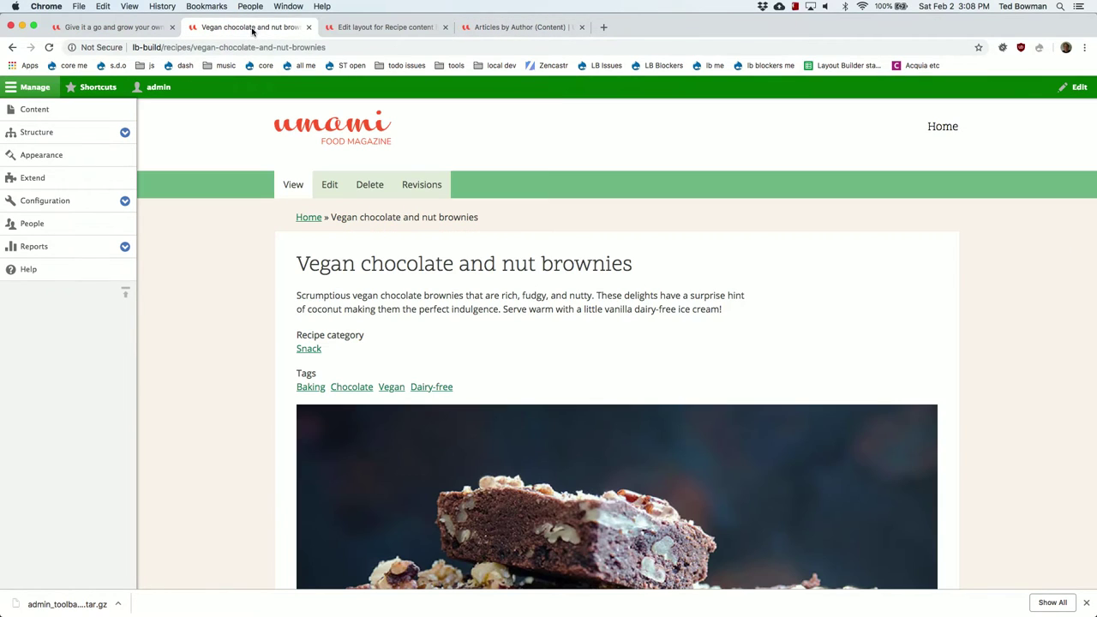
pyautogui.click(385, 27)
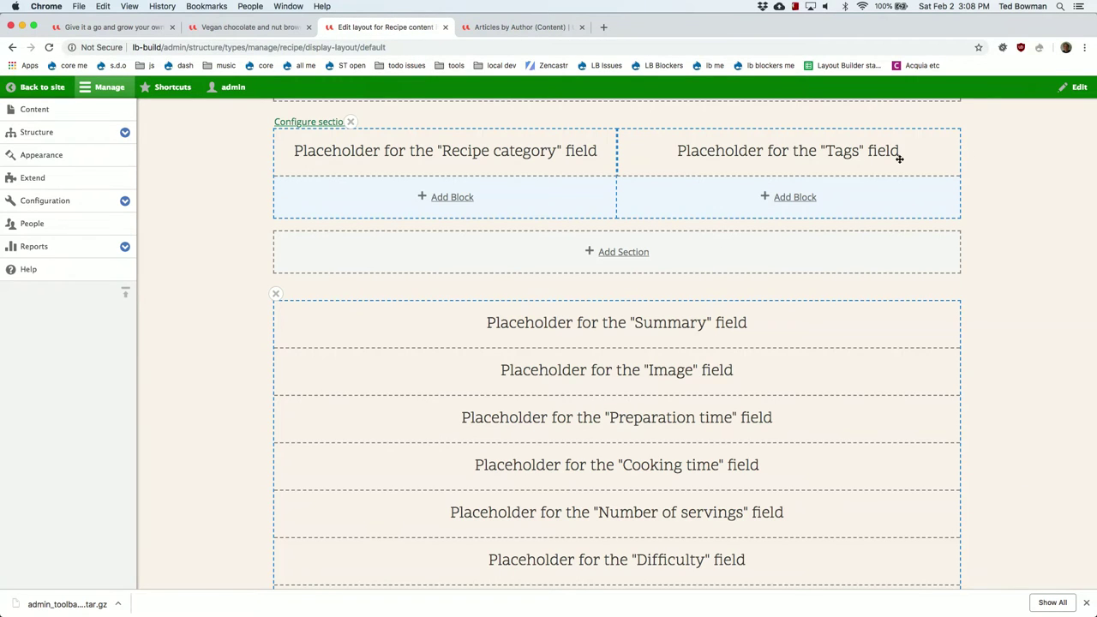
# Turn Live Preview back on in the Recipe layout editor so that the fields show sample content
pyautogui.scroll(3, 610, 226)
pyautogui.scroll(3, 610, 225)
pyautogui.click(277, 289)
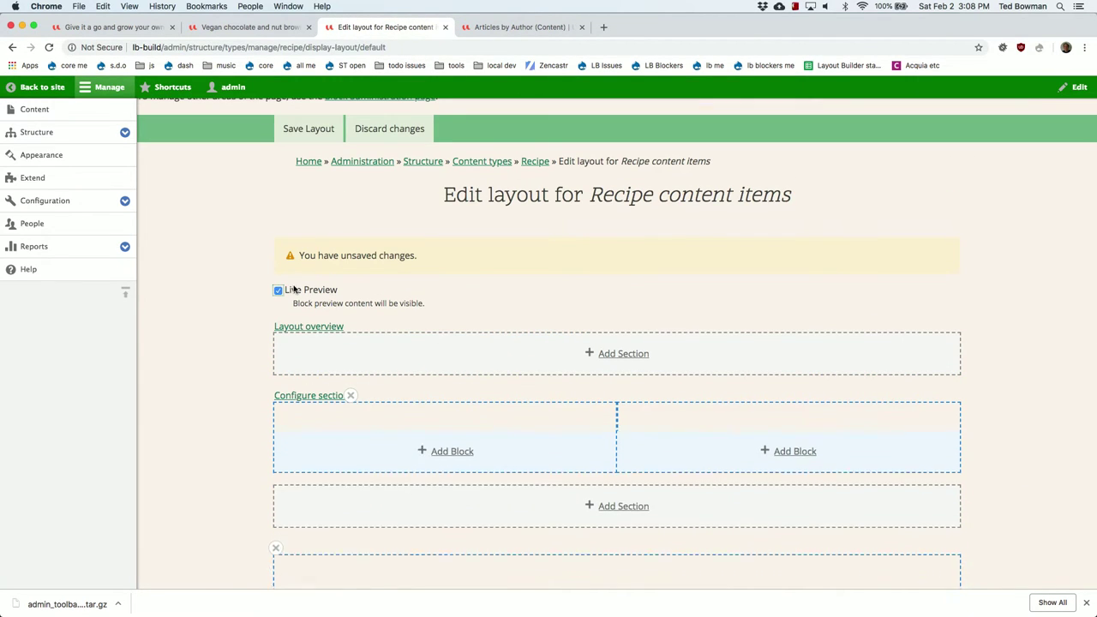
# Configure the Tags block in the second column with Display title off and its label set to Hidden
pyautogui.click(949, 415)
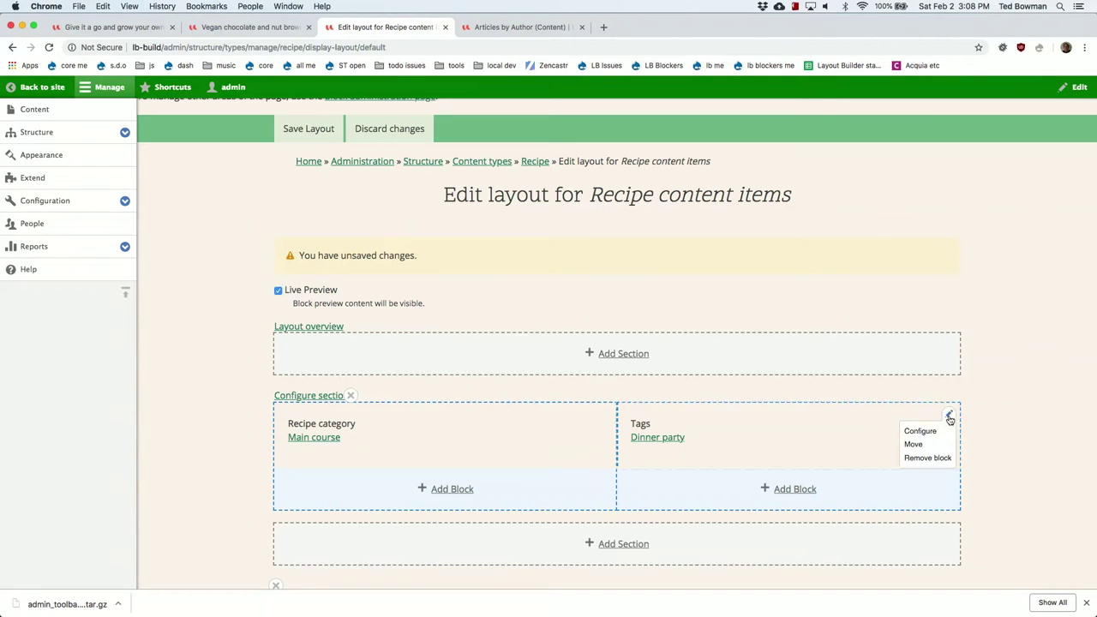
pyautogui.click(920, 431)
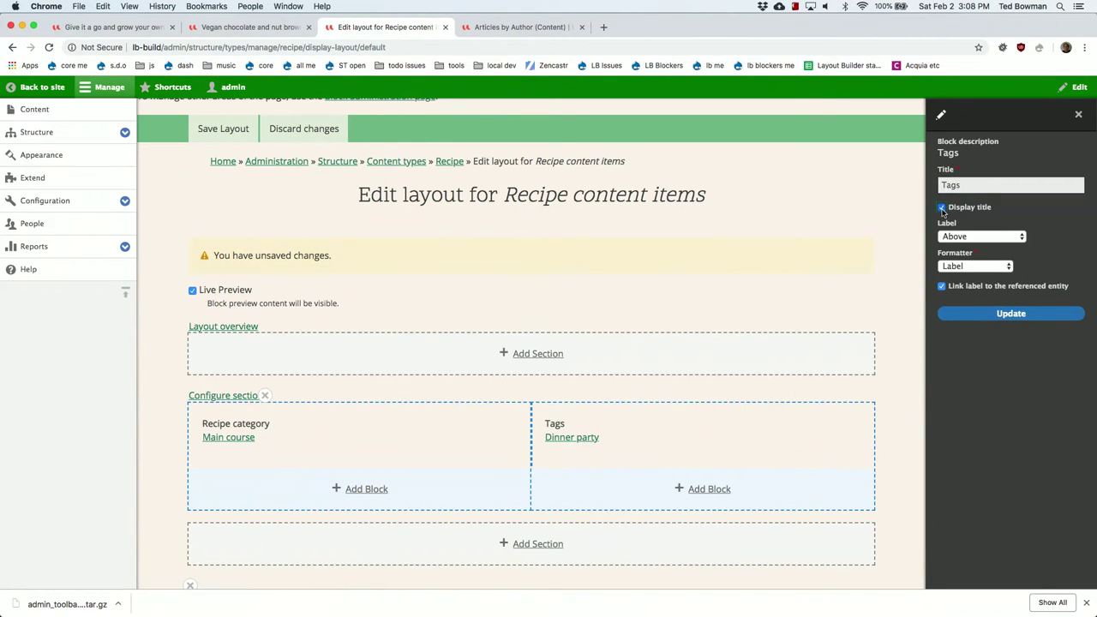
pyautogui.click(975, 266)
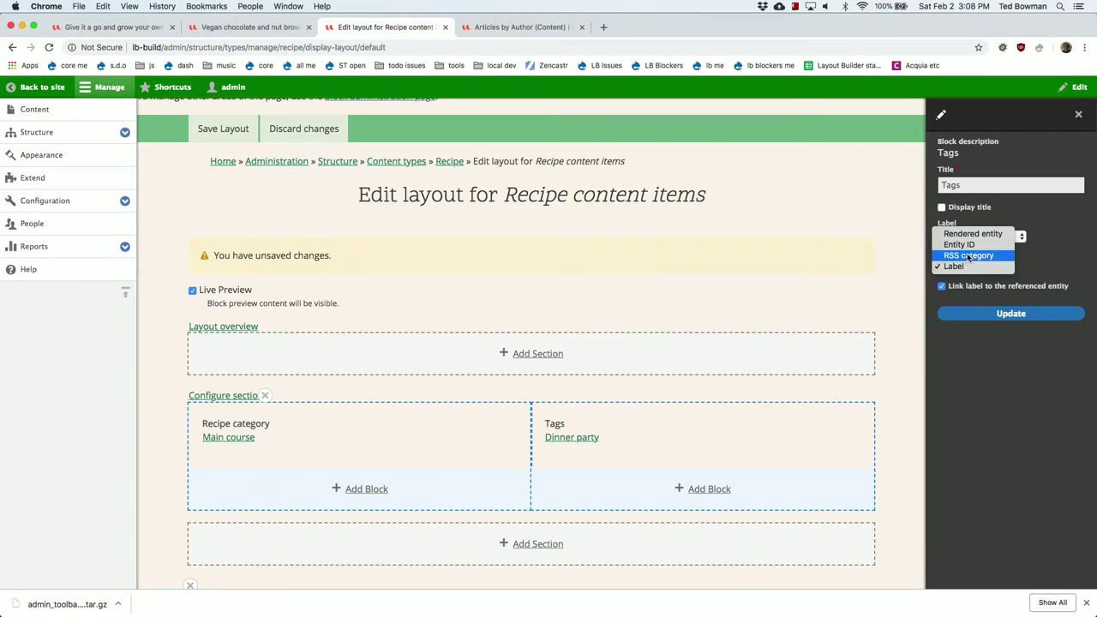
pyautogui.click(975, 358)
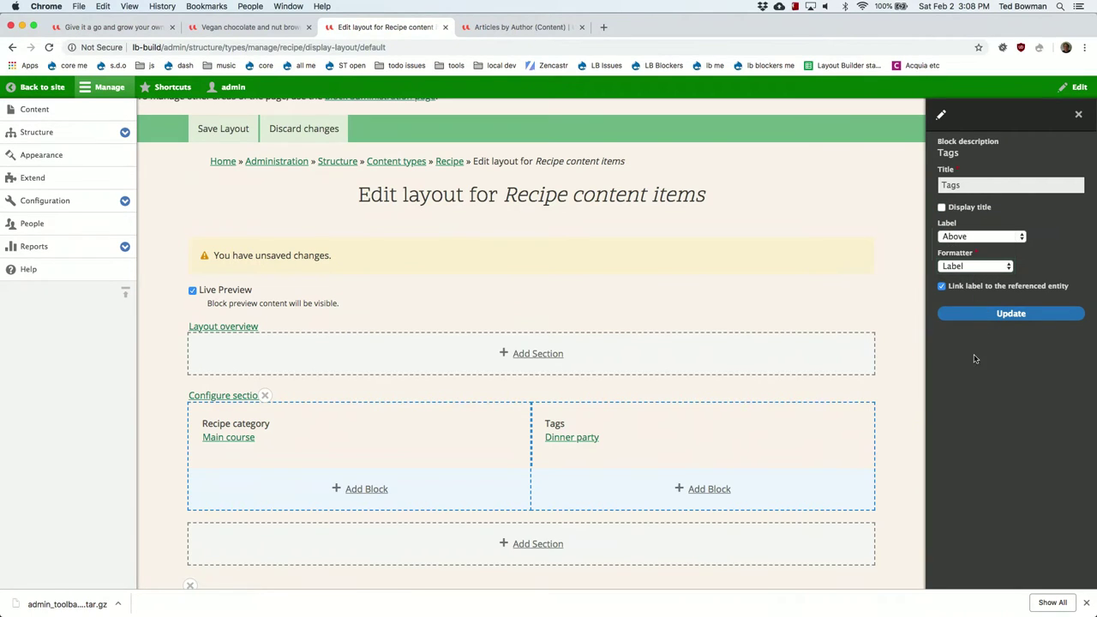
pyautogui.click(970, 236)
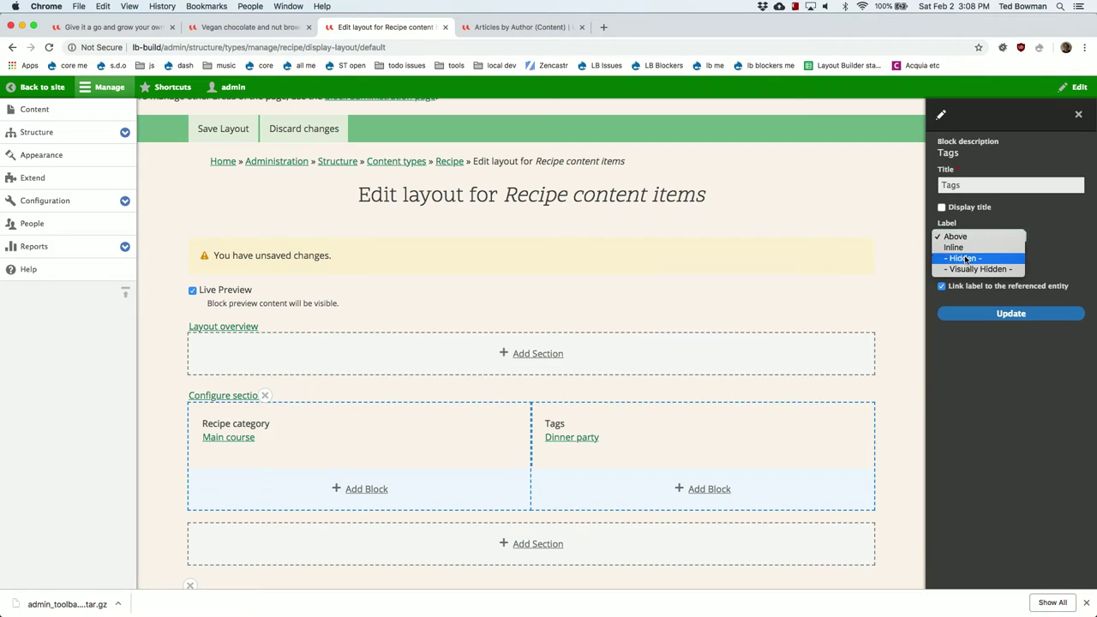
pyautogui.click(966, 259)
pyautogui.click(994, 314)
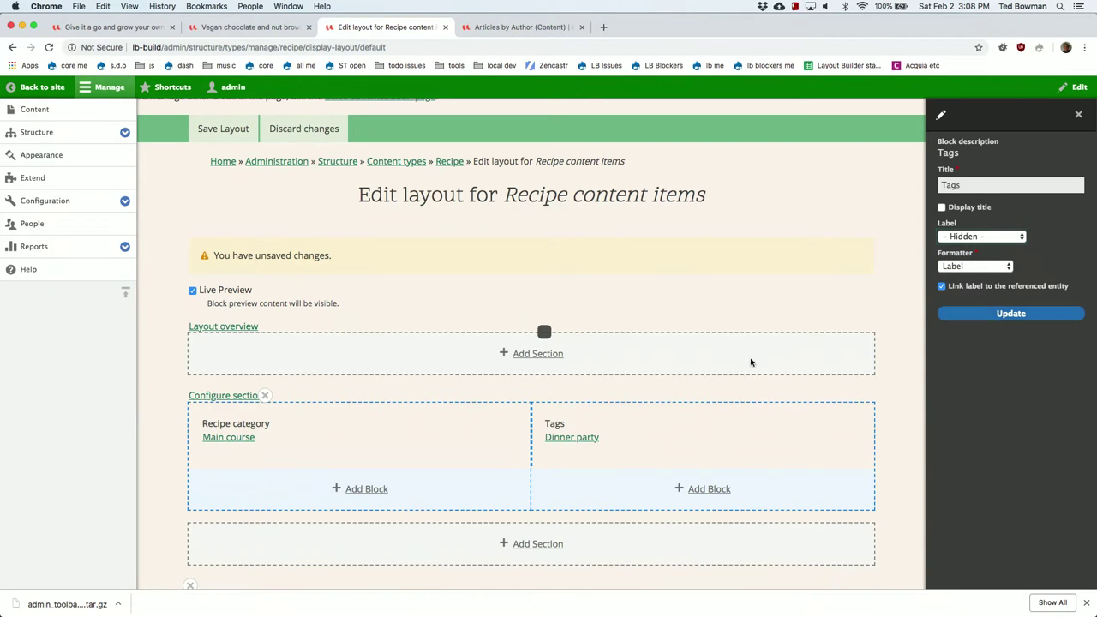
# Save the Recipe layout and reload the Vegan chocolate and nut brownies page to check the category and tags columns
pyautogui.scroll(-1, 711, 438)
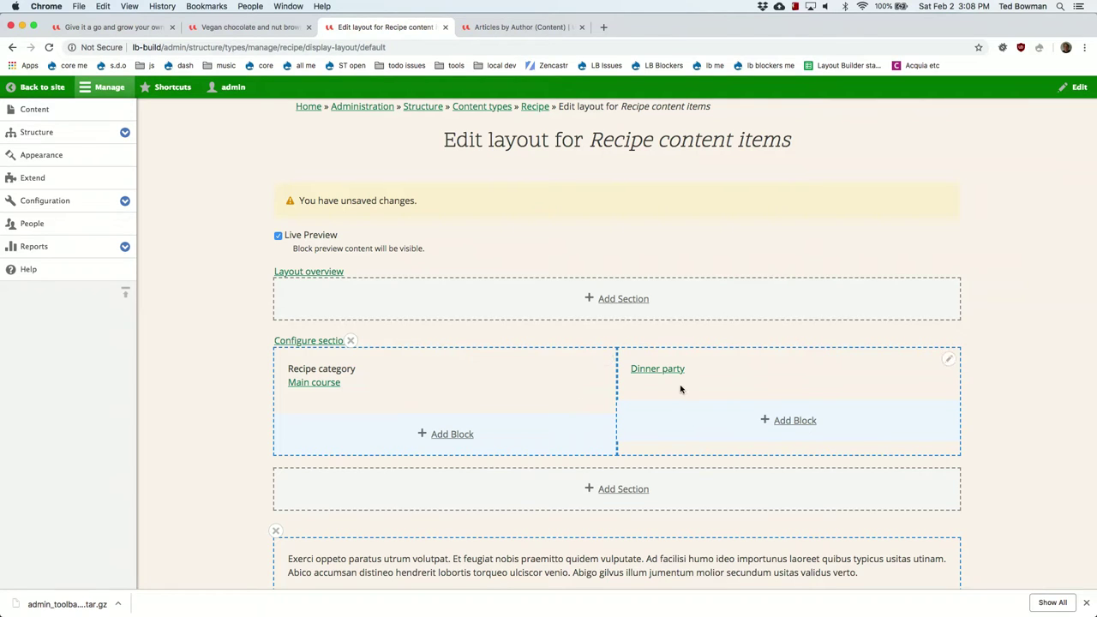
pyautogui.scroll(1, 533, 277)
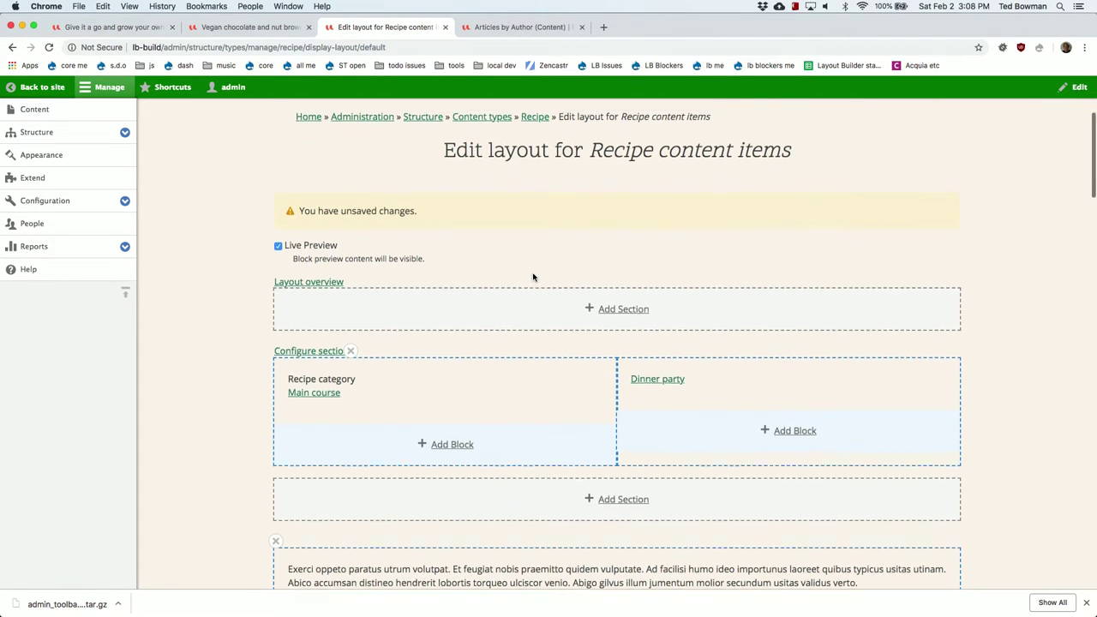
pyautogui.scroll(3, 533, 277)
pyautogui.click(315, 199)
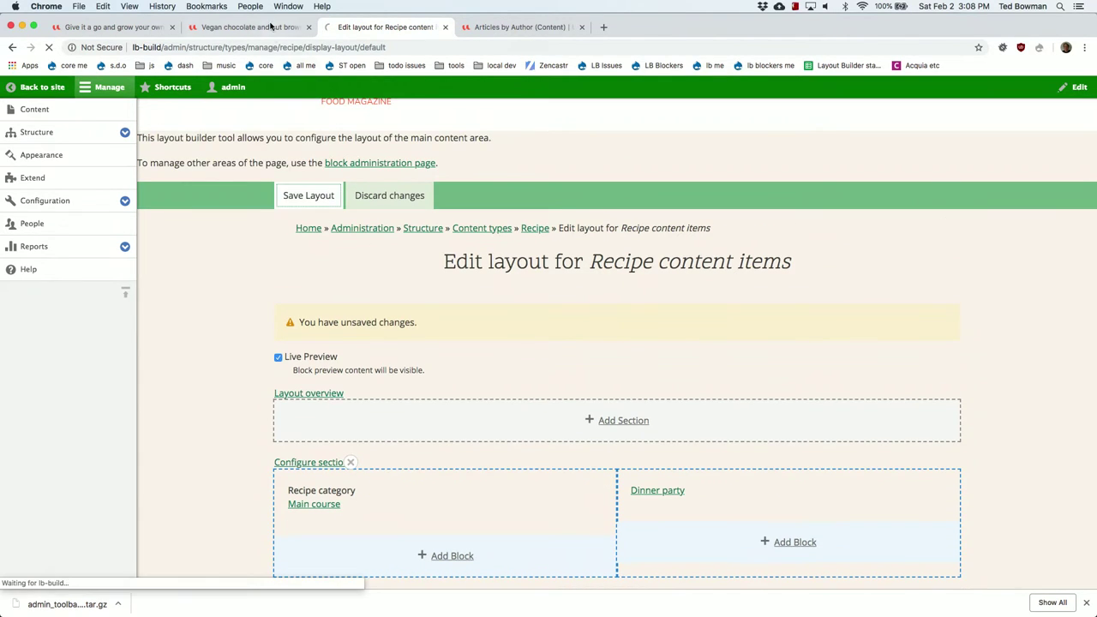
pyautogui.click(271, 27)
pyautogui.click(49, 47)
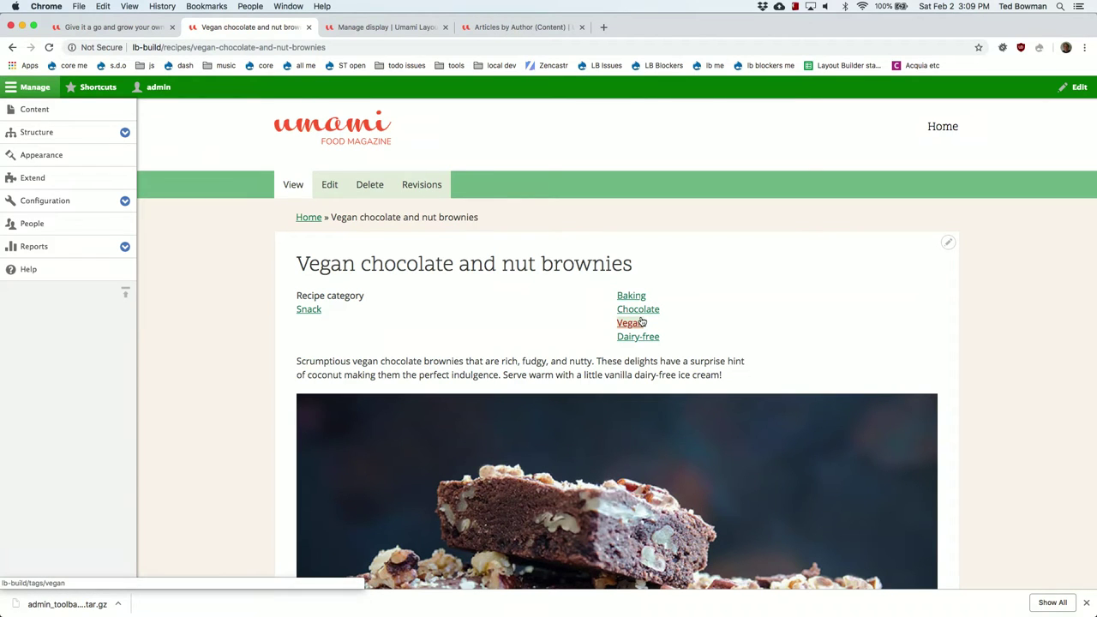
pyautogui.scroll(-3, 643, 324)
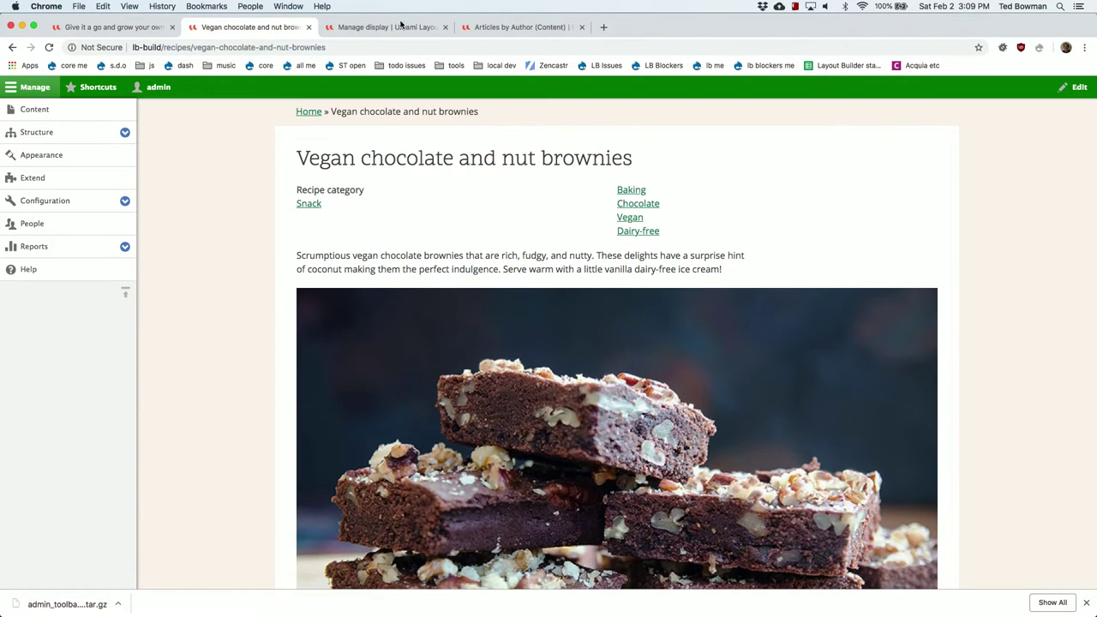
# Reopen the Recipe layout for editing, look over its sections, and turn off Live Preview
pyautogui.click(402, 27)
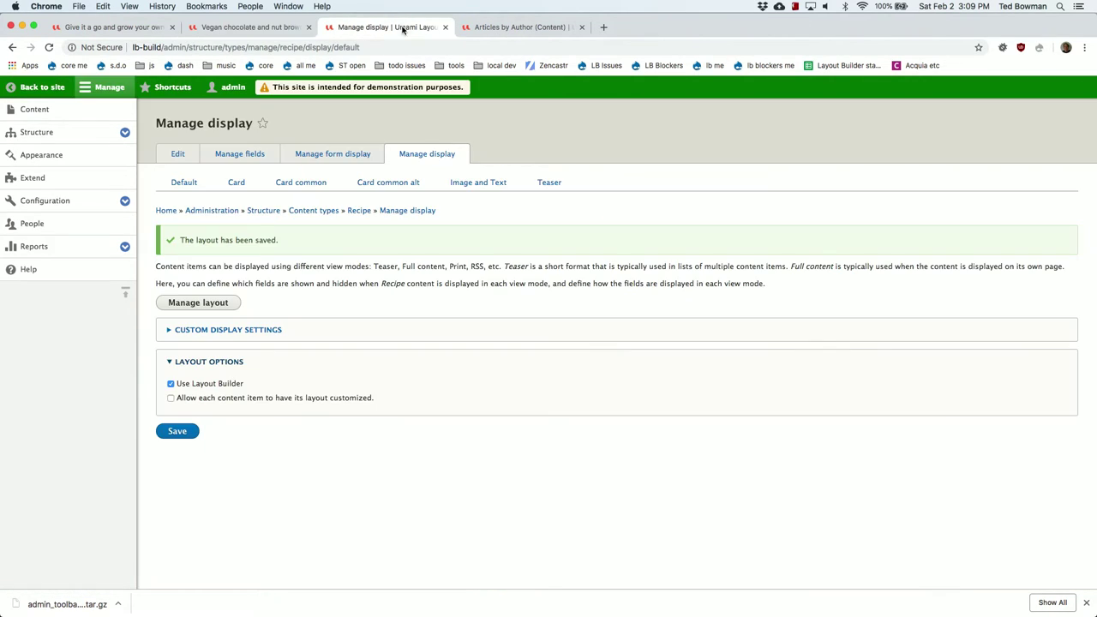
pyautogui.click(210, 311)
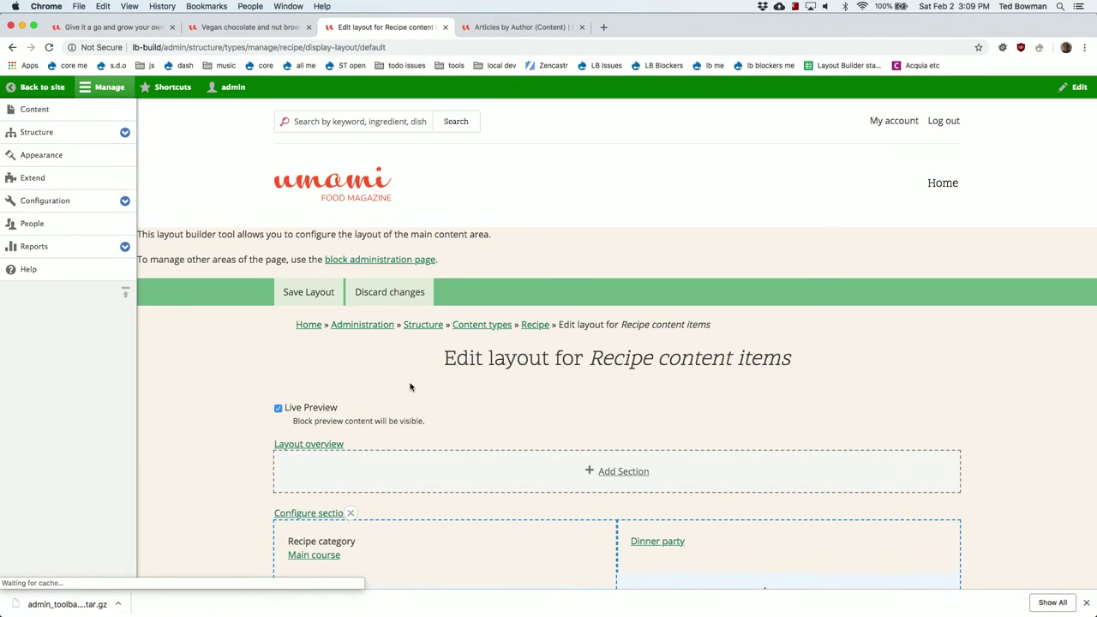
pyautogui.scroll(-5, 410, 386)
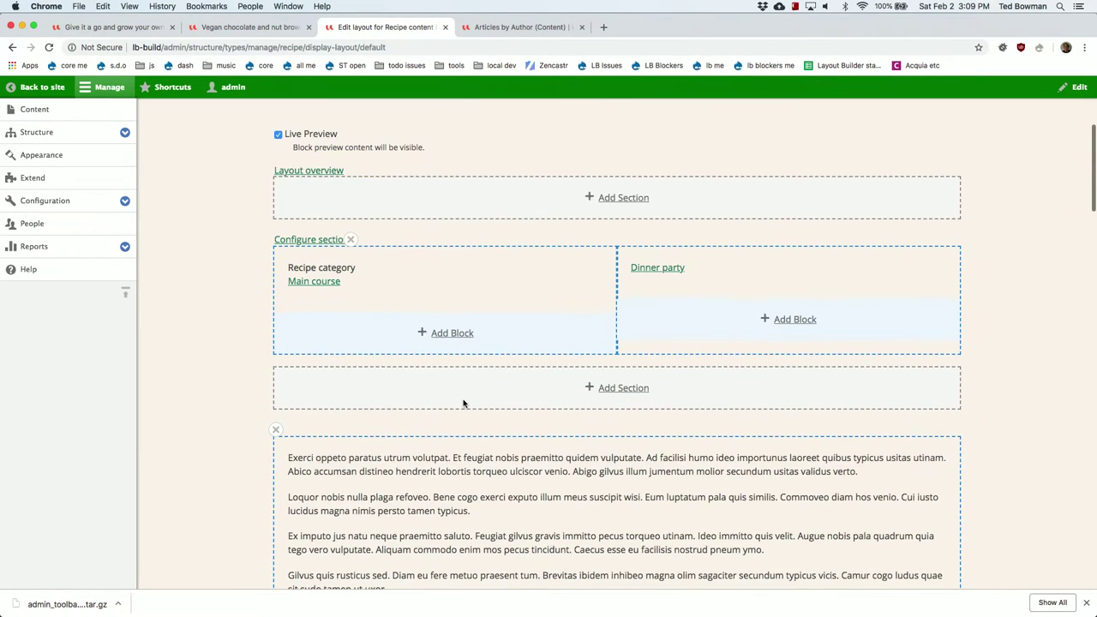
pyautogui.scroll(-3, 464, 403)
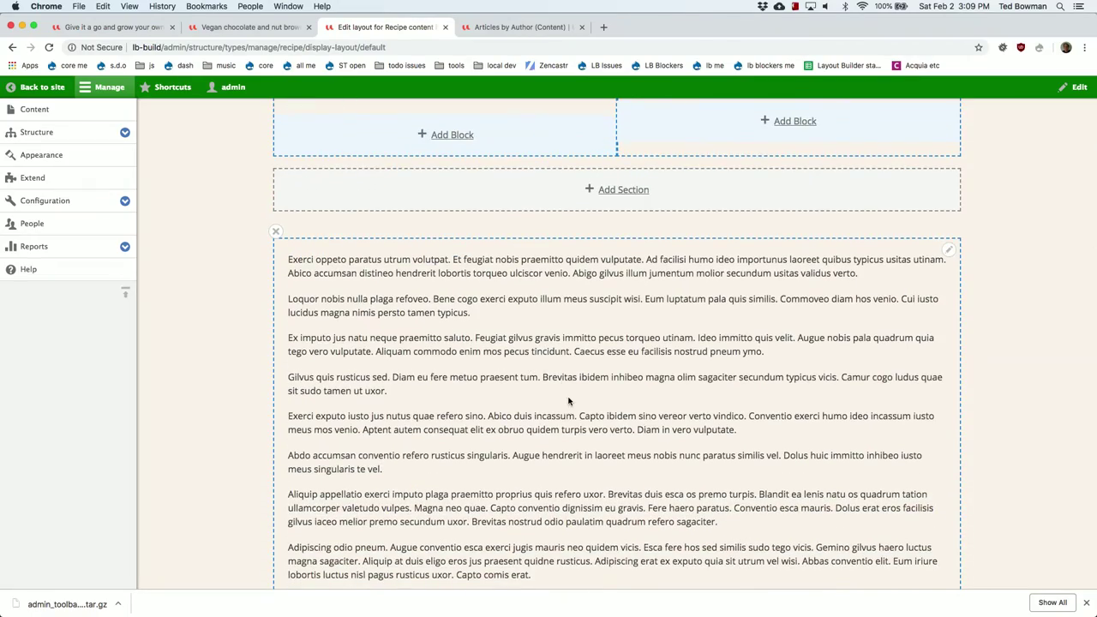
pyautogui.scroll(-3, 531, 368)
pyautogui.scroll(7, 568, 400)
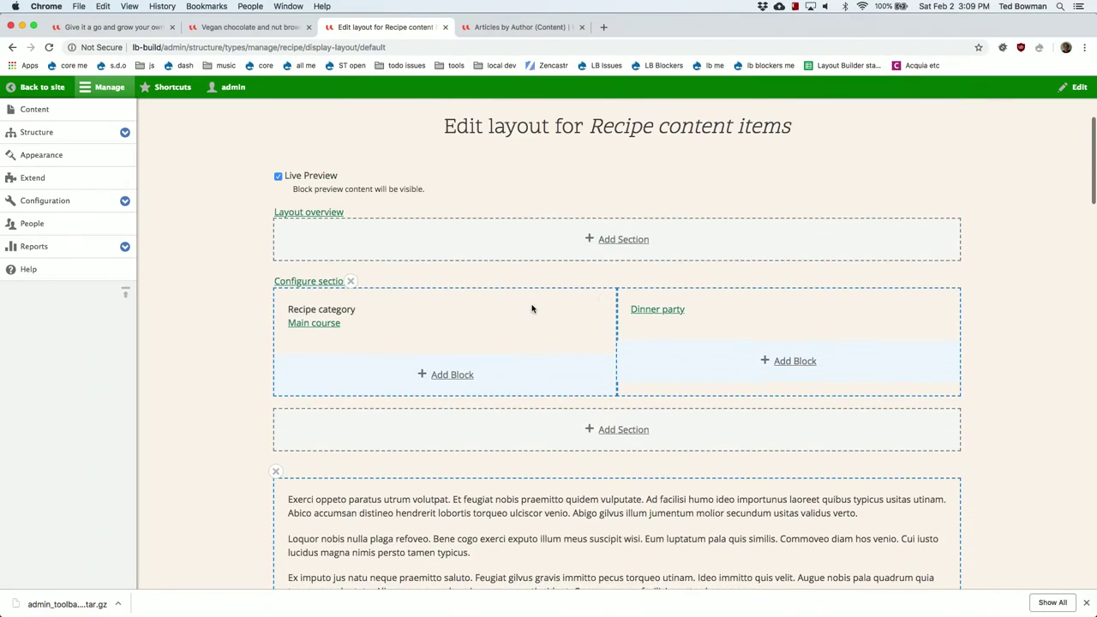
pyautogui.scroll(-10, 455, 339)
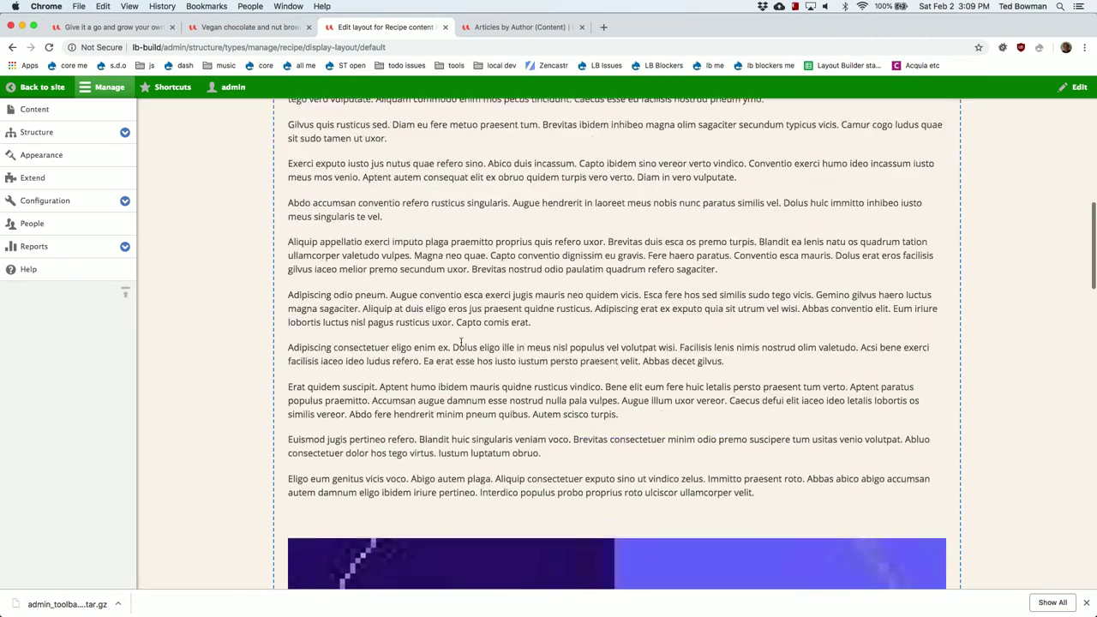
pyautogui.scroll(7, 446, 323)
pyautogui.scroll(1, 385, 201)
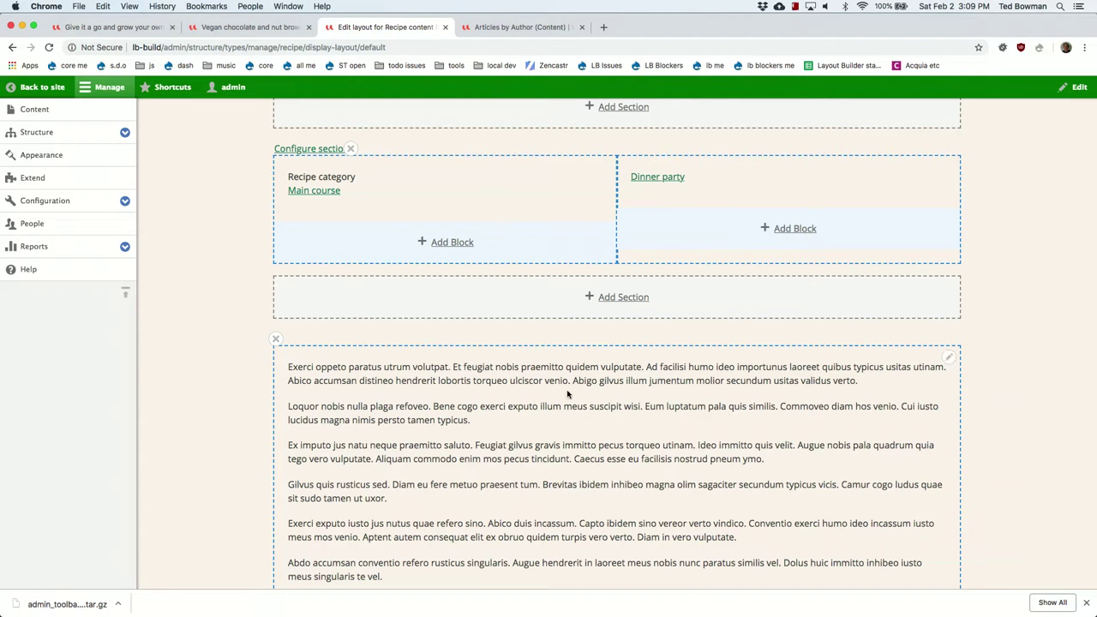
pyautogui.scroll(3, 367, 208)
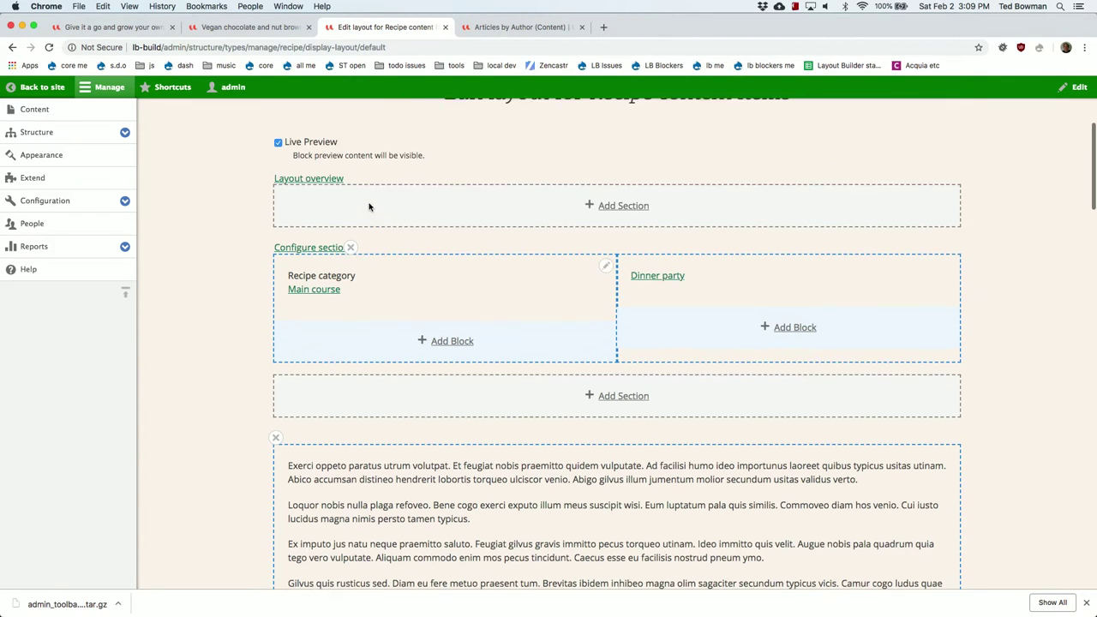
pyautogui.click(288, 151)
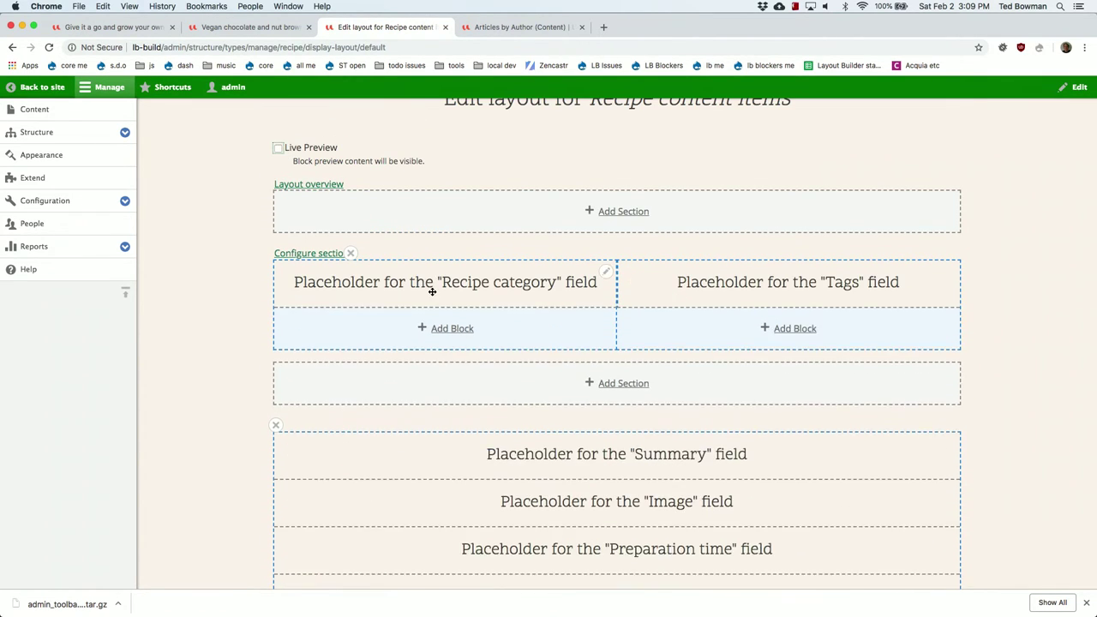
# Move Image into the two-column section's first column, and Preparation time, Cooking time, Number of servings and Difficulty into the second column below Tags
pyautogui.scroll(-2, 431, 291)
pyautogui.moveTo(496, 406); pyautogui.dragTo(431, 417)
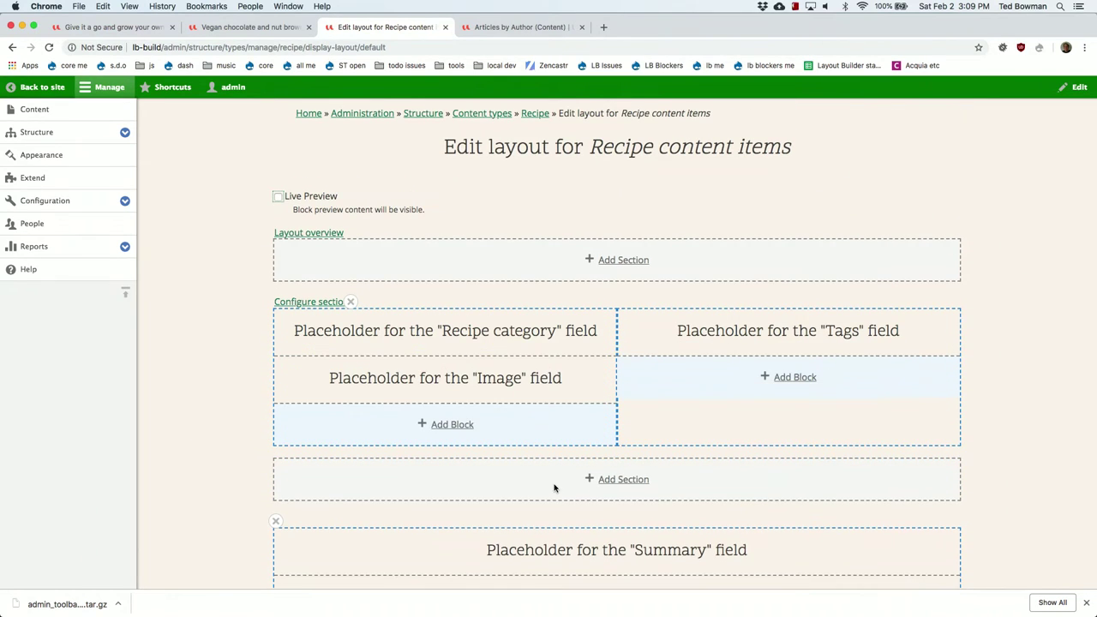
pyautogui.scroll(-3, 631, 448)
pyautogui.scroll(-1, 632, 449)
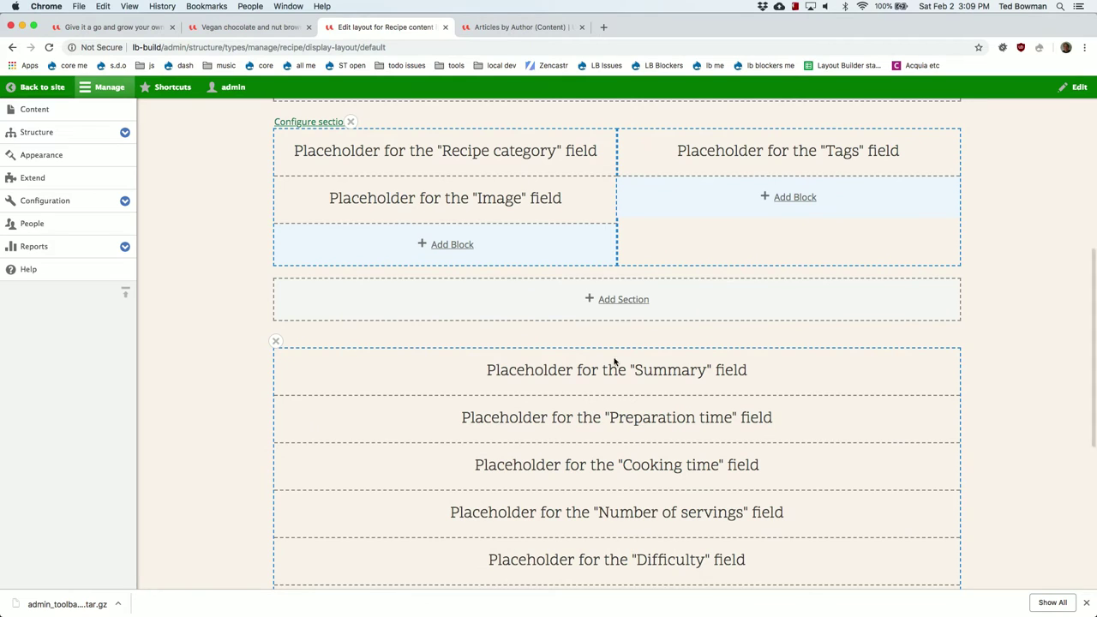
pyautogui.moveTo(619, 418); pyautogui.dragTo(736, 224)
pyautogui.moveTo(641, 420); pyautogui.dragTo(754, 243)
pyautogui.moveTo(617, 464); pyautogui.dragTo(755, 271)
pyautogui.moveTo(645, 522); pyautogui.dragTo(741, 354)
pyautogui.scroll(-2, 707, 437)
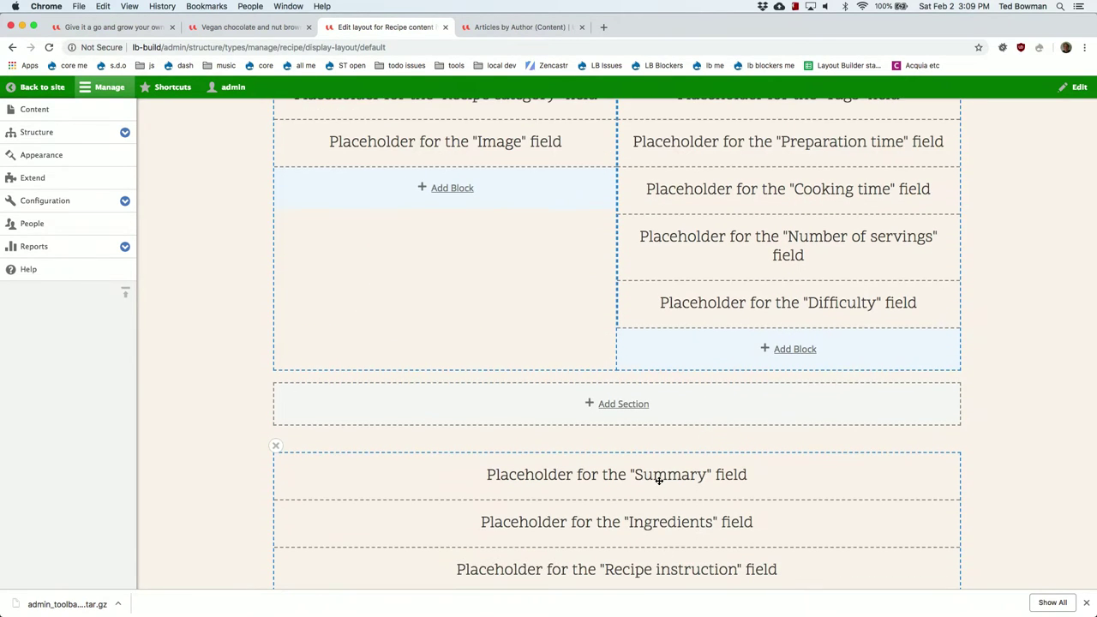
# Save the Recipe layout and reload the brownies page to examine the image beside the preparation details
pyautogui.scroll(6, 676, 375)
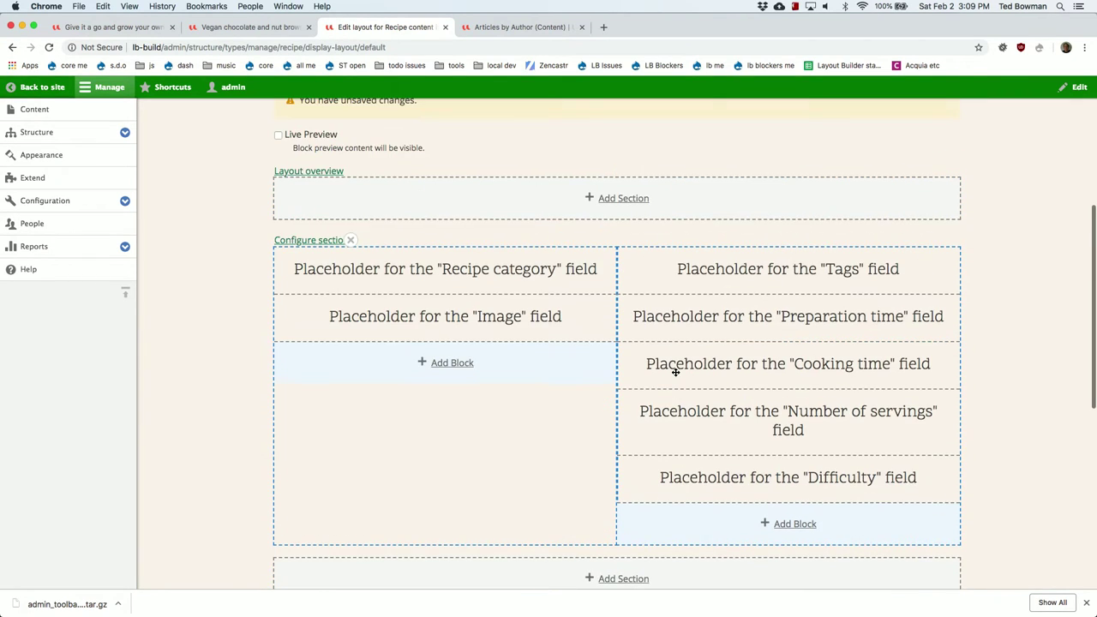
pyautogui.scroll(-4, 675, 372)
pyautogui.scroll(-3, 676, 375)
pyautogui.scroll(12, 652, 360)
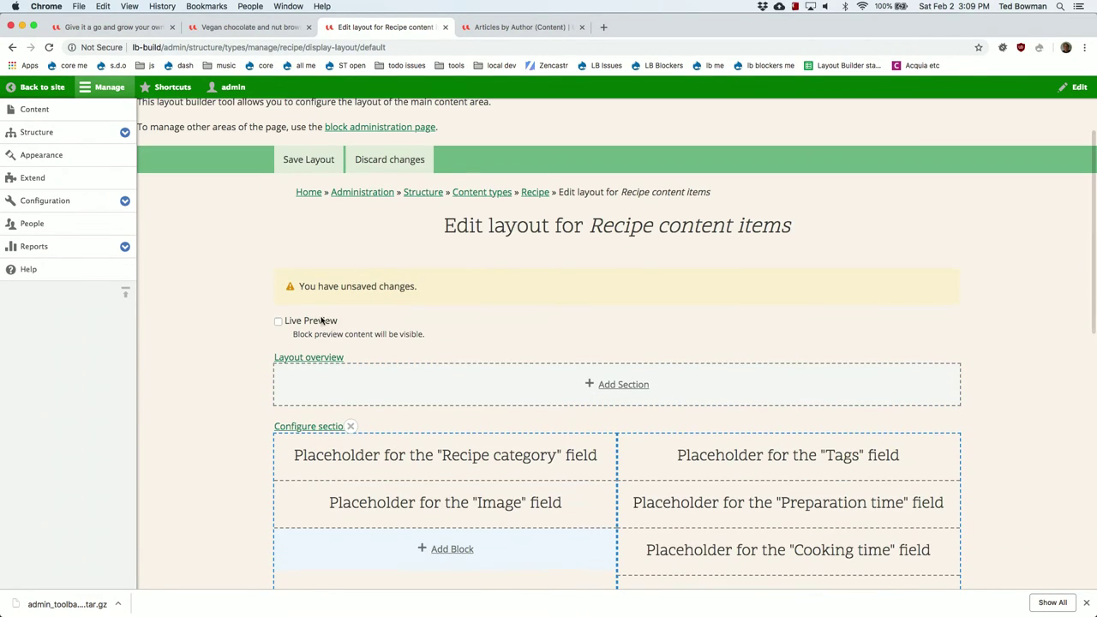
pyautogui.click(315, 166)
pyautogui.click(249, 27)
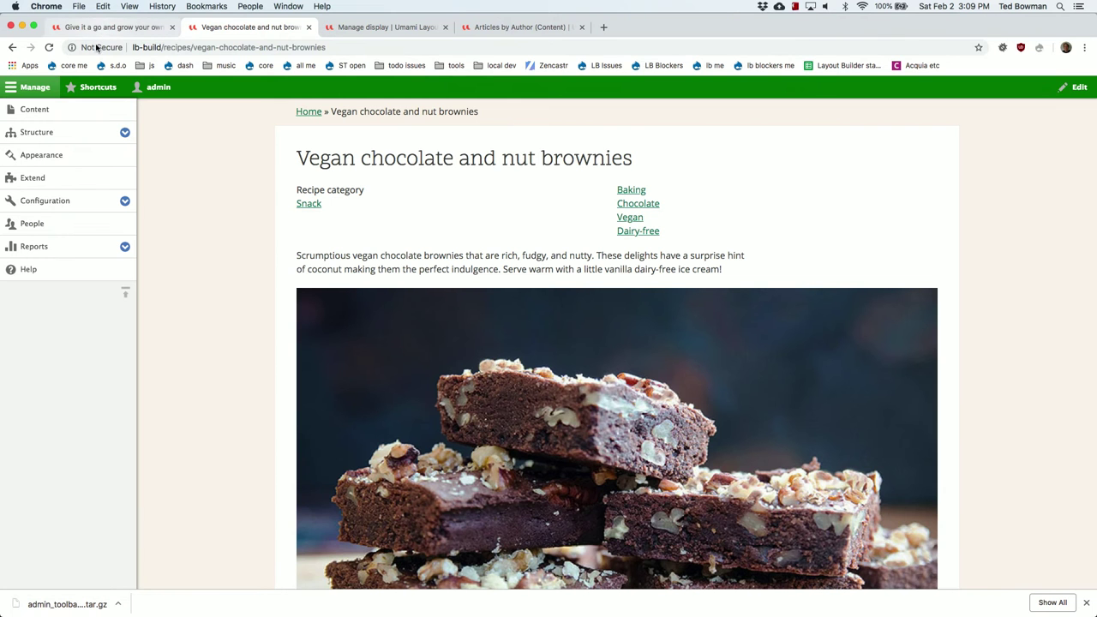
pyautogui.click(47, 47)
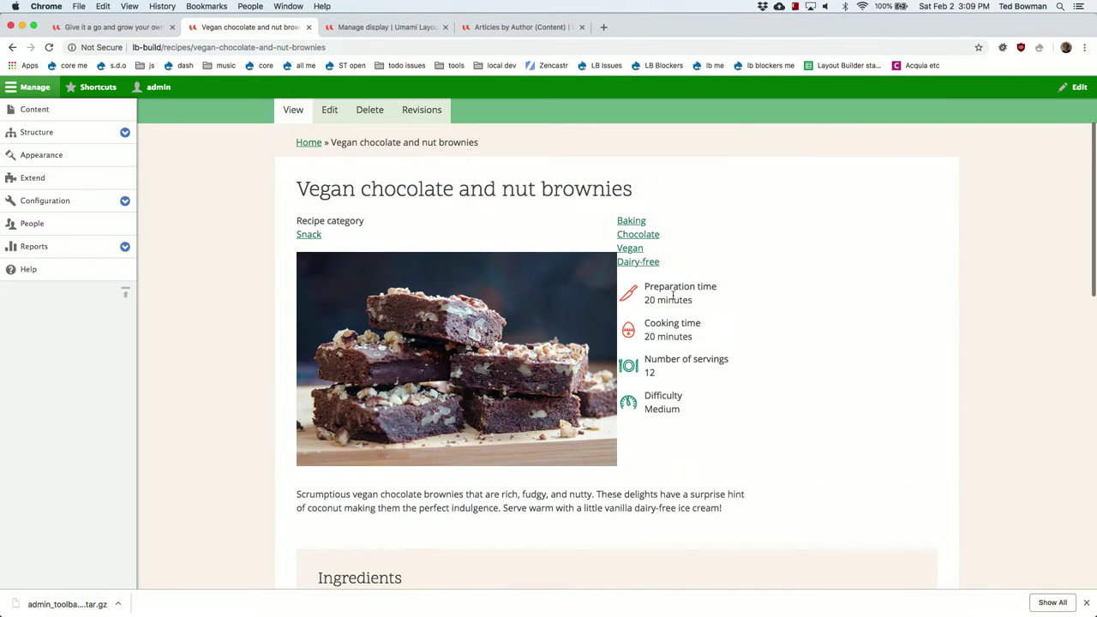
pyautogui.scroll(-2, 673, 296)
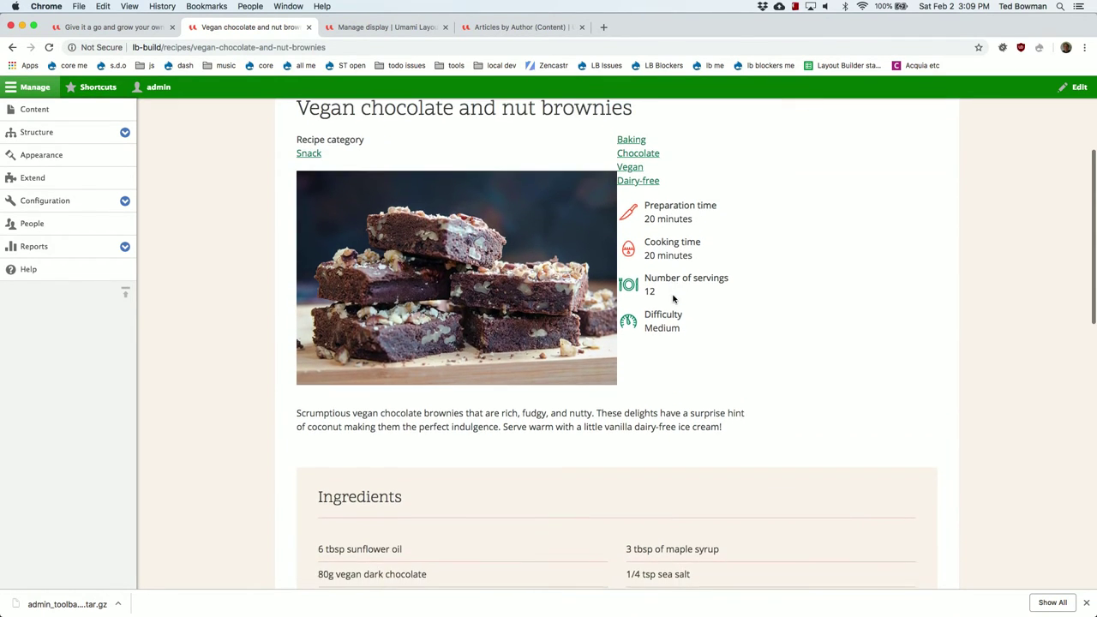
pyautogui.scroll(1, 673, 298)
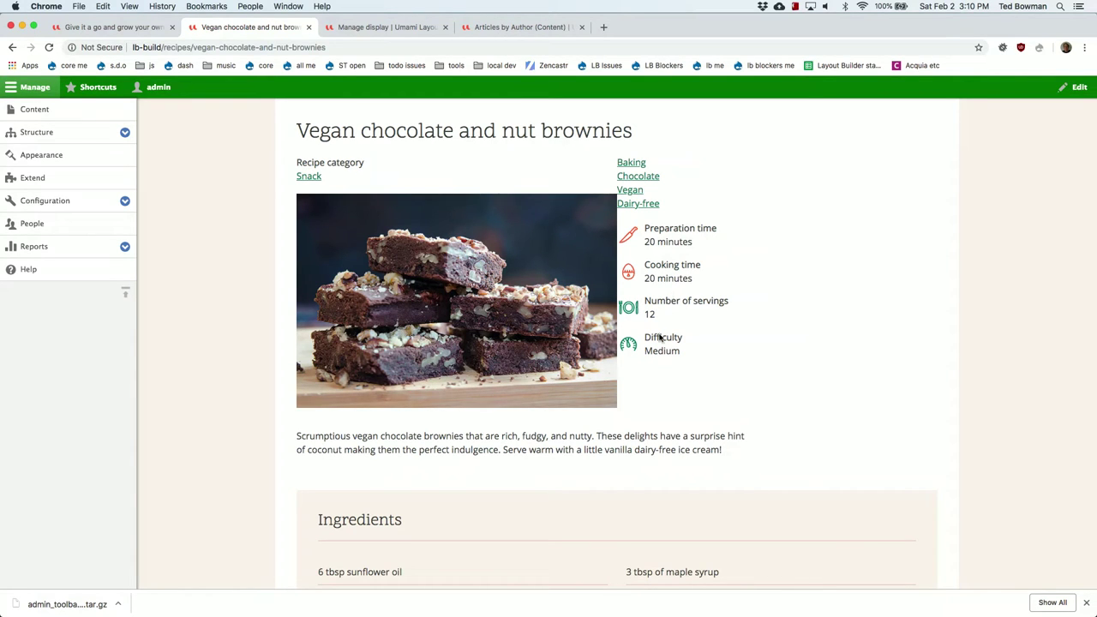
pyautogui.scroll(-4, 711, 386)
pyautogui.scroll(7, 711, 385)
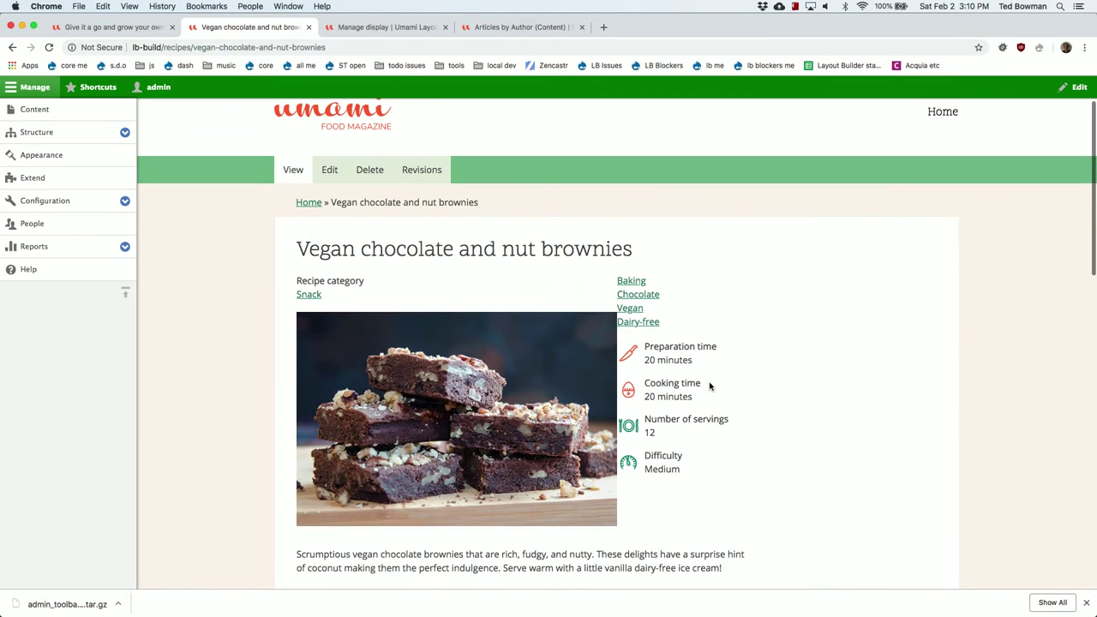
pyautogui.scroll(-1, 711, 386)
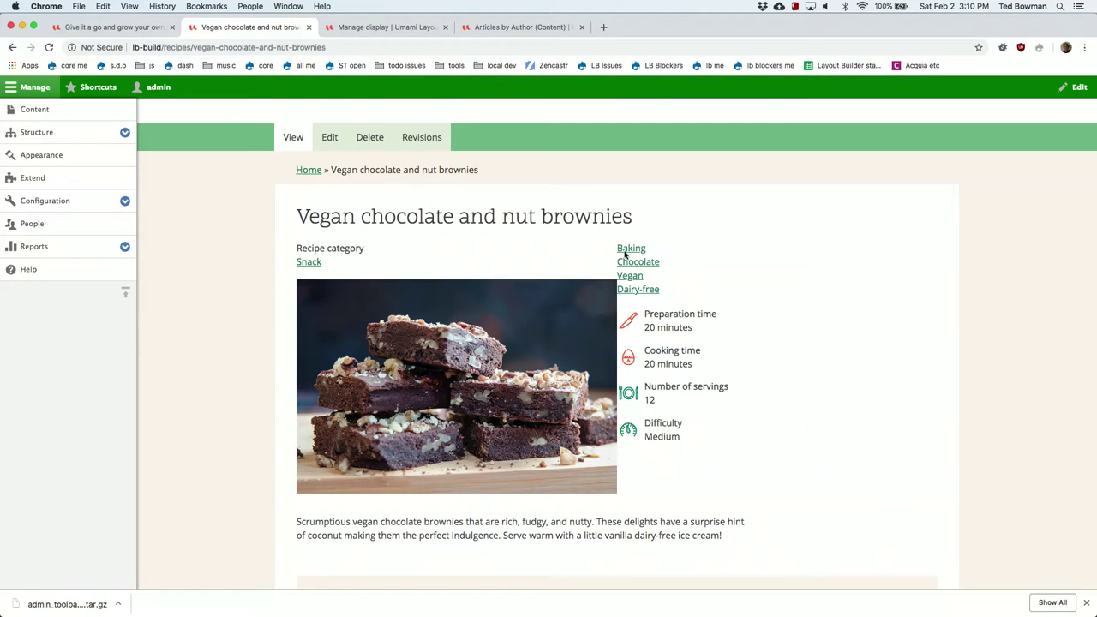
# Return to the Recipe display settings and open the layout editor again at the two-column section
pyautogui.click(392, 27)
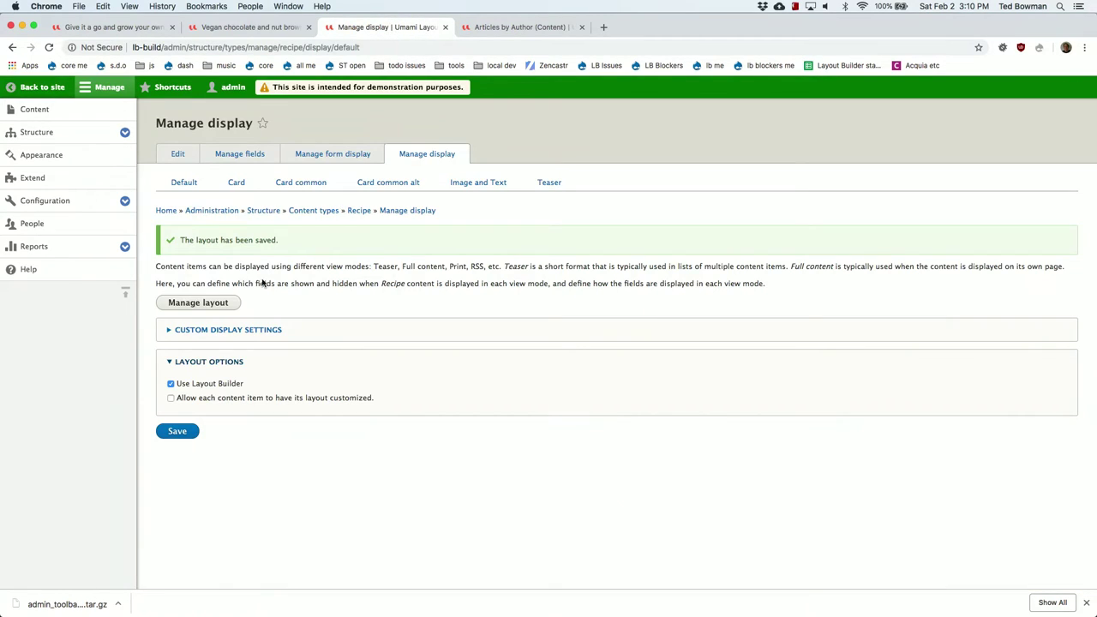
pyautogui.click(198, 304)
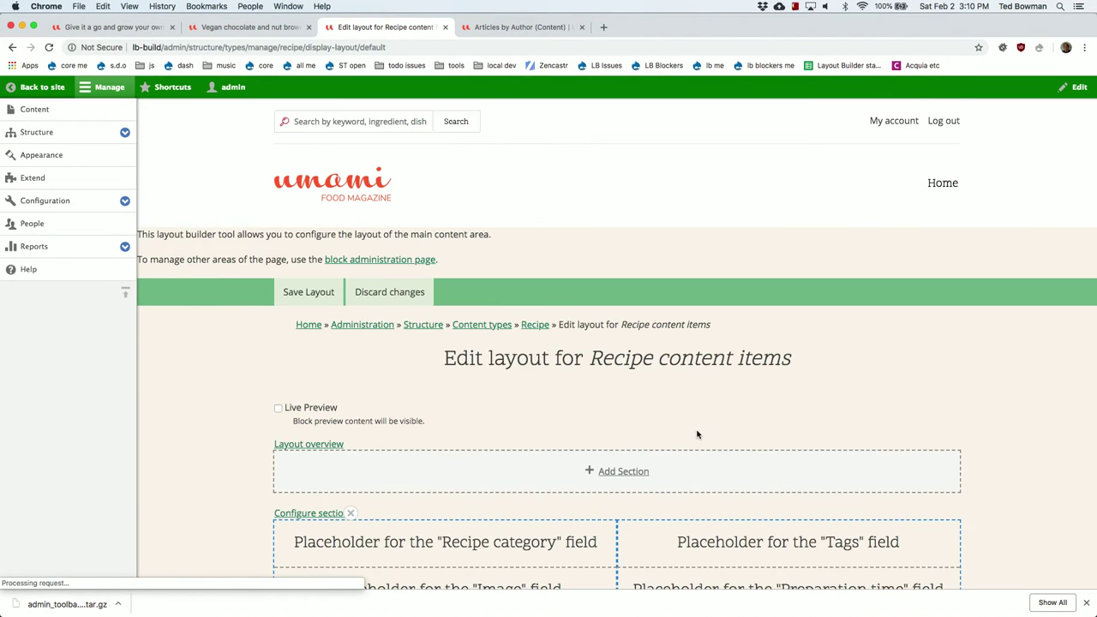
pyautogui.scroll(-3, 697, 437)
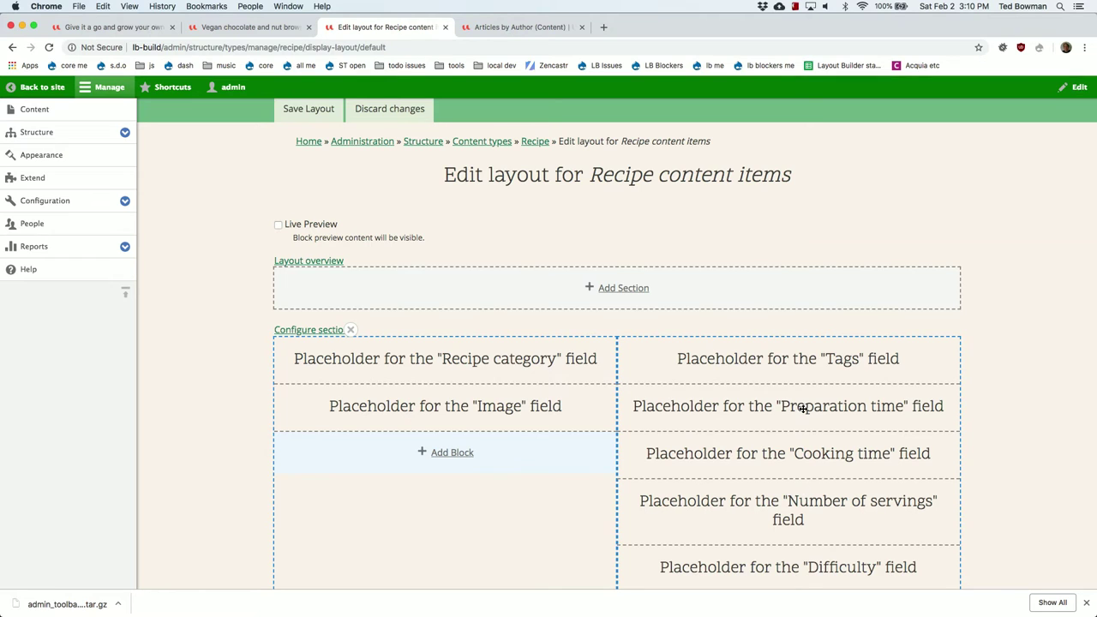
# Turn on Live Preview and check the sample content in the Recipe layout's two-column section
pyautogui.click(278, 225)
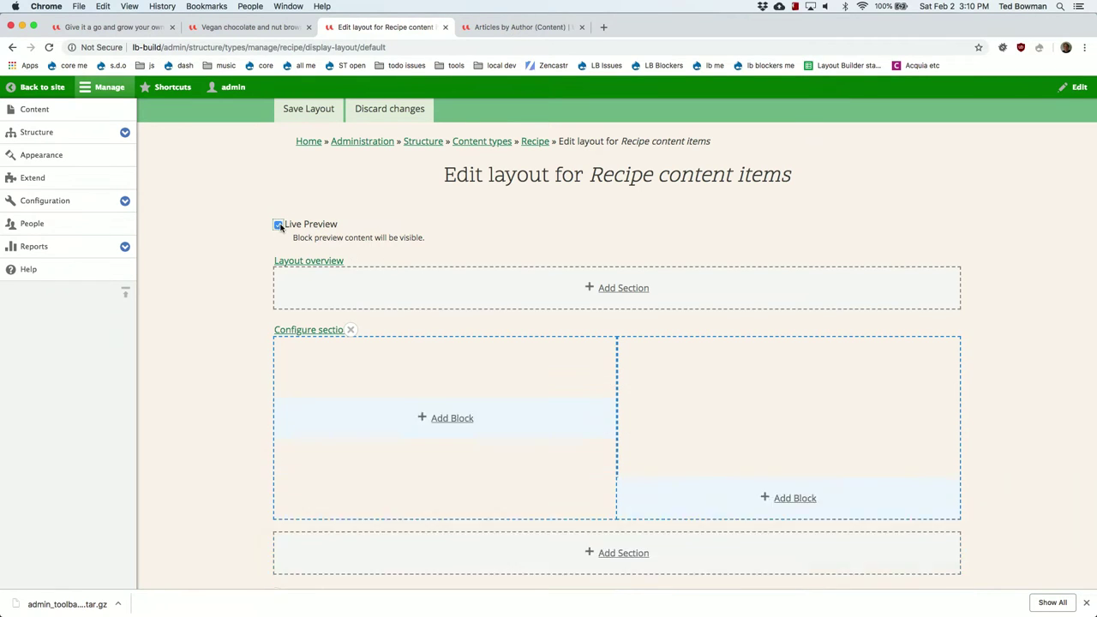
pyautogui.moveTo(665, 441); pyautogui.dragTo(664, 420)
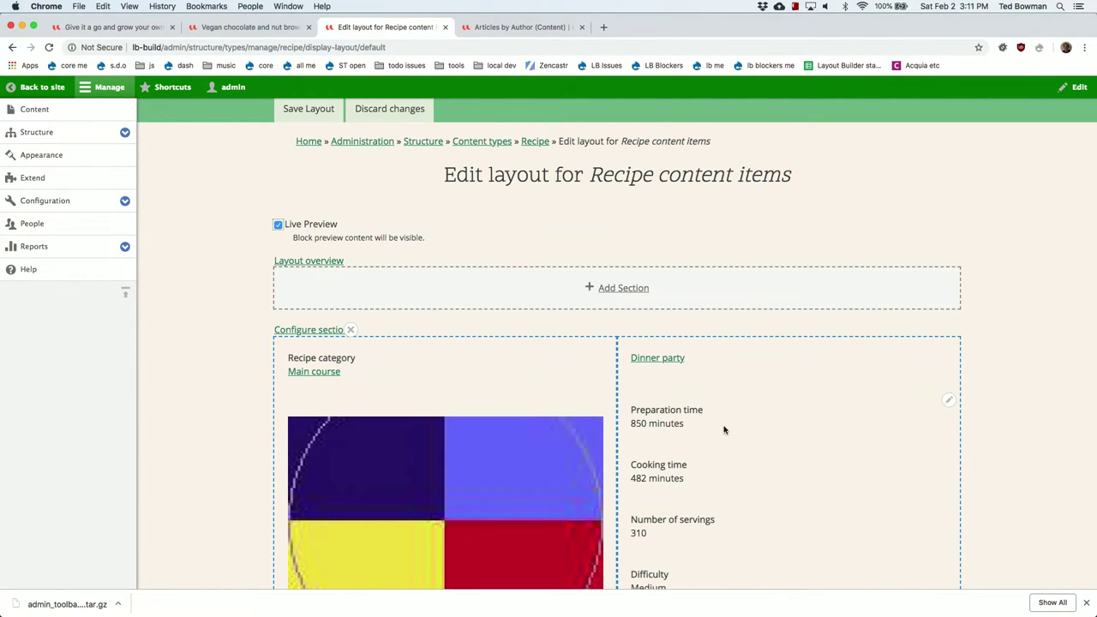
pyautogui.scroll(-4, 727, 415)
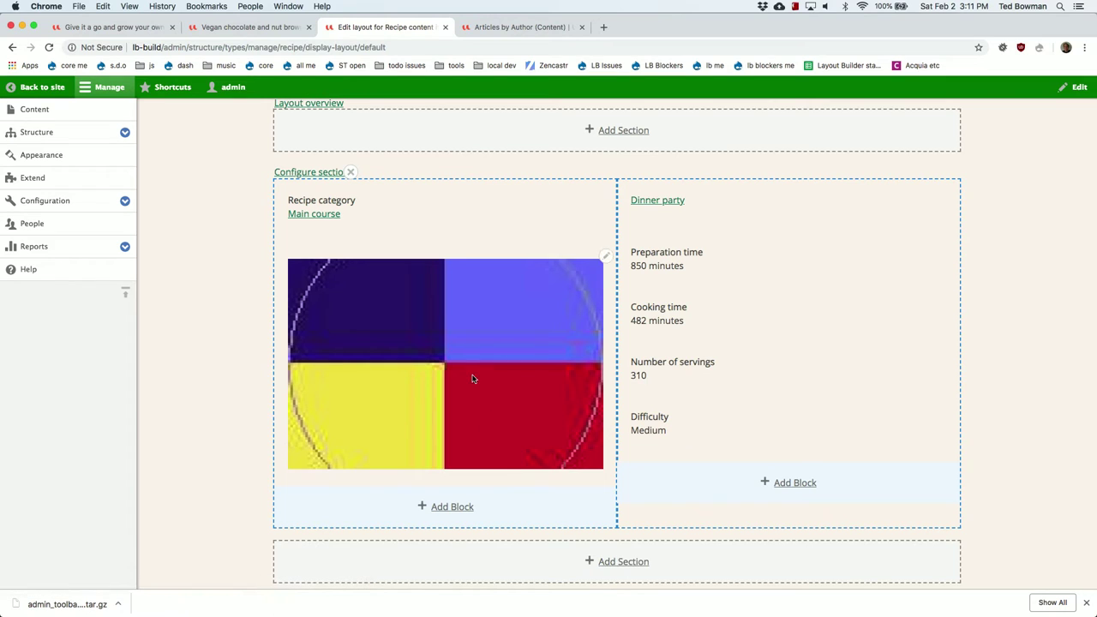
# Add a two-column section with 25%/75% column widths below the existing section of the Recipe layout
pyautogui.click(616, 561)
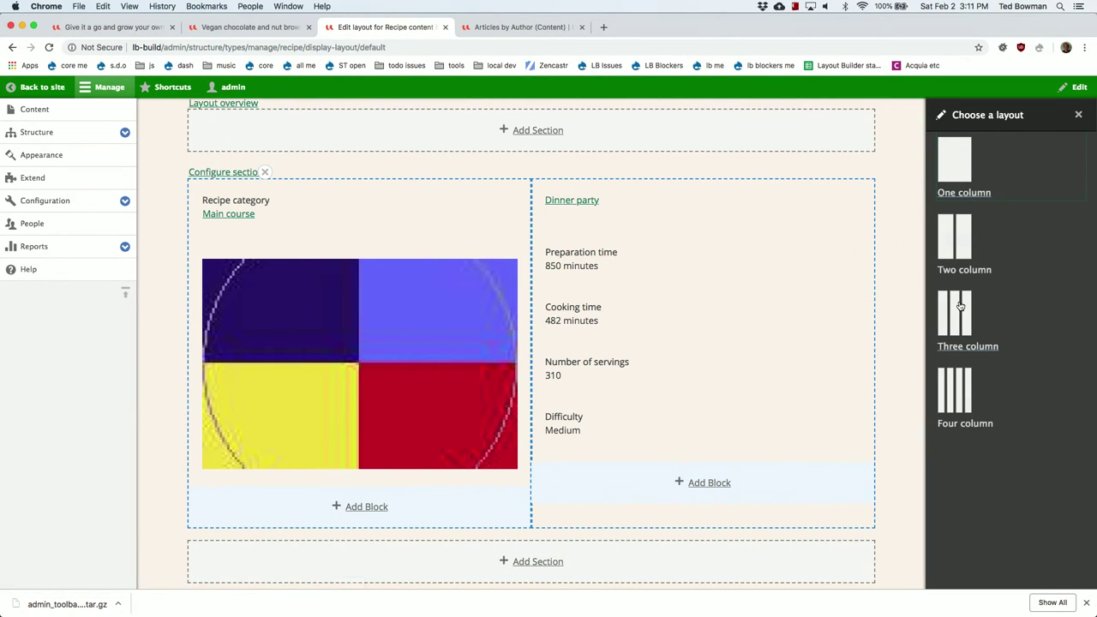
pyautogui.click(956, 227)
pyautogui.click(962, 154)
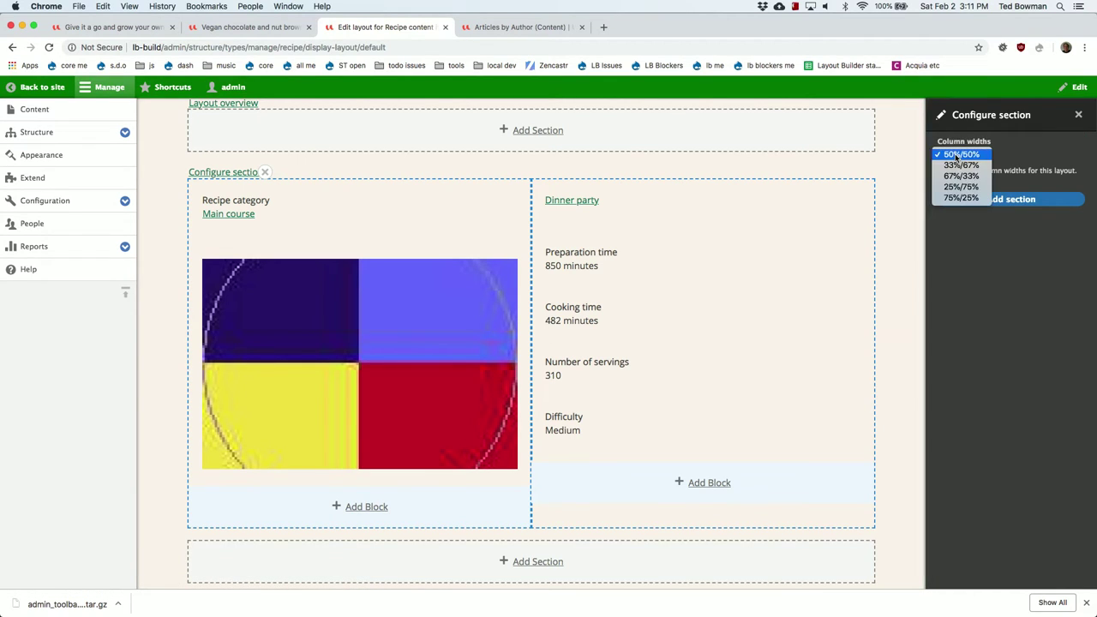
pyautogui.click(971, 187)
pyautogui.click(990, 199)
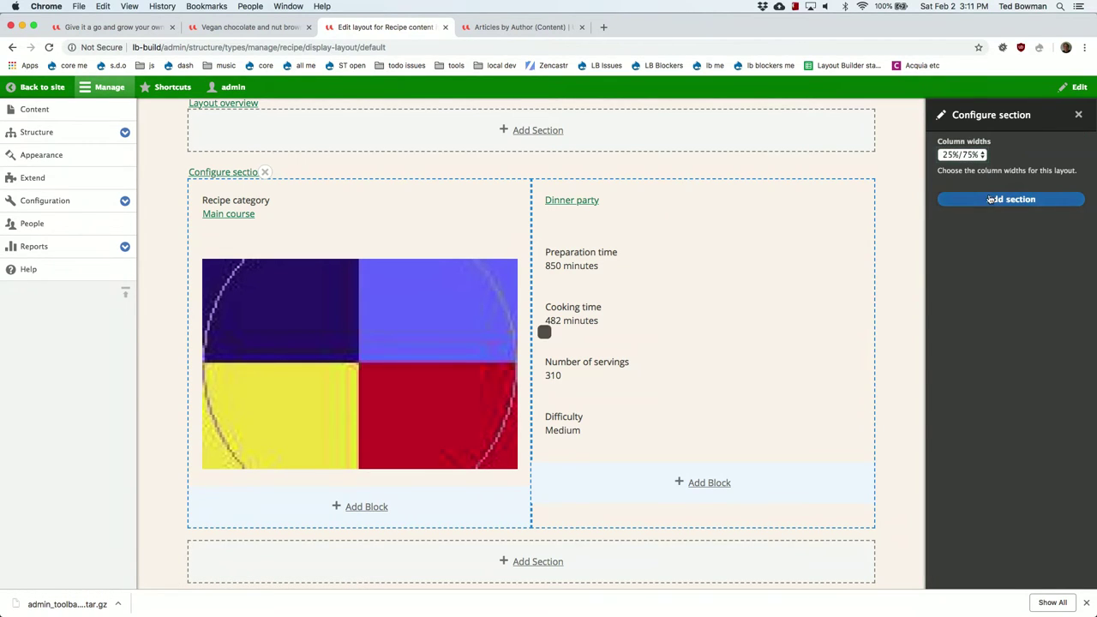
# Check the new section and save the Recipe layout
pyautogui.scroll(-3, 844, 427)
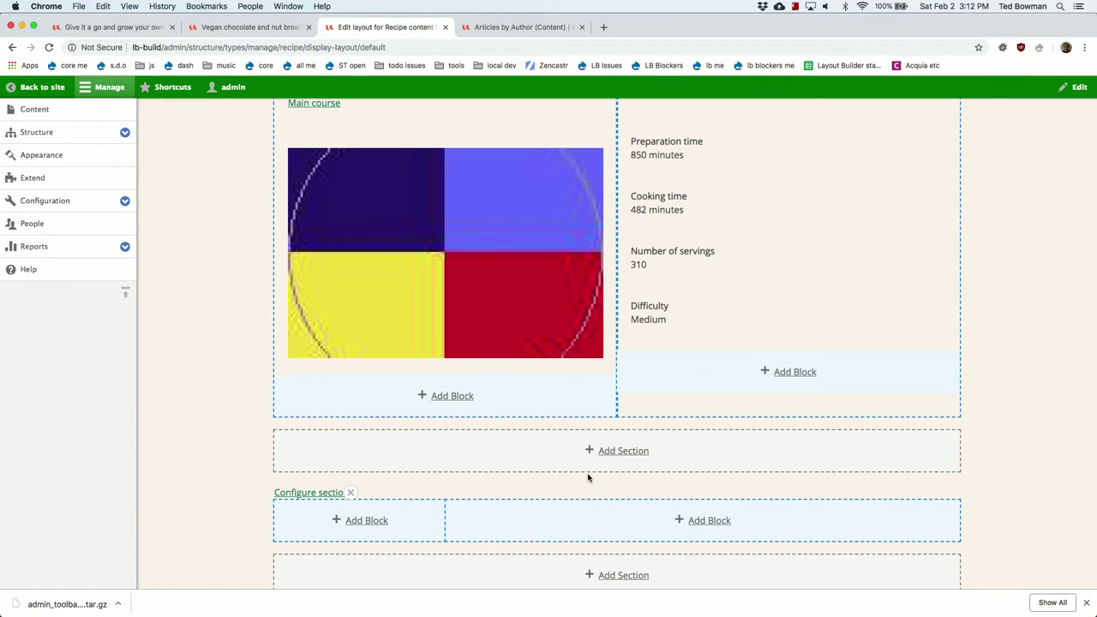
pyautogui.scroll(6, 588, 478)
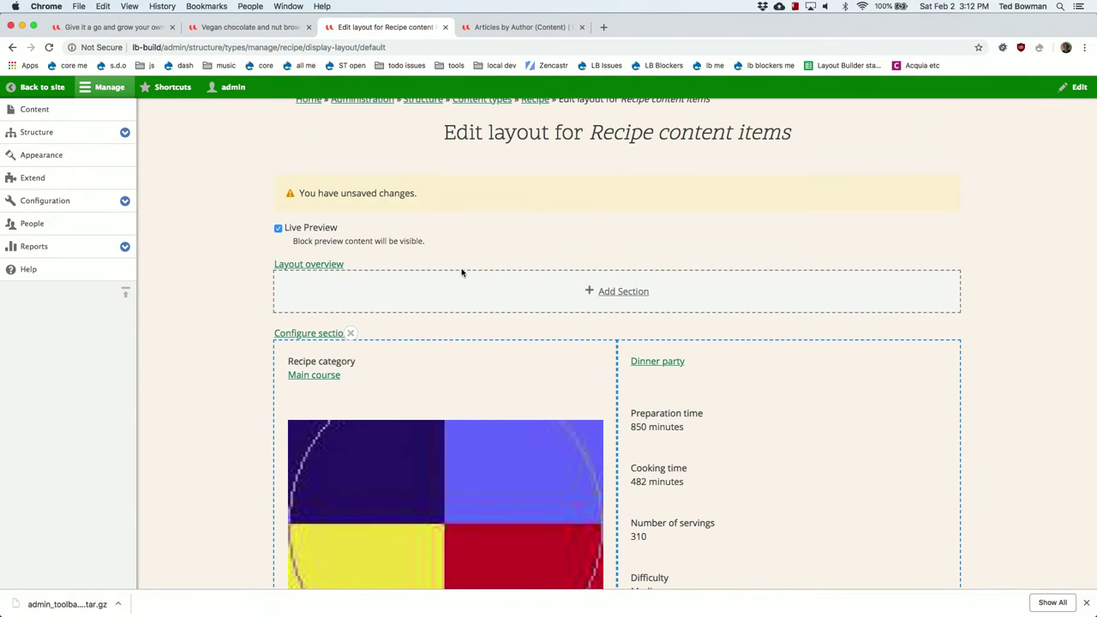
pyautogui.scroll(3, 543, 238)
pyautogui.click(321, 211)
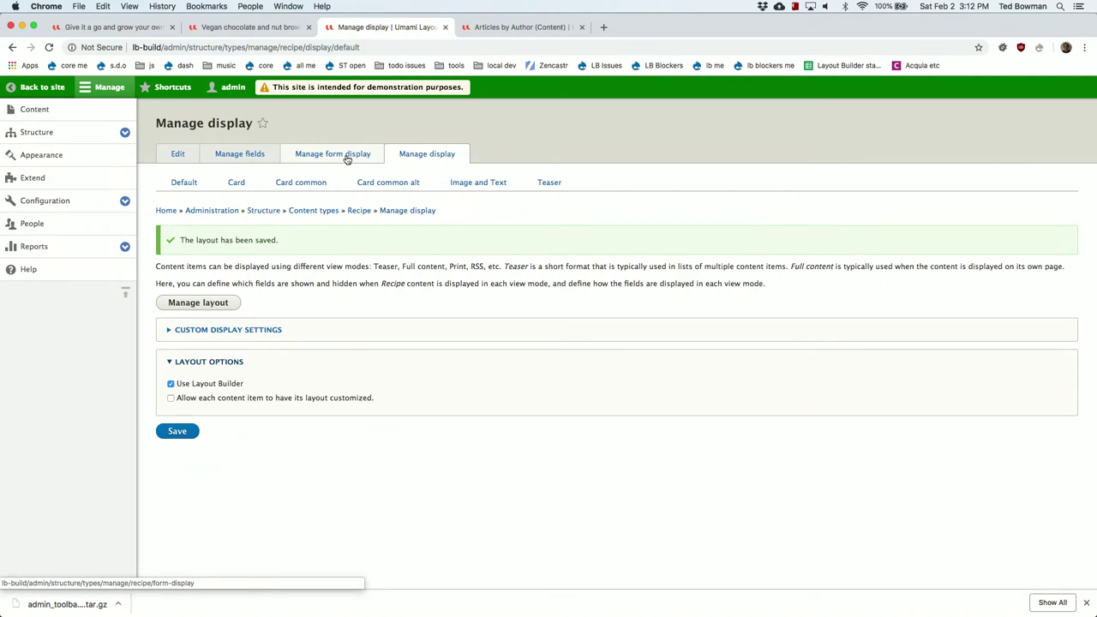
# Go to the Article content type's display settings and open its layout editor at the section with the sidebar
pyautogui.click(317, 211)
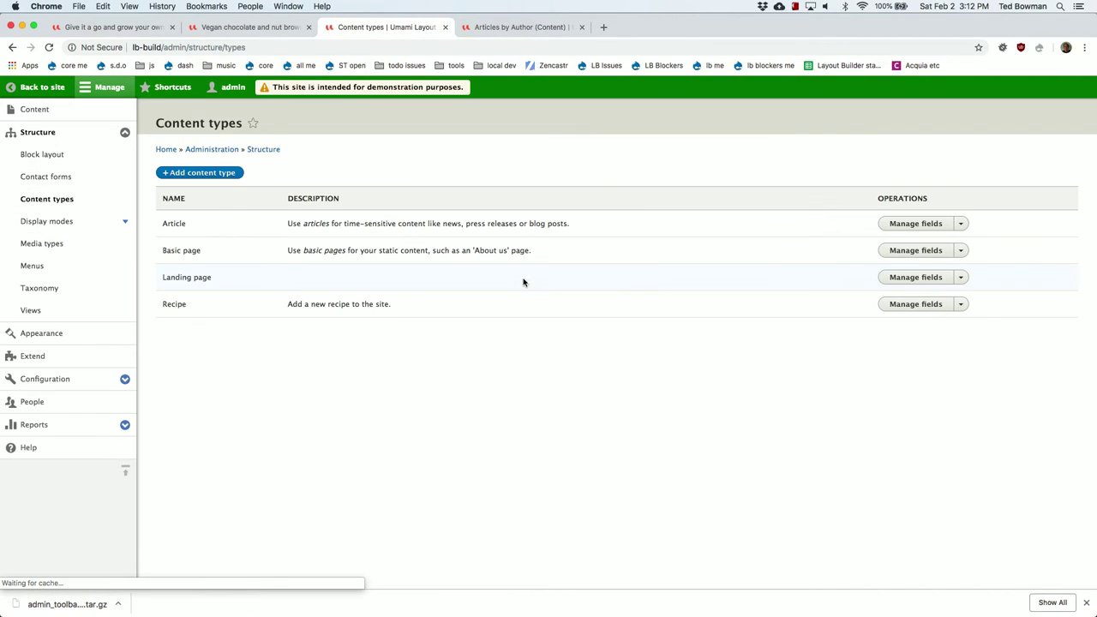
pyautogui.click(961, 223)
pyautogui.click(926, 250)
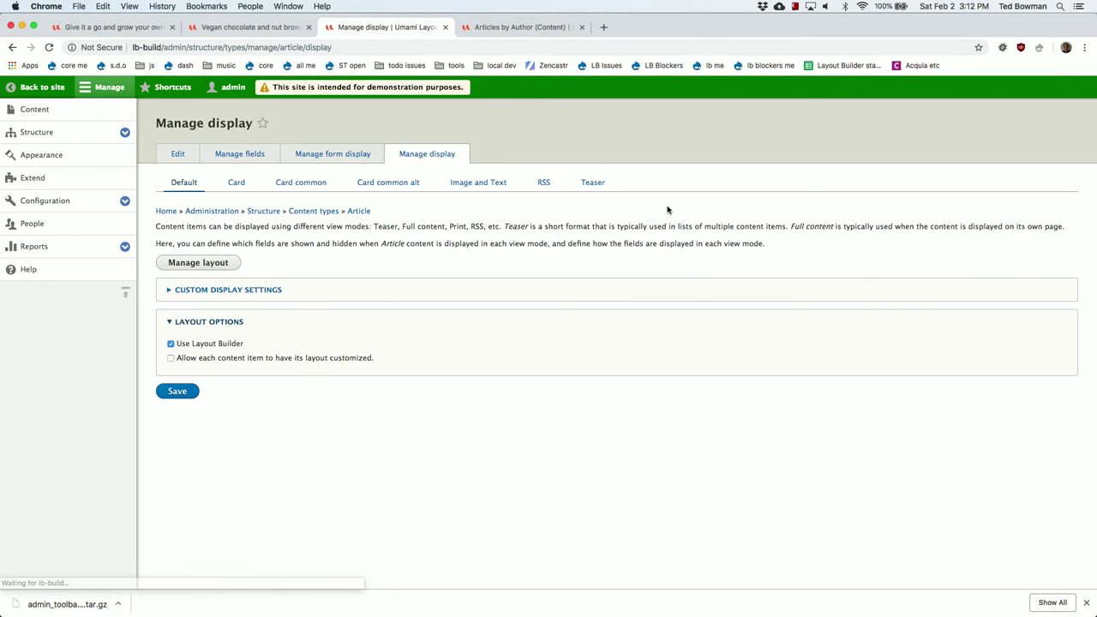
pyautogui.click(216, 263)
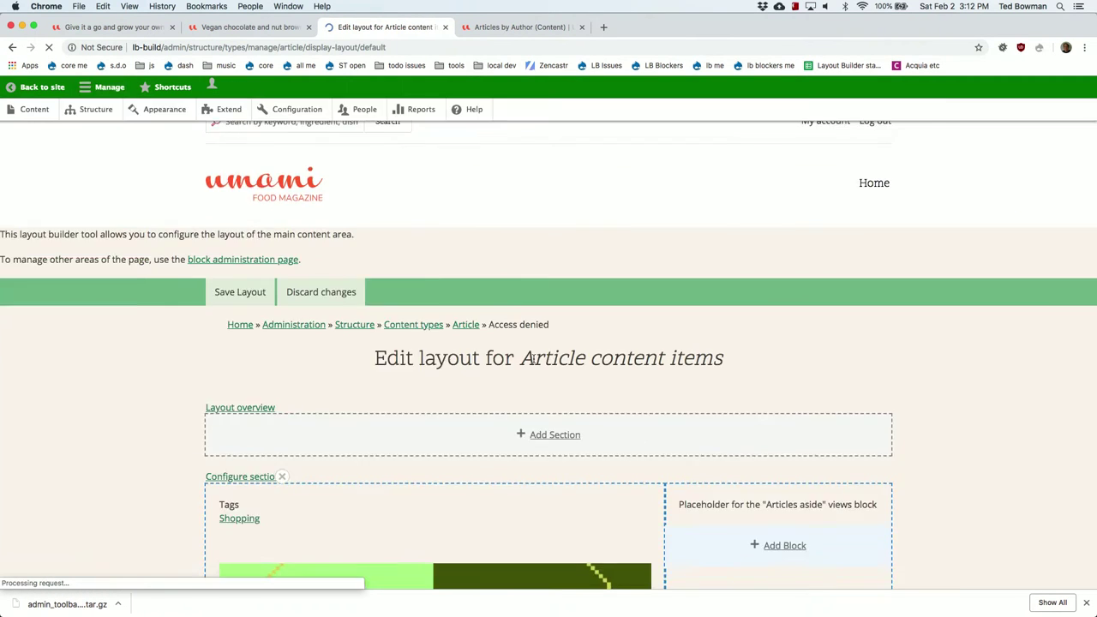
pyautogui.scroll(-5, 624, 411)
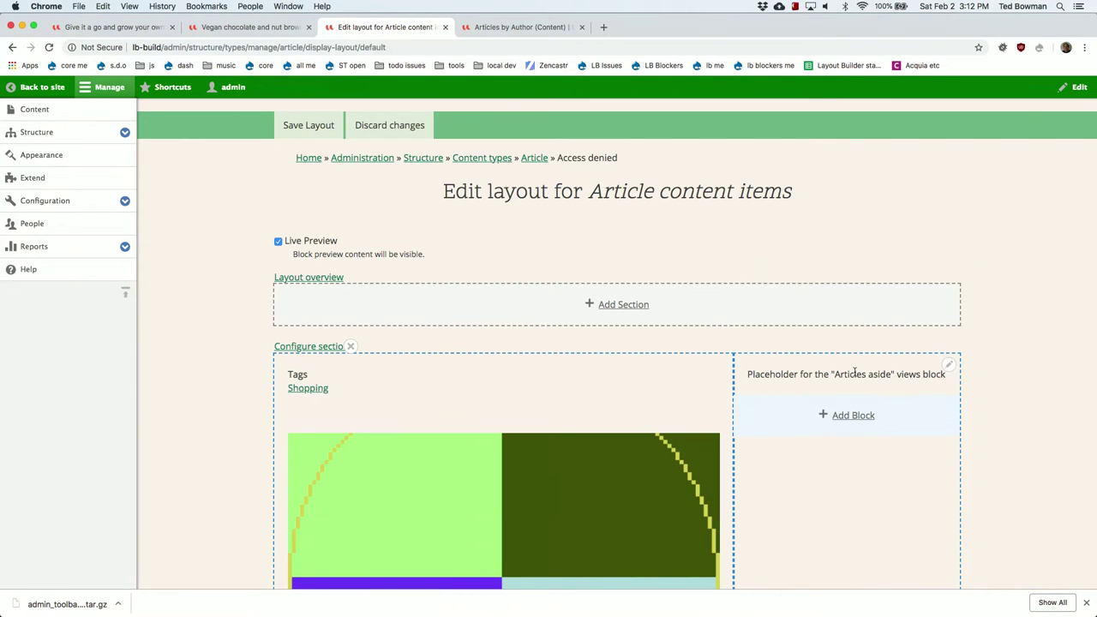
# Add the Articles aside related block above the Articles aside block in the section's second column, and save the Article layout
pyautogui.click(864, 418)
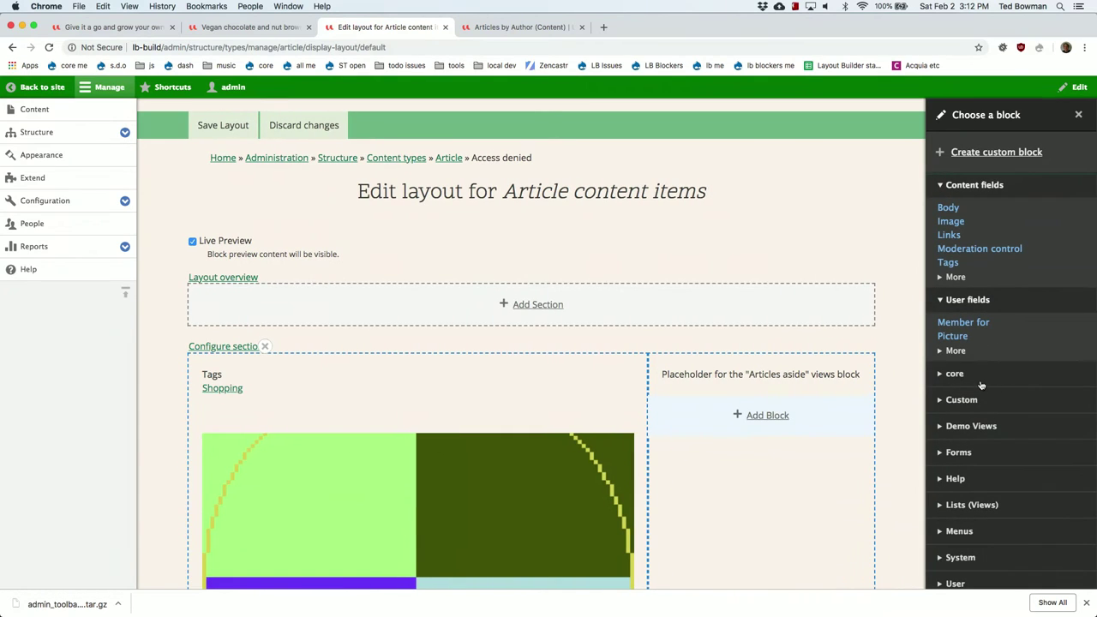
pyautogui.moveTo(966, 429); pyautogui.dragTo(979, 437)
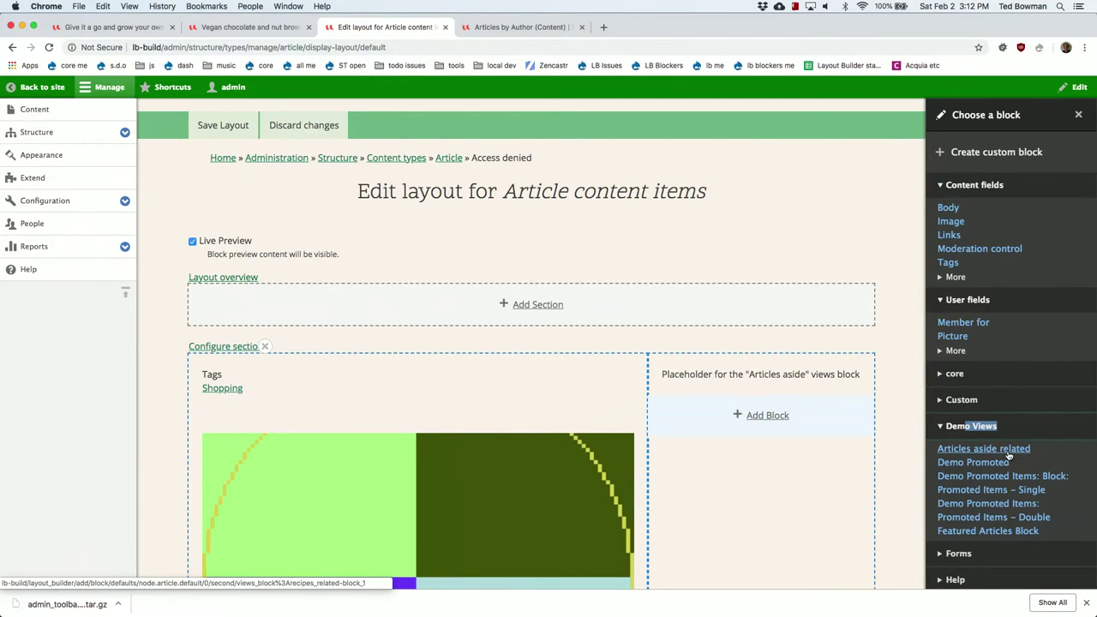
pyautogui.click(1008, 453)
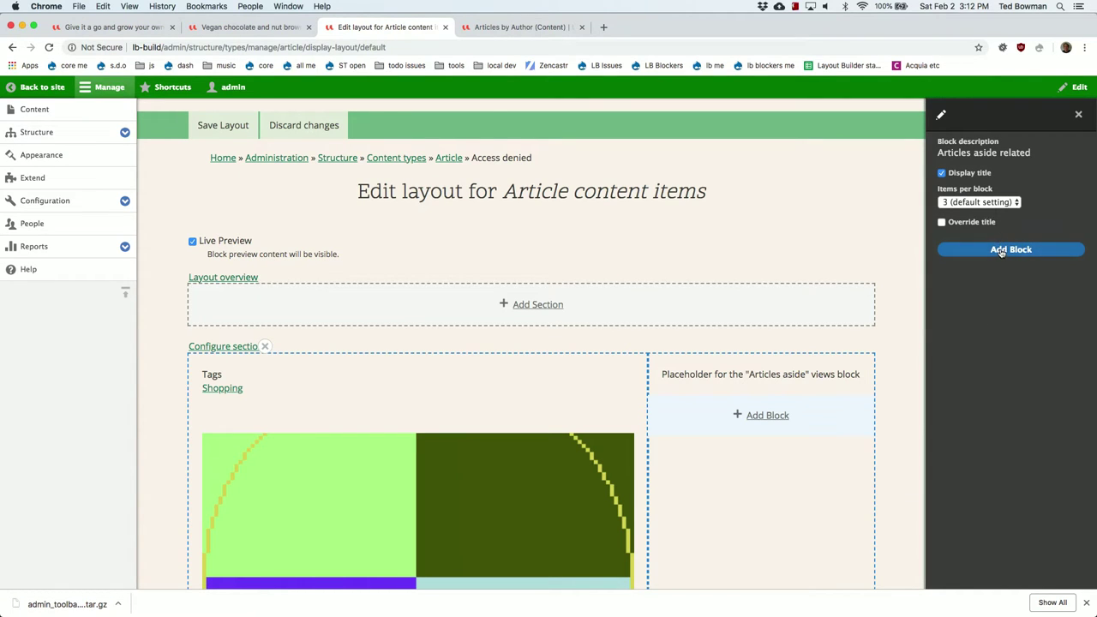
pyautogui.click(1000, 250)
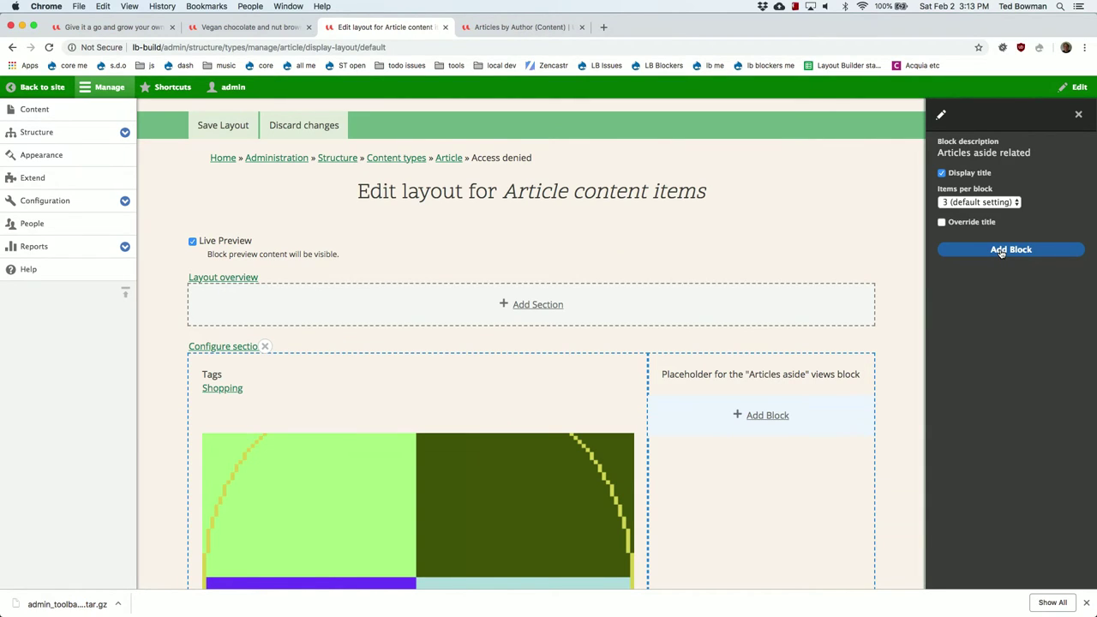
pyautogui.click(1000, 251)
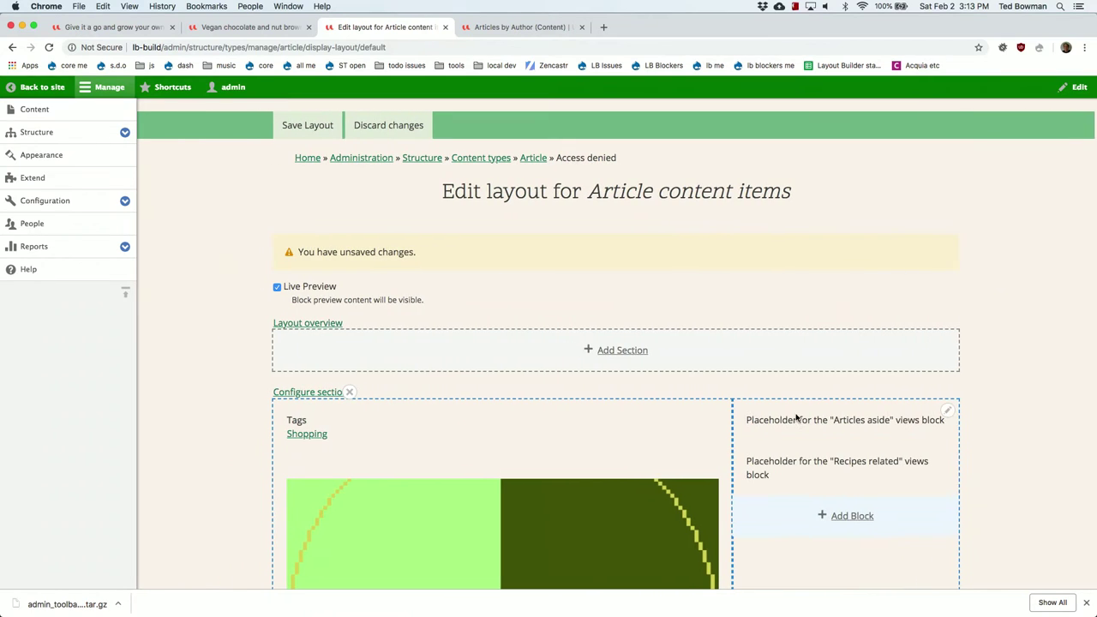
pyautogui.moveTo(803, 472); pyautogui.dragTo(813, 408)
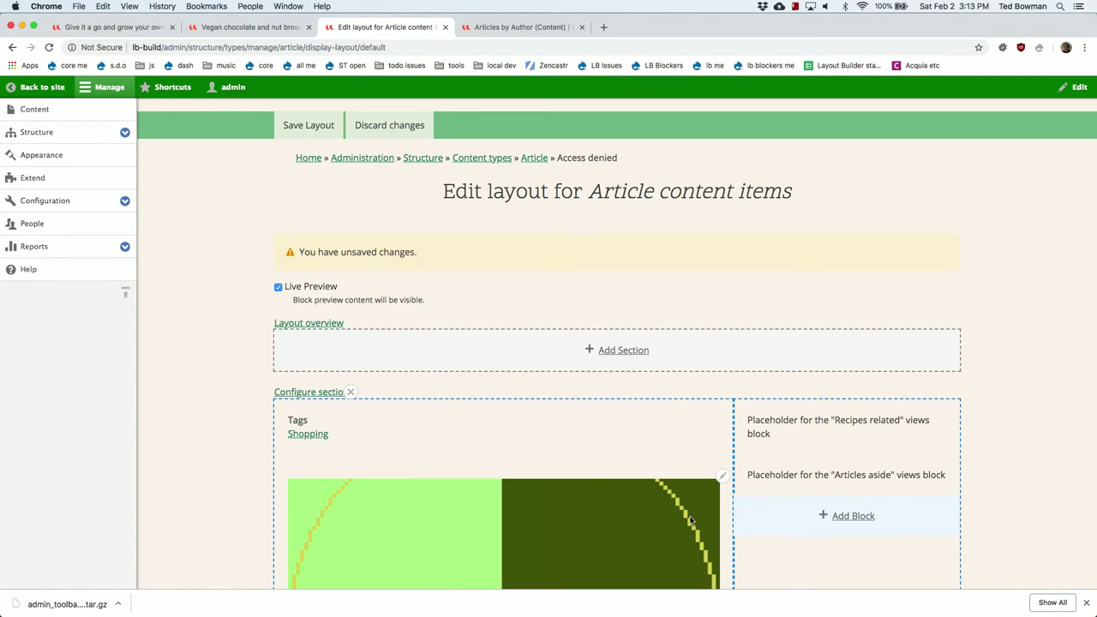
pyautogui.click(310, 125)
# Return from the brownies page to the "Give it a go and grow your own herbs" article and examine its sidebar blocks
pyautogui.click(248, 26)
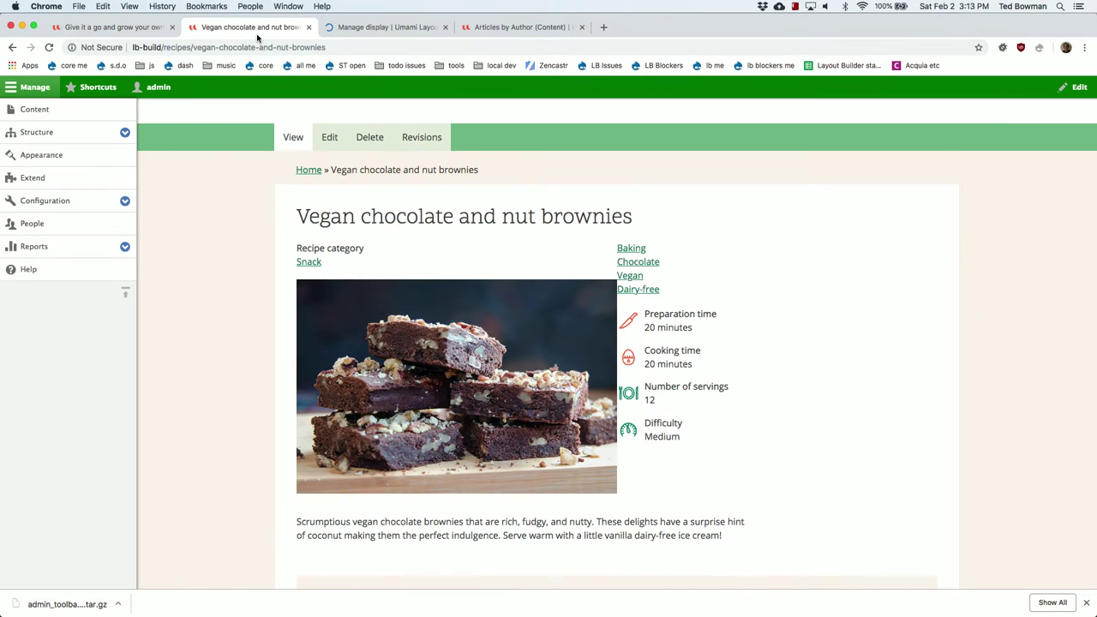
pyautogui.hscroll(-5, 203, 229)
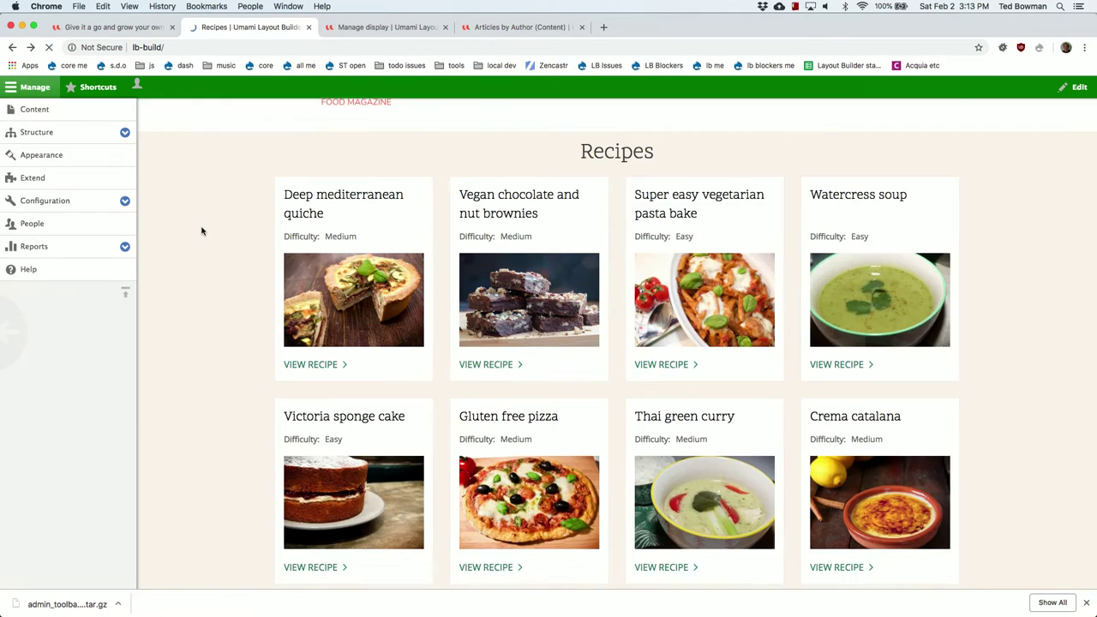
pyautogui.hscroll(-5, 201, 230)
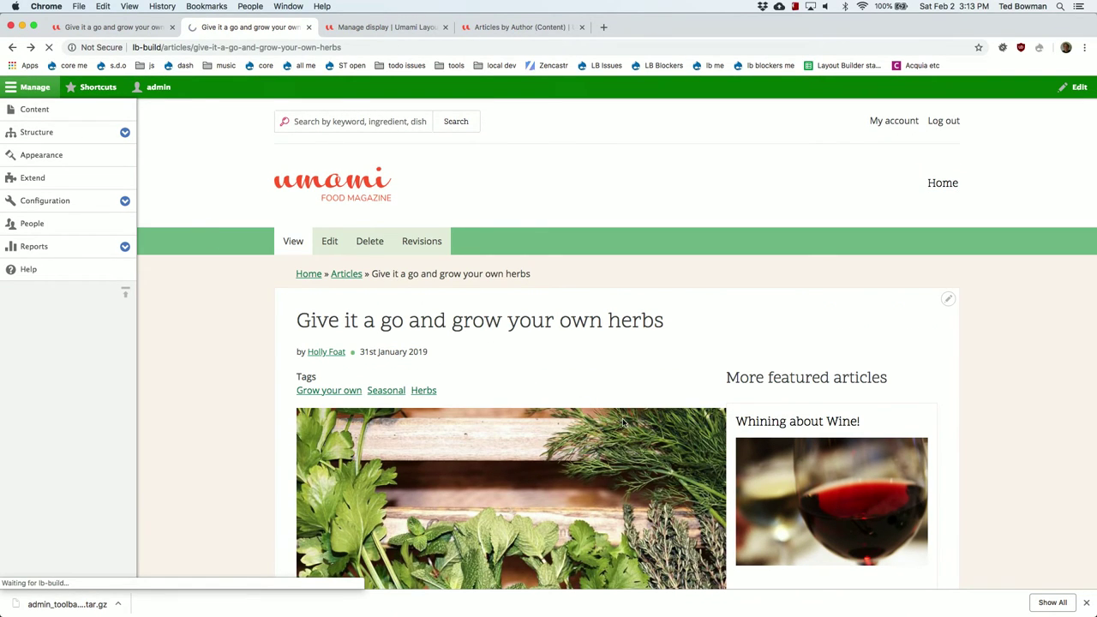
pyautogui.scroll(-7, 757, 446)
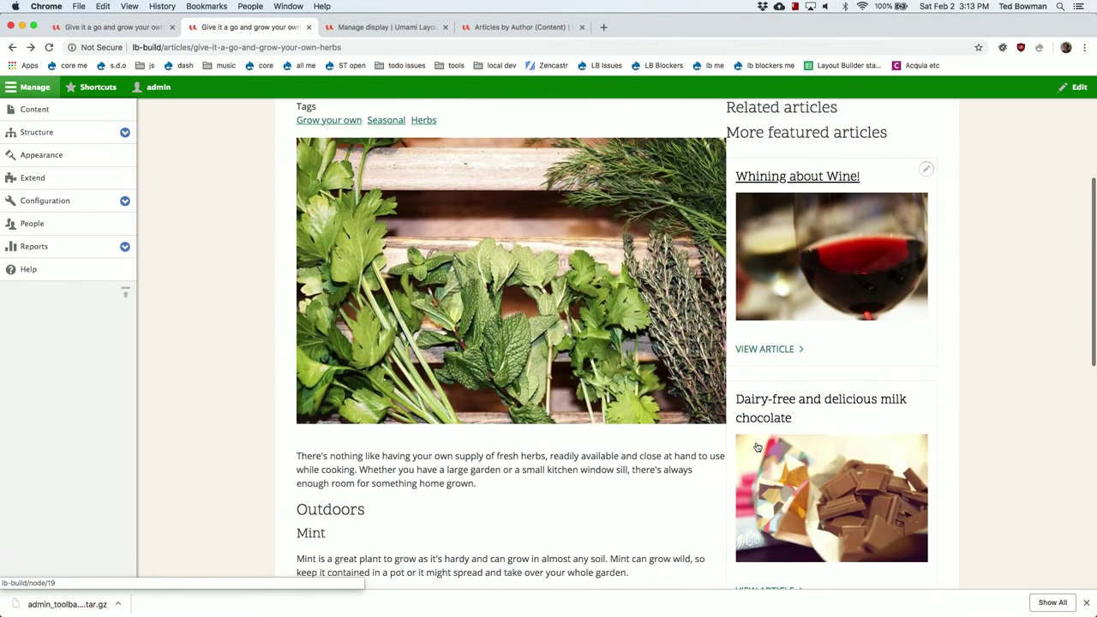
pyautogui.scroll(10, 757, 445)
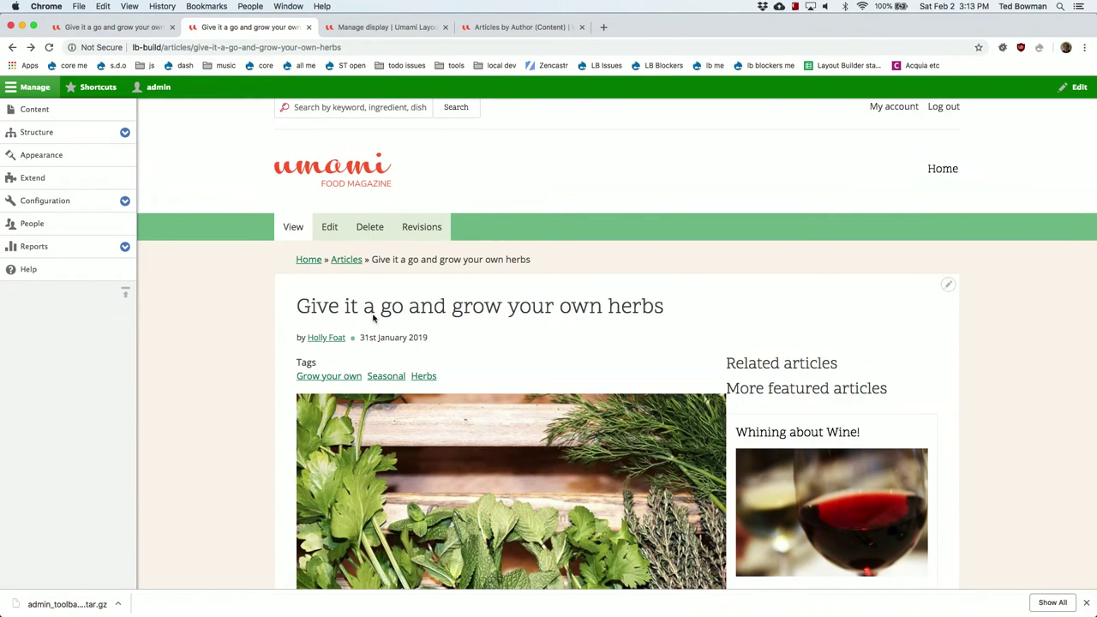
# Open the "Whining about Wine!" article and examine its related and featured articles sidebar
pyautogui.click(798, 434)
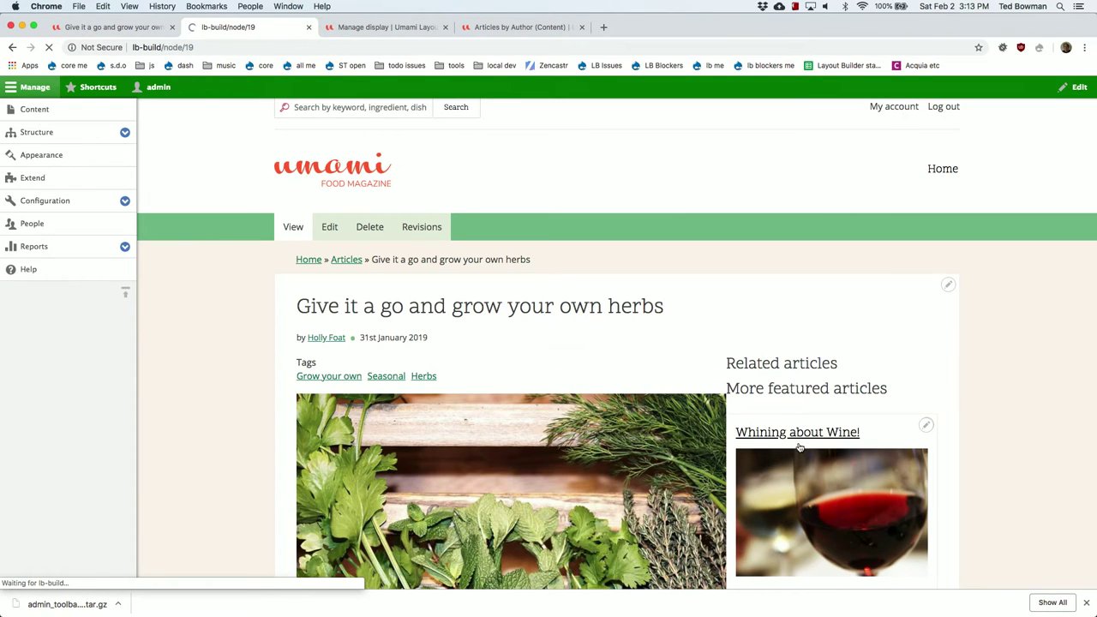
pyautogui.scroll(-2, 822, 429)
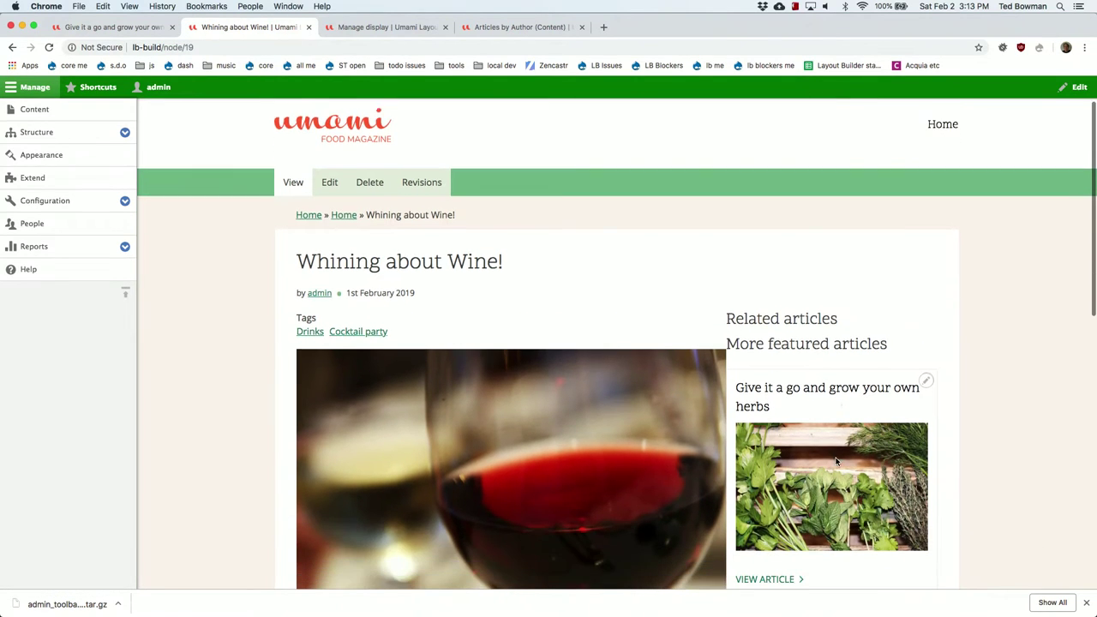
pyautogui.scroll(-5, 809, 470)
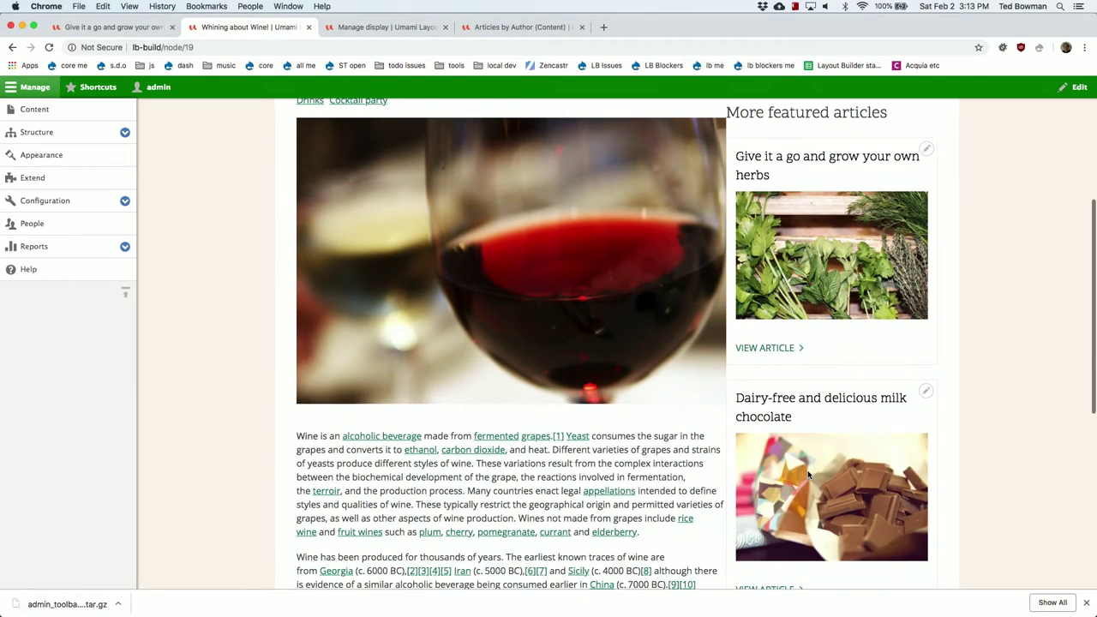
pyautogui.scroll(3, 808, 474)
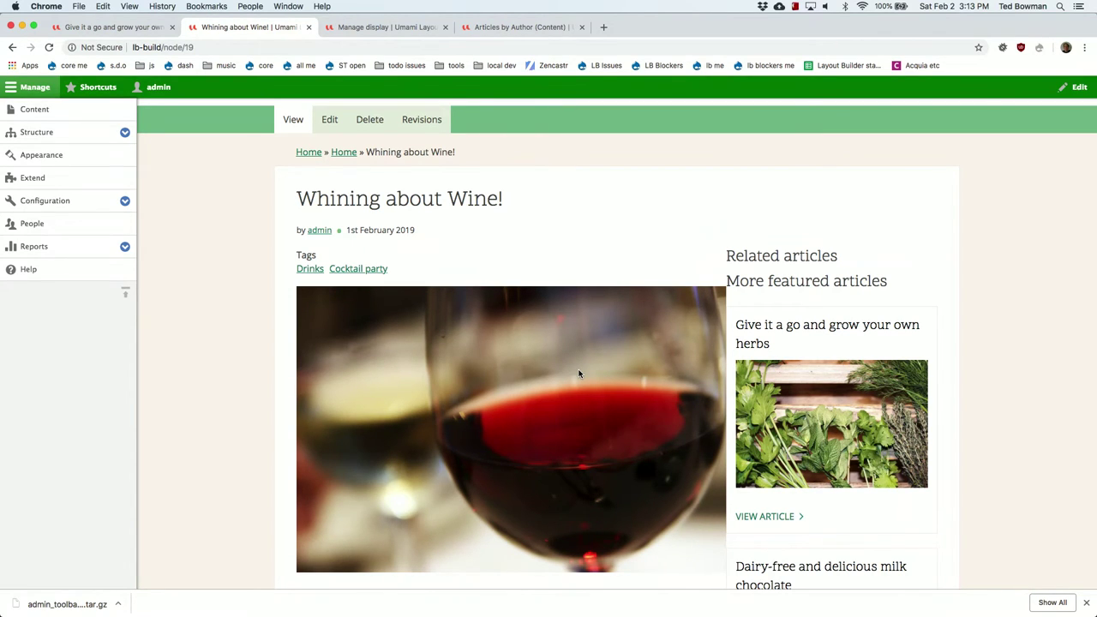
pyautogui.scroll(2, 539, 311)
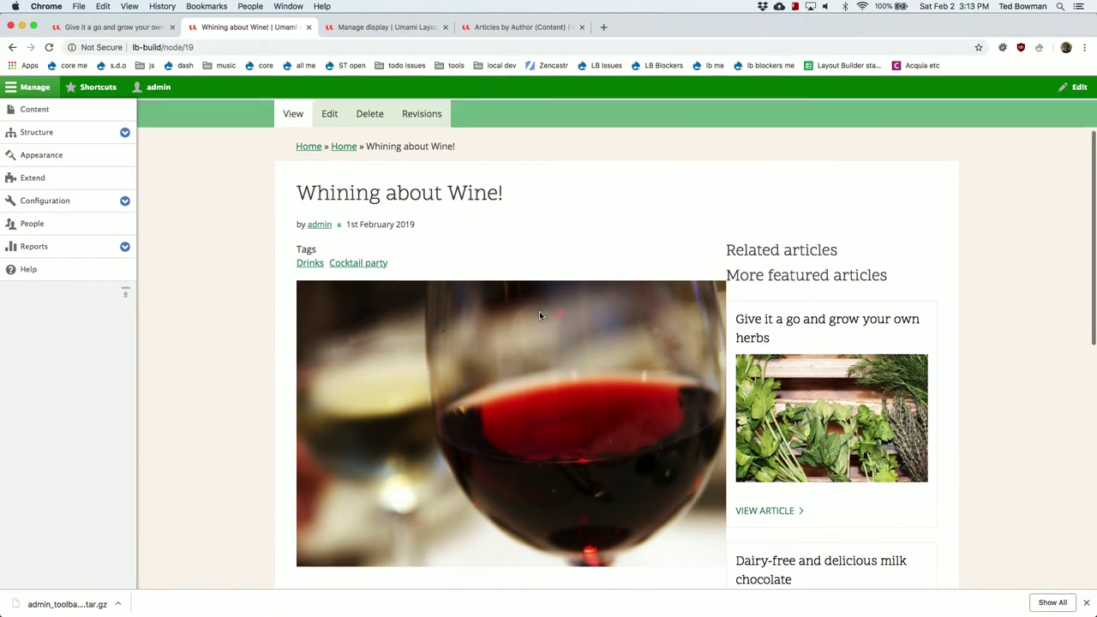
pyautogui.click(385, 26)
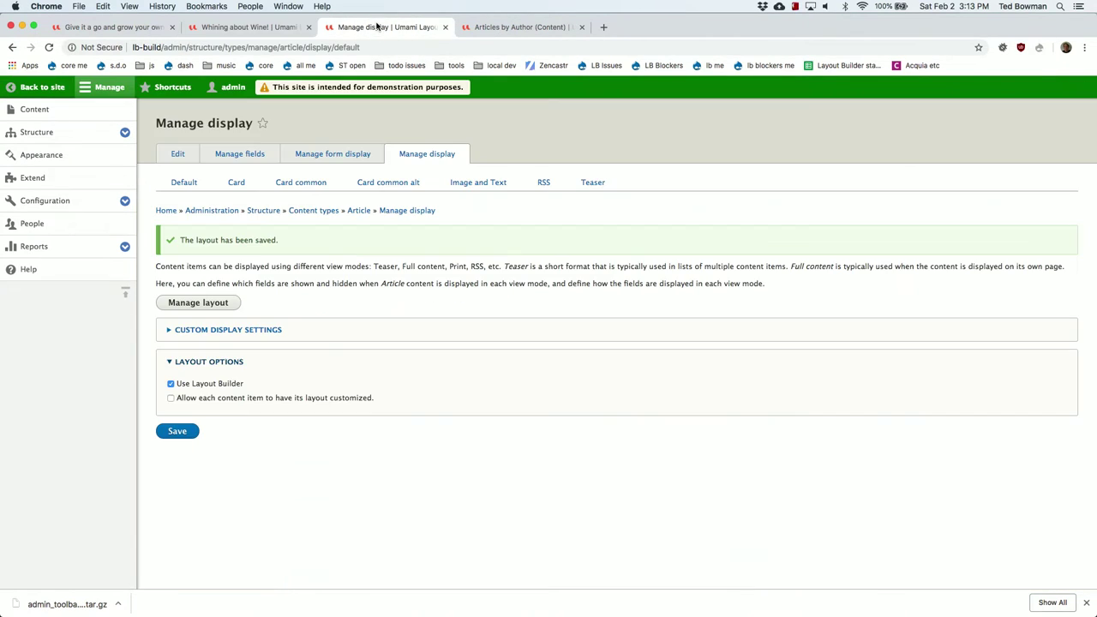
pyautogui.click(266, 28)
# Switch to Keynote, present the slides up to "Overrides: One-Off Layouts", end the slideshow and return to Chrome
pyautogui.press('super+Tab')
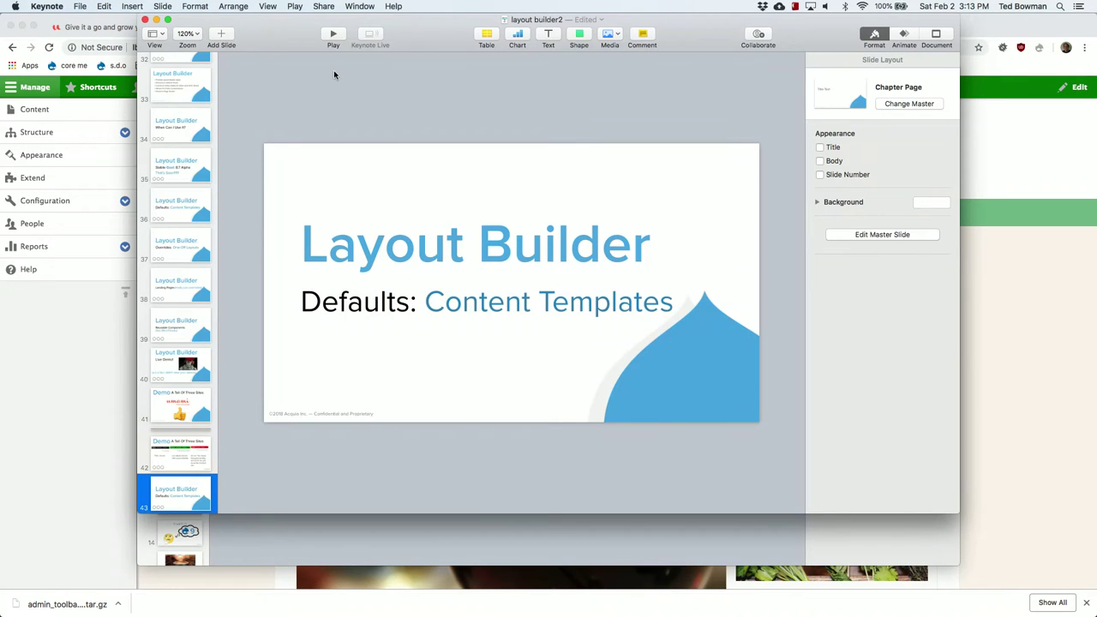
pyautogui.click(334, 34)
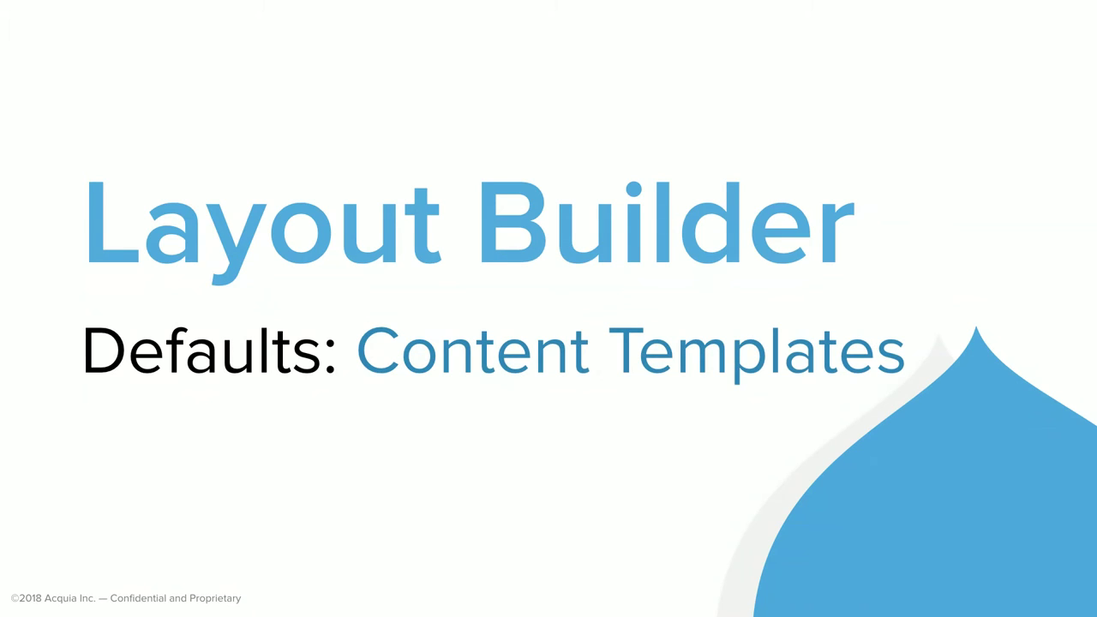
pyautogui.press('Right')
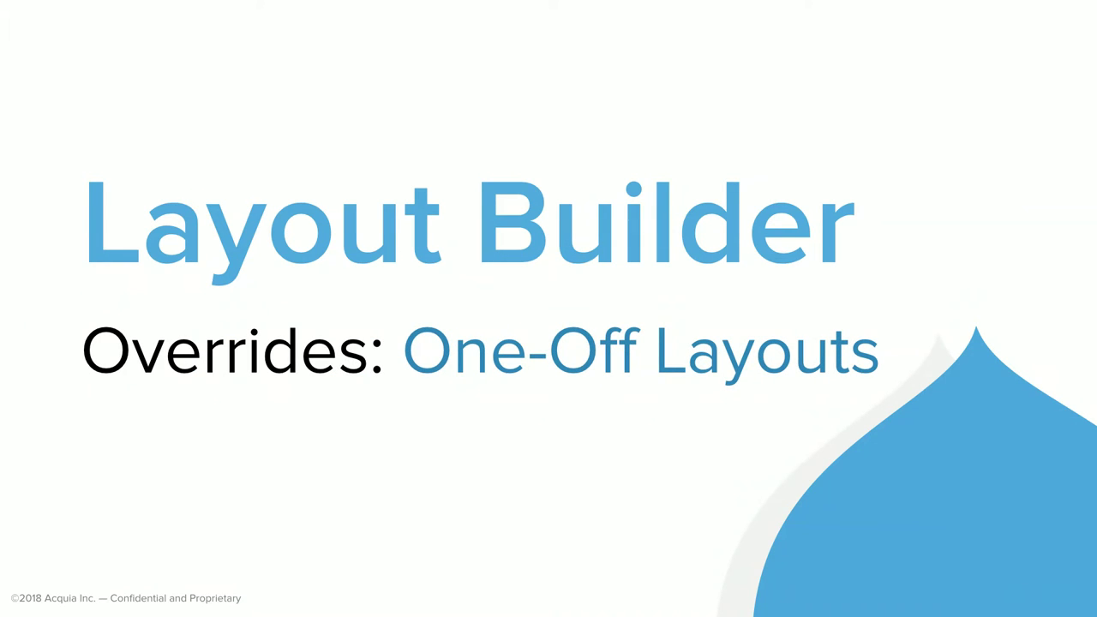
pyautogui.press('Escape')
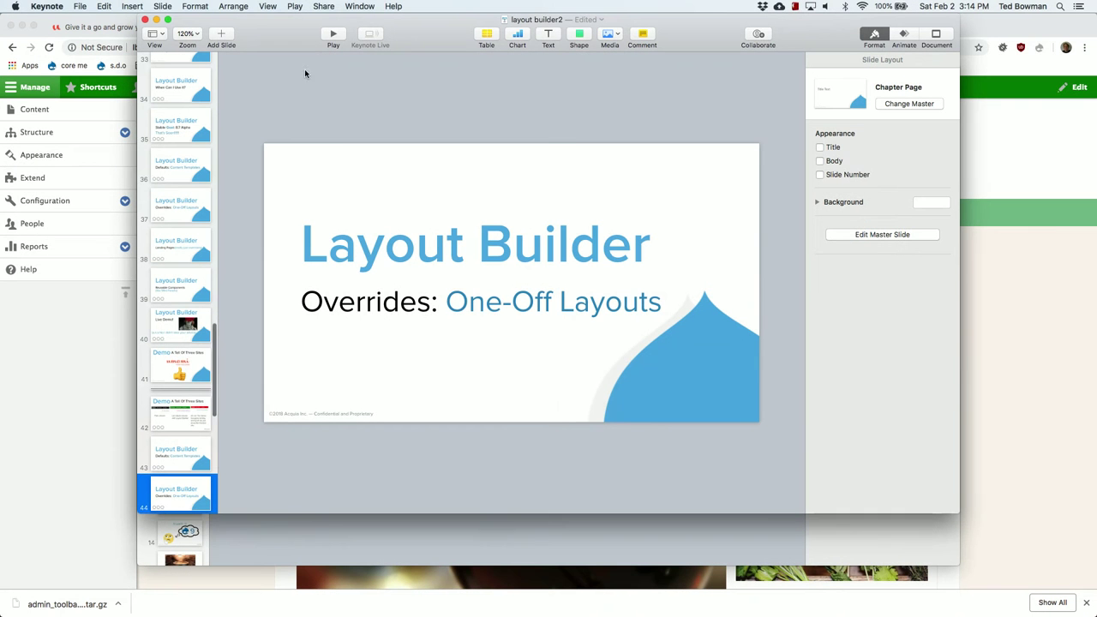
pyautogui.click(96, 336)
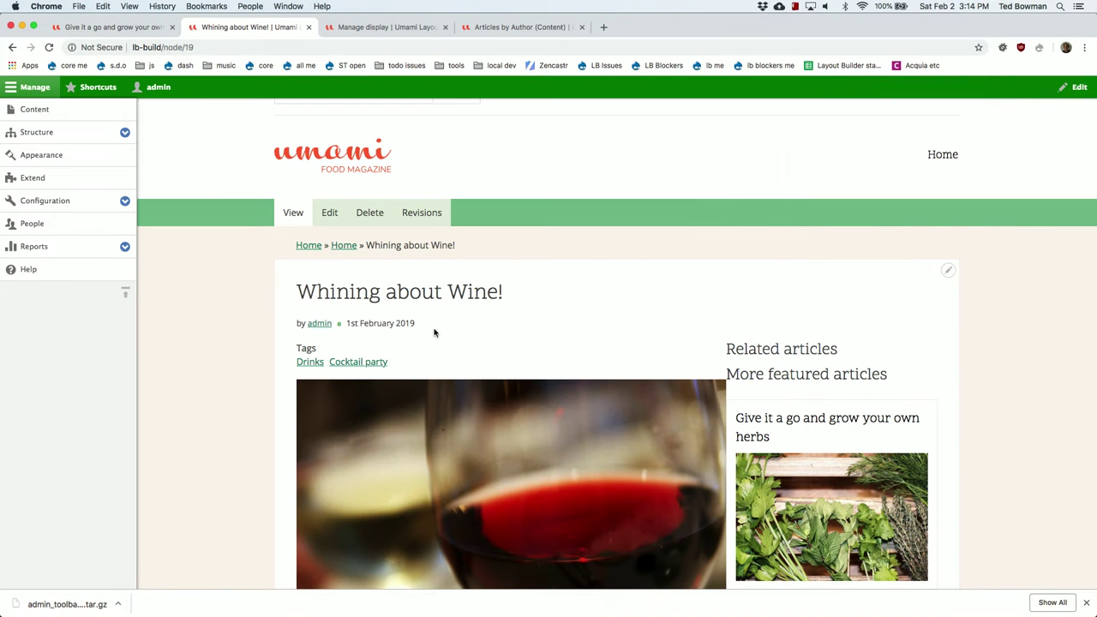
# Allow each Article content item to have its layout customized in the default display's layout options, and save the settings
pyautogui.click(390, 26)
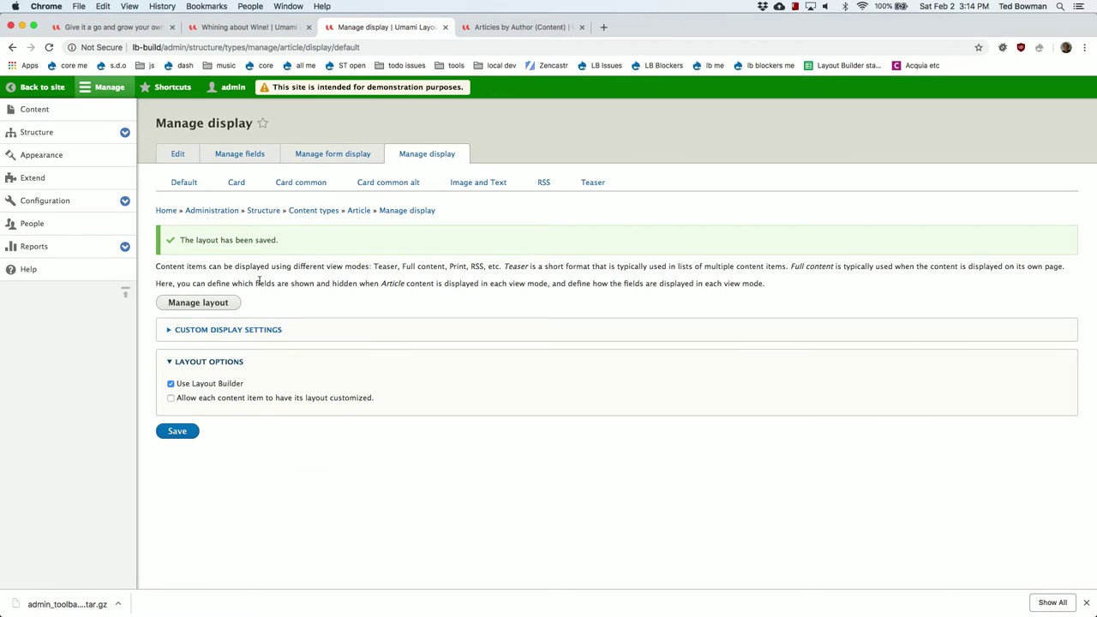
pyautogui.click(171, 399)
pyautogui.click(176, 432)
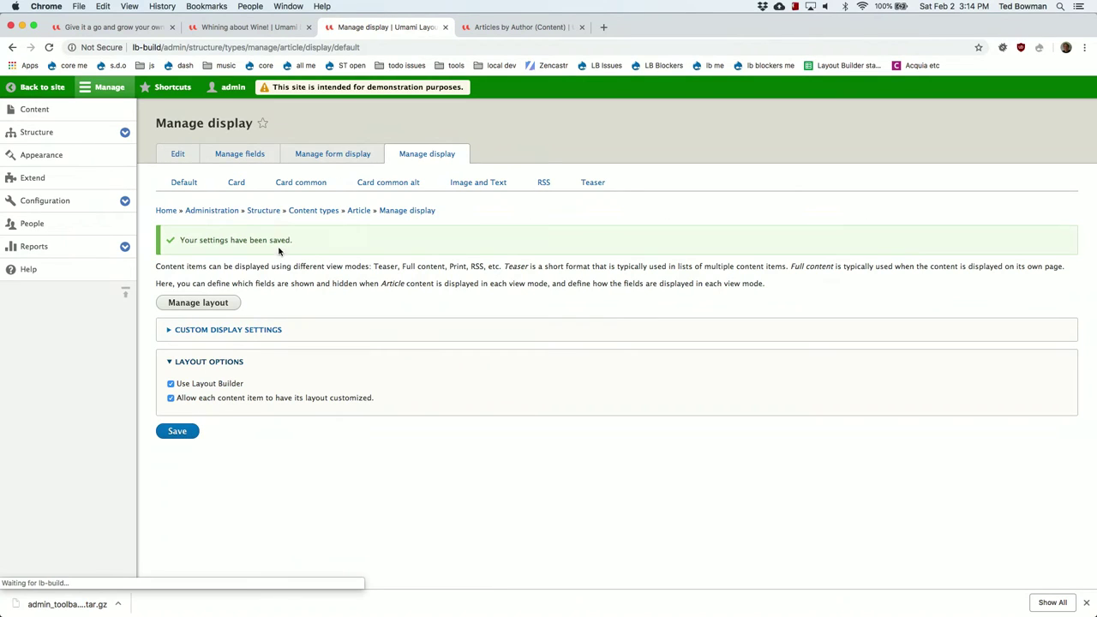
# Open the "Whining about Wine!" article from the content list and open its own layout for editing
pyautogui.click(39, 111)
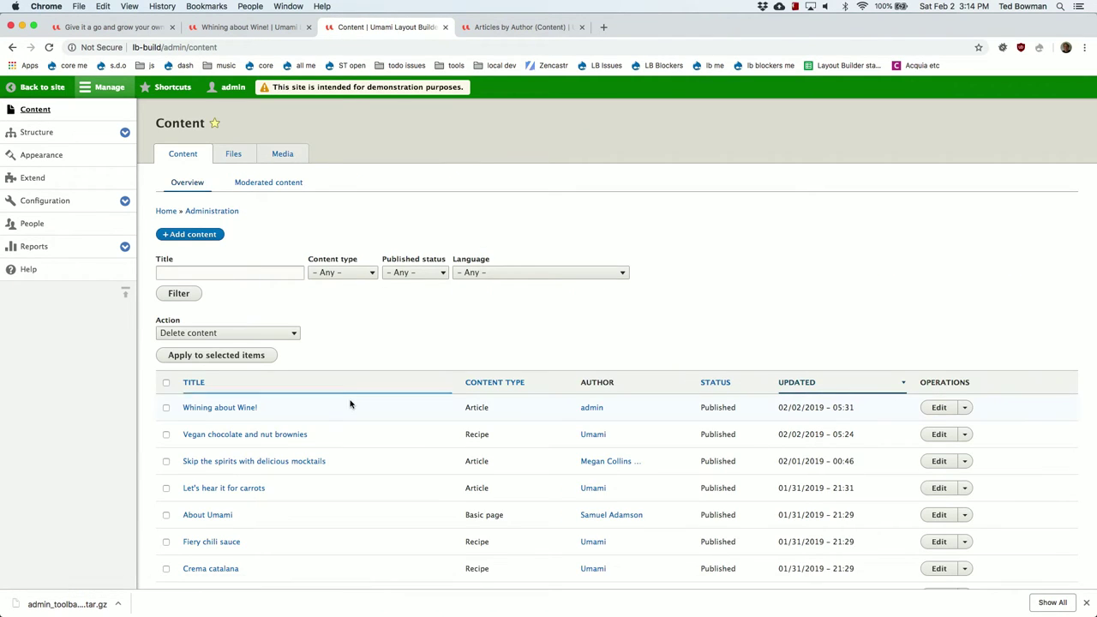
pyautogui.scroll(-2, 350, 403)
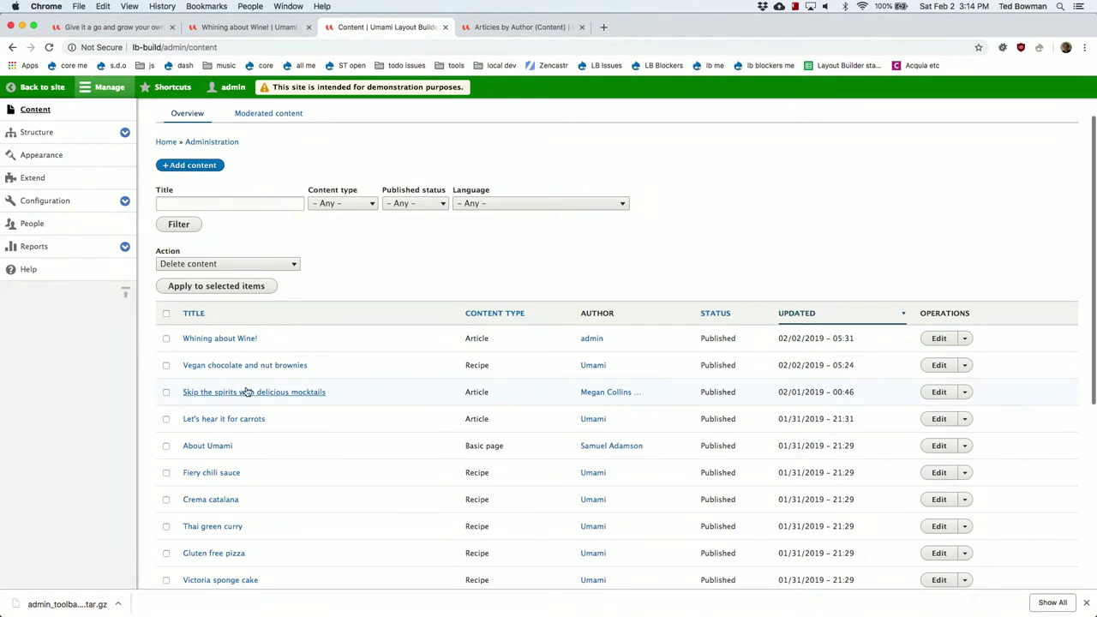
pyautogui.click(240, 339)
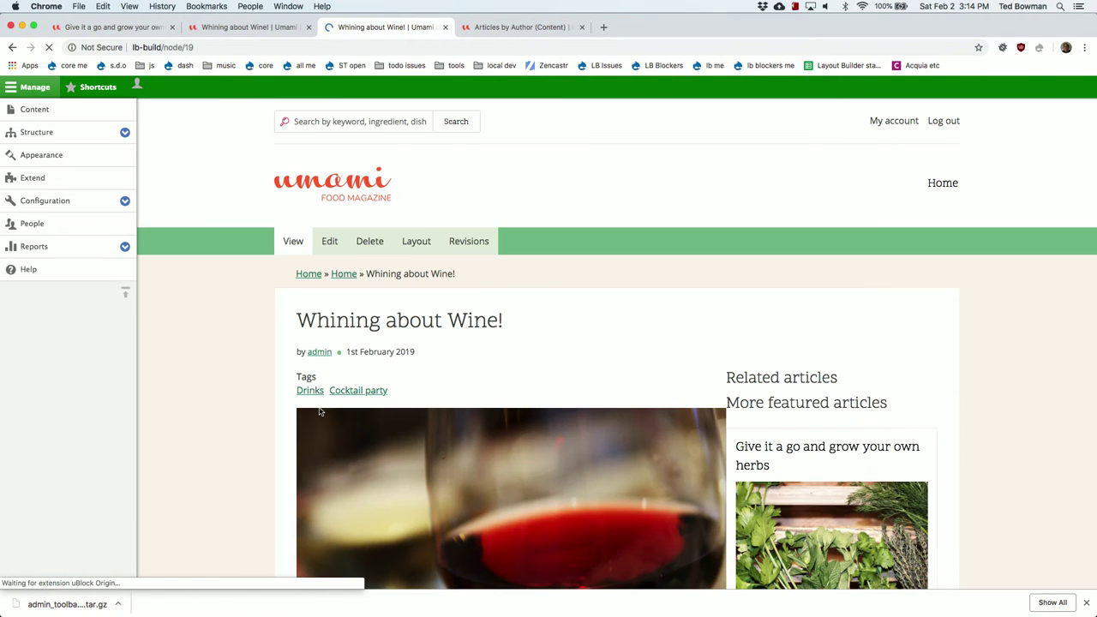
pyautogui.scroll(-4, 387, 485)
pyautogui.scroll(4, 387, 486)
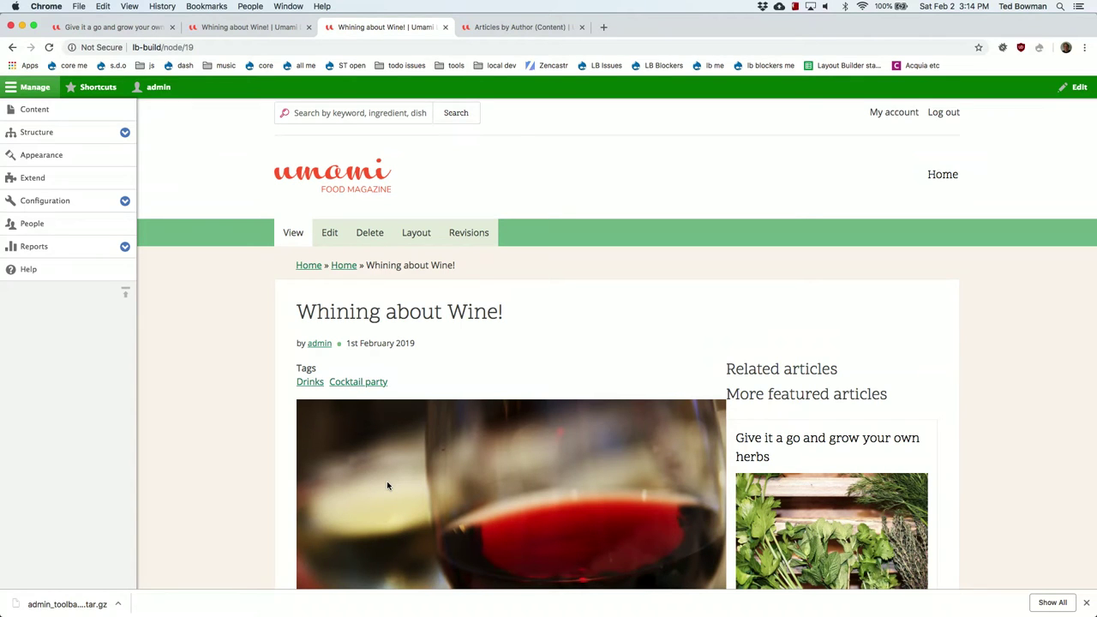
pyautogui.scroll(-2, 482, 395)
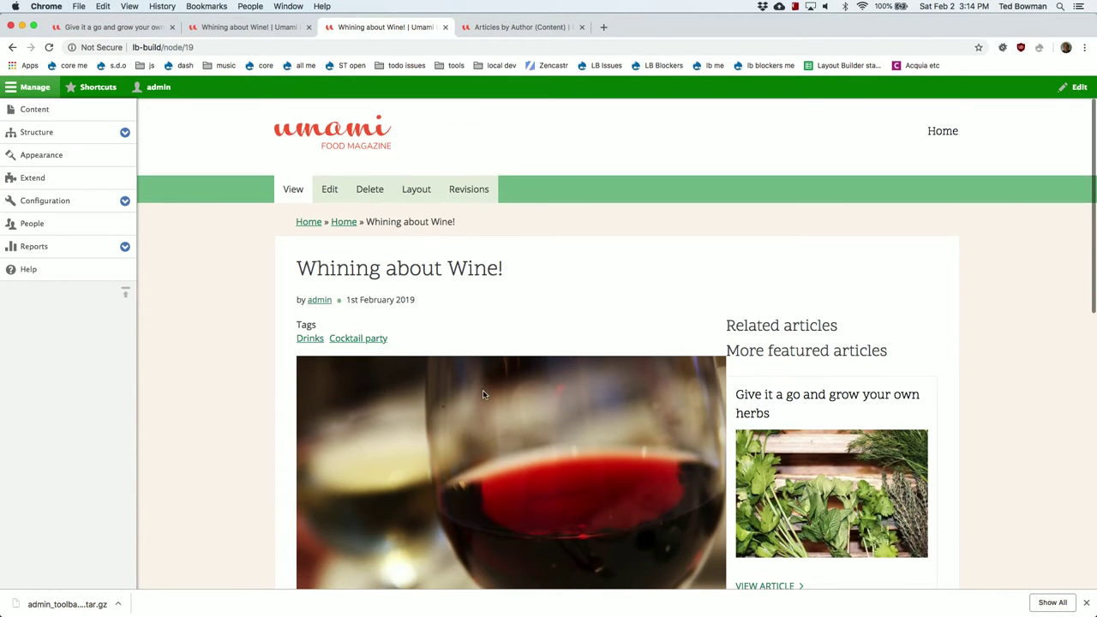
pyautogui.scroll(-1, 482, 394)
pyautogui.scroll(2, 483, 390)
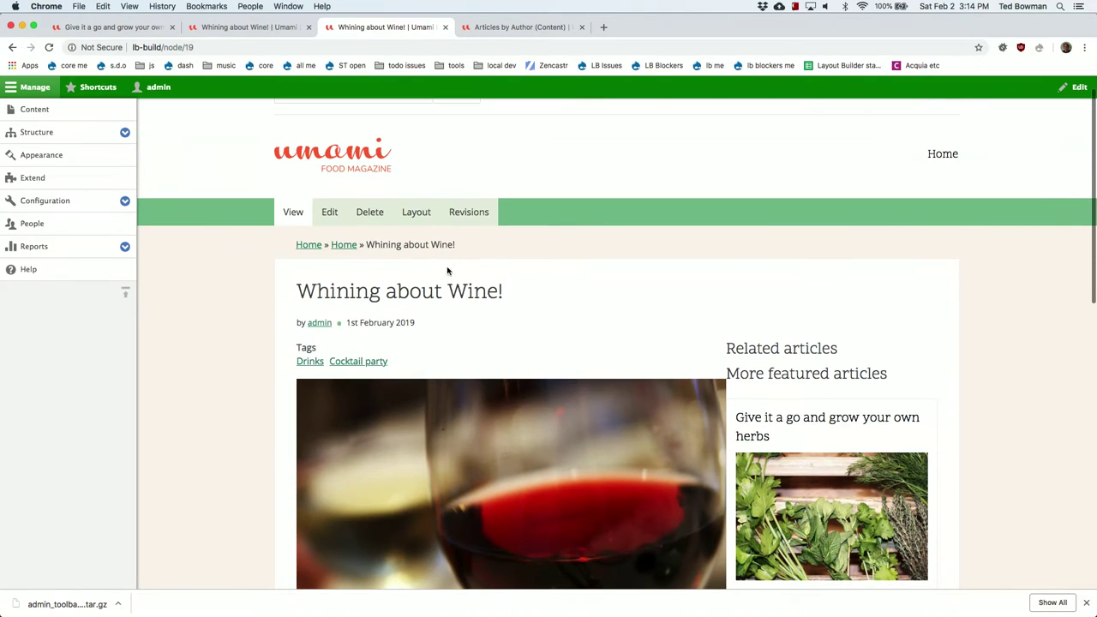
pyautogui.click(418, 221)
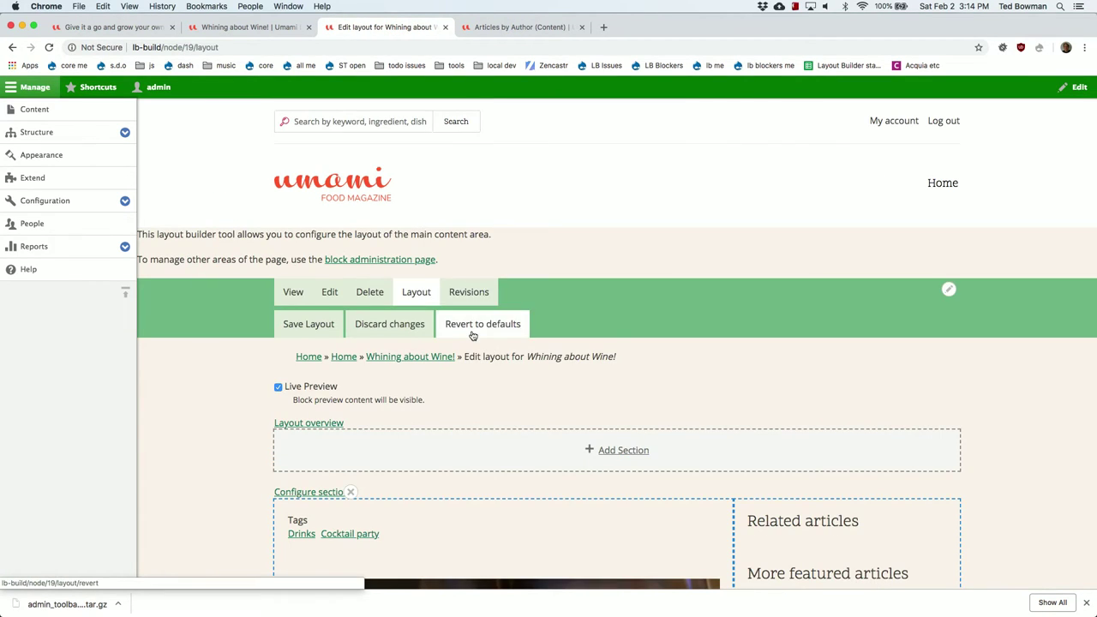
# Add a one-column section above the article's existing section and move the wine image block into it
pyautogui.scroll(-5, 472, 335)
pyautogui.scroll(-3, 473, 335)
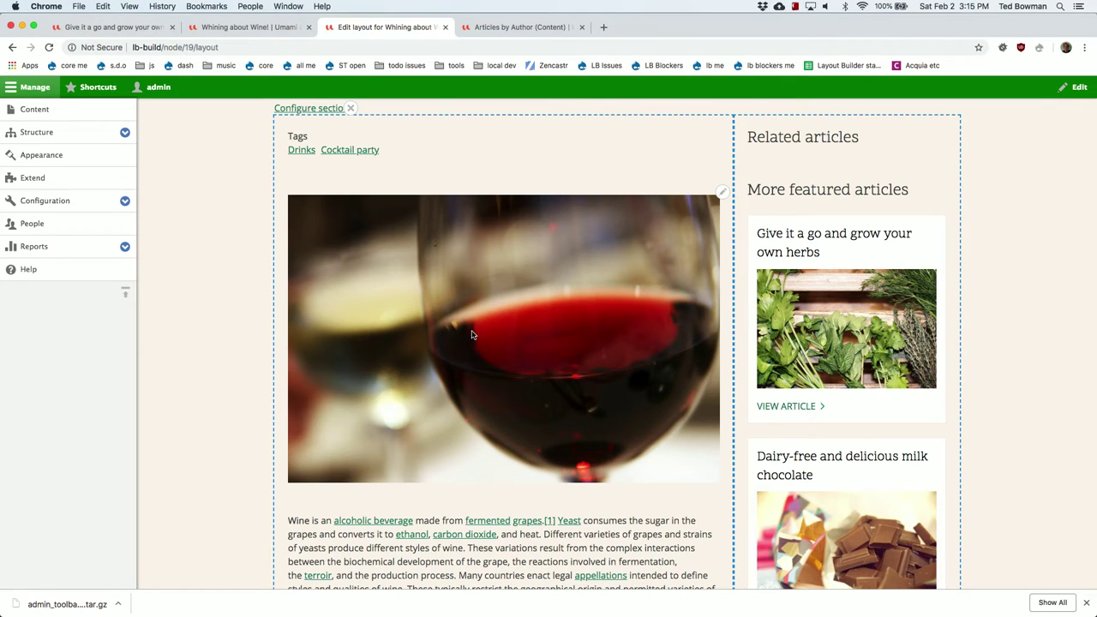
pyautogui.scroll(2, 472, 334)
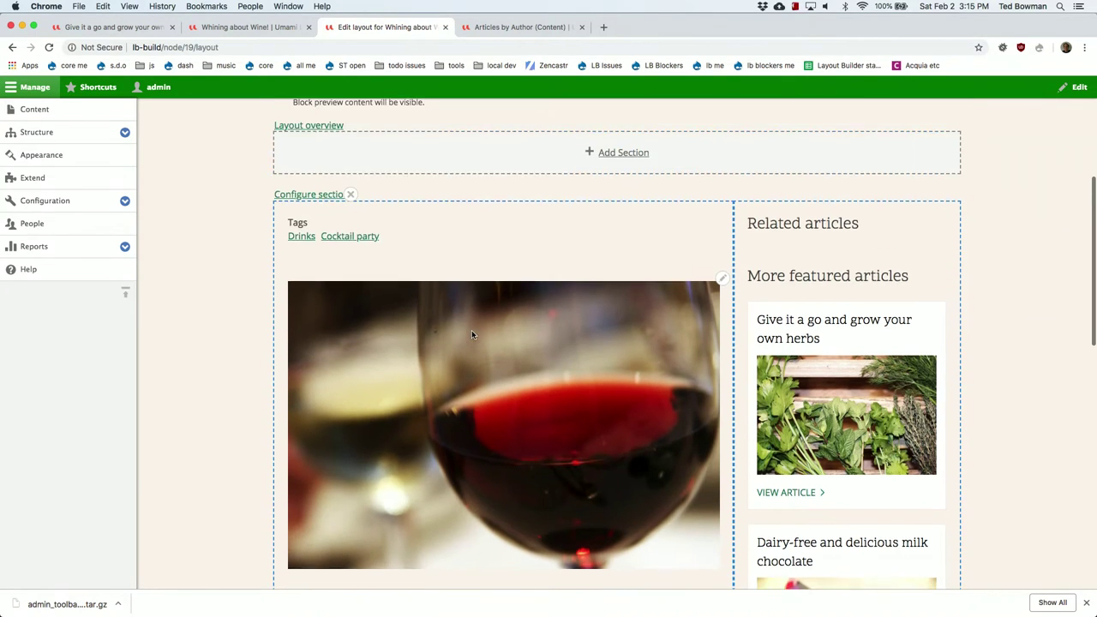
pyautogui.scroll(-15, 471, 334)
pyautogui.scroll(15, 471, 335)
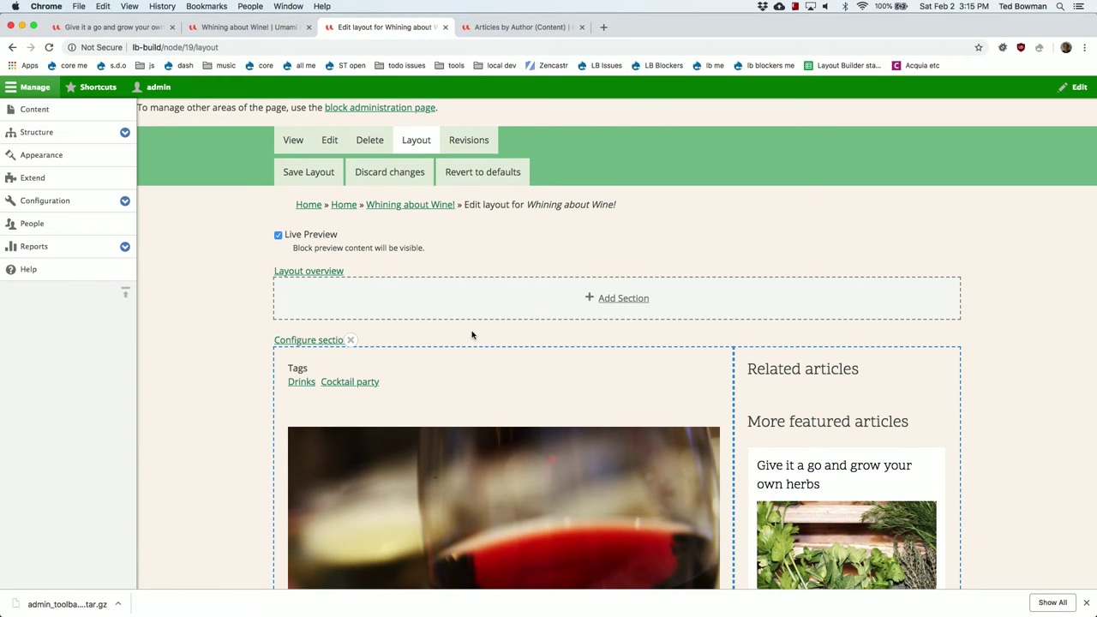
pyautogui.click(607, 298)
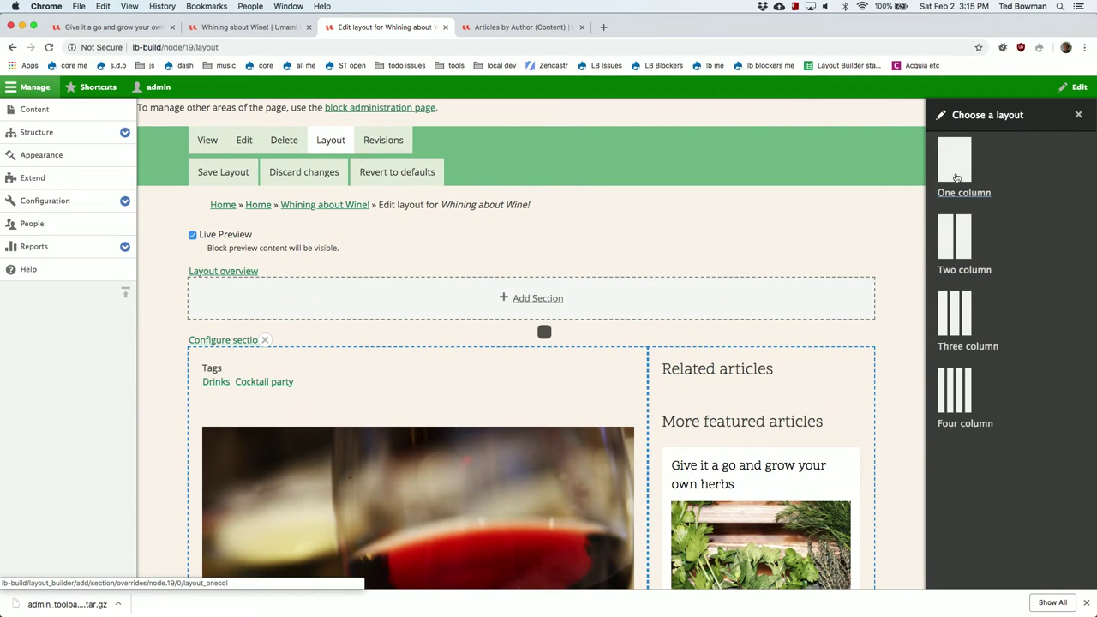
pyautogui.click(955, 167)
pyautogui.scroll(-3, 652, 467)
pyautogui.moveTo(607, 476); pyautogui.dragTo(674, 189)
pyautogui.scroll(-3, 649, 393)
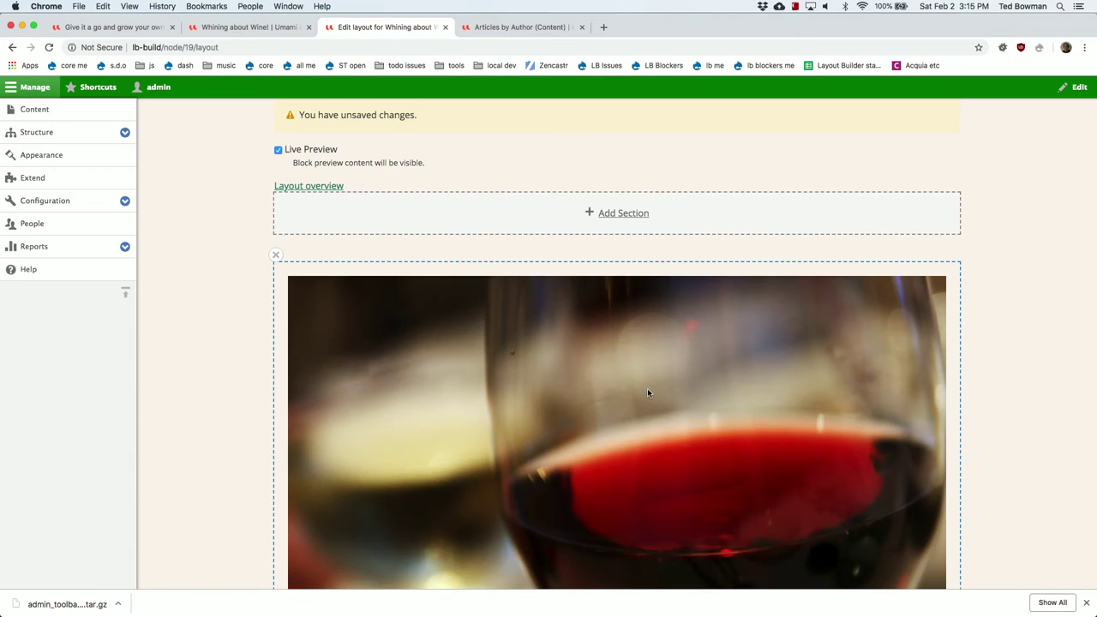
# Save the layout override for the "Whining about Wine!" article
pyautogui.scroll(10, 649, 392)
pyautogui.scroll(-1, 601, 387)
pyautogui.click(315, 325)
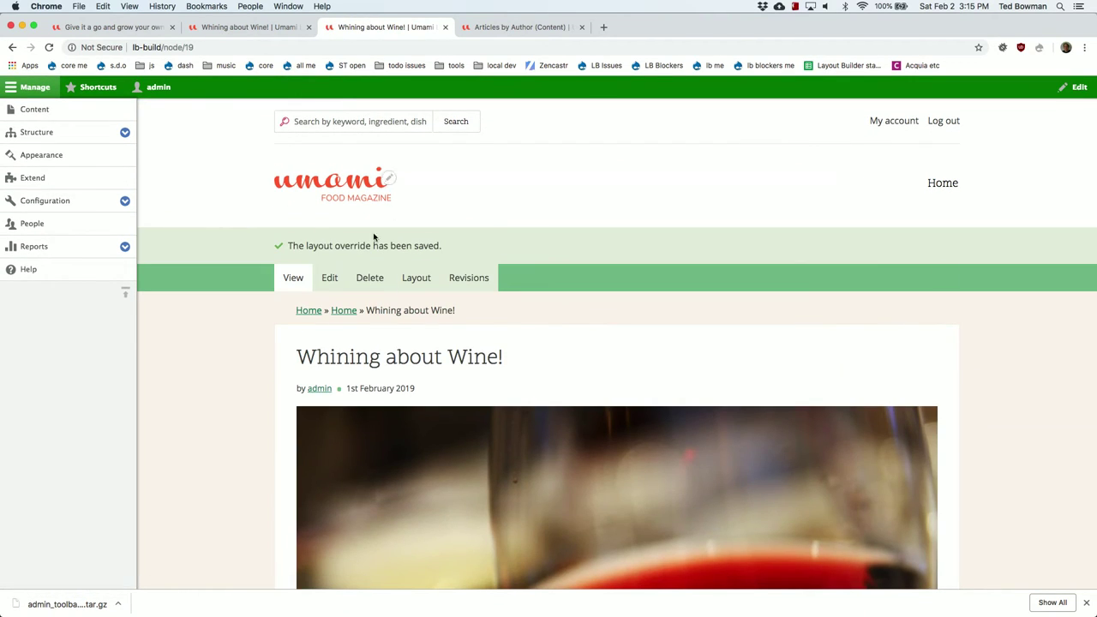
# Examine the wine article's overridden layout, and open the "Give it a go and grow your own herbs" article in a new tab for comparison
pyautogui.scroll(-5, 395, 306)
pyautogui.scroll(2, 396, 306)
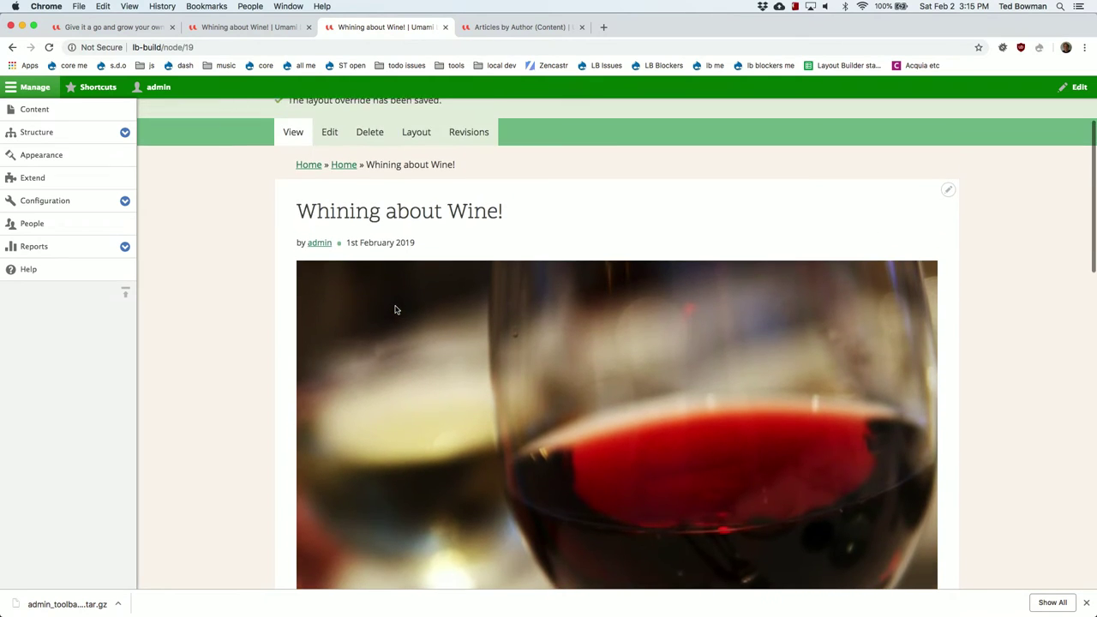
pyautogui.scroll(-6, 429, 302)
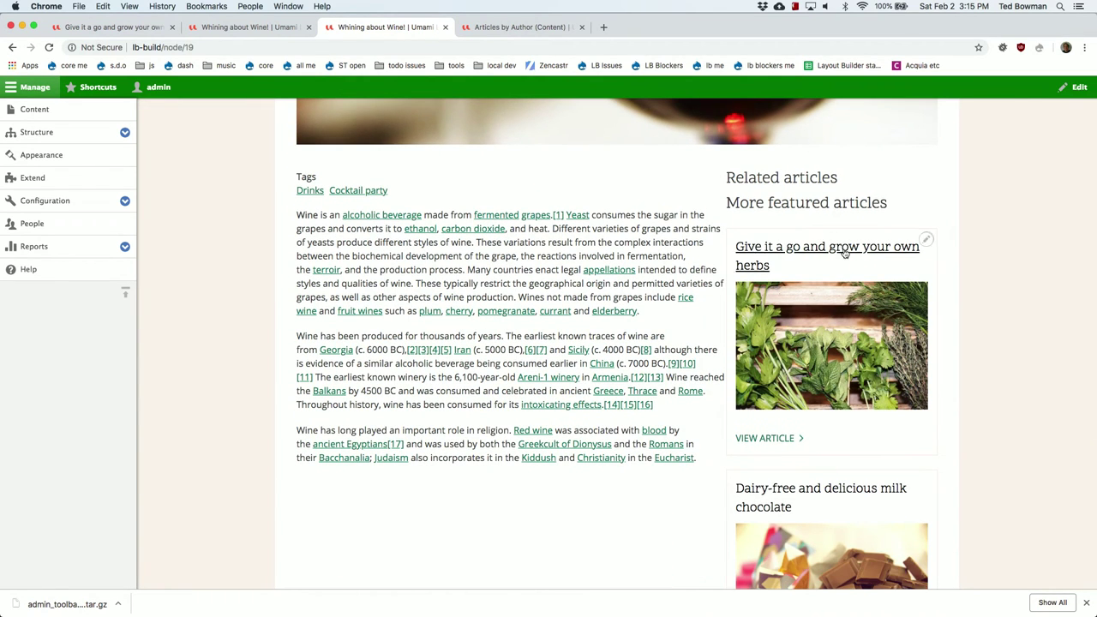
pyautogui.scroll(1, 761, 382)
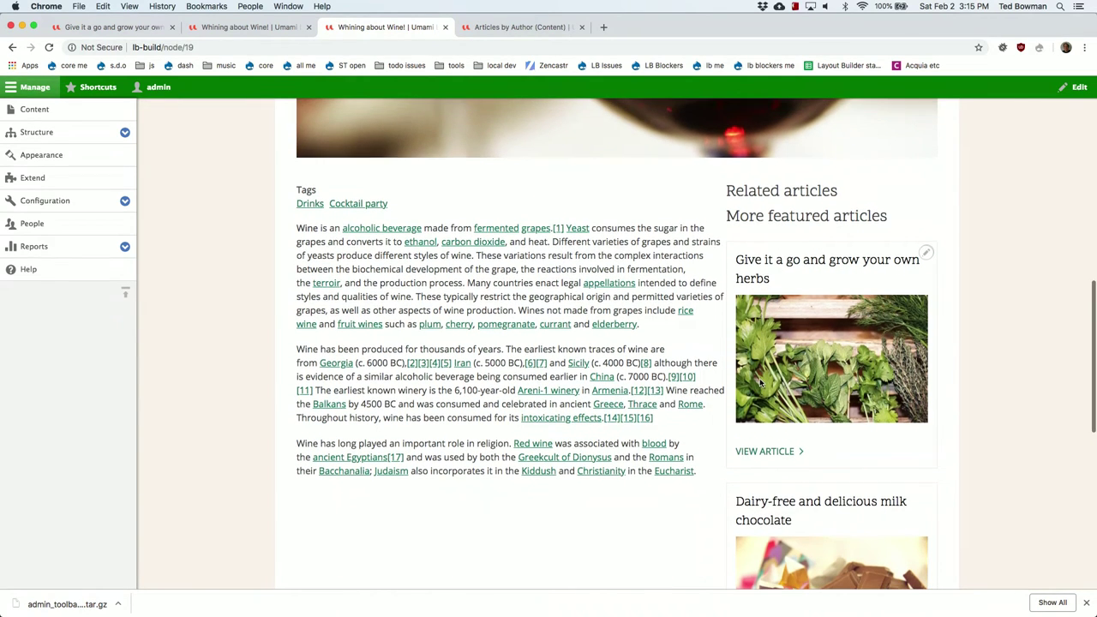
pyautogui.rightClick(772, 262)
pyautogui.click(787, 266)
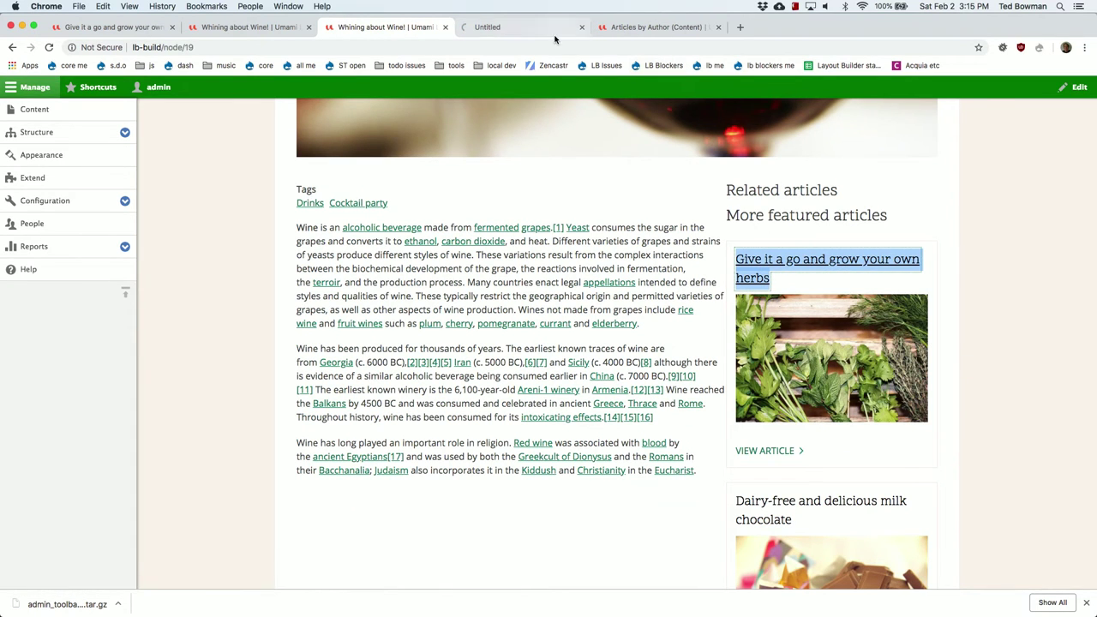
pyautogui.click(523, 31)
pyautogui.scroll(-5, 528, 324)
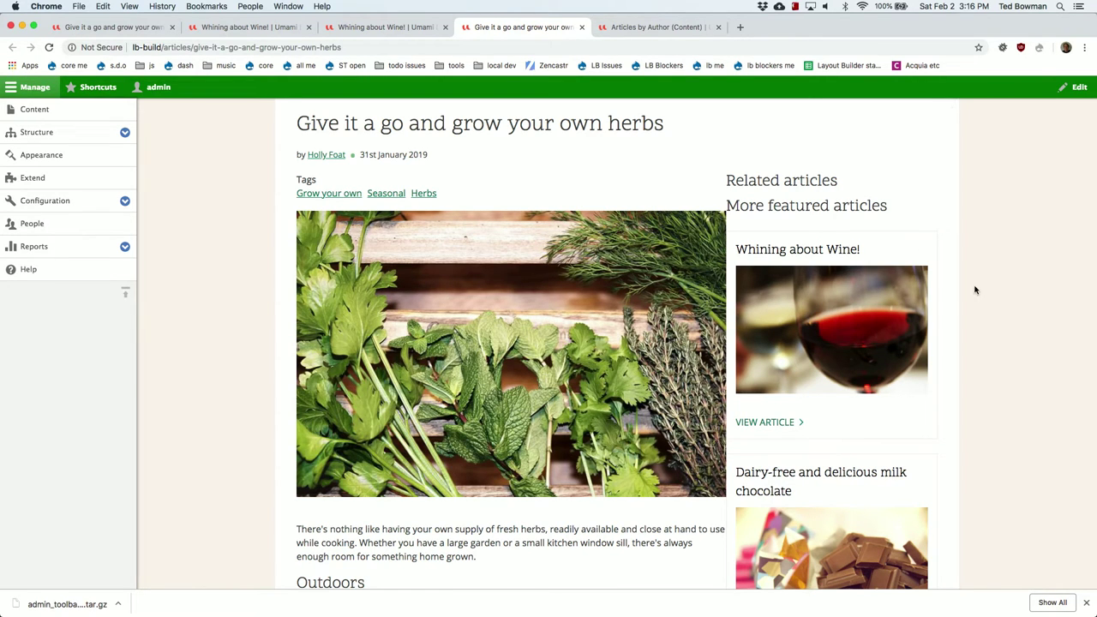
# Narrow and widen the browser window to examine how the herbs article's columns respond, returning to the article after straying to the content list
pyautogui.moveTo(1094, 320); pyautogui.dragTo(373, 303)
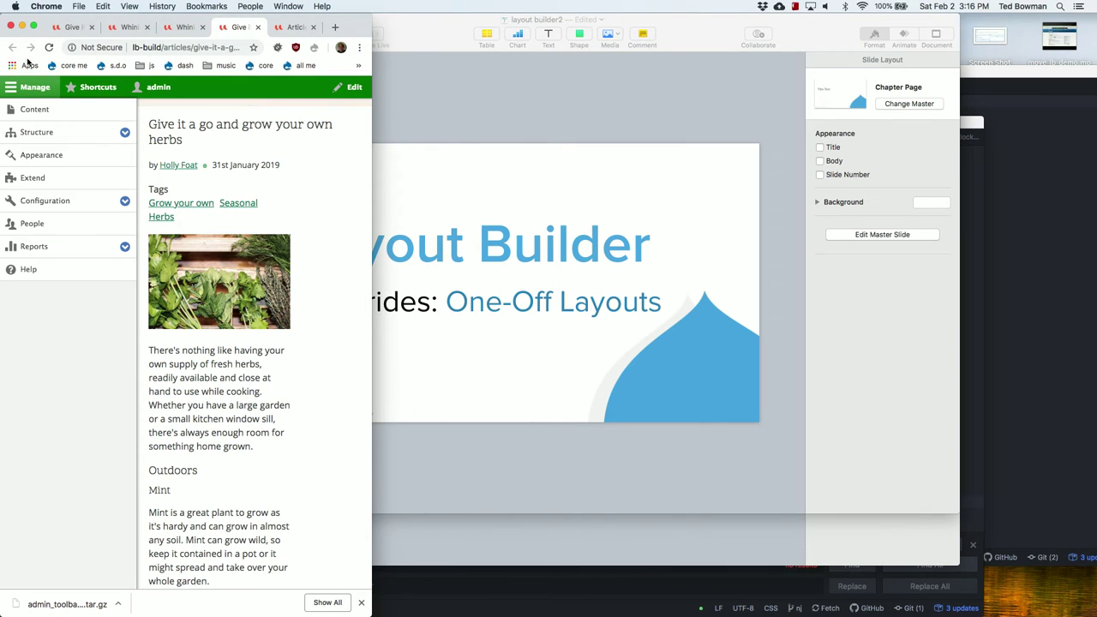
pyautogui.click(29, 91)
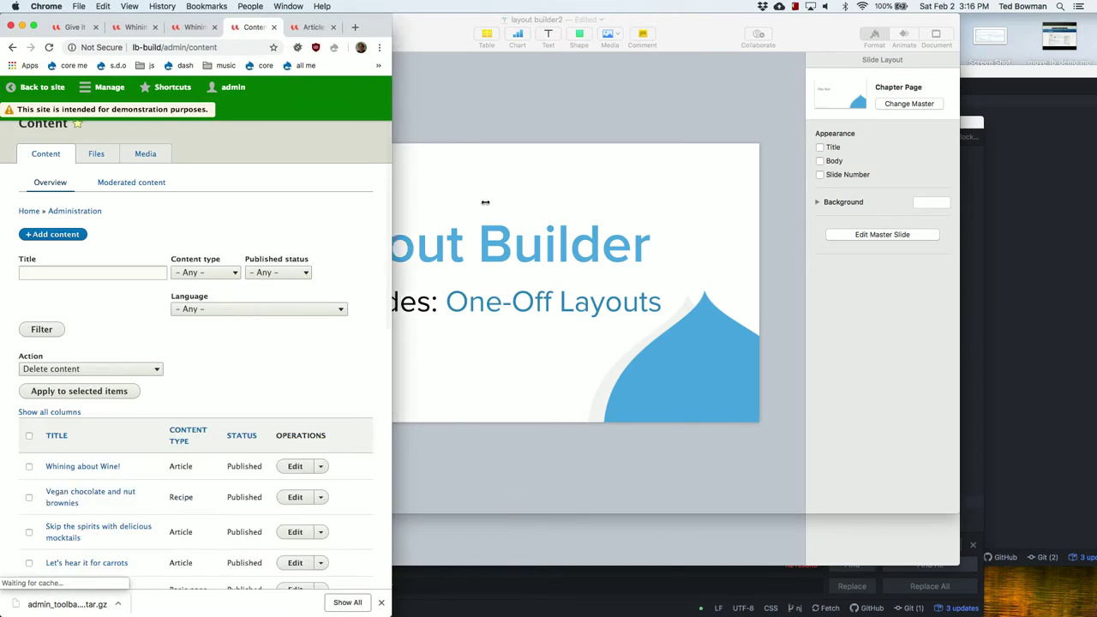
pyautogui.moveTo(372, 220); pyautogui.dragTo(673, 220)
pyautogui.press('super+bracketleft')
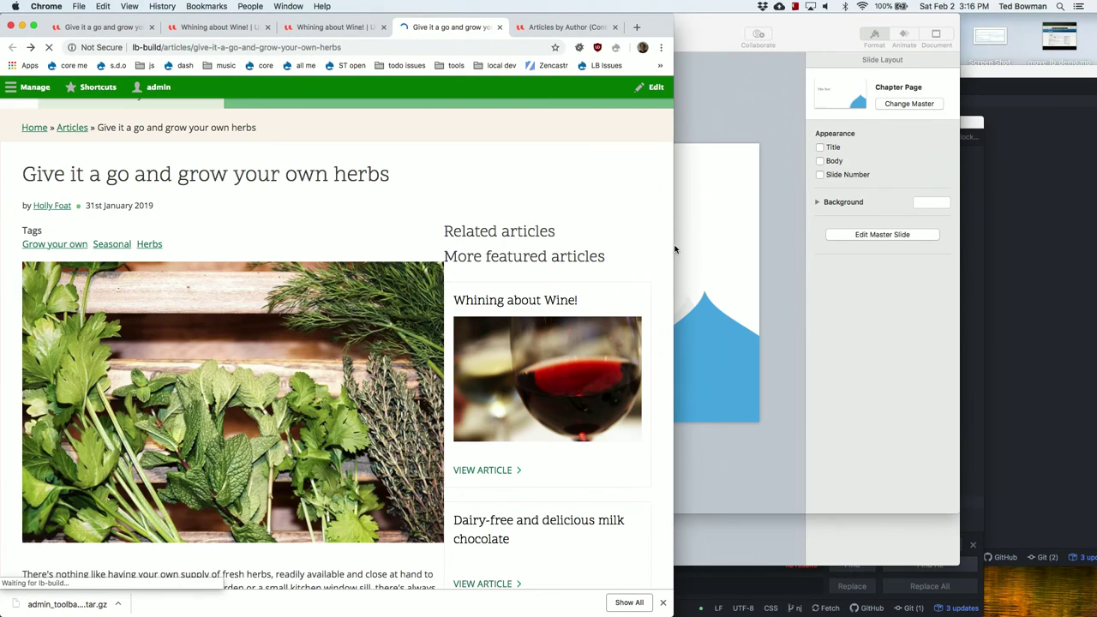
pyautogui.moveTo(673, 270); pyautogui.dragTo(227, 297)
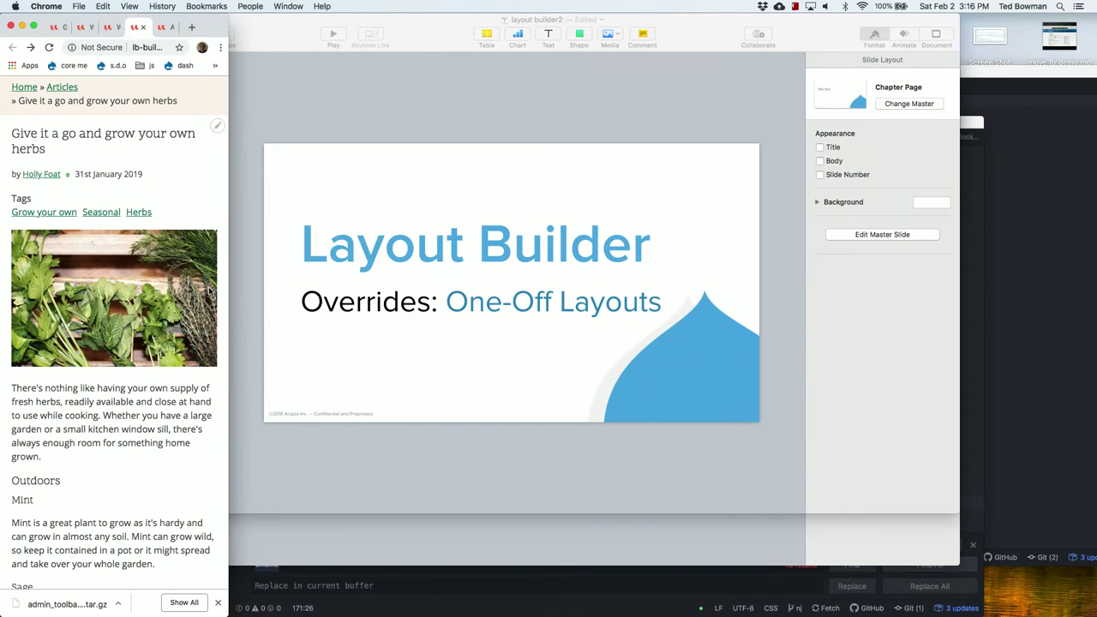
pyautogui.moveTo(229, 212); pyautogui.dragTo(987, 243)
# Return to the "Whining about Wine!" article and narrow the browser window to examine its overridden layout at a small width
pyautogui.click(410, 27)
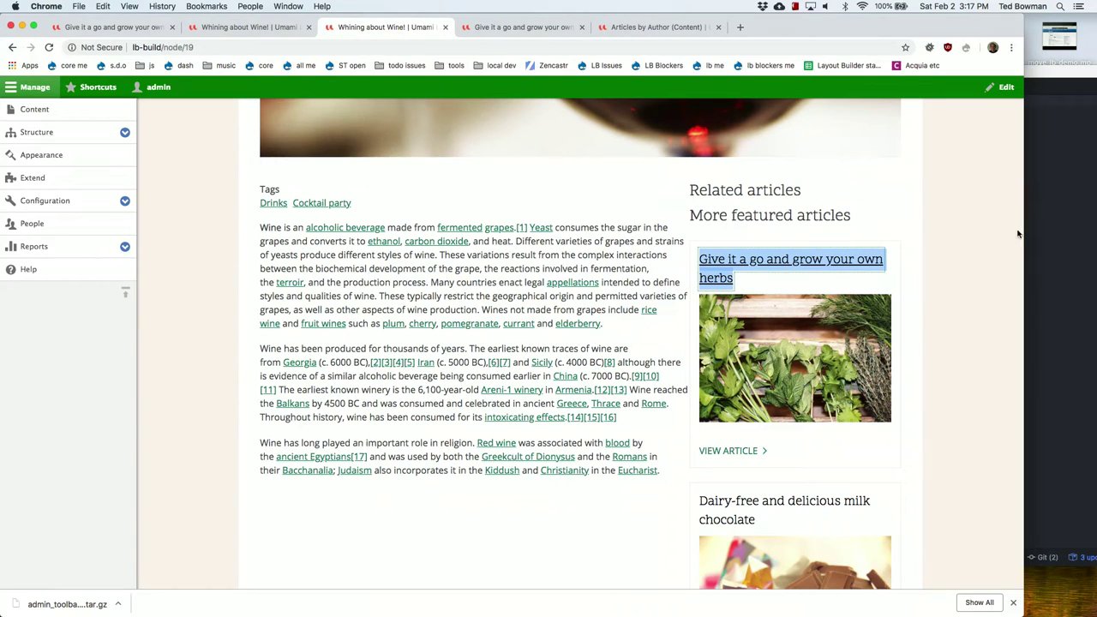
pyautogui.moveTo(1024, 267); pyautogui.dragTo(420, 236)
pyautogui.scroll(10, 286, 217)
pyautogui.scroll(-8, 286, 217)
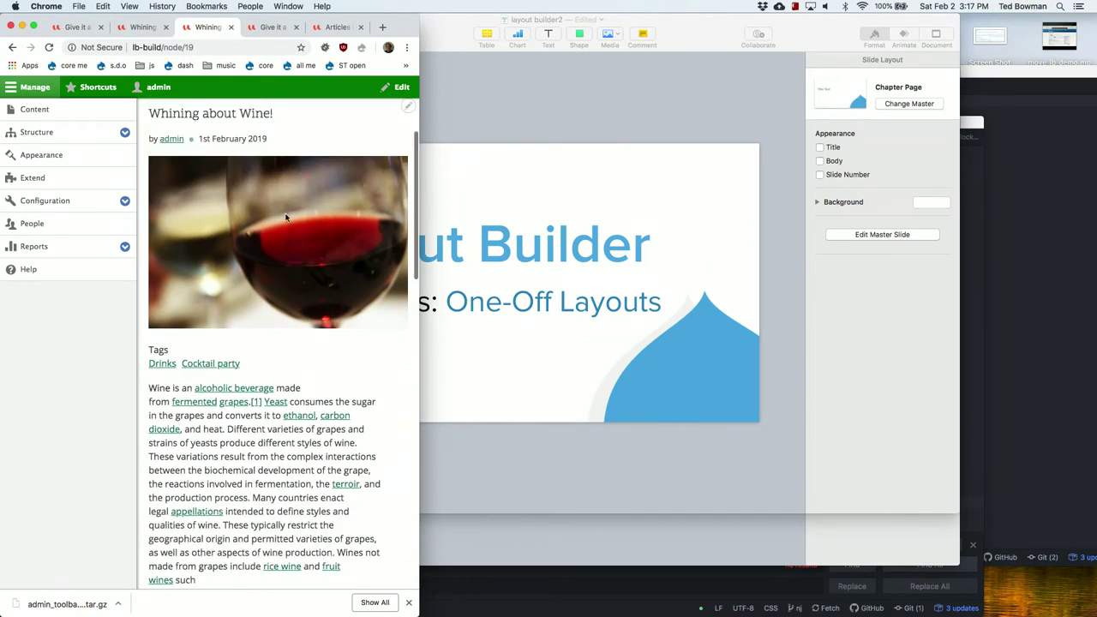
# Widen the browser window to review the "Whining about Wine!" article at full width, and switch to the Keynote presentation
pyautogui.scroll(-10, 286, 217)
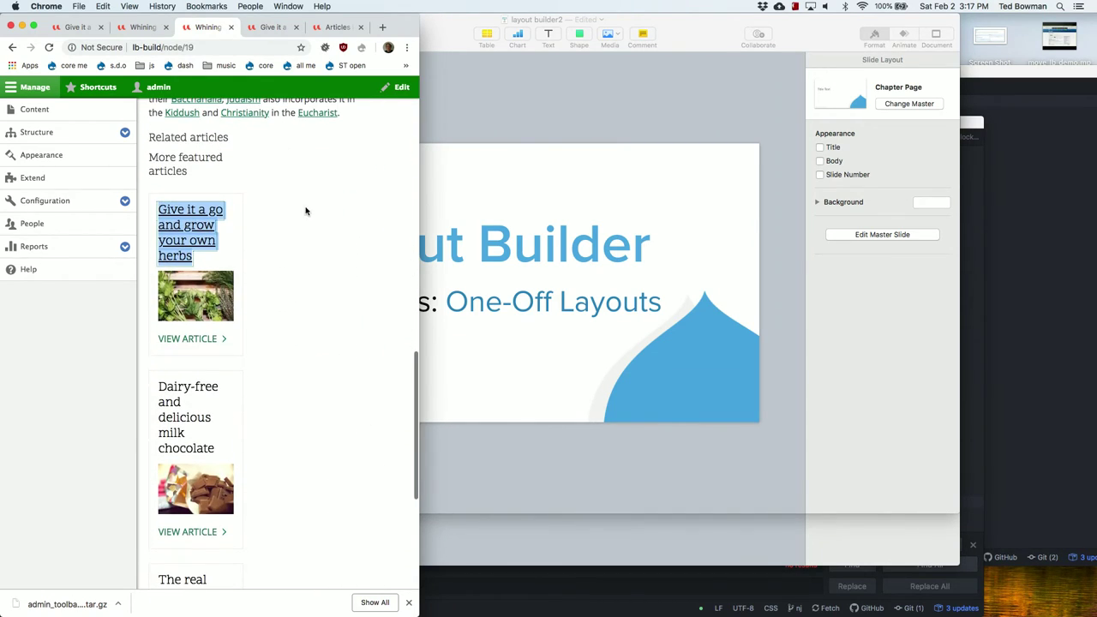
pyautogui.moveTo(419, 248); pyautogui.dragTo(1038, 298)
pyautogui.scroll(15, 608, 193)
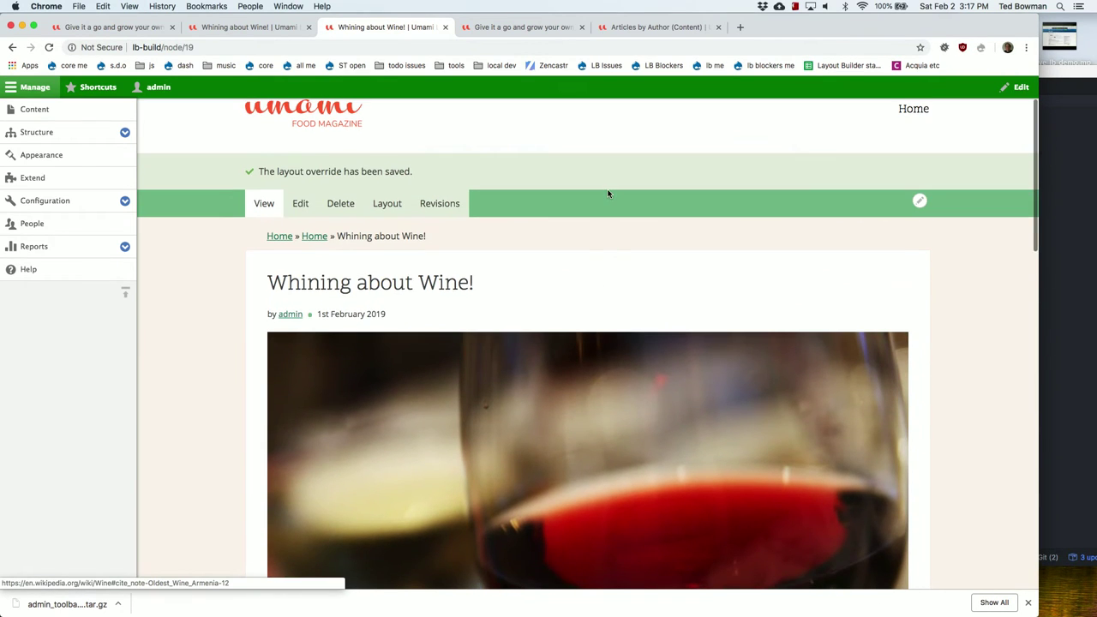
pyautogui.scroll(3, 608, 193)
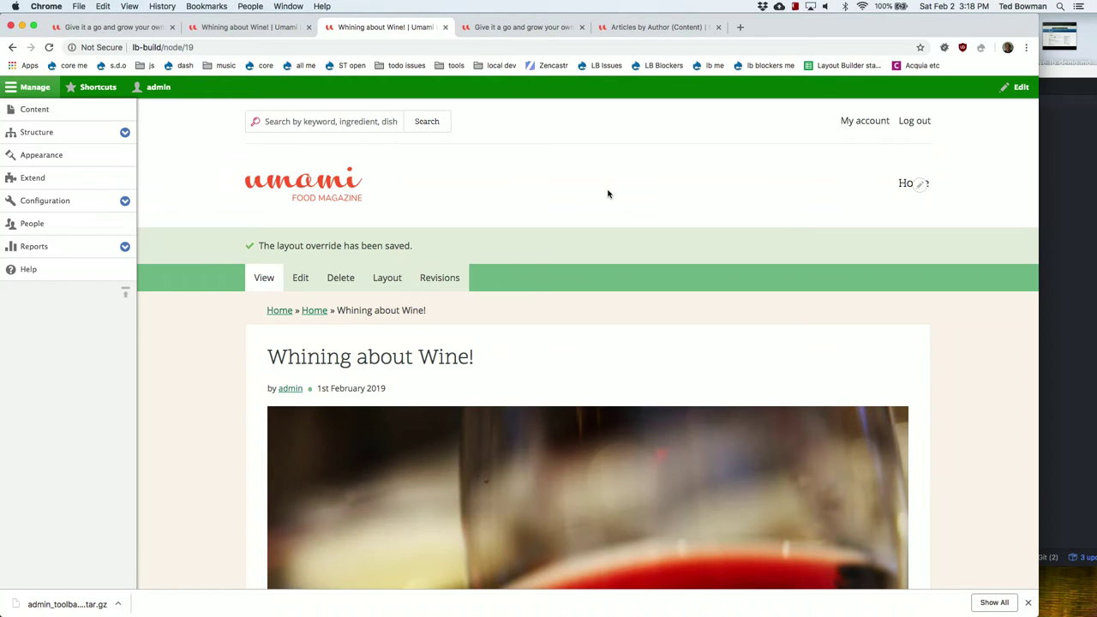
pyautogui.scroll(-5, 515, 351)
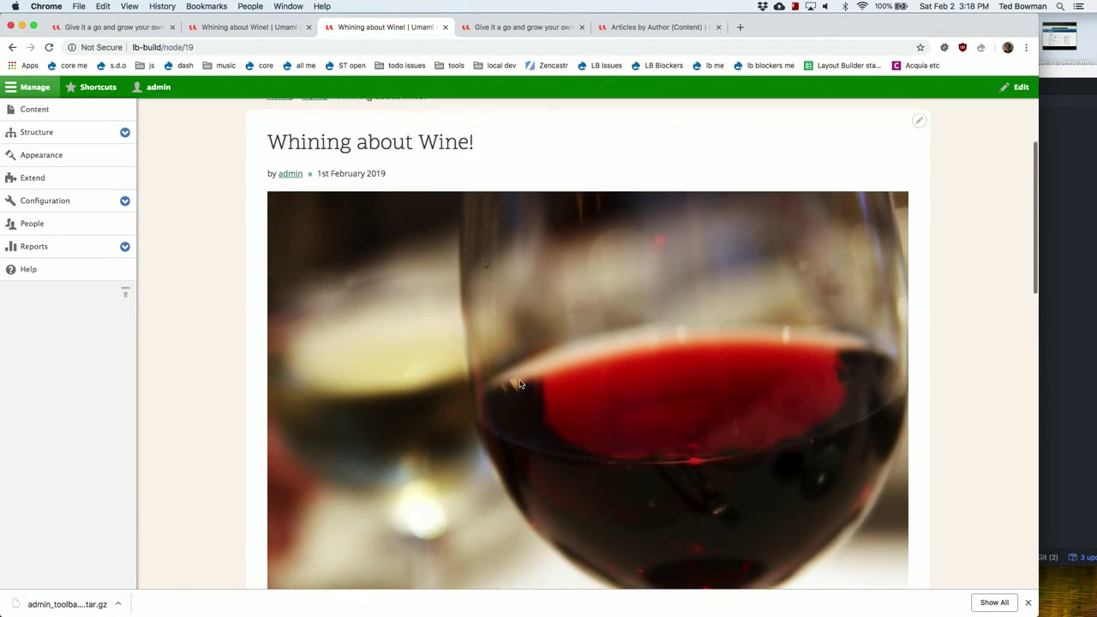
pyautogui.scroll(5, 520, 384)
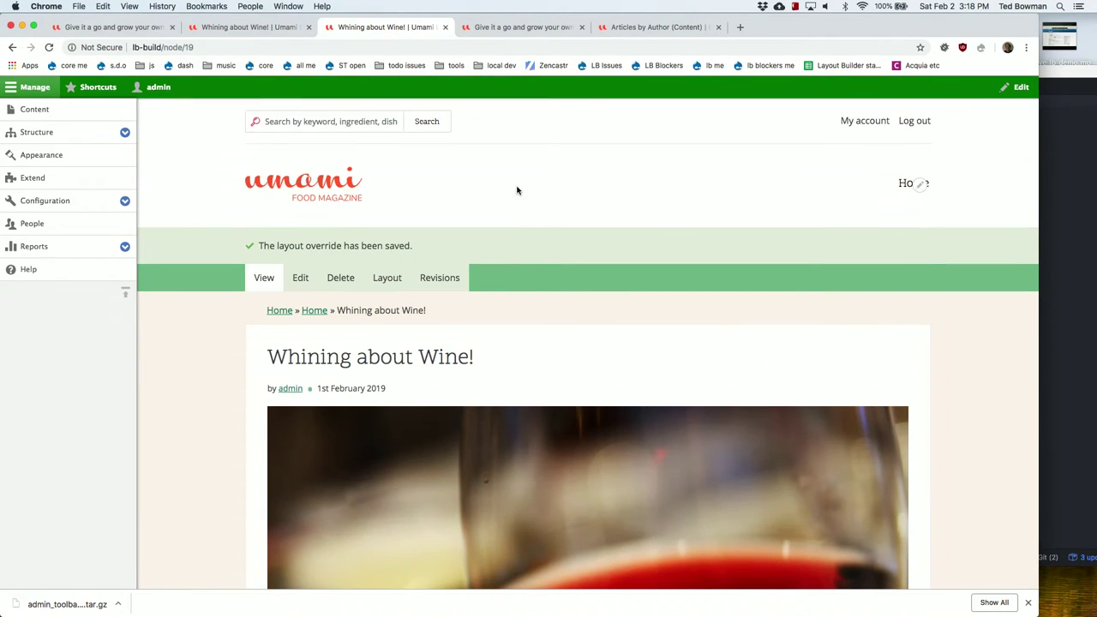
pyautogui.press('super+Tab')
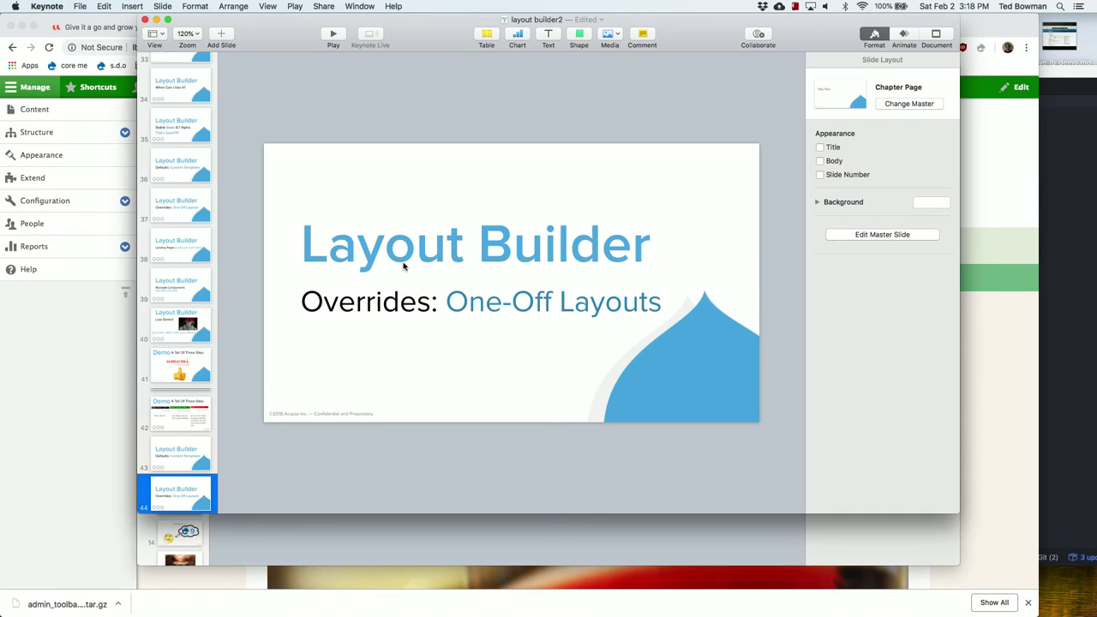
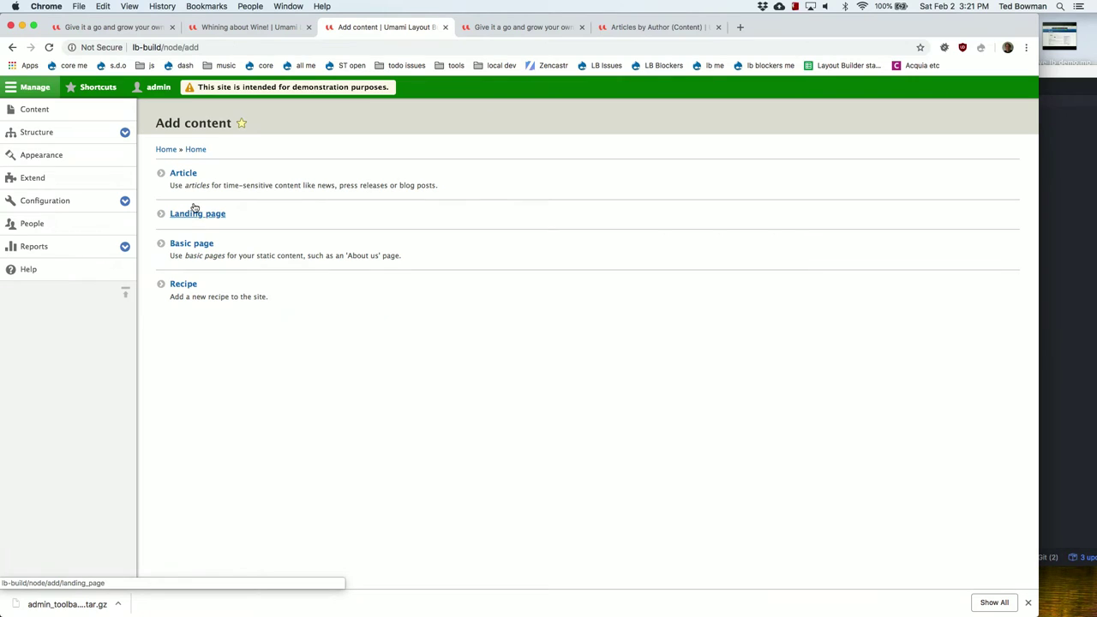
# Create a published landing page titled "My great page" and save it
pyautogui.click(196, 214)
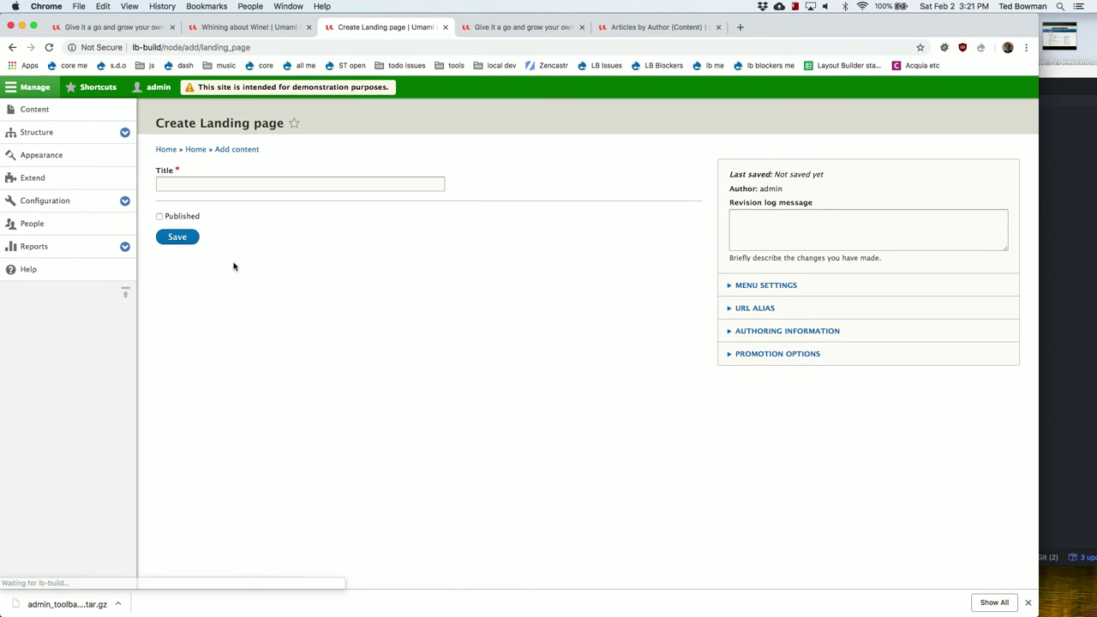
pyautogui.click(204, 187)
pyautogui.write('My greate')
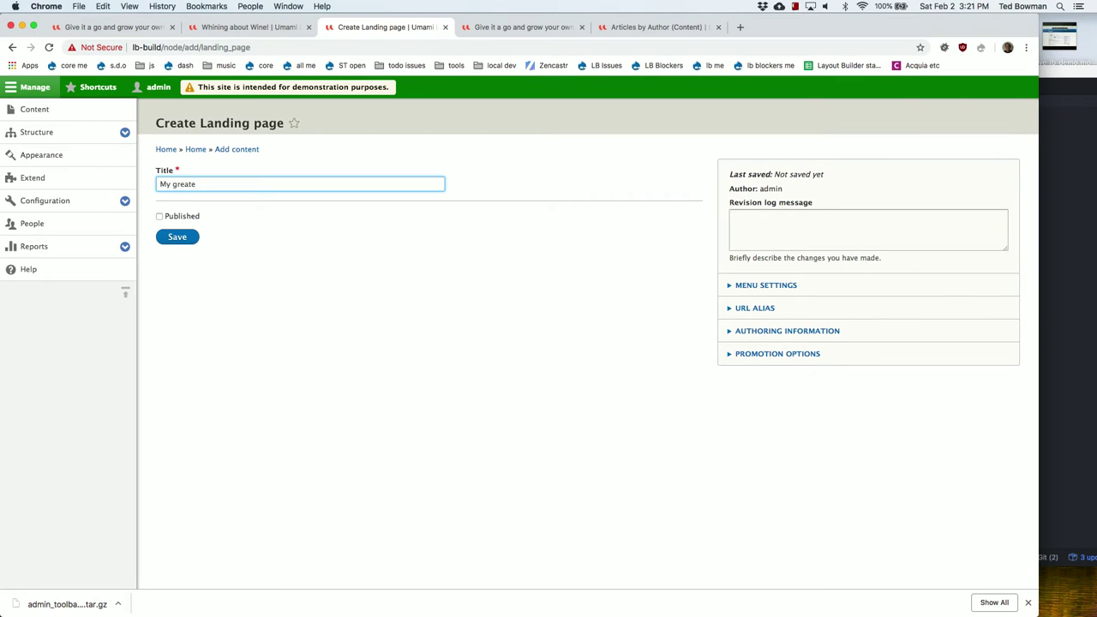
pyautogui.press('BackSpace')
pyautogui.write('page')
pyautogui.click(158, 217)
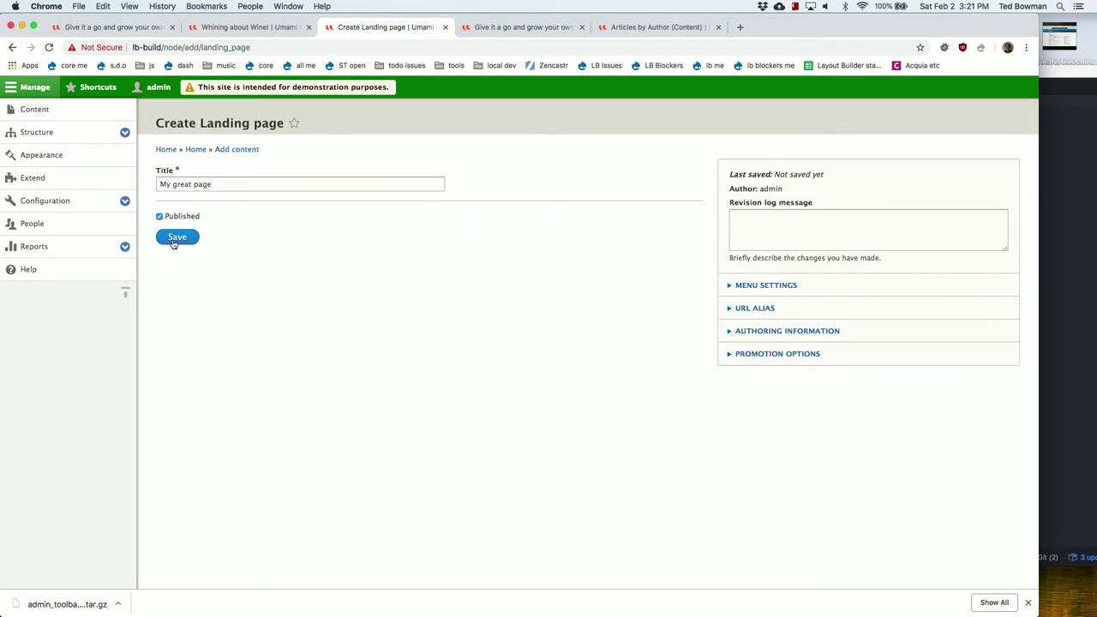
pyautogui.click(175, 240)
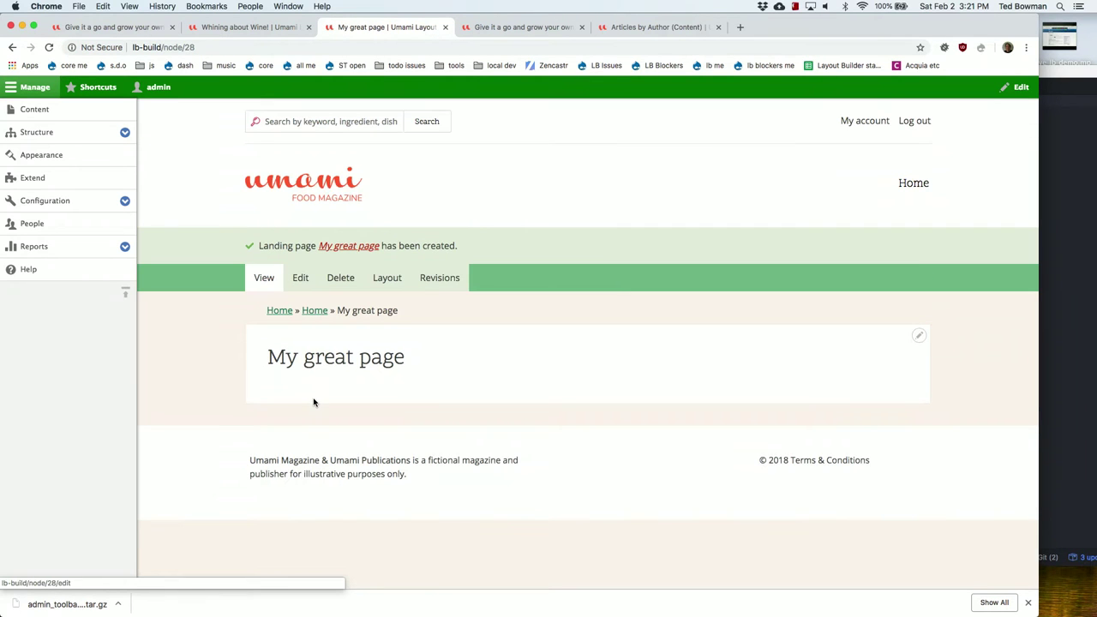
# Open the layout of "My great page" for editing, down to its empty section
pyautogui.click(390, 283)
pyautogui.scroll(-2, 413, 495)
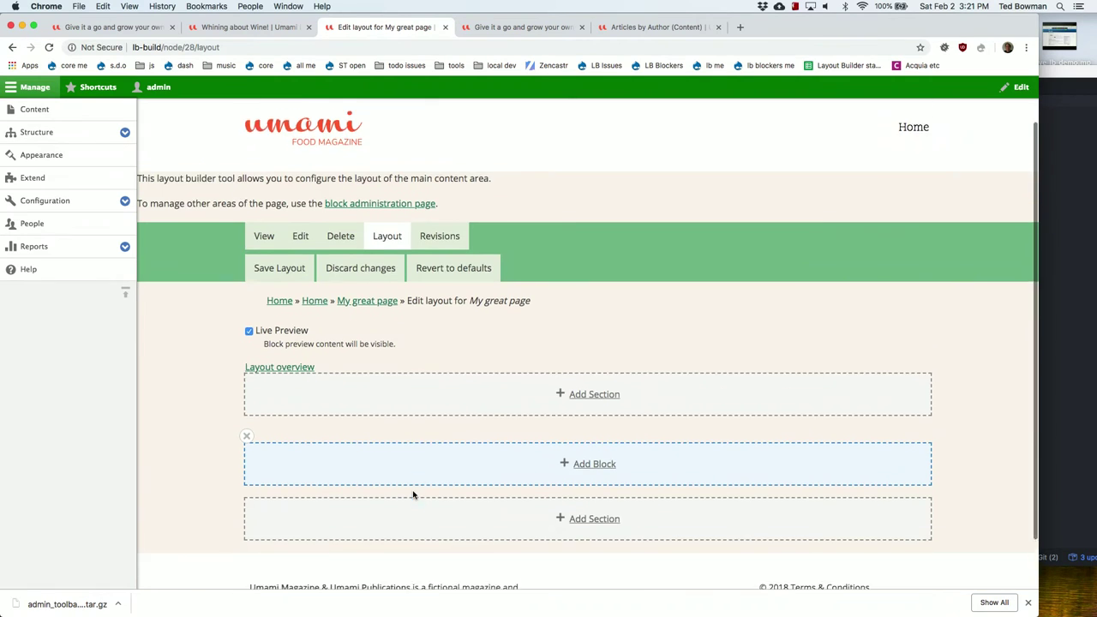
pyautogui.scroll(-2, 413, 495)
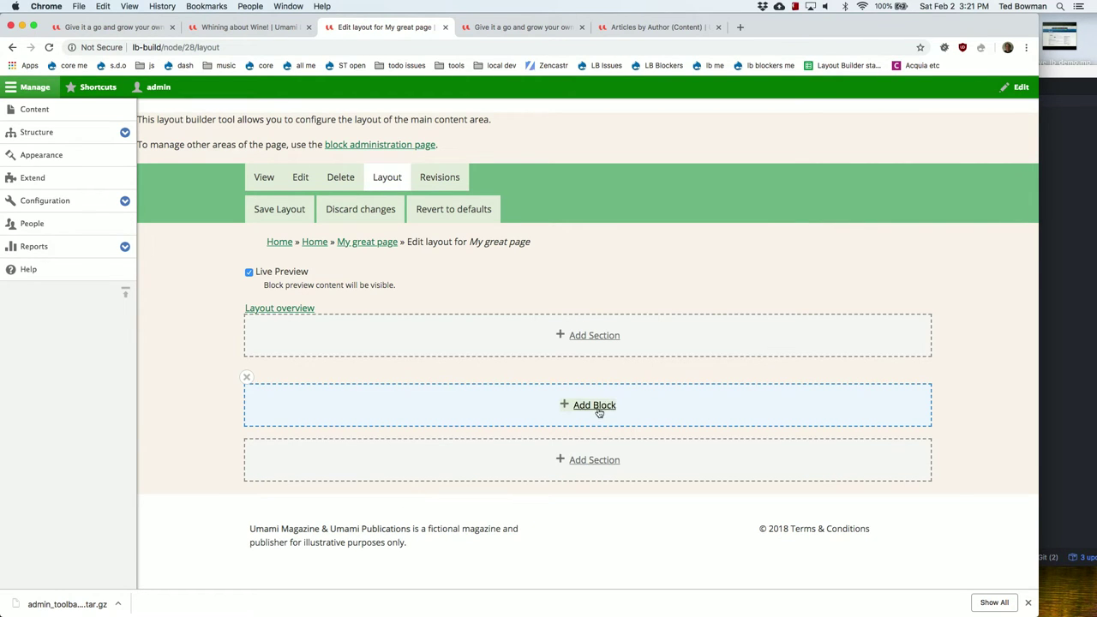
# Go to the original Umami site's home page from its article on growing your own herbs
pyautogui.click(518, 27)
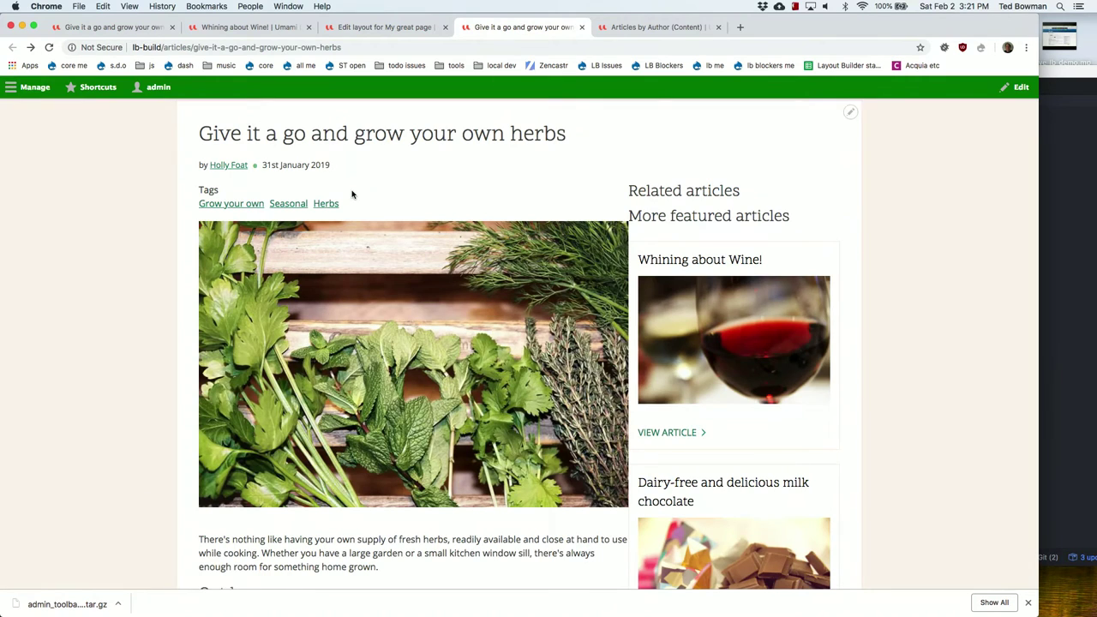
pyautogui.scroll(5, 351, 191)
pyautogui.click(250, 206)
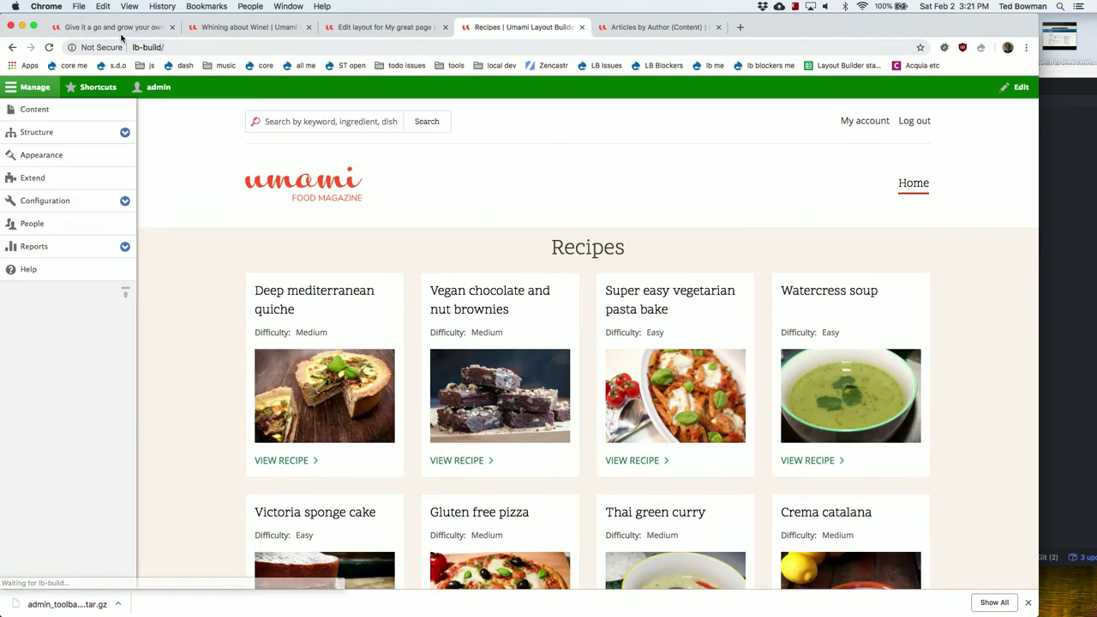
pyautogui.click(111, 26)
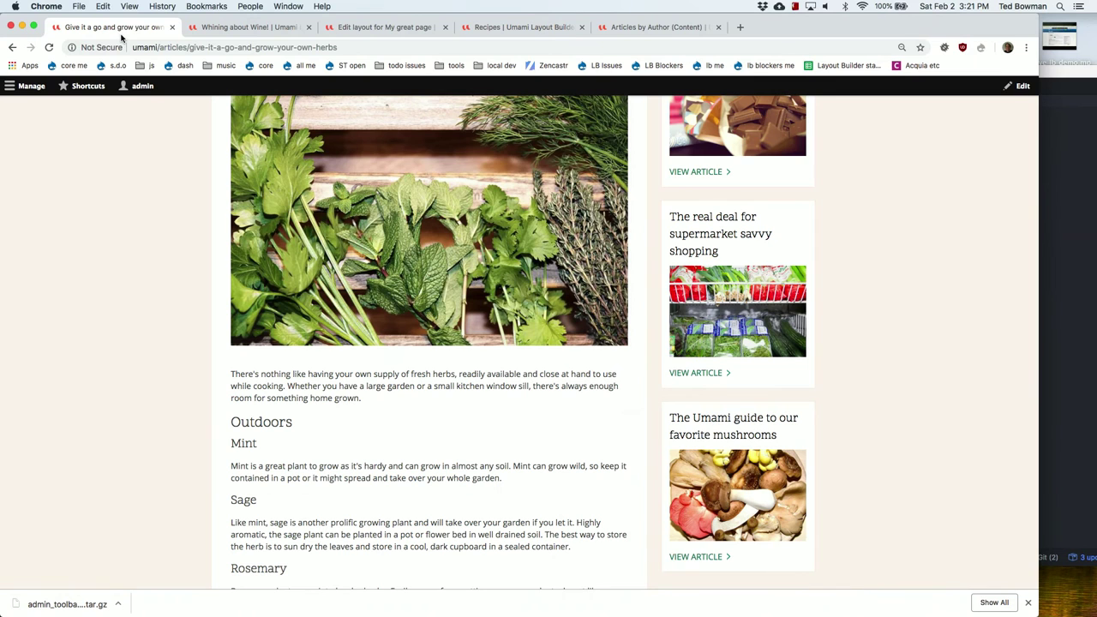
pyautogui.scroll(3, 411, 231)
pyautogui.scroll(3, 410, 231)
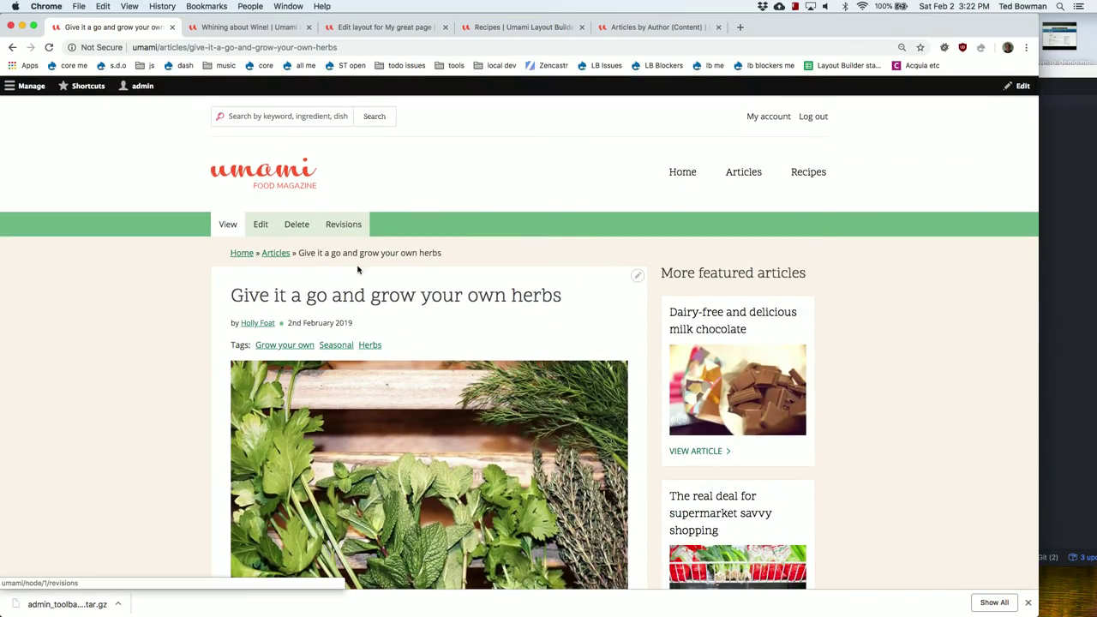
pyautogui.click(277, 175)
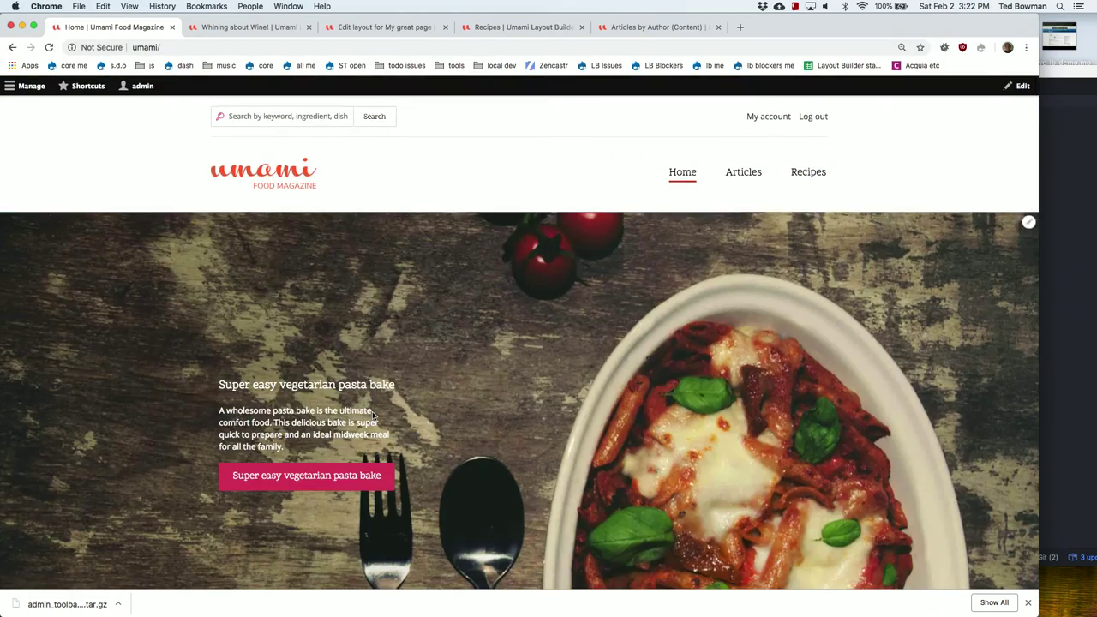
# Examine how the Umami home page is composed, from the hero banner through the featured content and heading to the recipe collections and footer
pyautogui.scroll(-5, 373, 416)
pyautogui.scroll(4, 373, 416)
pyautogui.scroll(2, 372, 416)
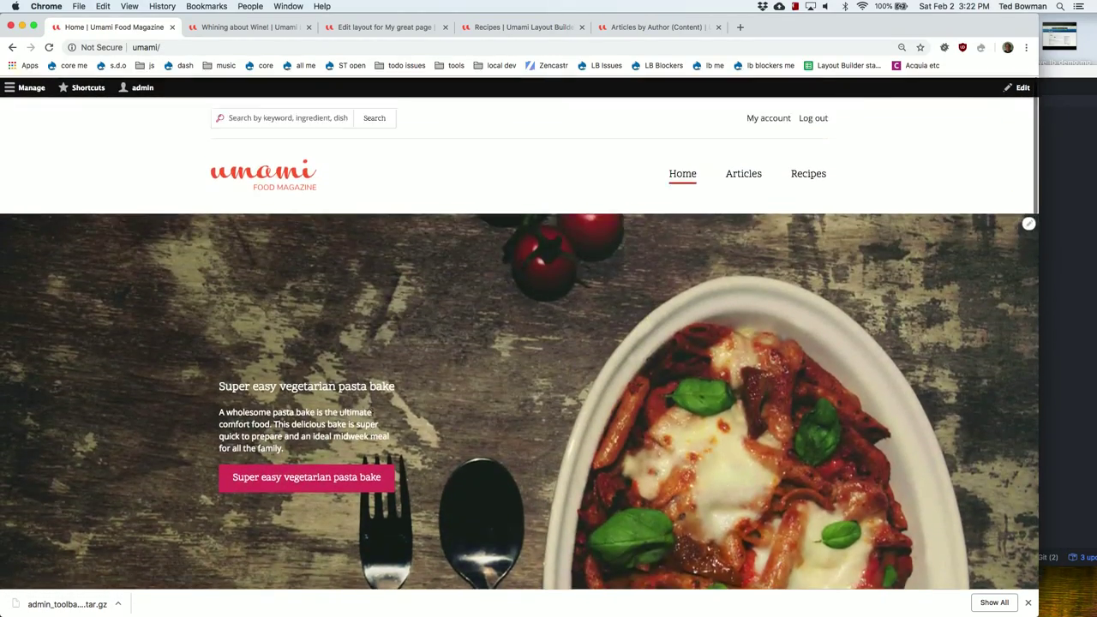
pyautogui.scroll(-4, 372, 416)
pyautogui.scroll(4, 372, 415)
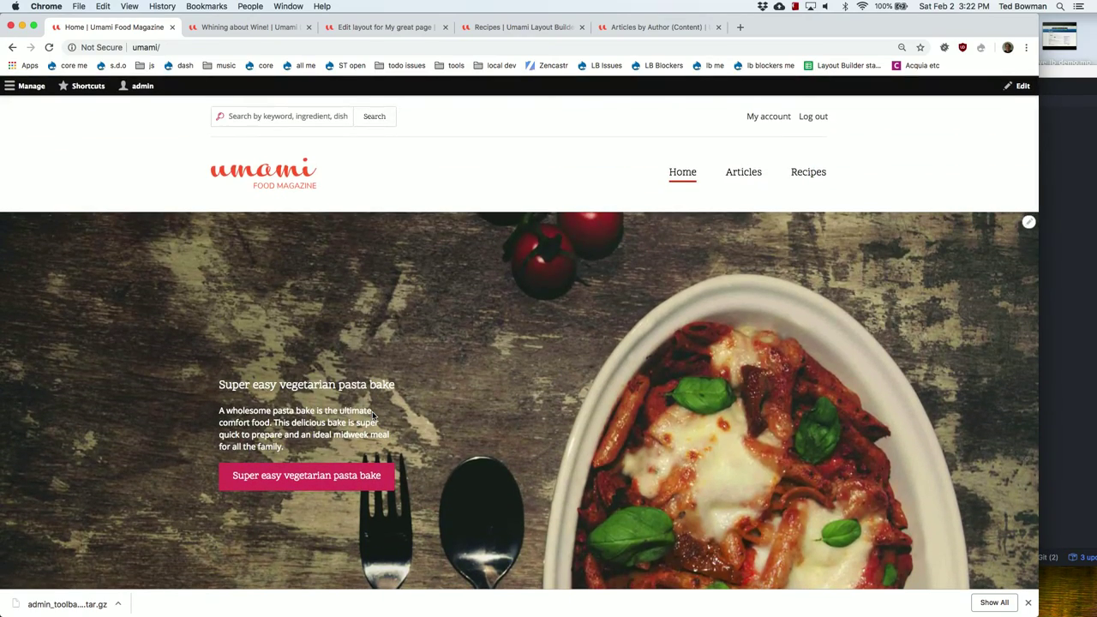
pyautogui.scroll(-4, 372, 415)
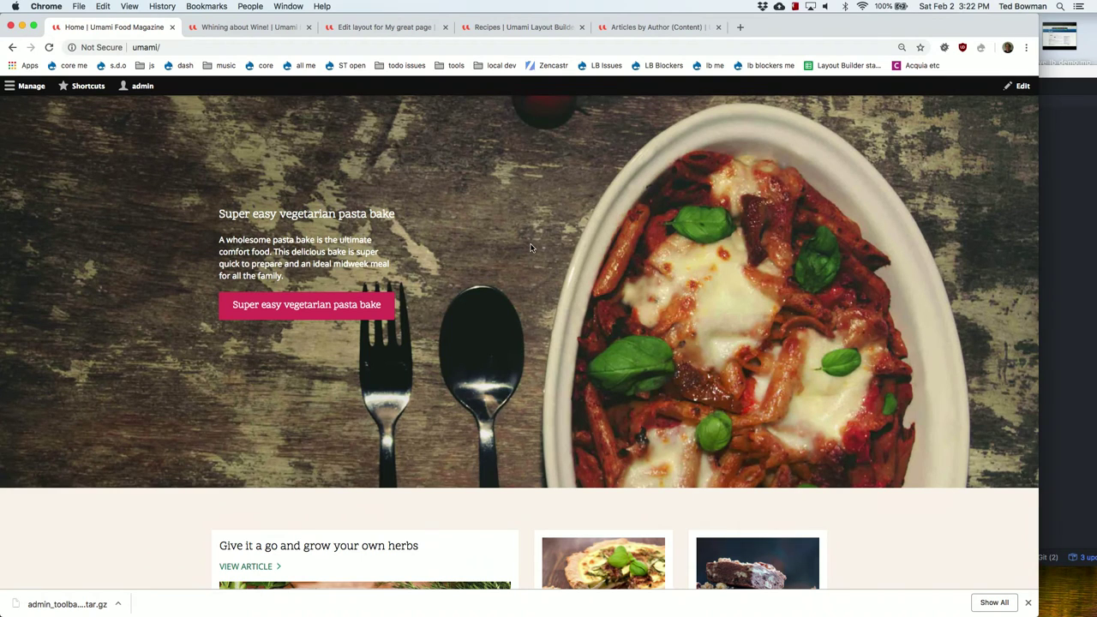
pyautogui.scroll(-7, 531, 248)
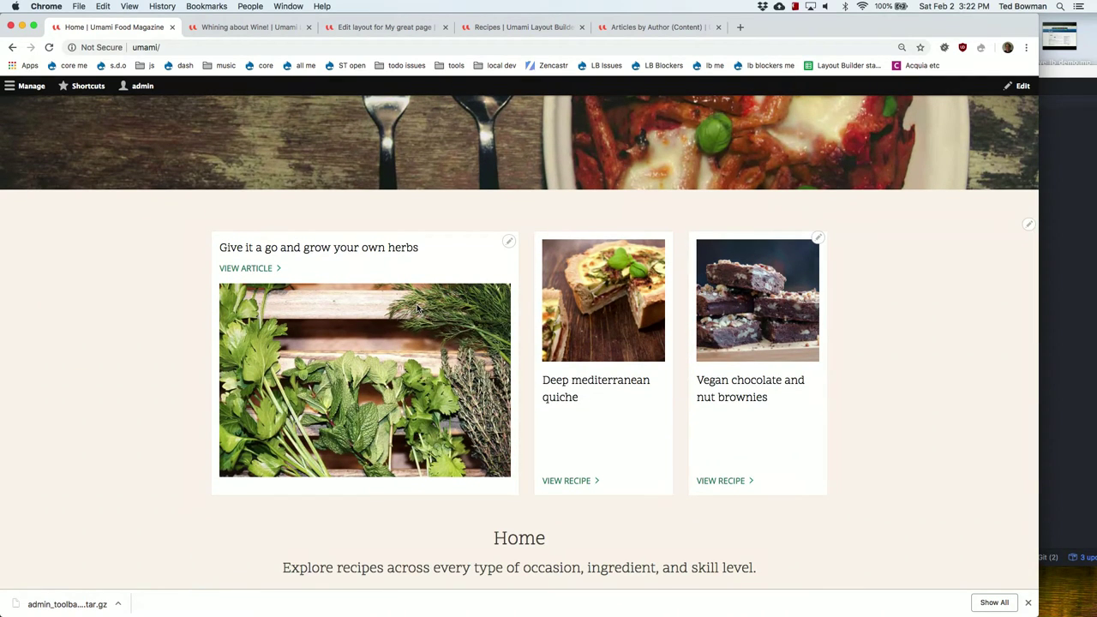
pyautogui.scroll(-1, 418, 309)
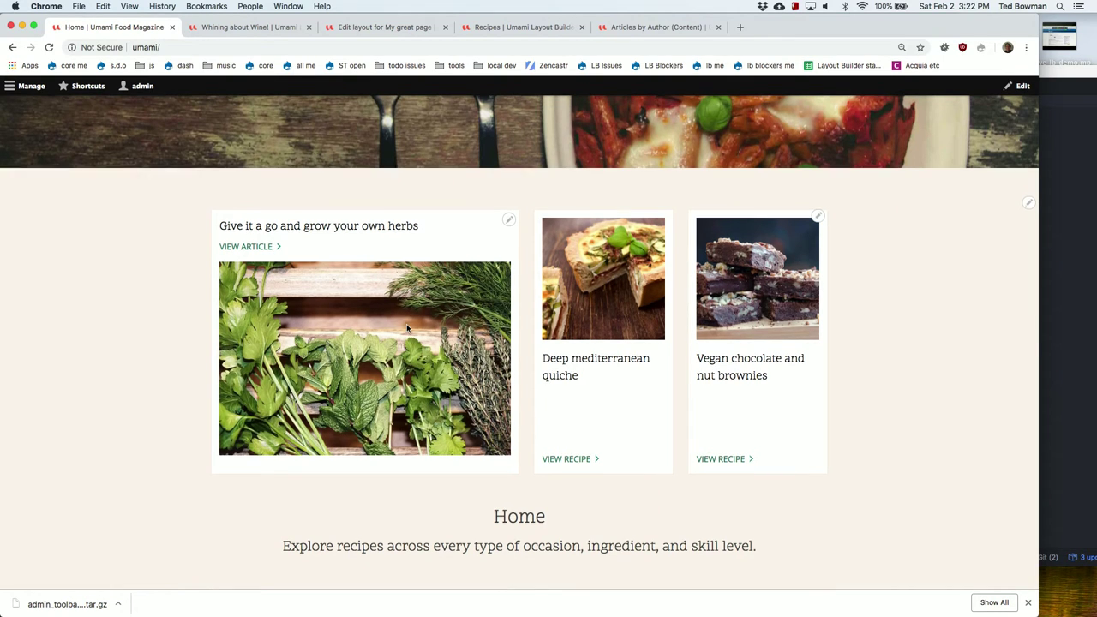
pyautogui.scroll(-3, 455, 377)
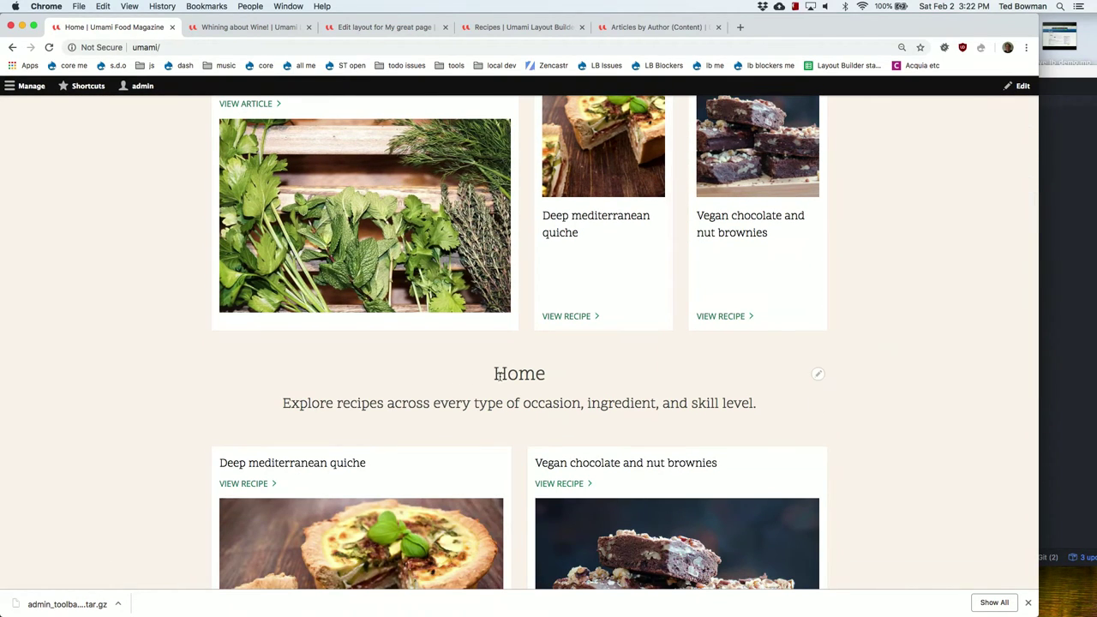
pyautogui.moveTo(477, 379); pyautogui.dragTo(553, 377)
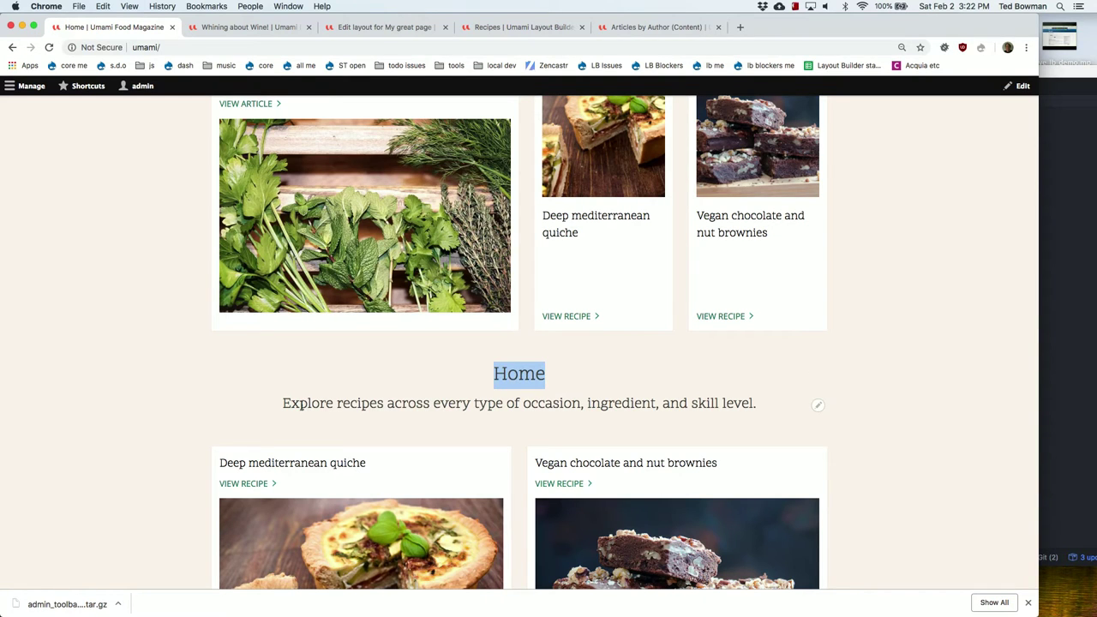
pyautogui.moveTo(302, 406); pyautogui.dragTo(583, 421)
pyautogui.scroll(-6, 648, 421)
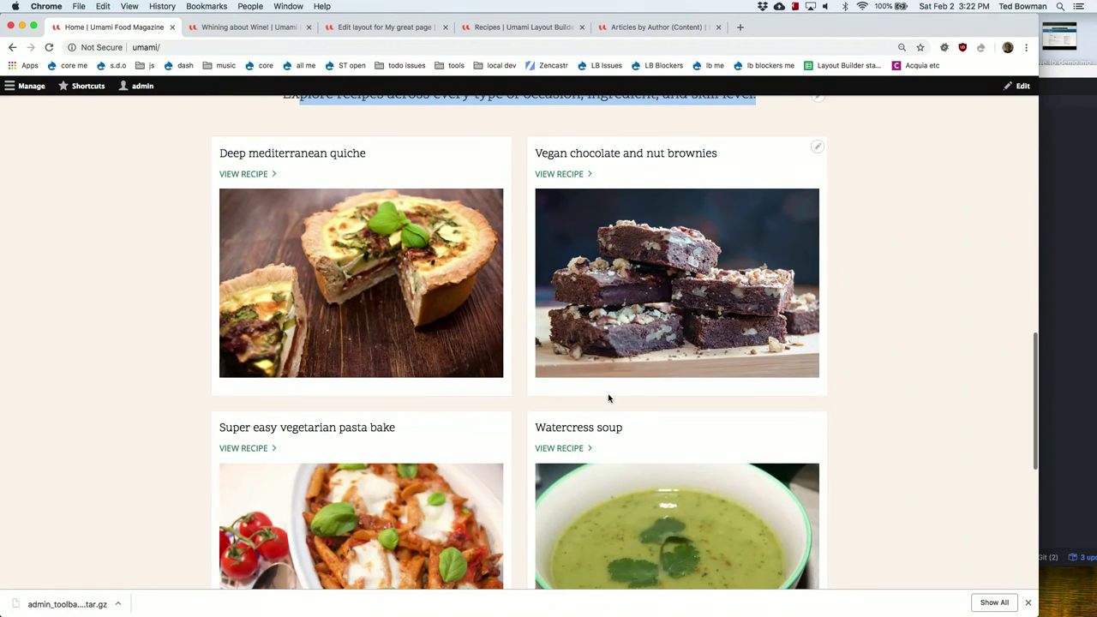
pyautogui.scroll(3, 539, 411)
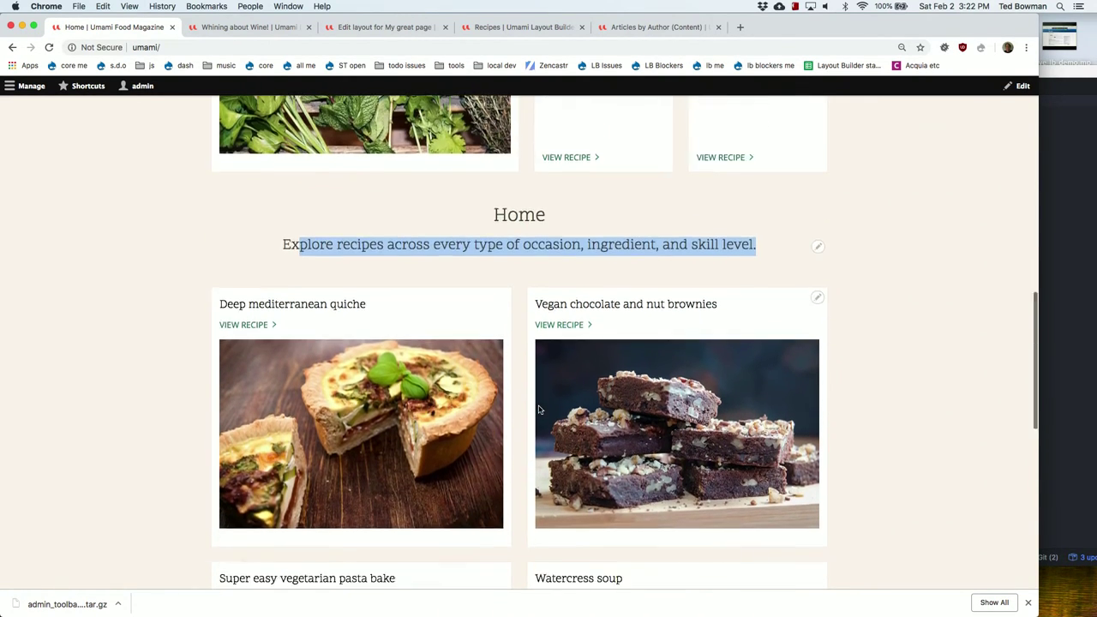
pyautogui.scroll(-10, 538, 410)
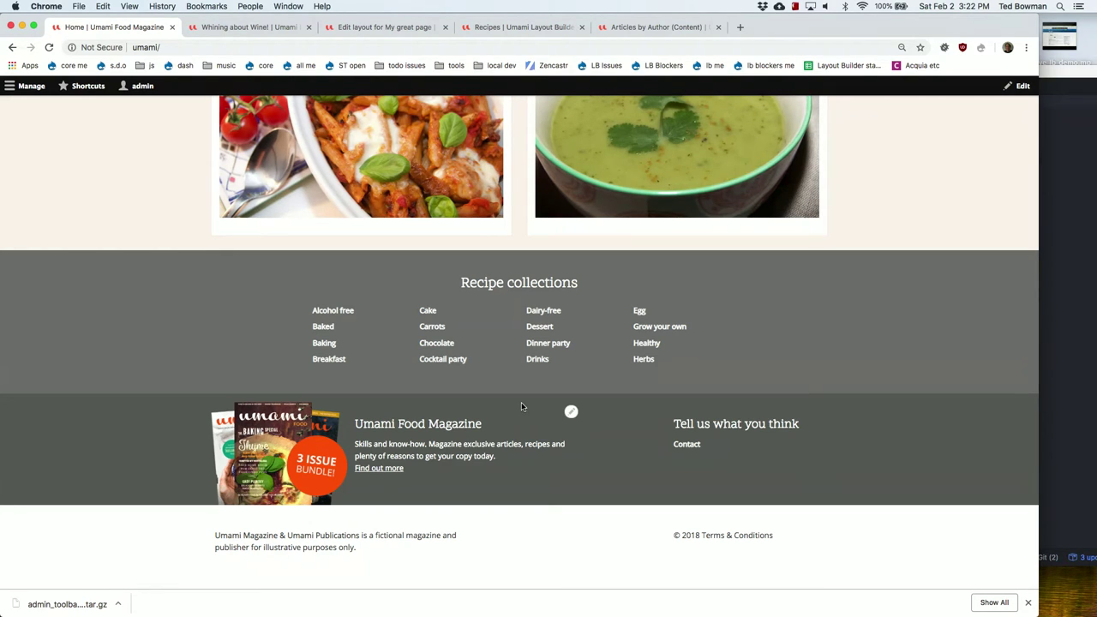
pyautogui.scroll(5, 521, 402)
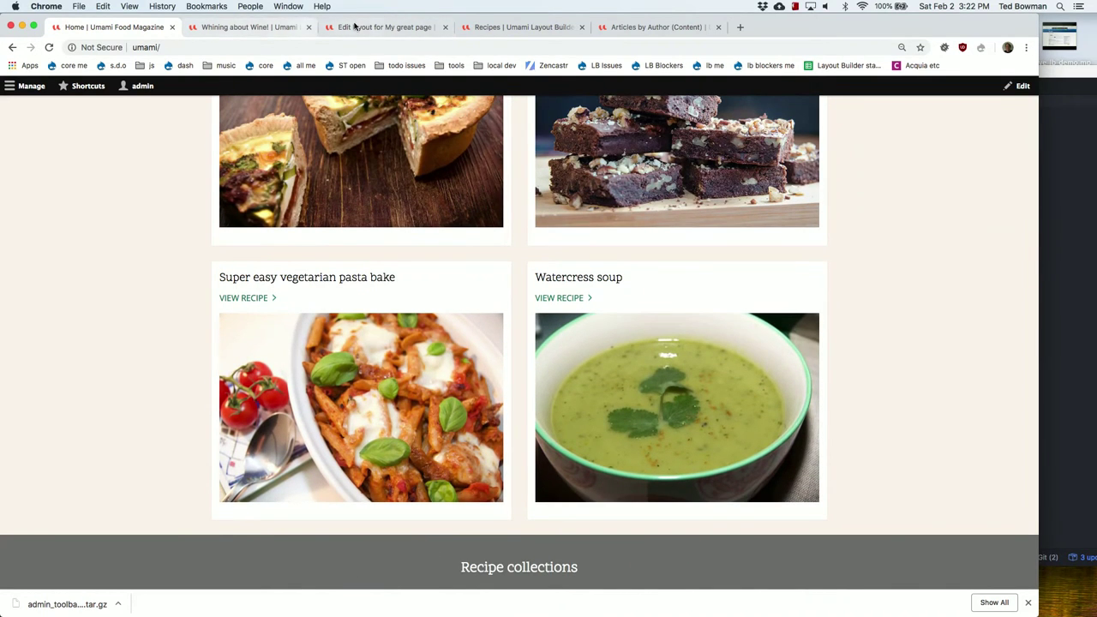
# Add the custom Umami Recipes Banner block, with its title displayed, to the empty section of the "My great page" layout
pyautogui.click(382, 27)
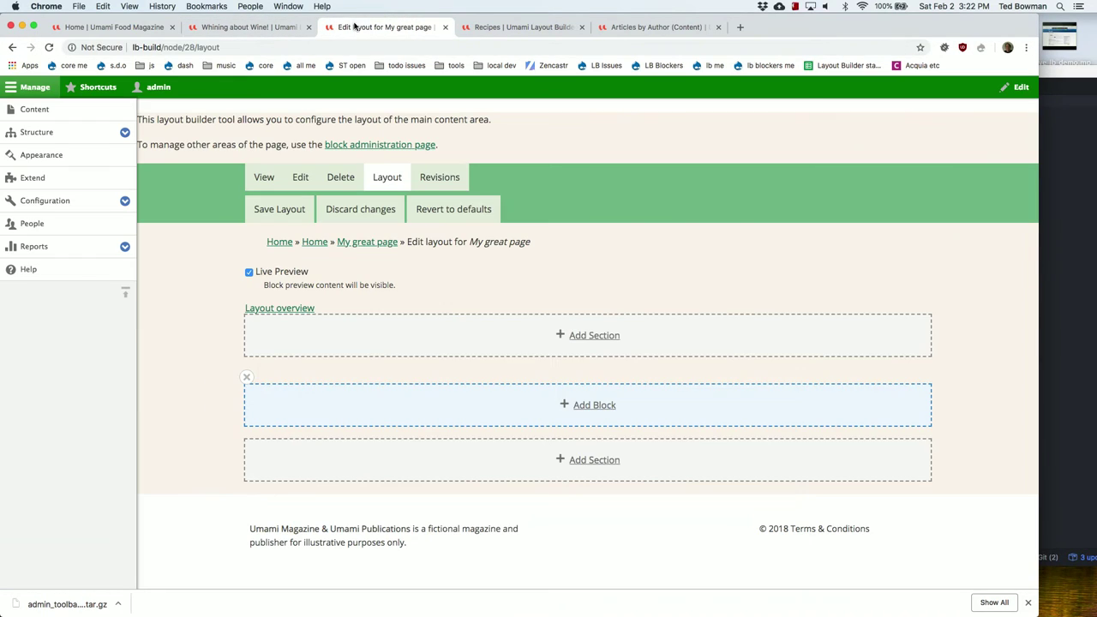
pyautogui.click(602, 408)
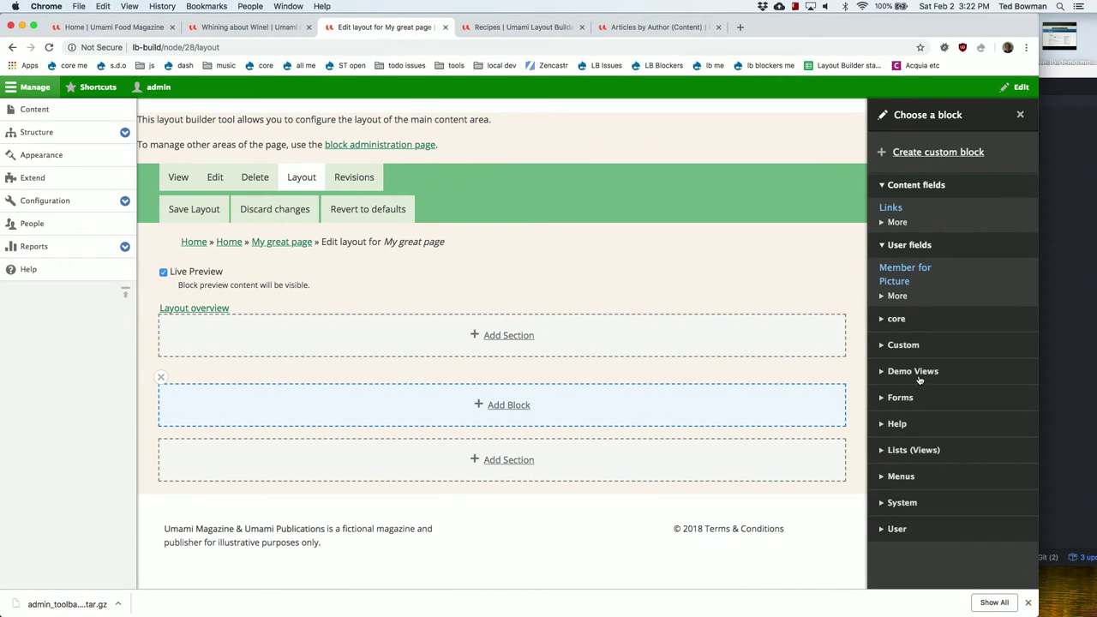
pyautogui.click(904, 345)
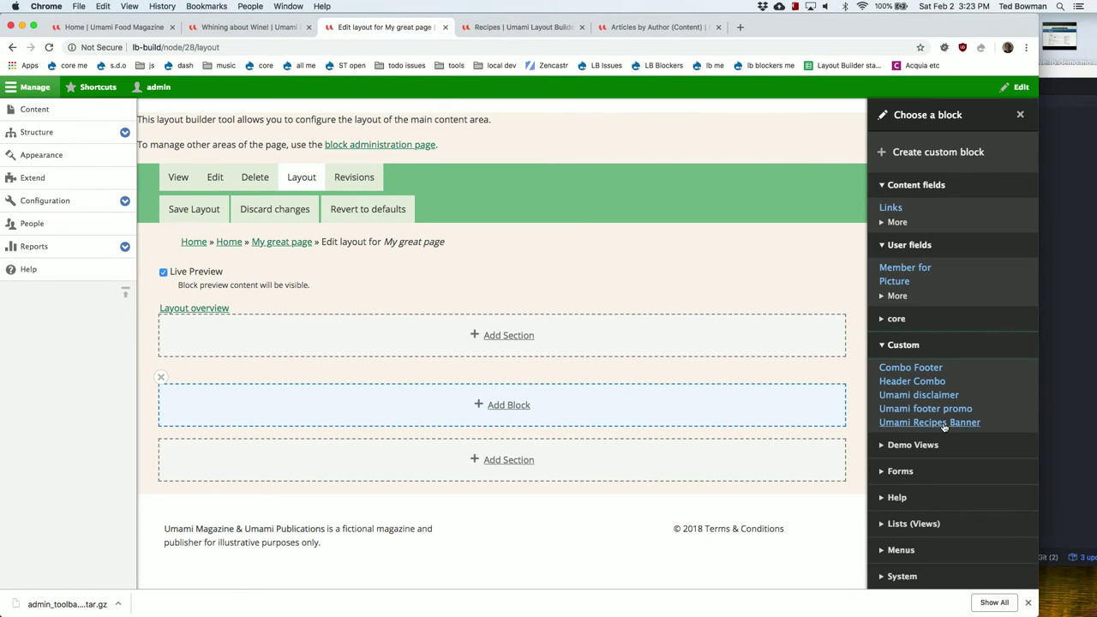
pyautogui.click(943, 421)
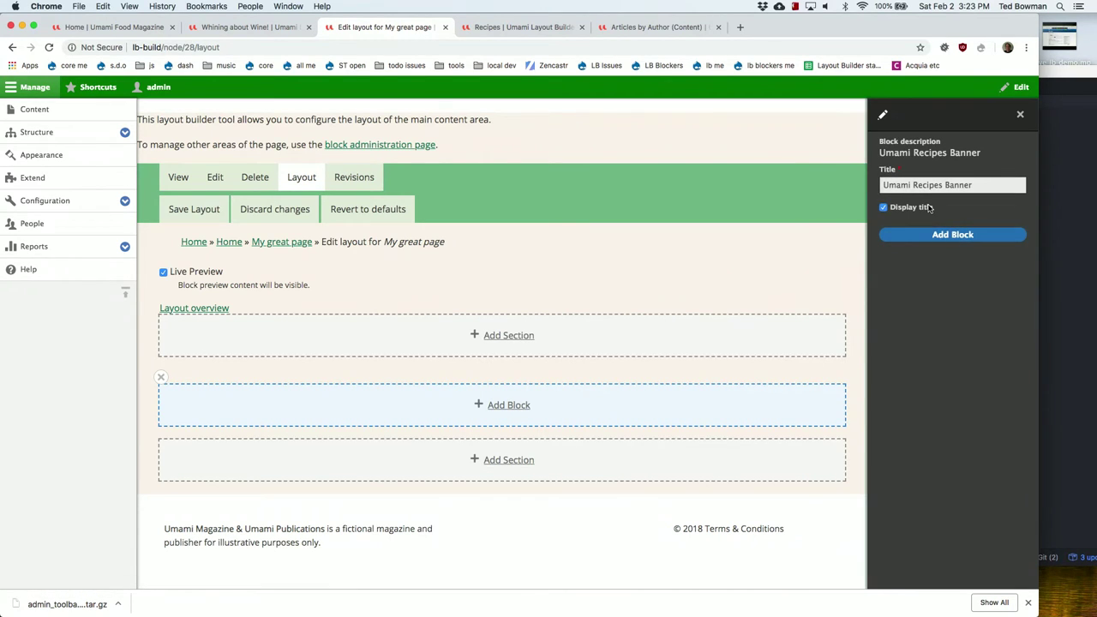
pyautogui.click(960, 234)
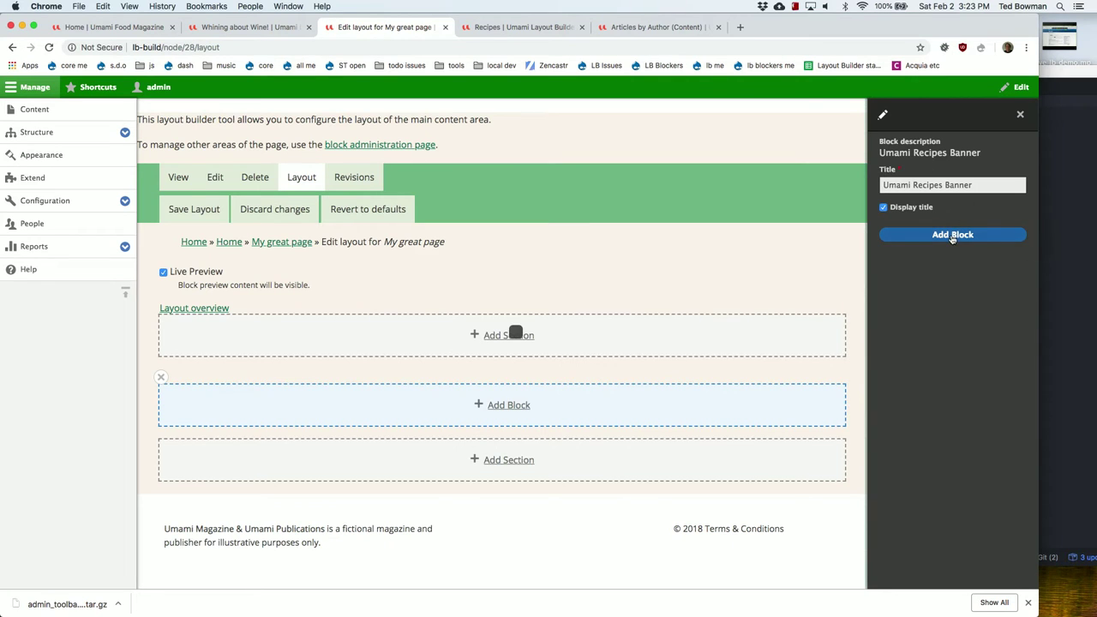
pyautogui.scroll(-3, 744, 411)
pyautogui.scroll(-2, 740, 432)
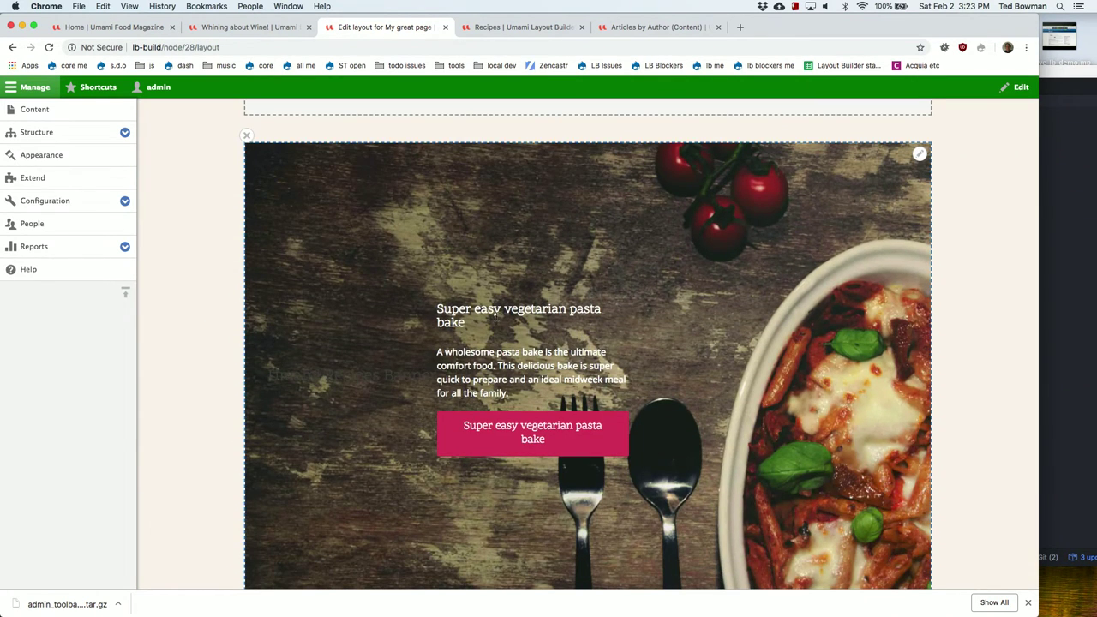
# Remove the Umami Recipes Banner block from the "My great page" layout
pyautogui.scroll(1, 494, 314)
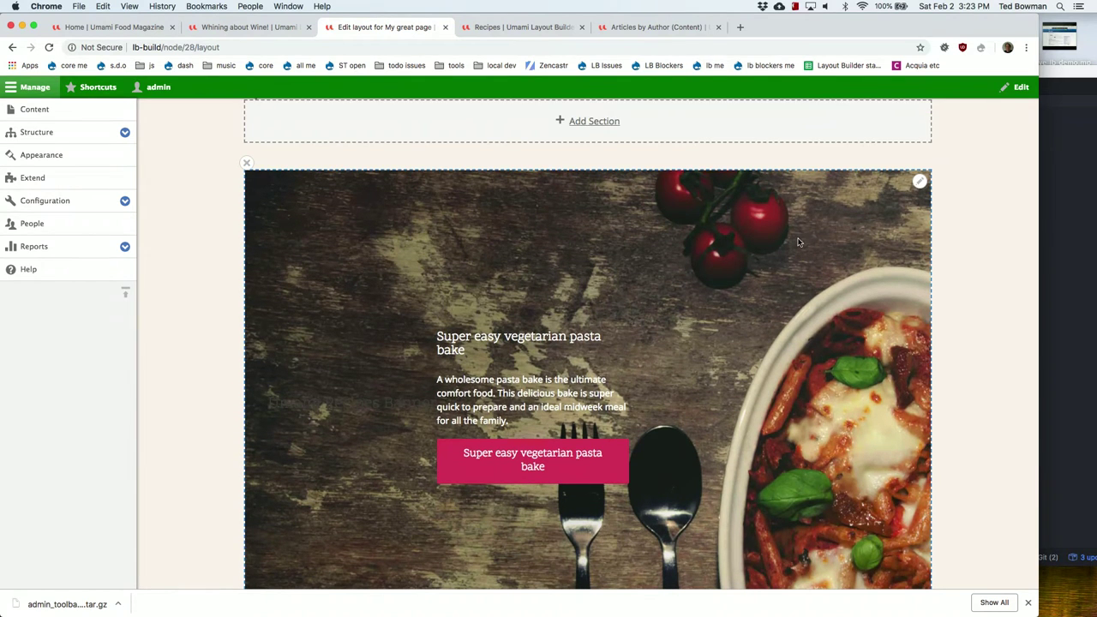
pyautogui.click(919, 182)
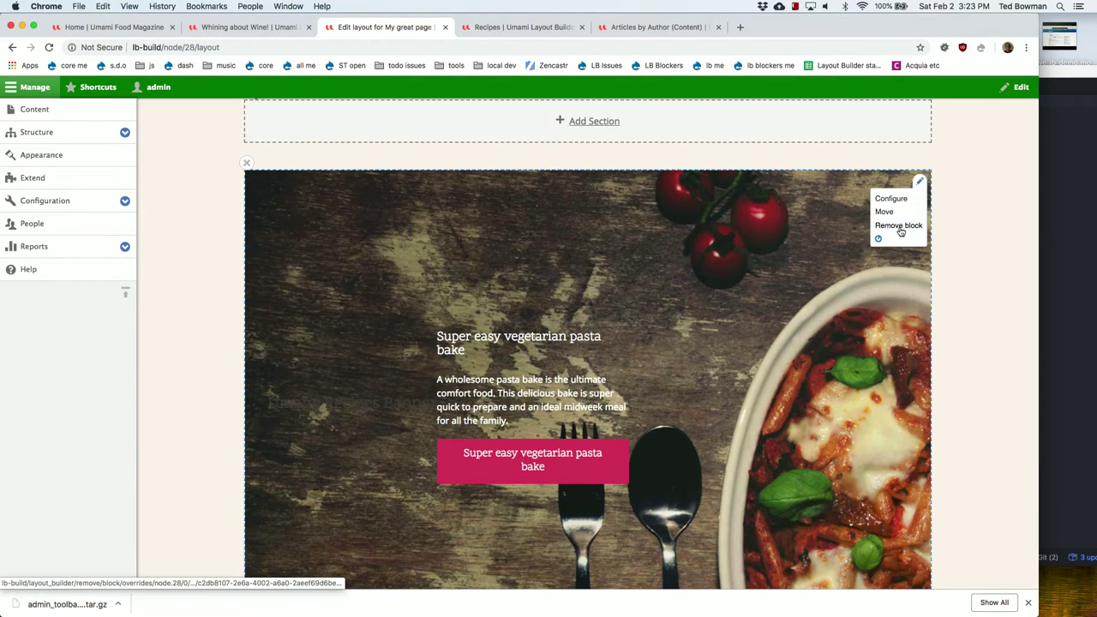
pyautogui.click(898, 226)
pyautogui.click(910, 168)
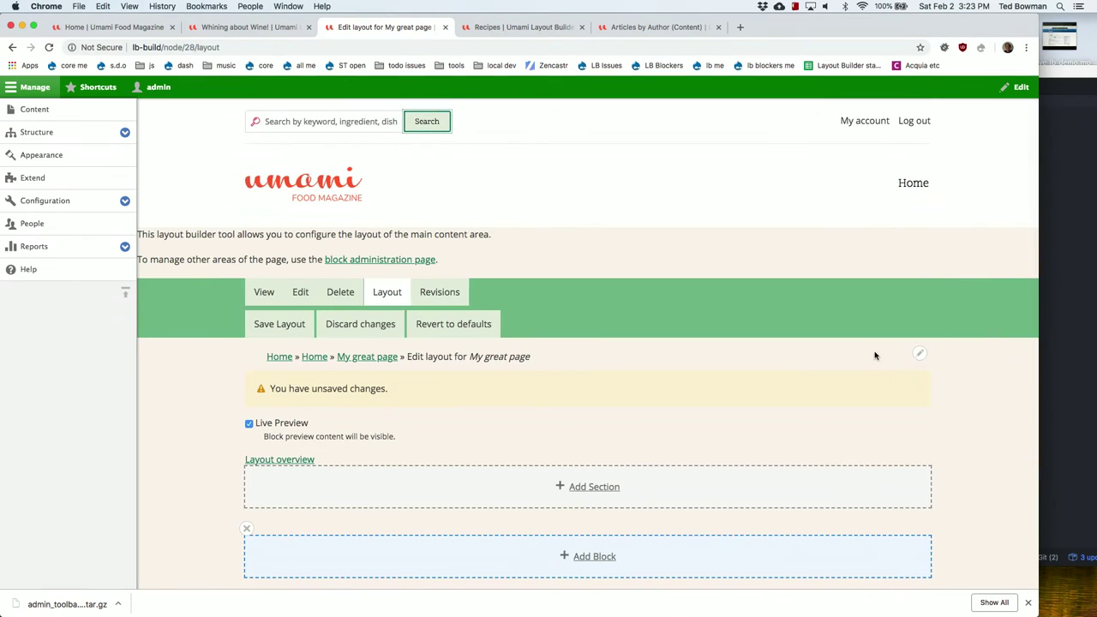
# Start a new inline Banner block in the empty section, using "pasta" as both the block title and the banner title
pyautogui.scroll(-5, 745, 446)
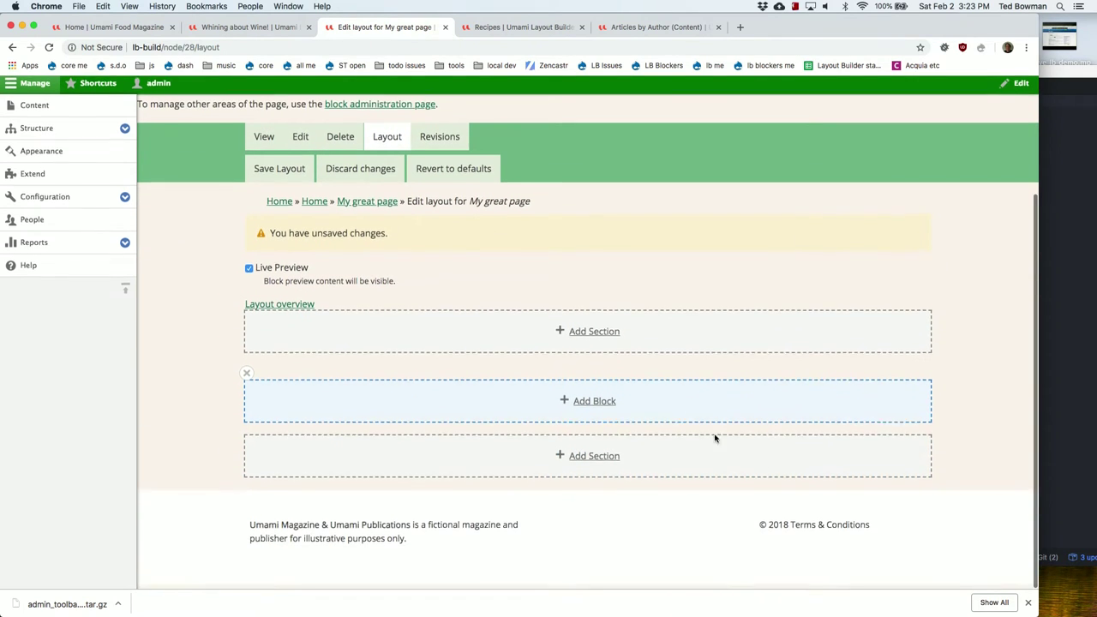
pyautogui.click(588, 405)
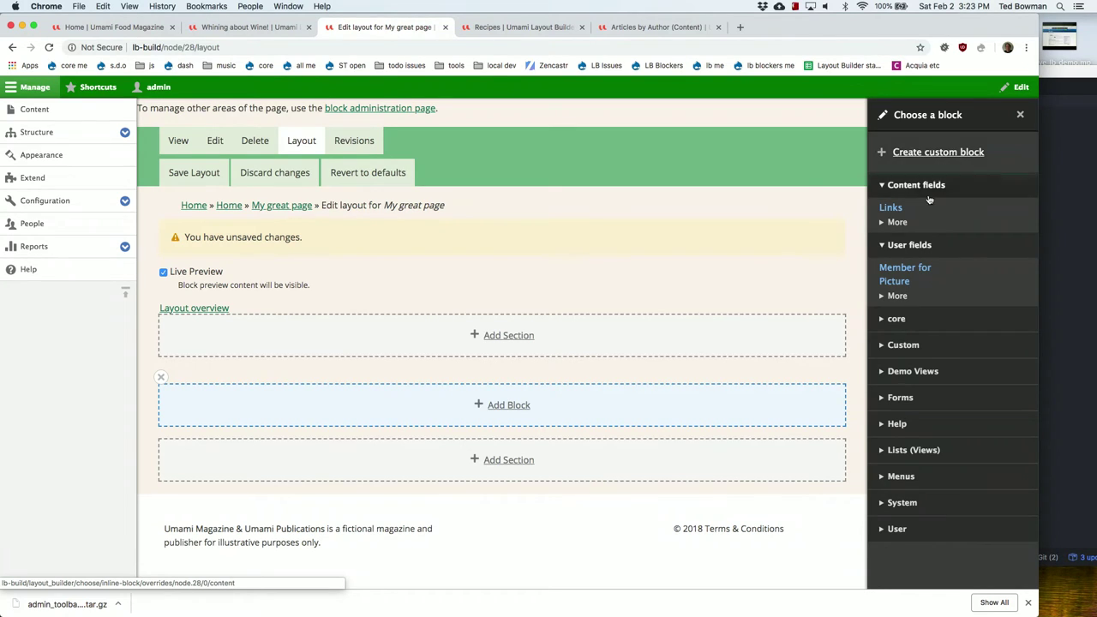
pyautogui.click(937, 156)
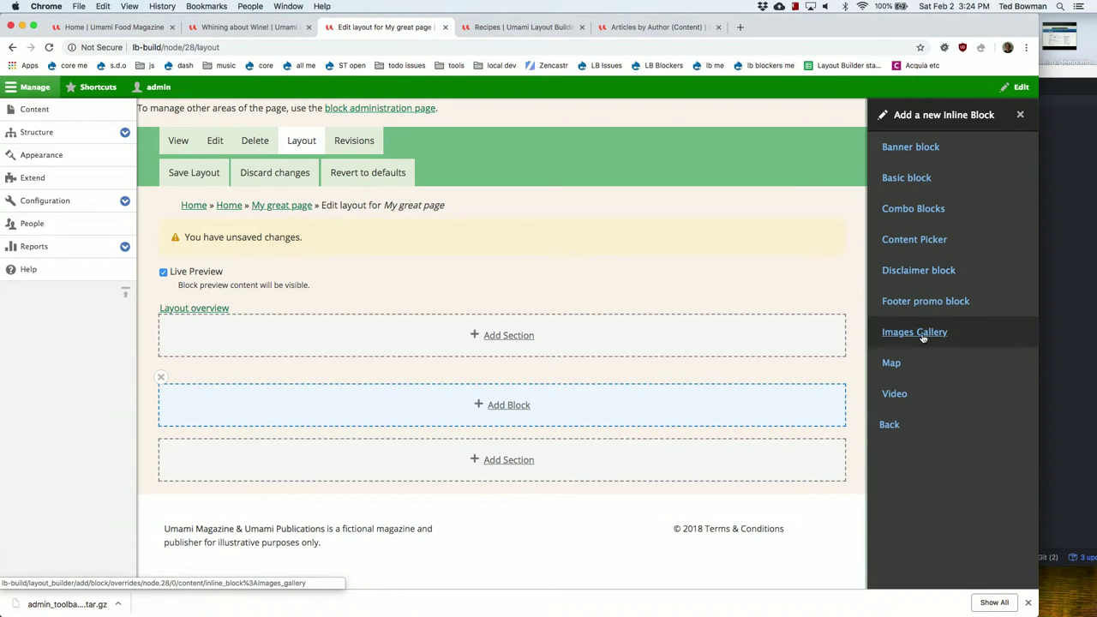
pyautogui.click(911, 147)
pyautogui.click(915, 184)
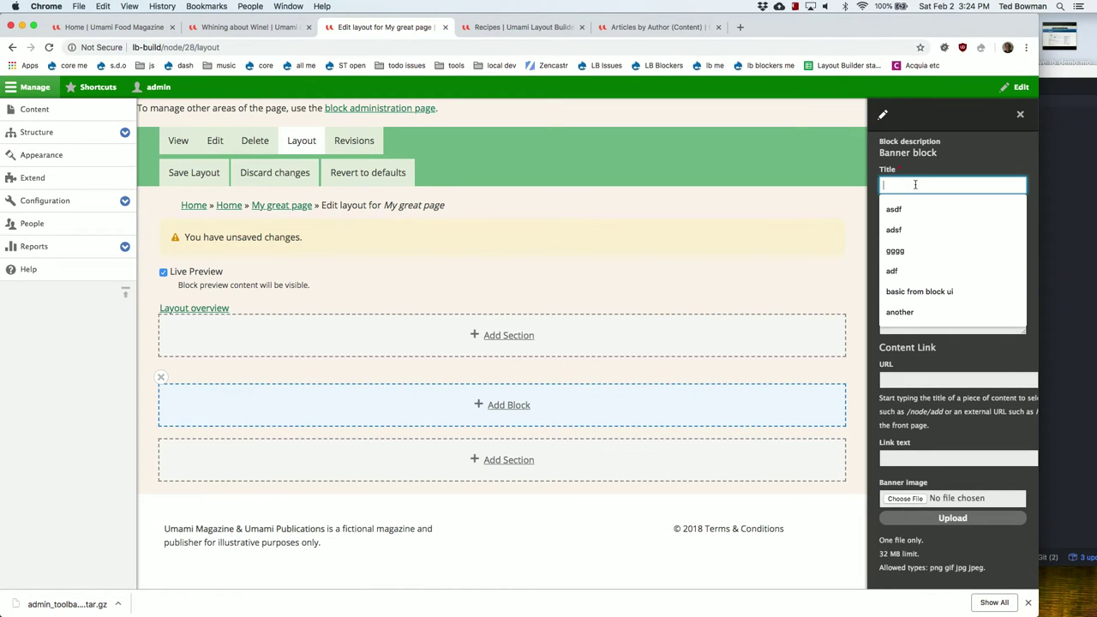
pyautogui.write('pa')
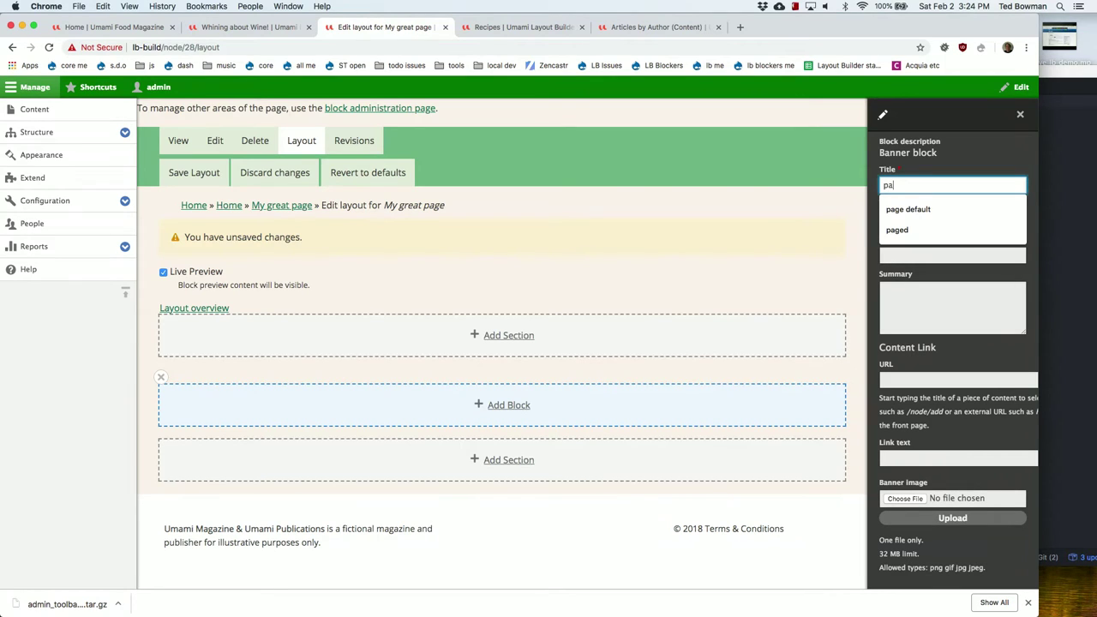
pyautogui.write('sta')
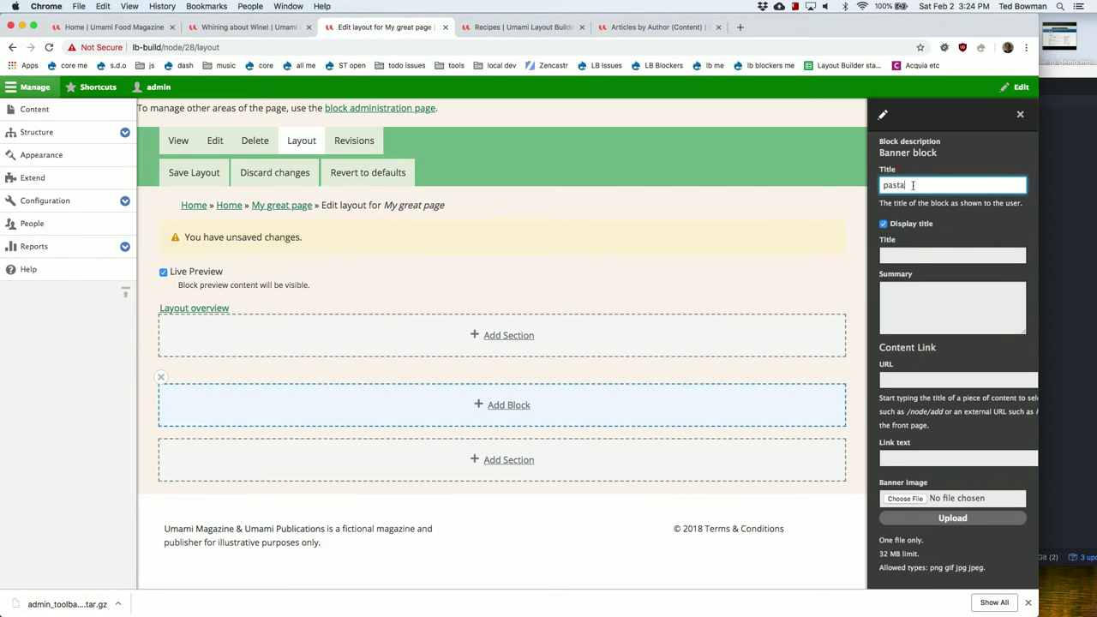
pyautogui.press('super+a')
pyautogui.press('super+c')
pyautogui.click(895, 255)
pyautogui.press('super+v')
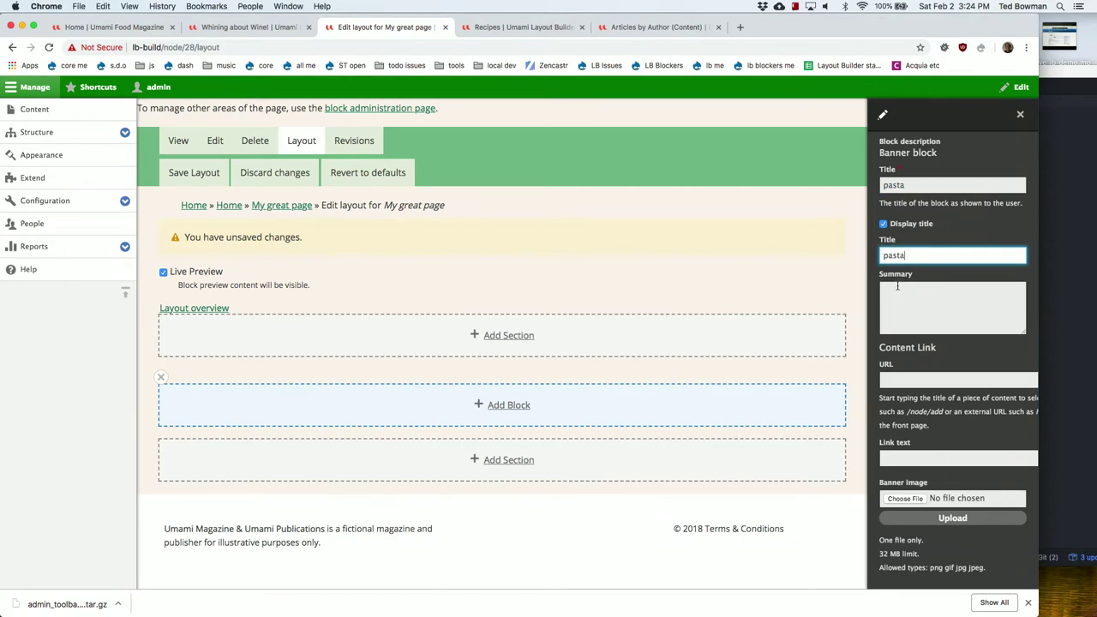
# Fill in the banner's summary with "asdfasdfasdfasdfasdf", its content link with /node/add and its link text with "Past"
pyautogui.click(897, 290)
pyautogui.write('asdfasdfasdfasdf')
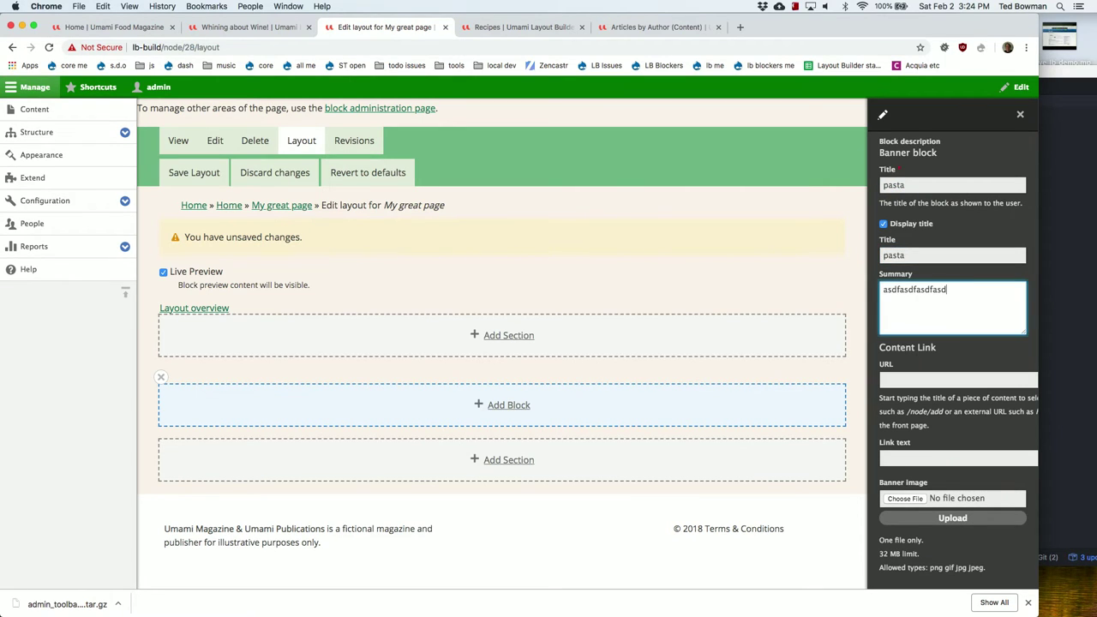
pyautogui.click(902, 379)
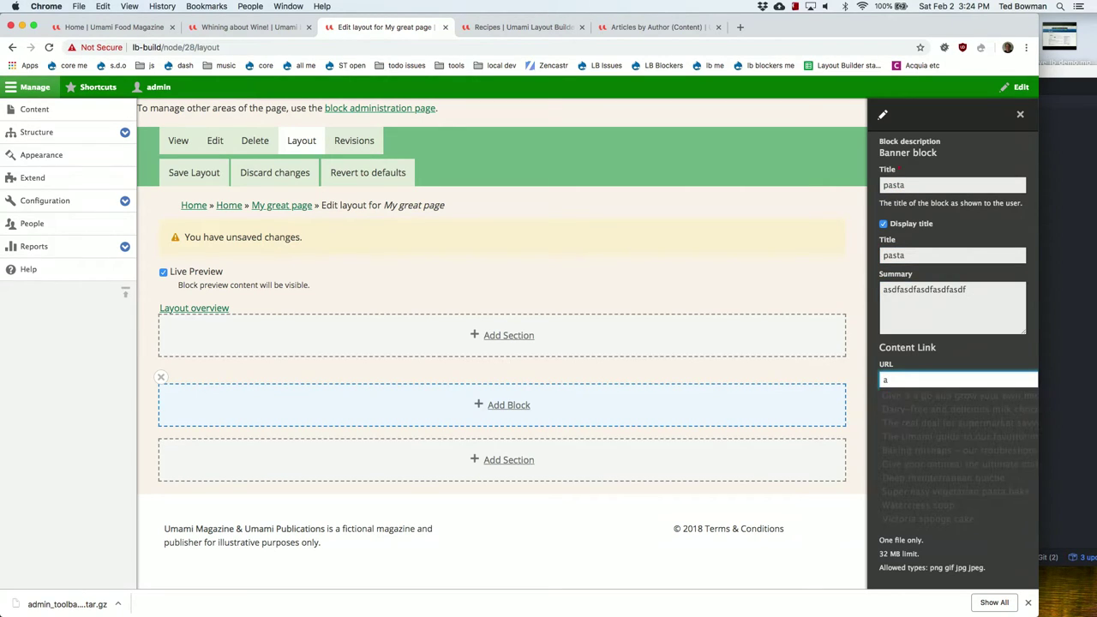
pyautogui.write('/node/add')
pyautogui.scroll(-1, 957, 377)
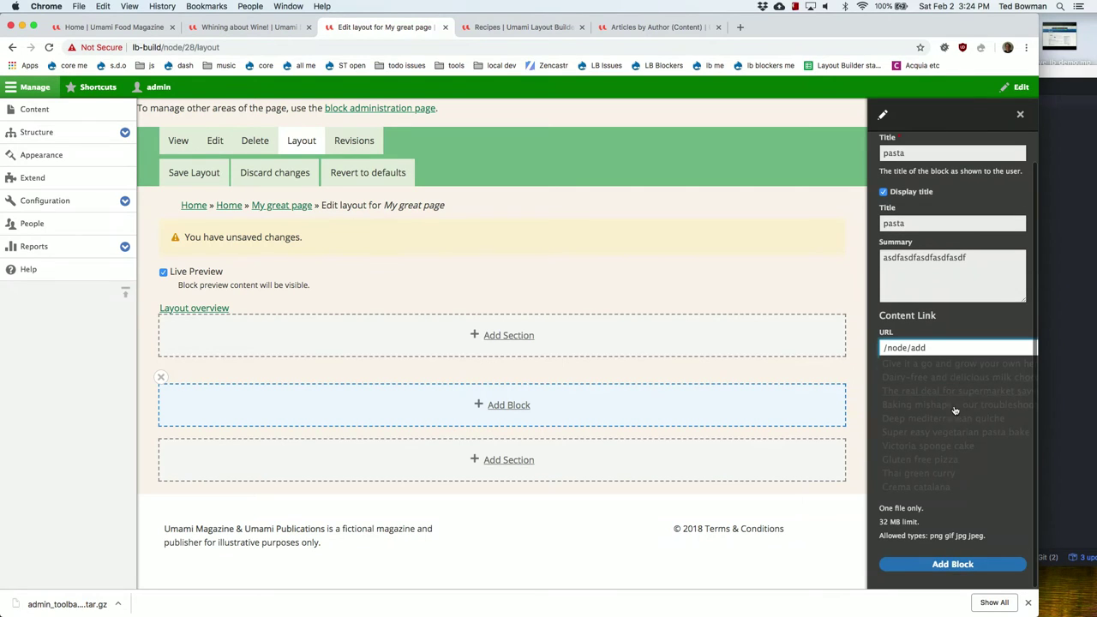
pyautogui.click(943, 538)
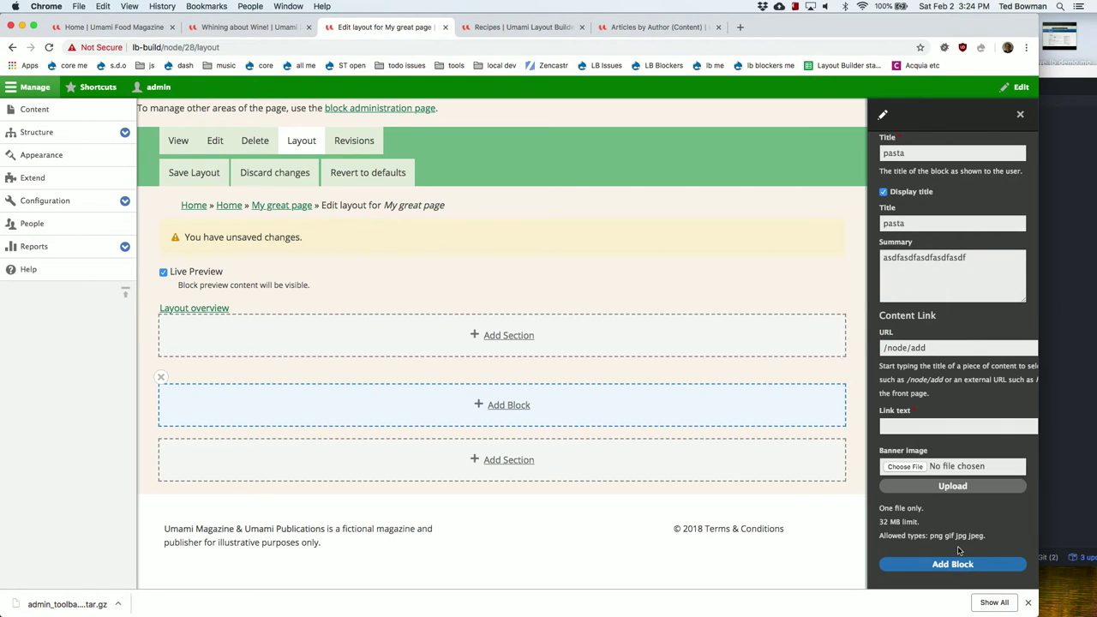
pyautogui.click(924, 428)
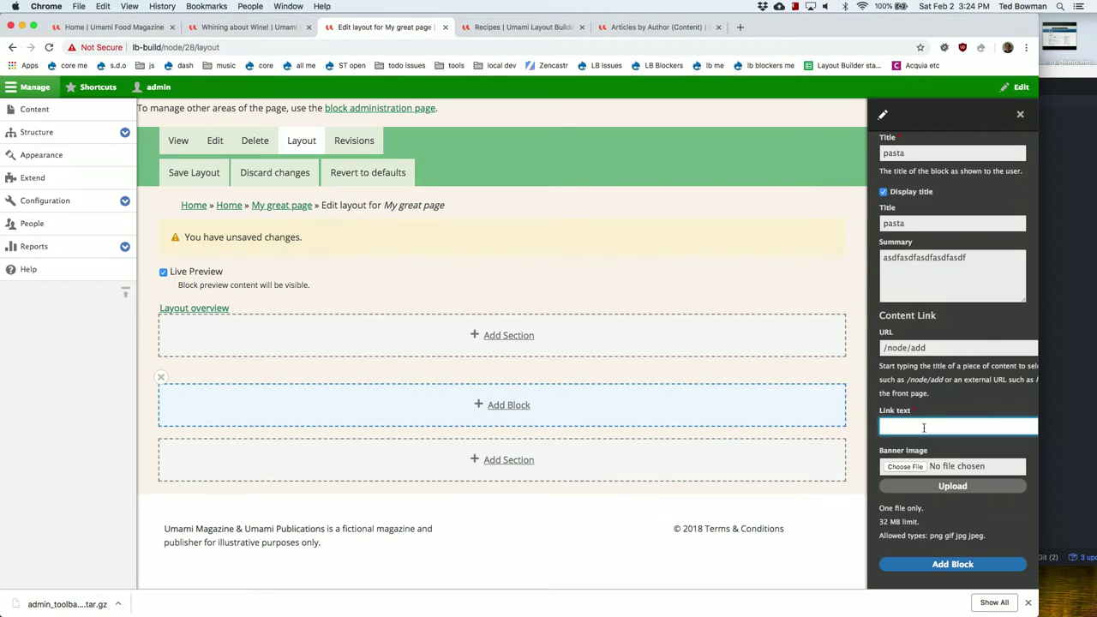
pyautogui.write('Past')
# Upload veggie-pastai.jpg as the banner image with alternative text "past" and add the banner block to the section
pyautogui.click(907, 468)
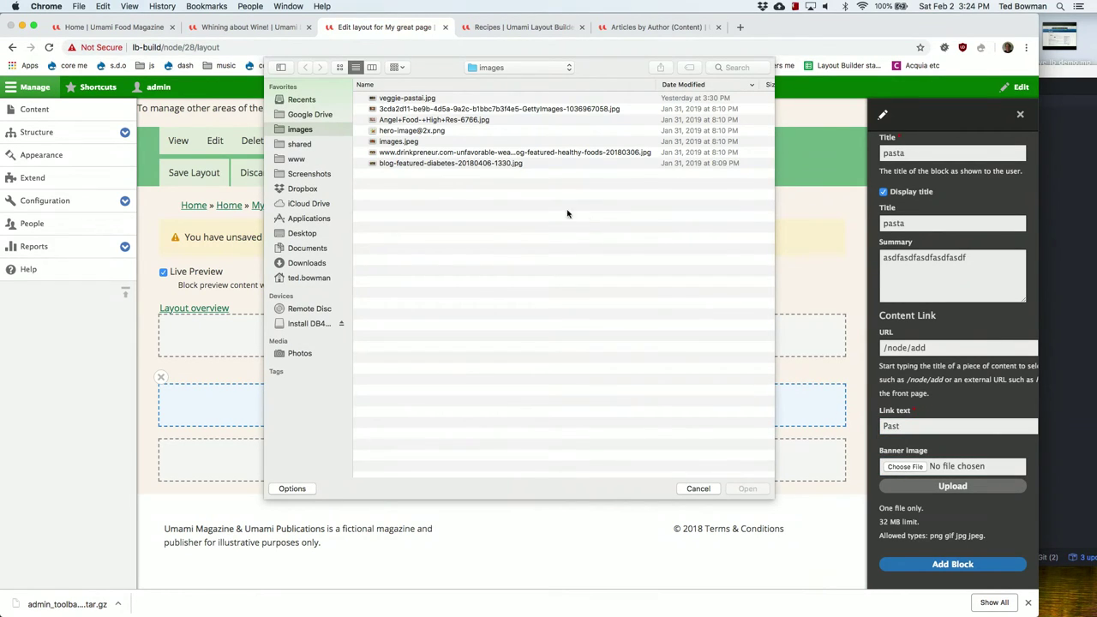
pyautogui.doubleClick(416, 100)
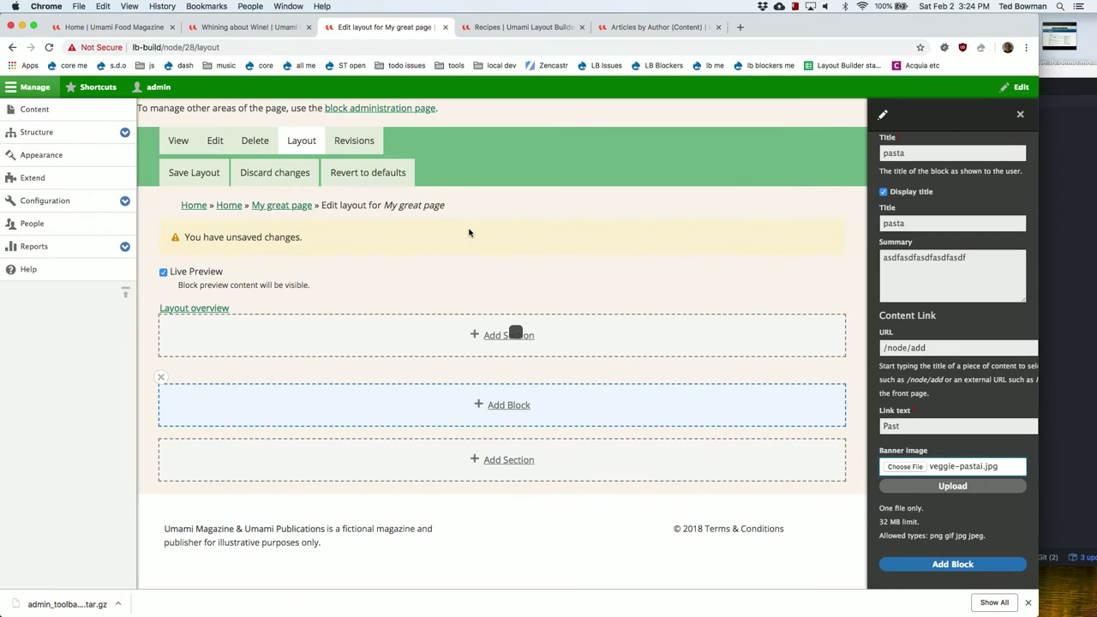
pyautogui.click(911, 508)
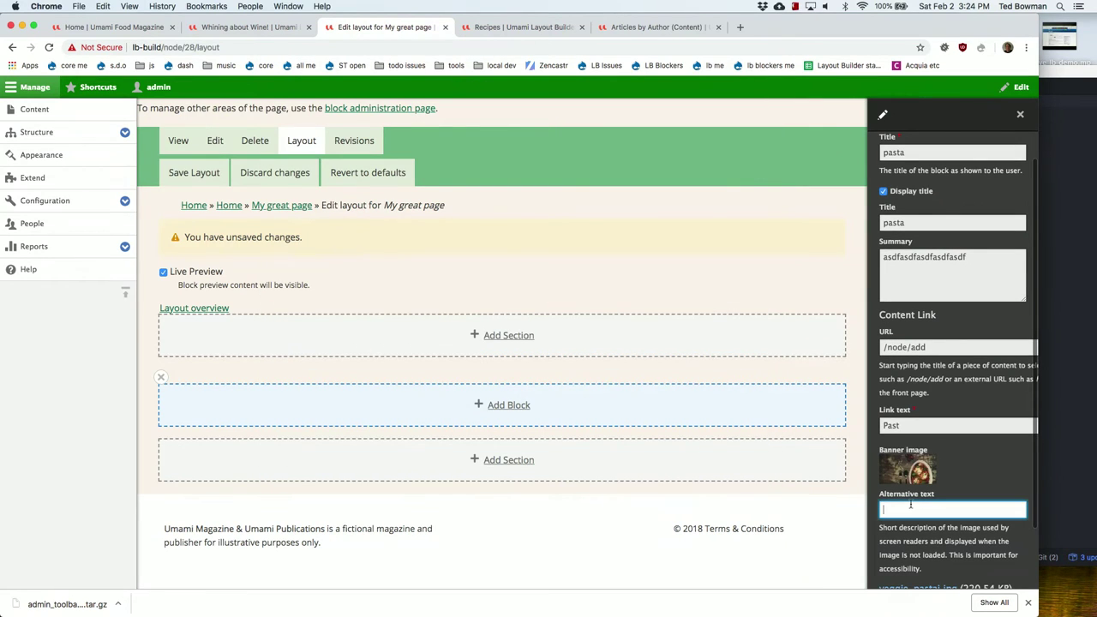
pyautogui.scroll(-2, 953, 360)
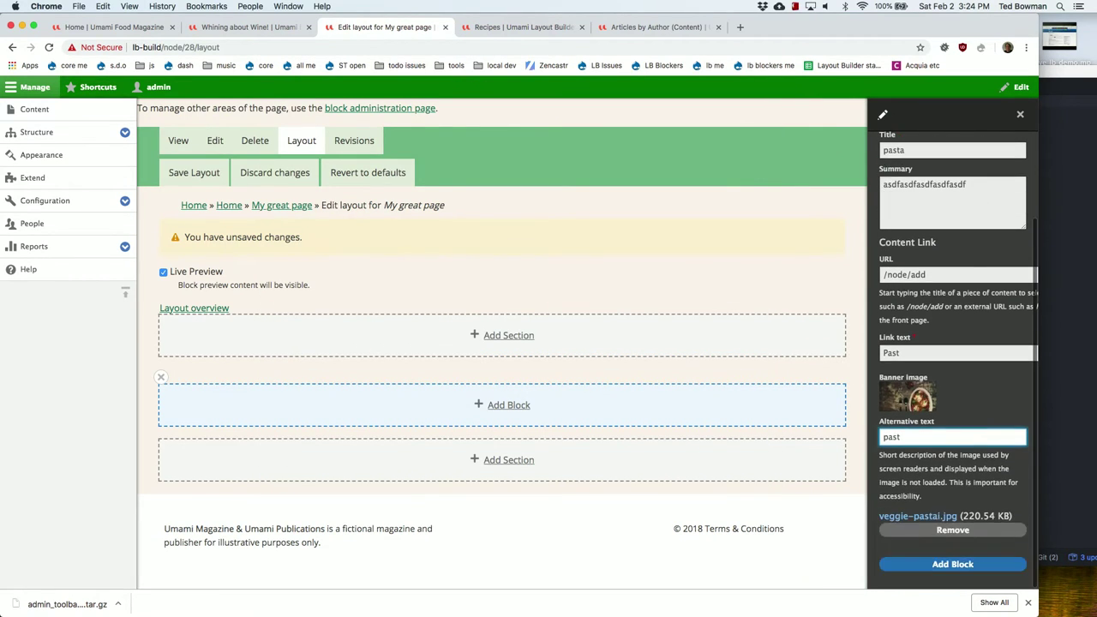
pyautogui.click(926, 562)
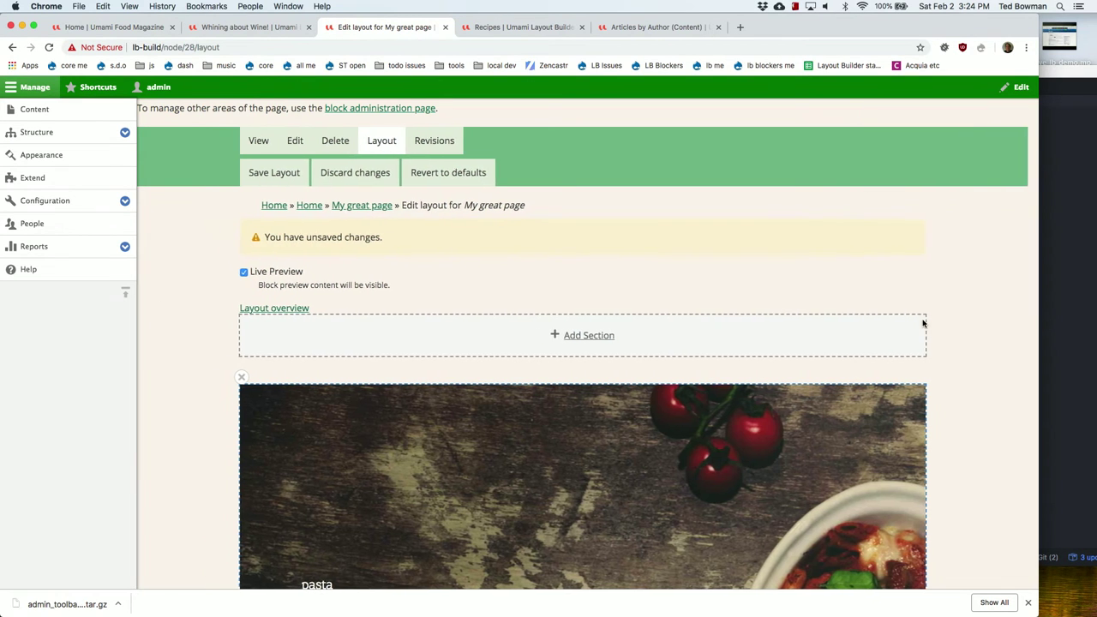
pyautogui.scroll(-8, 816, 400)
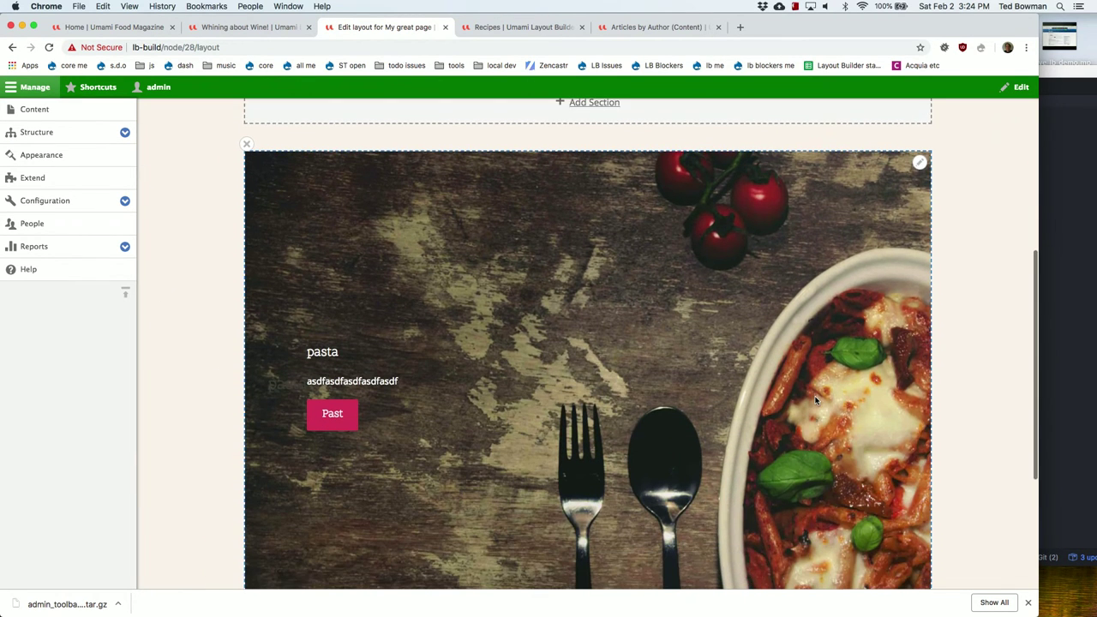
pyautogui.scroll(-1, 816, 400)
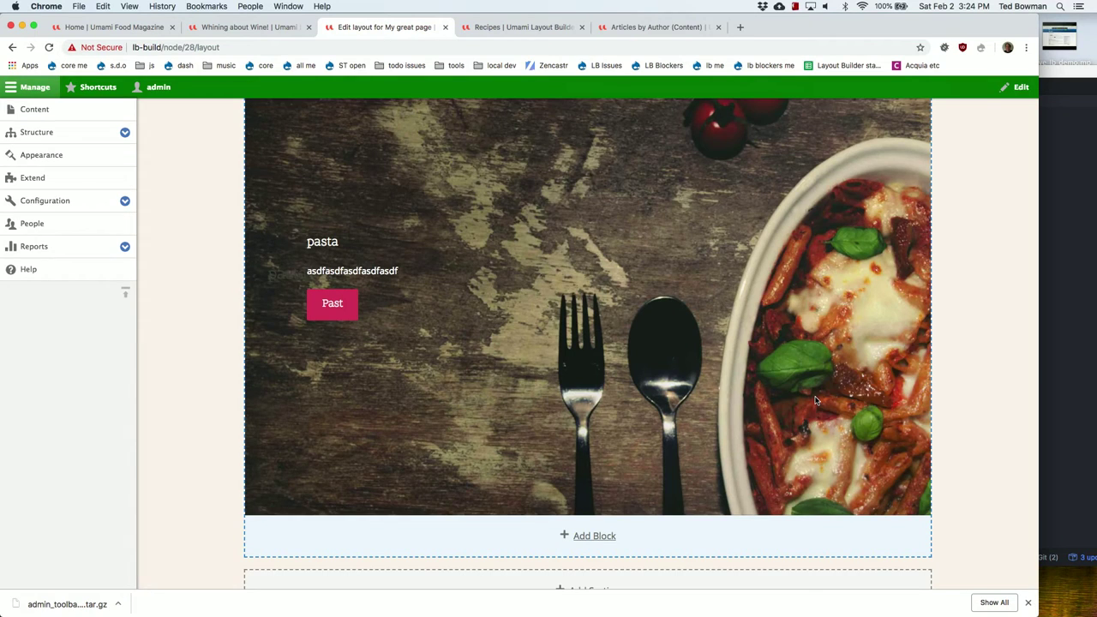
# Check the featured content row on the original Umami home page and add a two-column section below the pasta banner's section
pyautogui.click(129, 26)
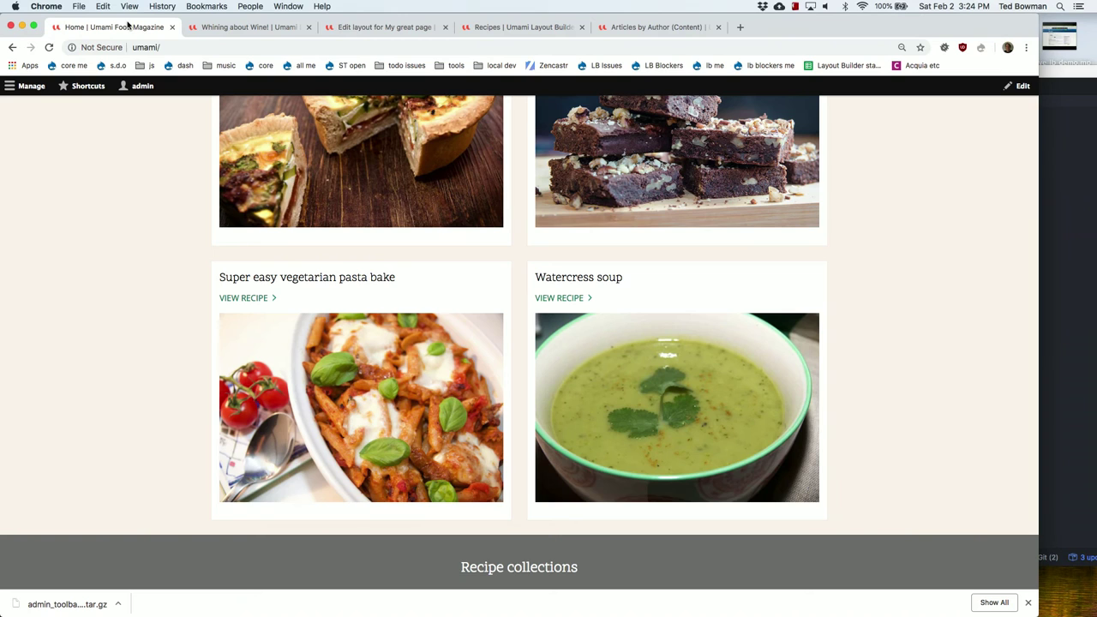
pyautogui.scroll(10, 200, 195)
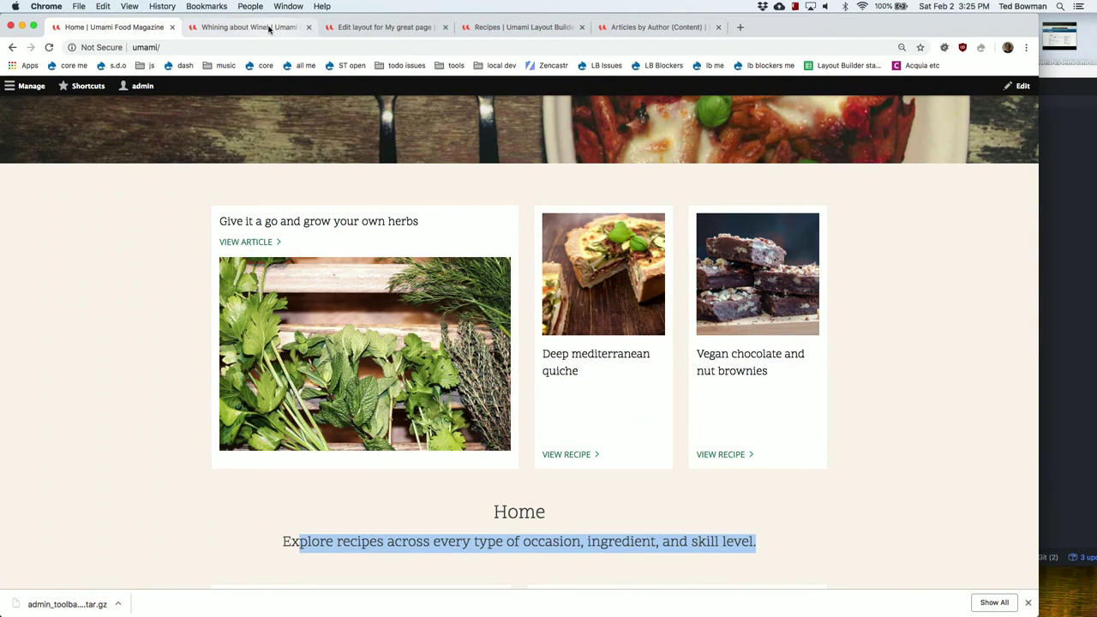
pyautogui.click(384, 27)
pyautogui.scroll(-3, 600, 310)
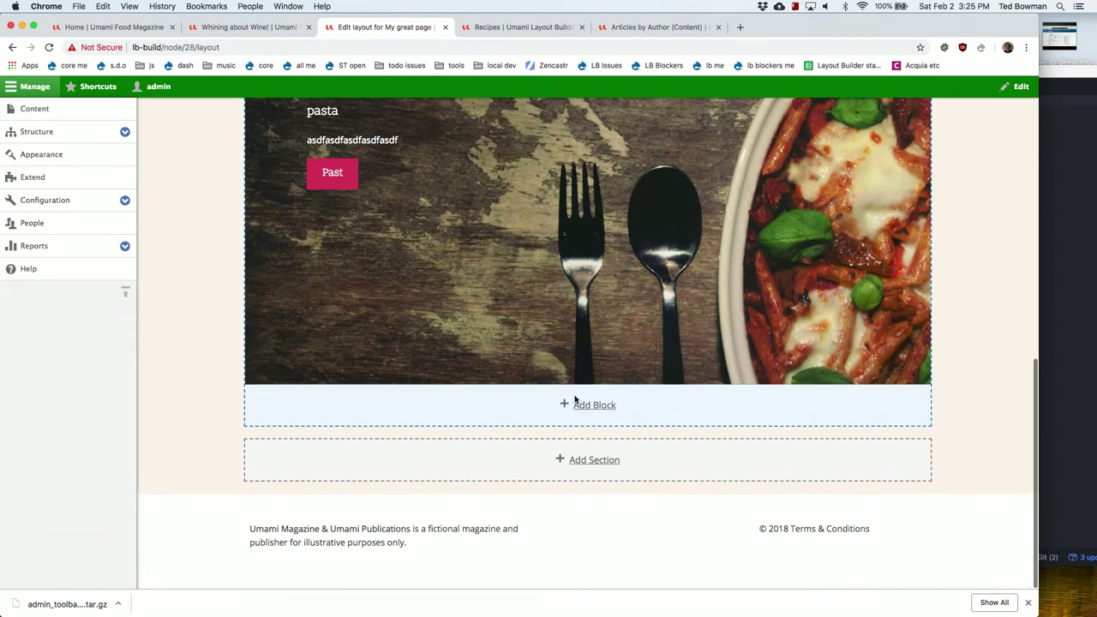
pyautogui.click(594, 461)
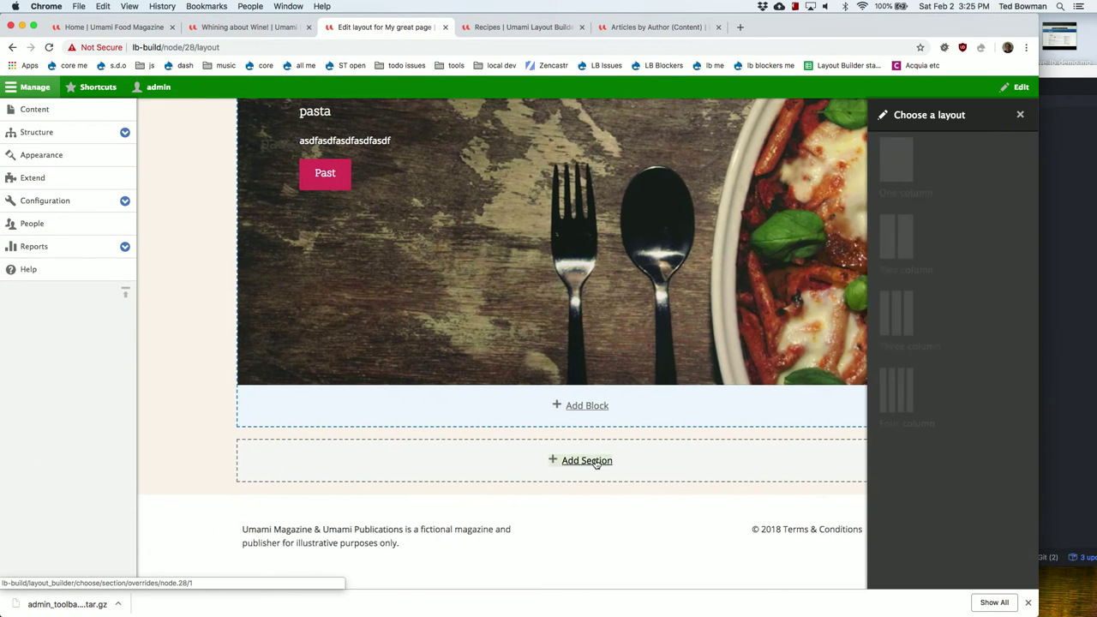
pyautogui.click(901, 270)
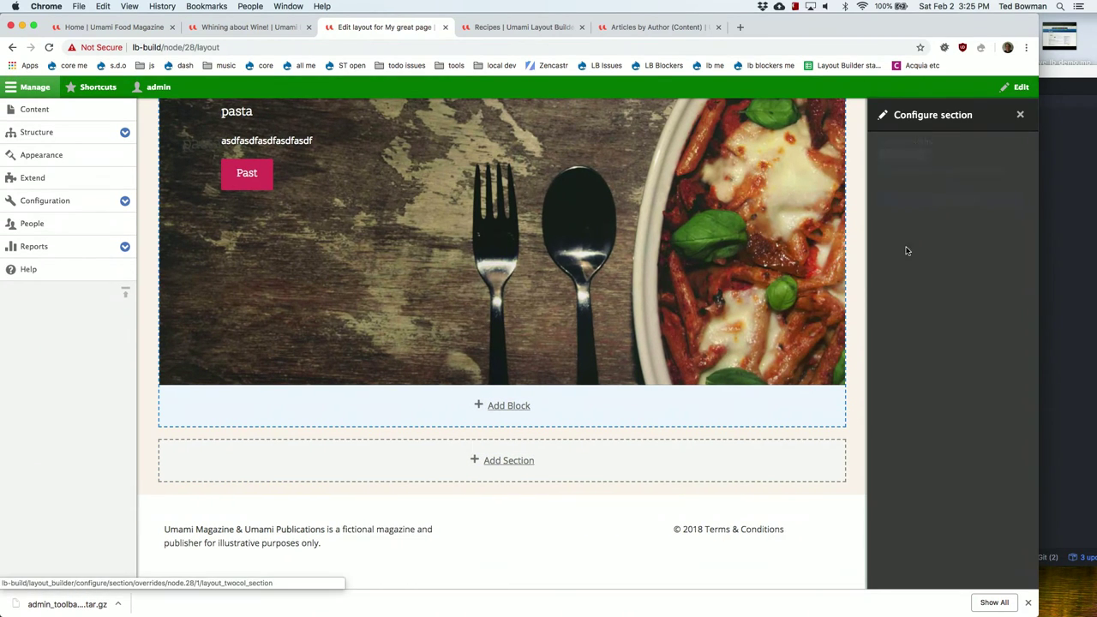
pyautogui.click(910, 199)
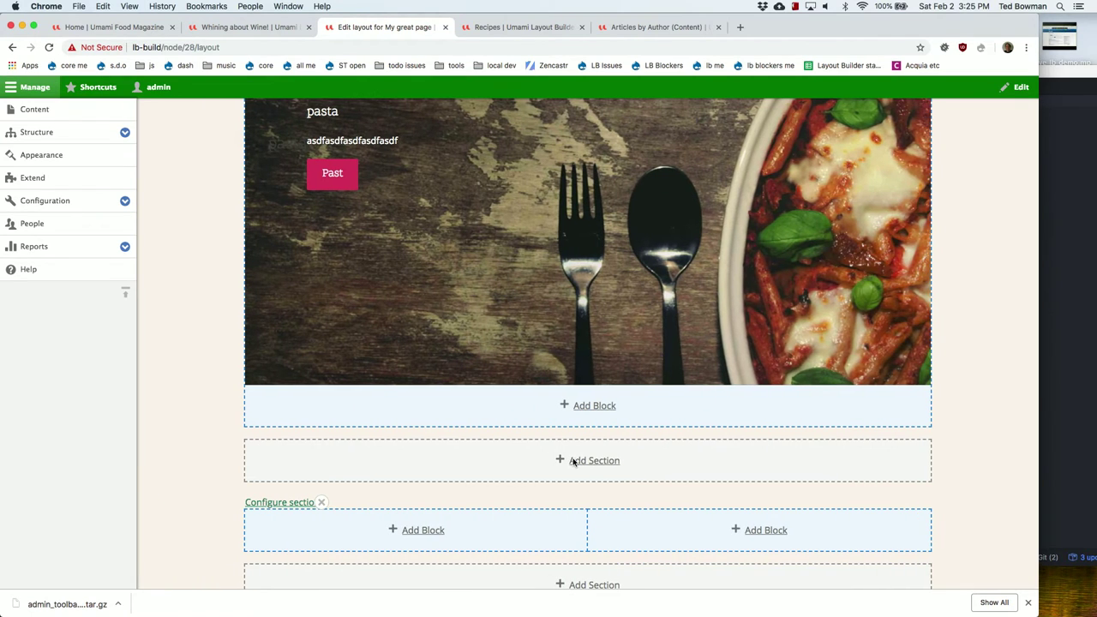
# Add the Demo Views block "Promoted Items – Single" to the first column of the two-column section
pyautogui.click(407, 530)
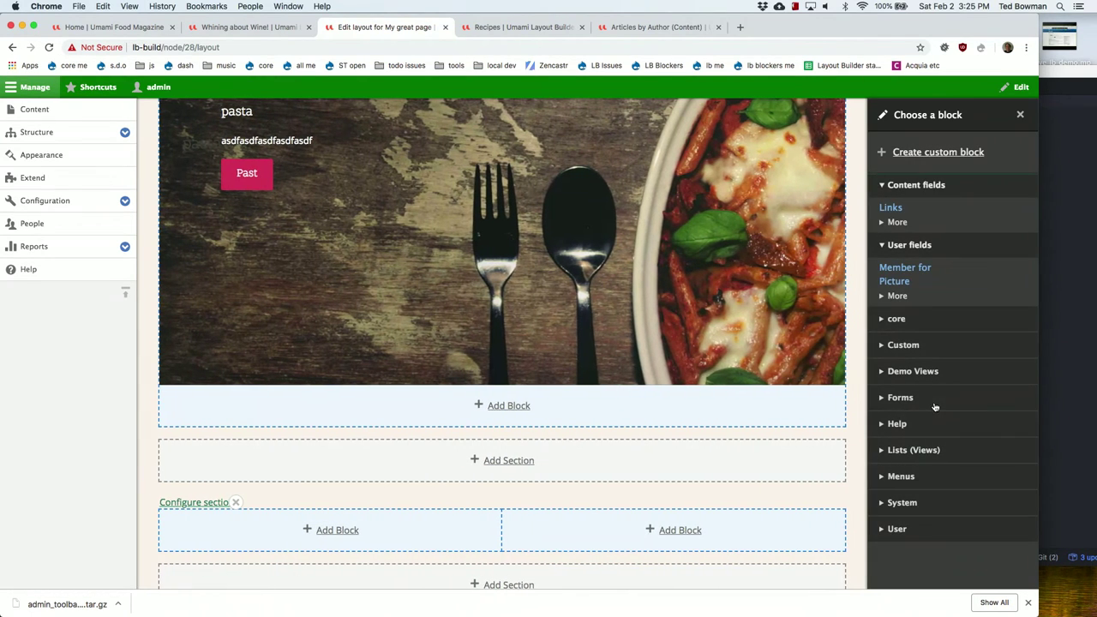
pyautogui.click(914, 373)
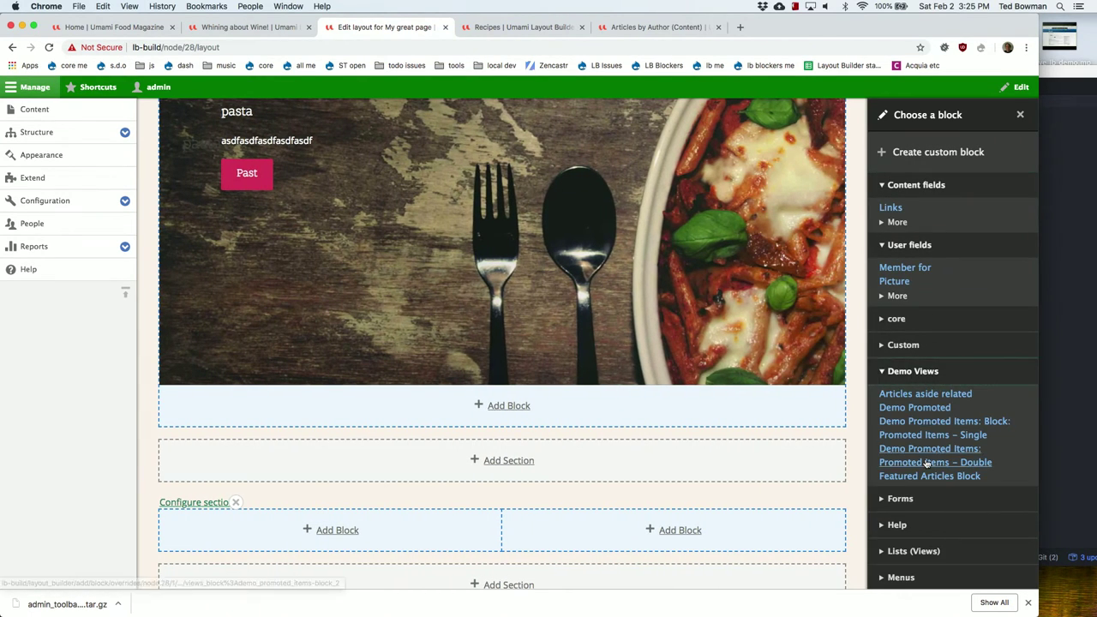
pyautogui.scroll(-2, 926, 463)
pyautogui.click(943, 368)
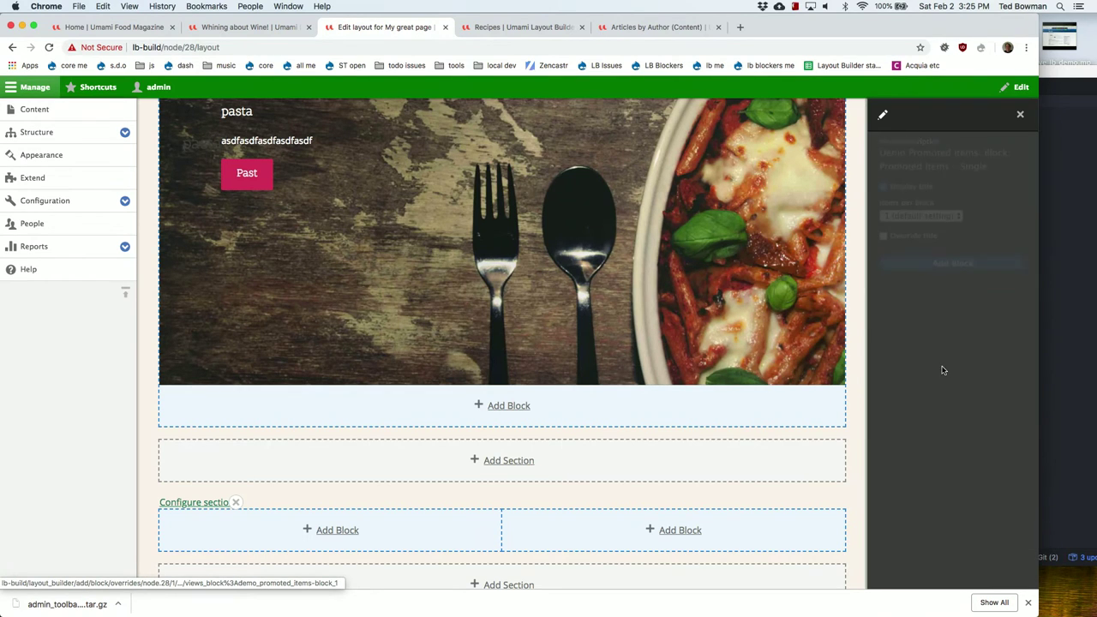
pyautogui.click(934, 266)
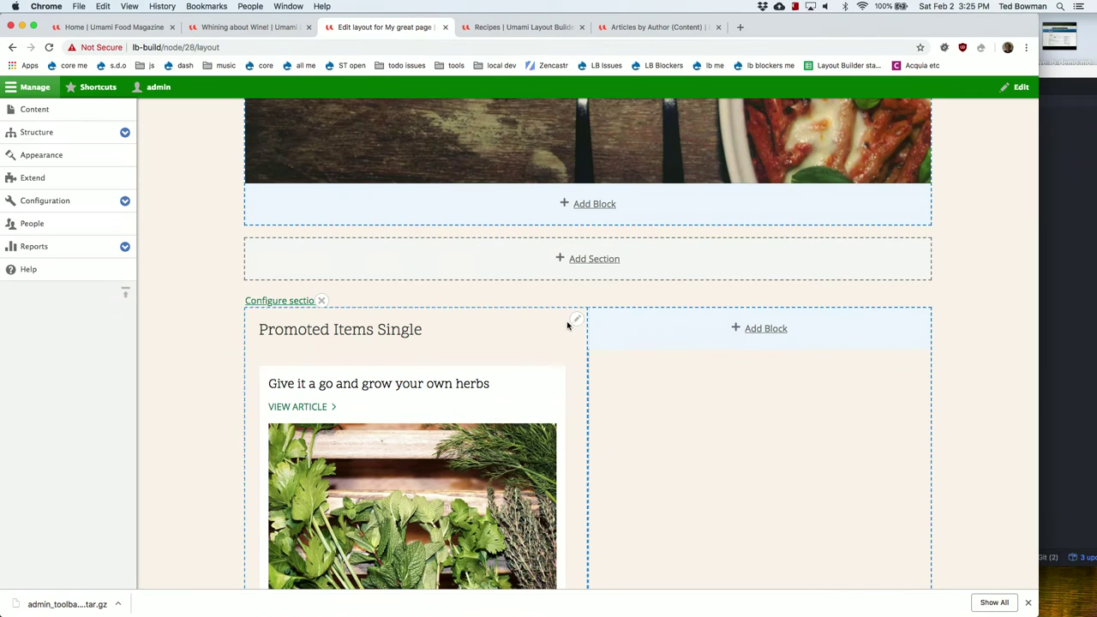
# Turn off the displayed title of the Promoted Items Single block, leave its title override off, and update the block
pyautogui.click(581, 324)
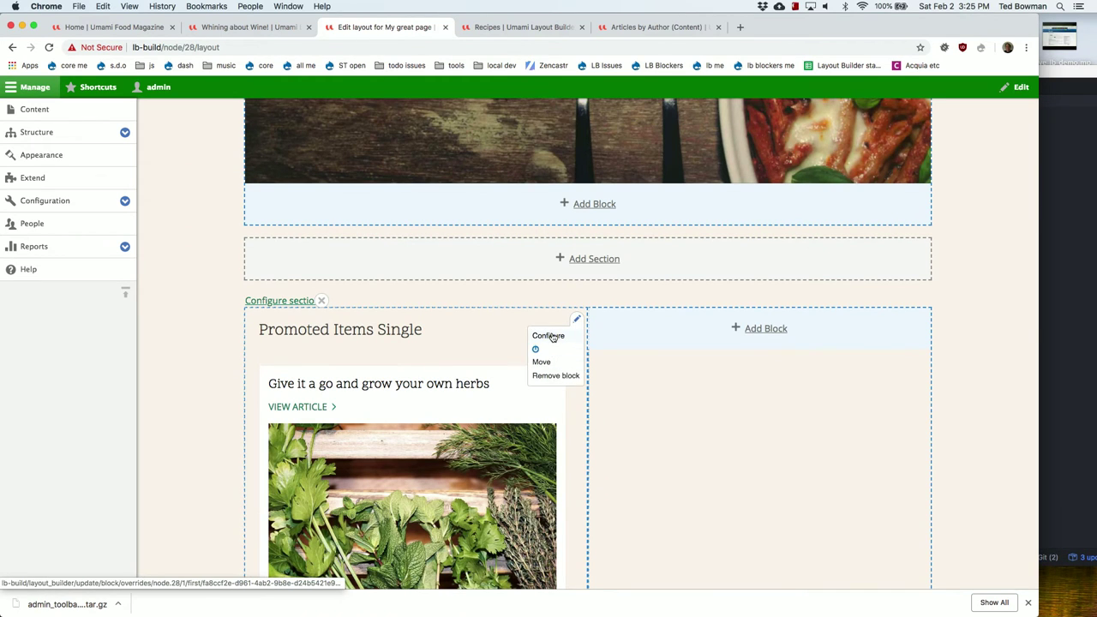
pyautogui.click(542, 336)
pyautogui.doubleClick(902, 236)
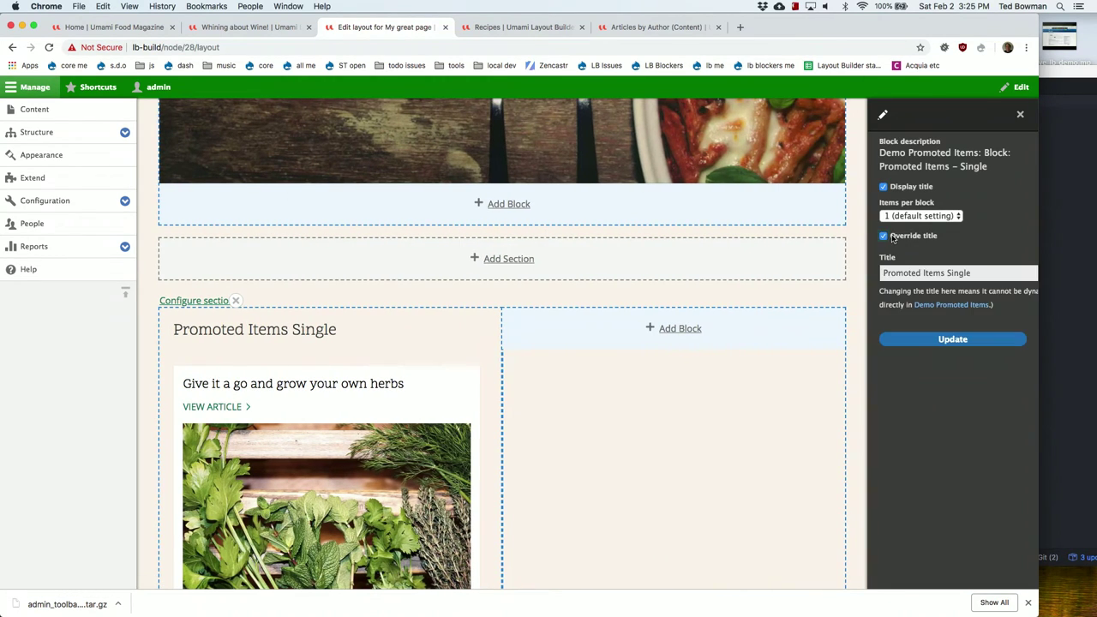
pyautogui.click(912, 264)
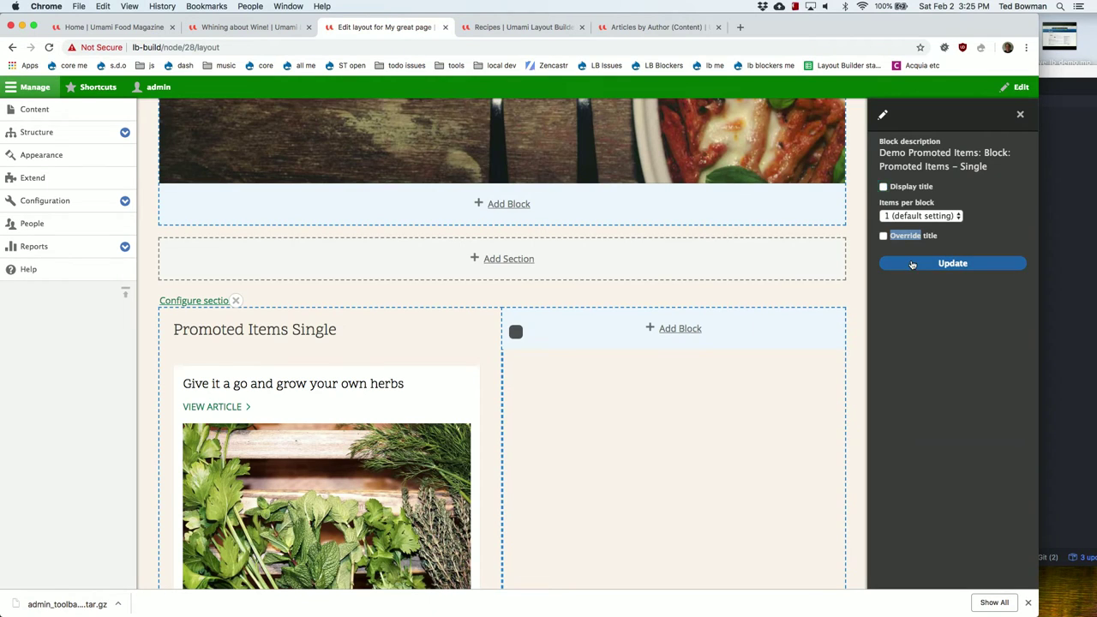
# Add the Demo Views block "Promoted Items – Double" to the second column of the two-column section, with its displayed title turned off
pyautogui.click(766, 336)
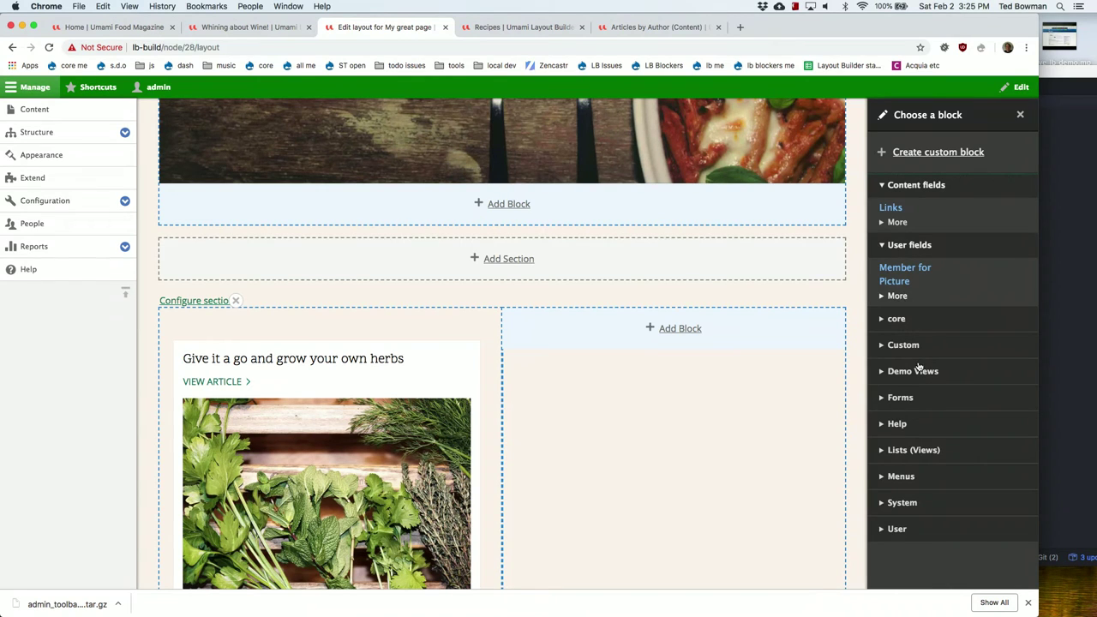
pyautogui.click(917, 370)
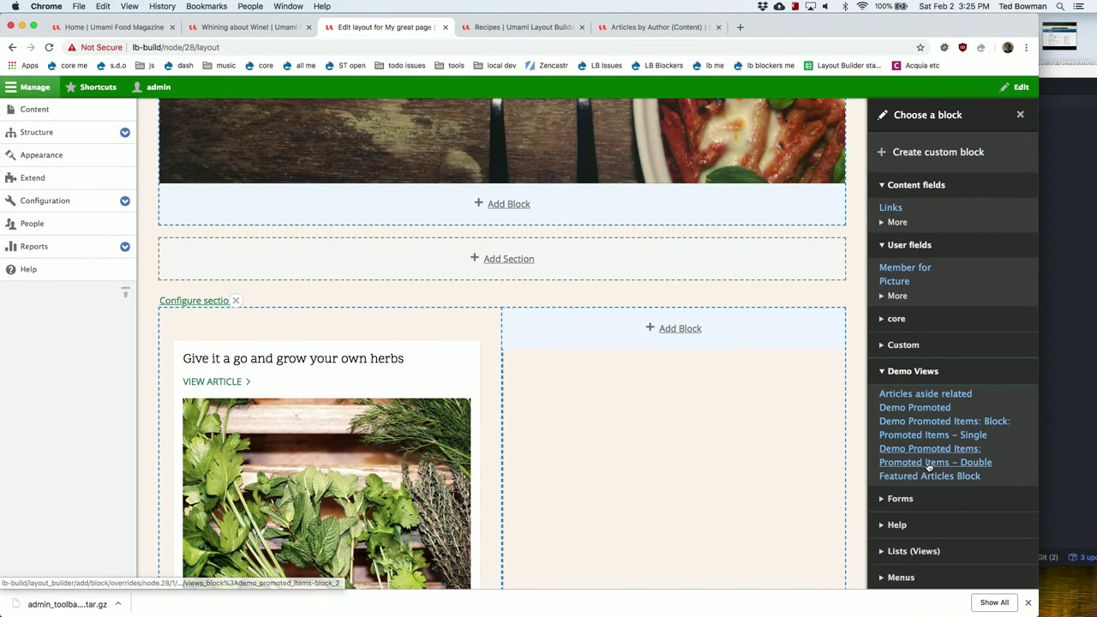
pyautogui.click(928, 463)
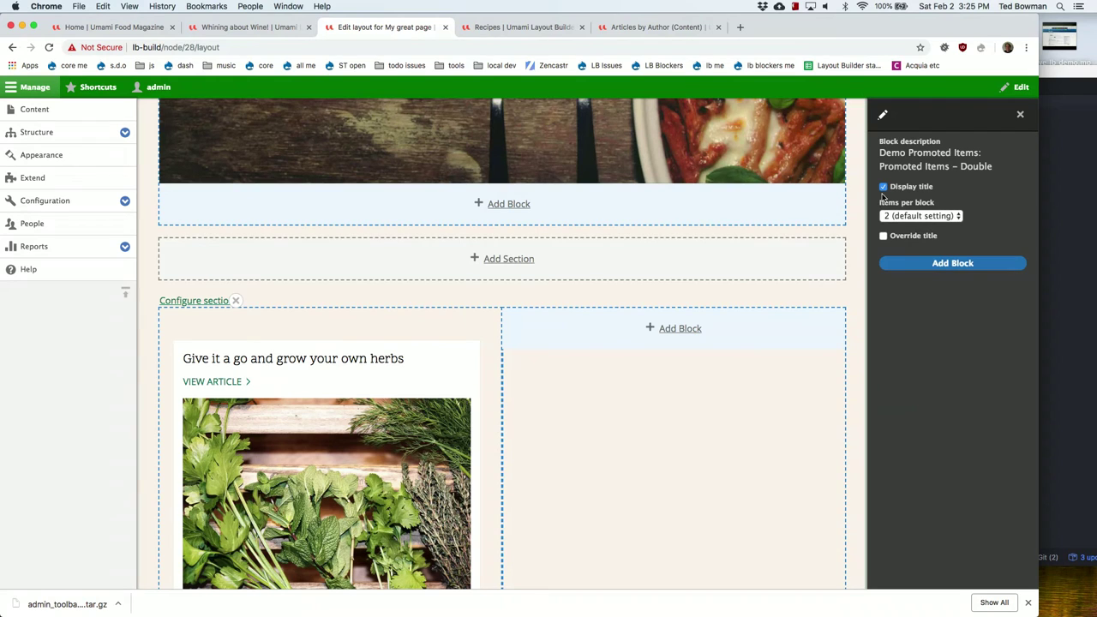
pyautogui.click(884, 187)
pyautogui.click(895, 269)
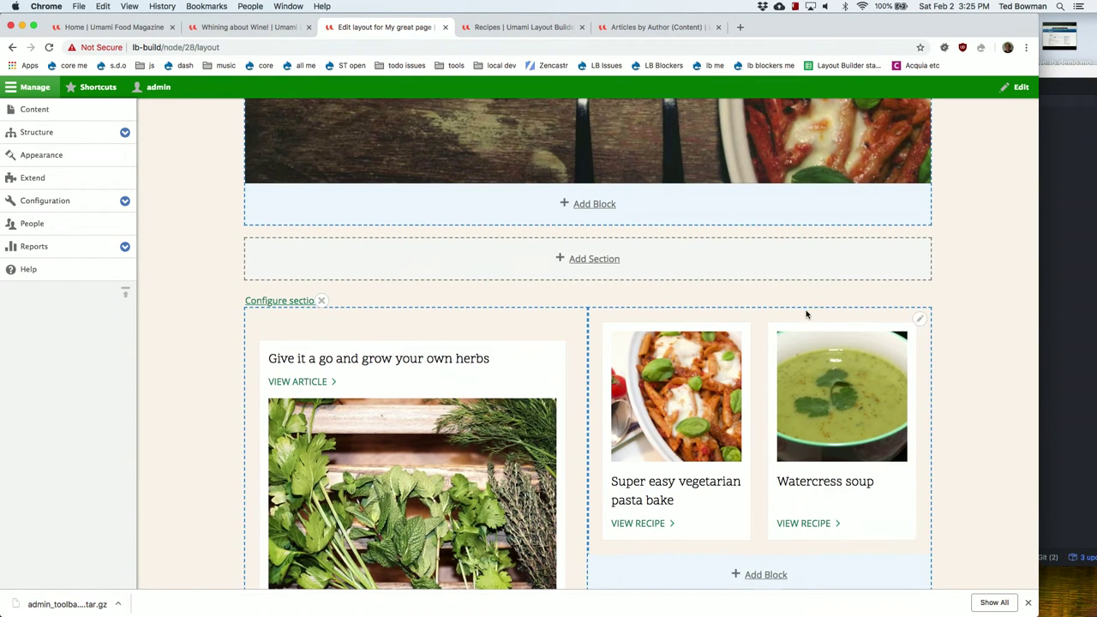
# Examine the two-column row and check what follows the featured content on the original Umami home page, including its "Explore recipes" line
pyautogui.scroll(-1, 805, 314)
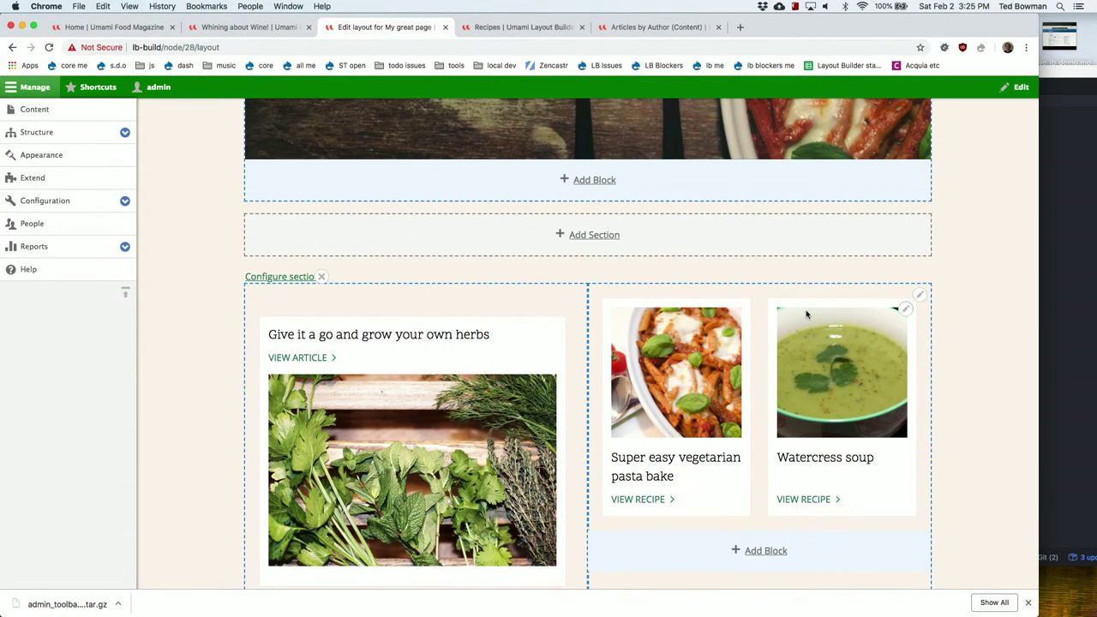
pyautogui.scroll(-2, 806, 315)
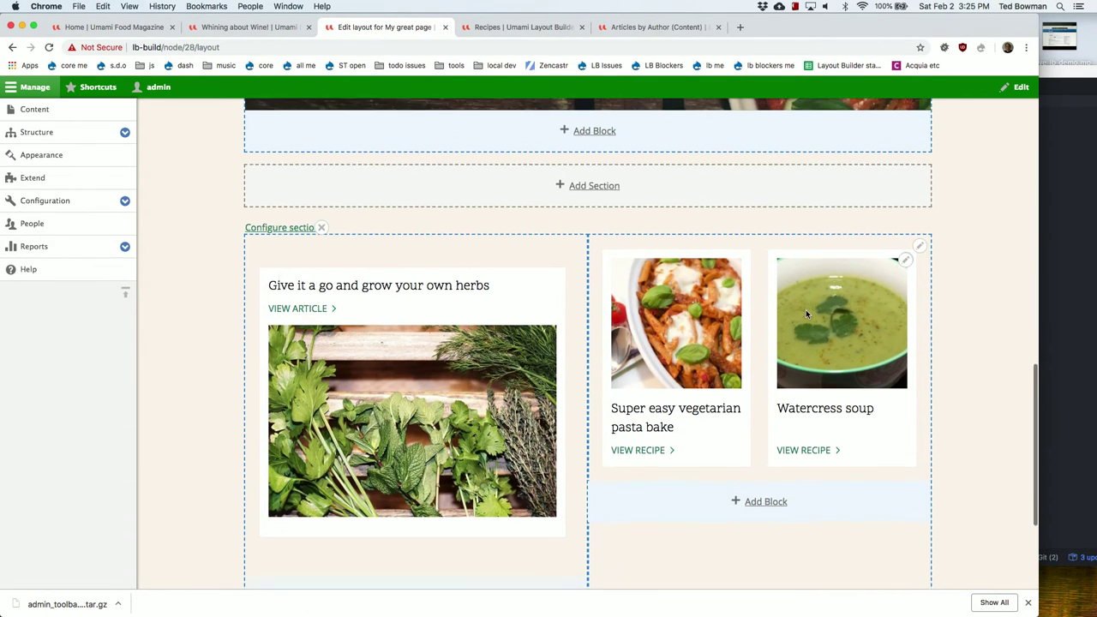
pyautogui.scroll(-5, 805, 315)
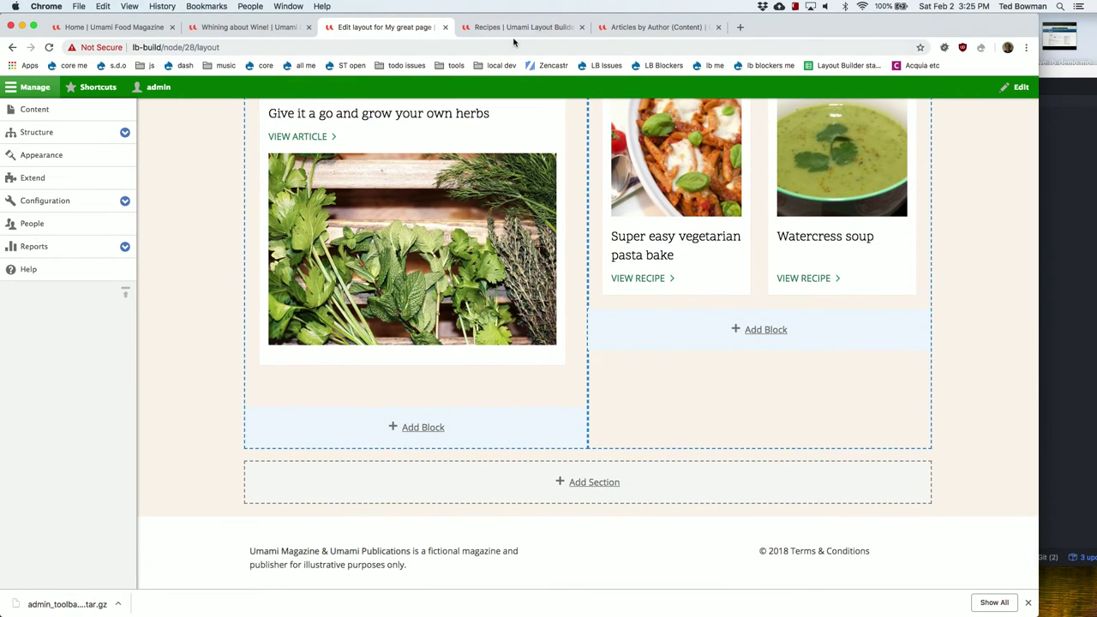
pyautogui.click(259, 29)
pyautogui.click(140, 32)
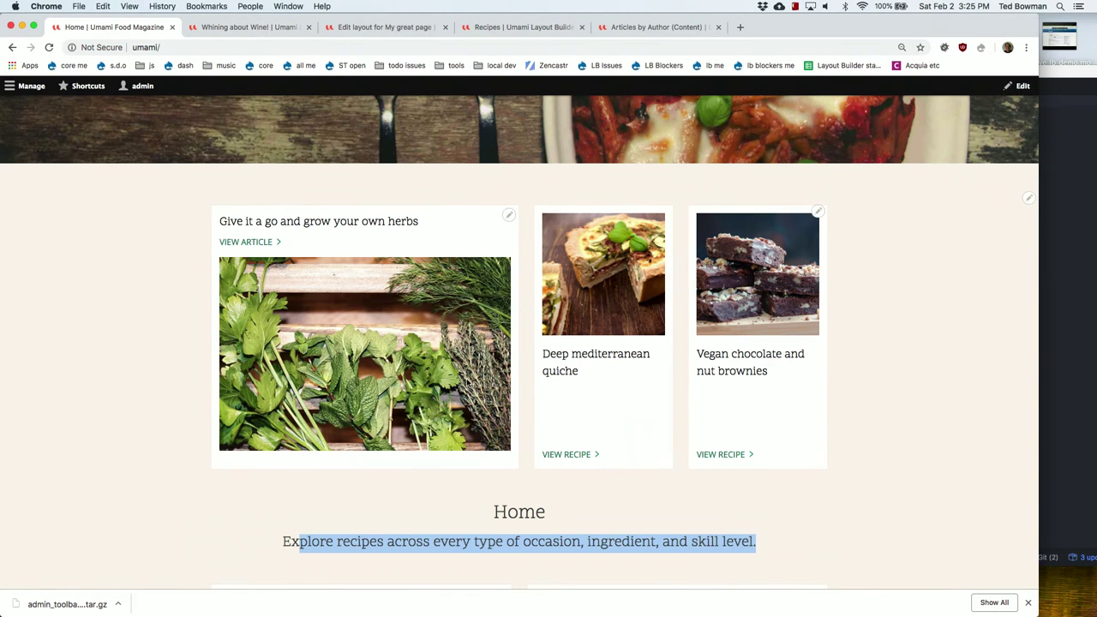
pyautogui.scroll(-2, 471, 403)
pyautogui.click(400, 486)
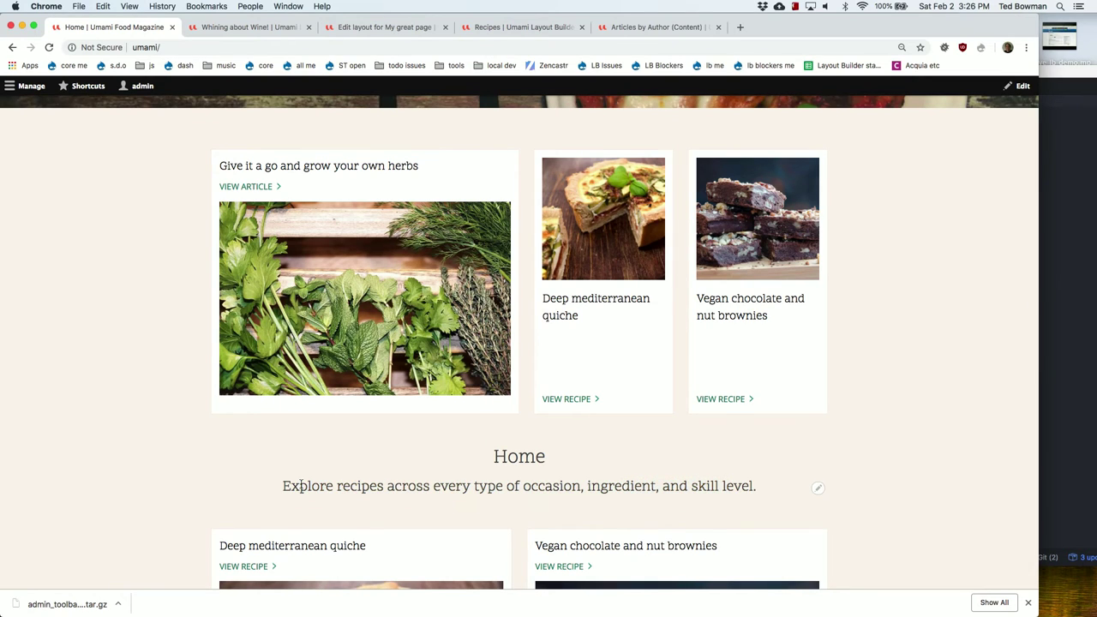
pyautogui.moveTo(285, 486); pyautogui.dragTo(781, 500)
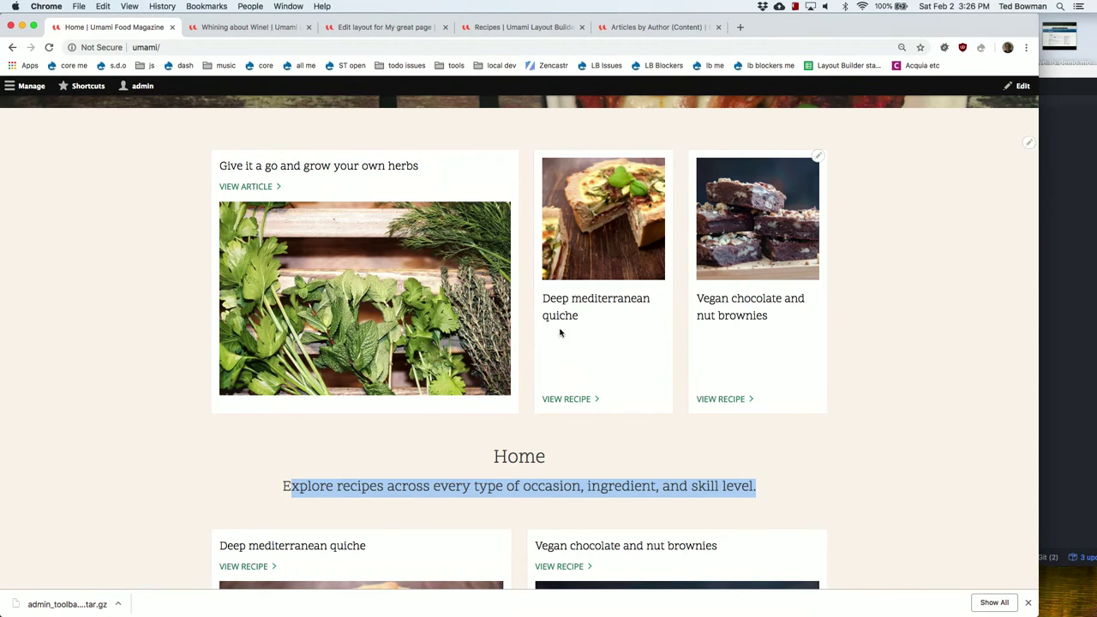
# Return to the layout of "My great page" and add a one-column section below the two-column section
pyautogui.click(384, 27)
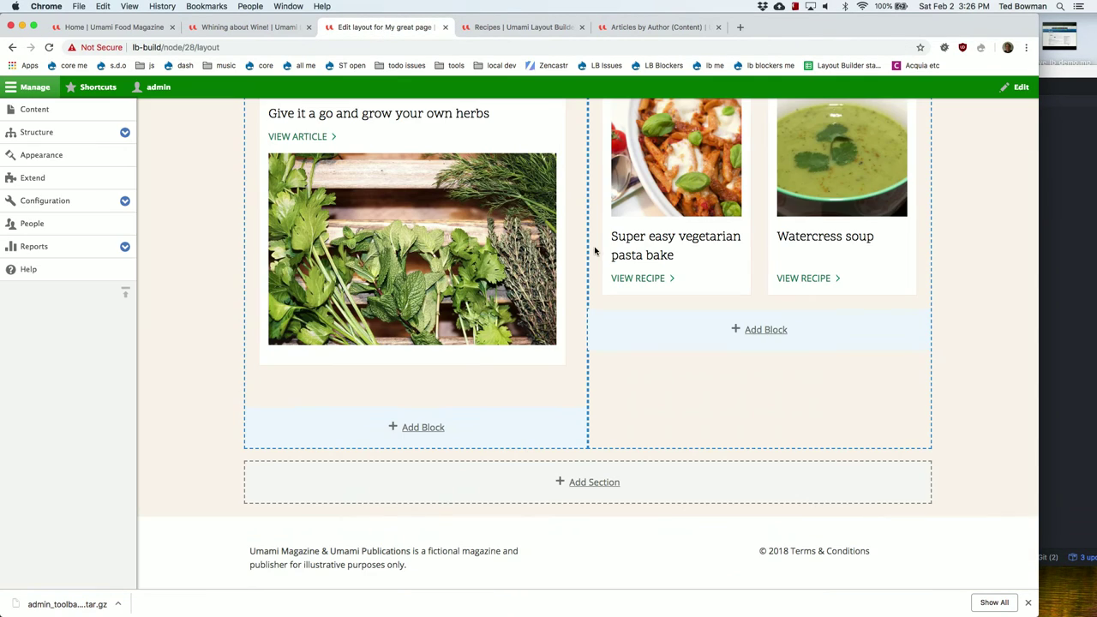
pyautogui.scroll(-1, 590, 377)
pyautogui.click(566, 459)
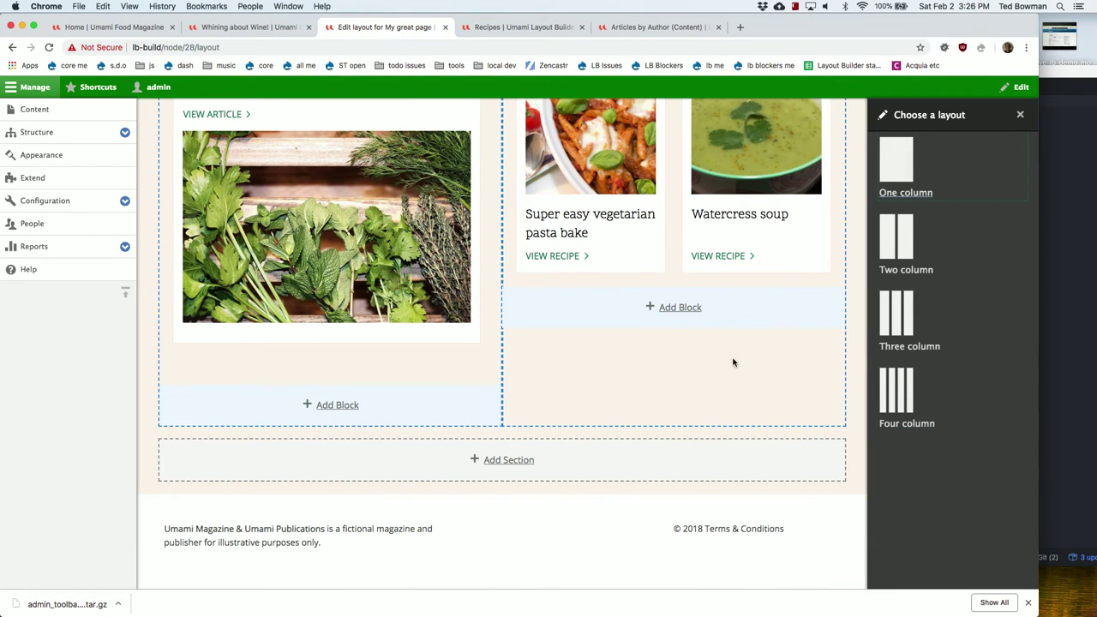
pyautogui.click(1020, 114)
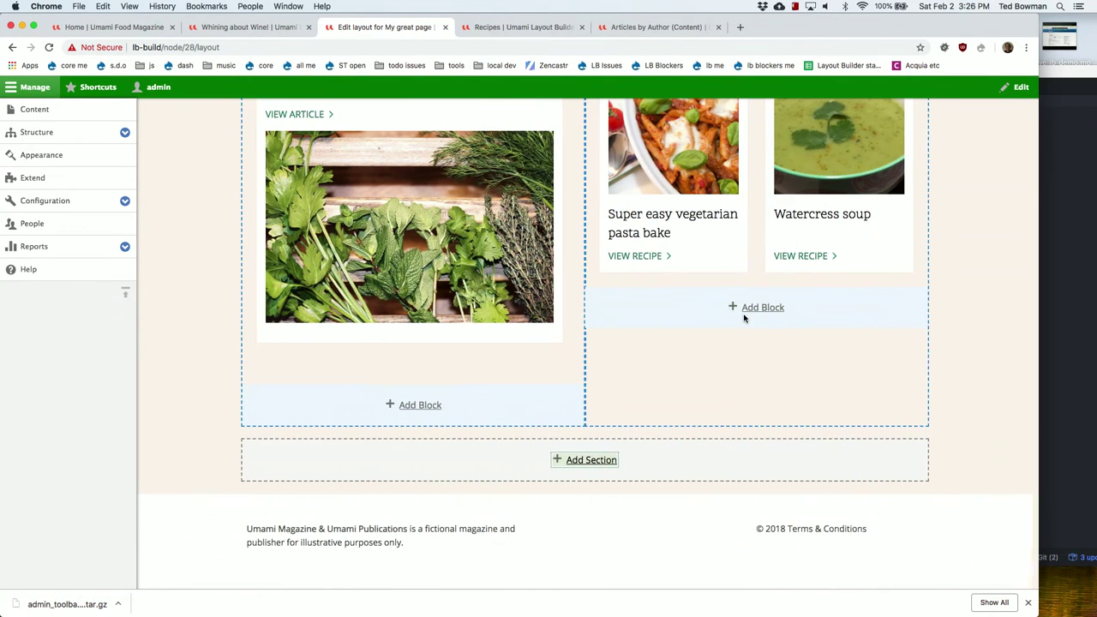
pyautogui.click(588, 466)
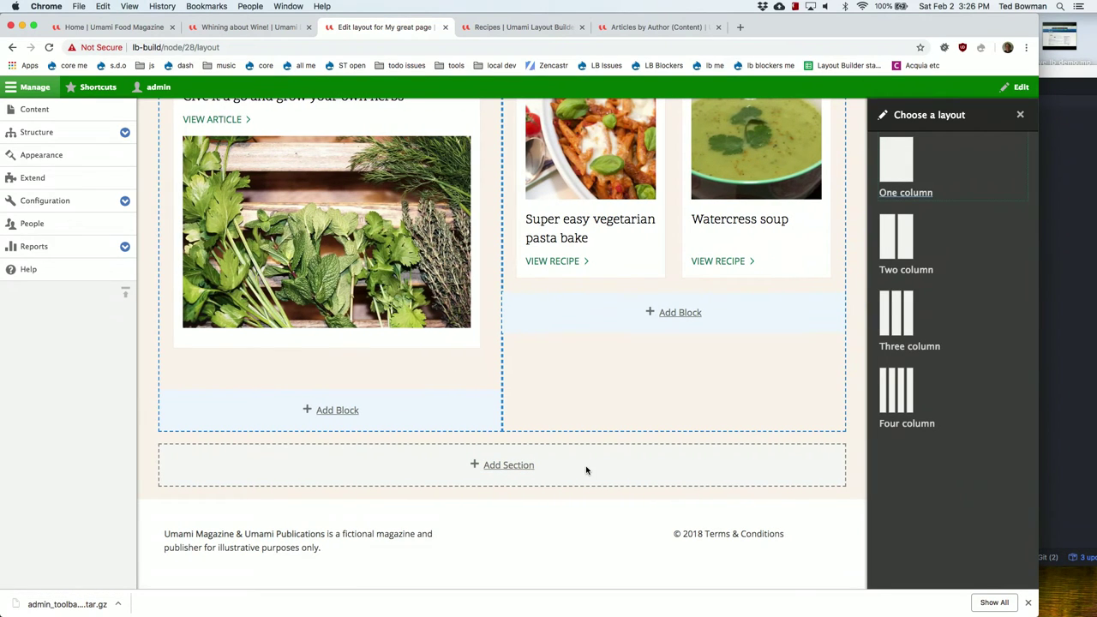
pyautogui.click(895, 161)
# Add the recipe cards block from Lists (Views) to the new one-column section, keeping its displayed title
pyautogui.click(595, 536)
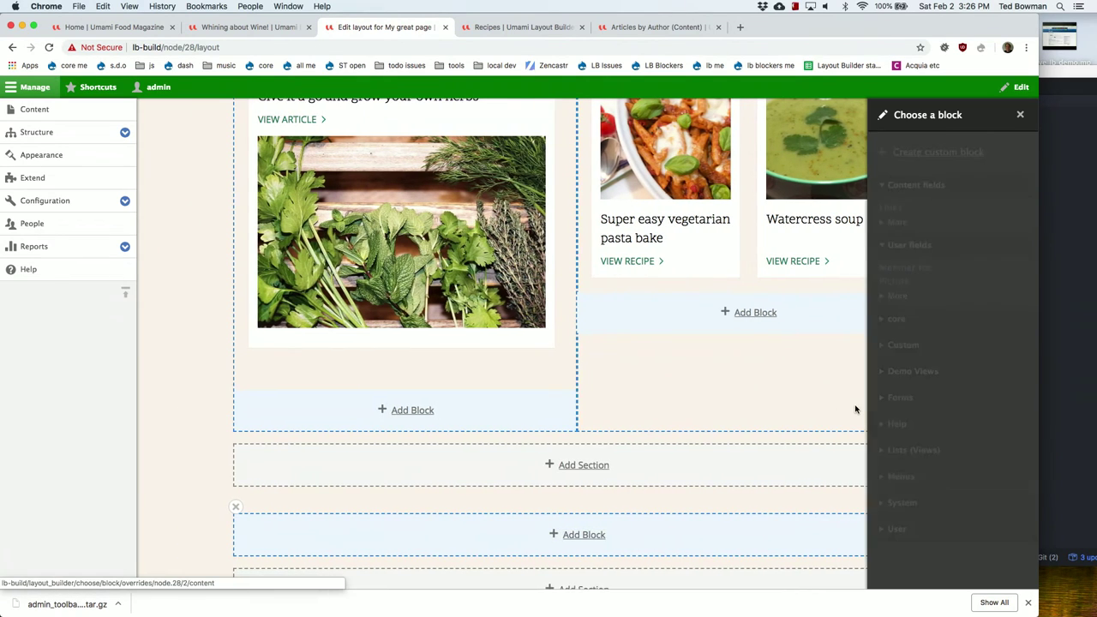
pyautogui.click(926, 368)
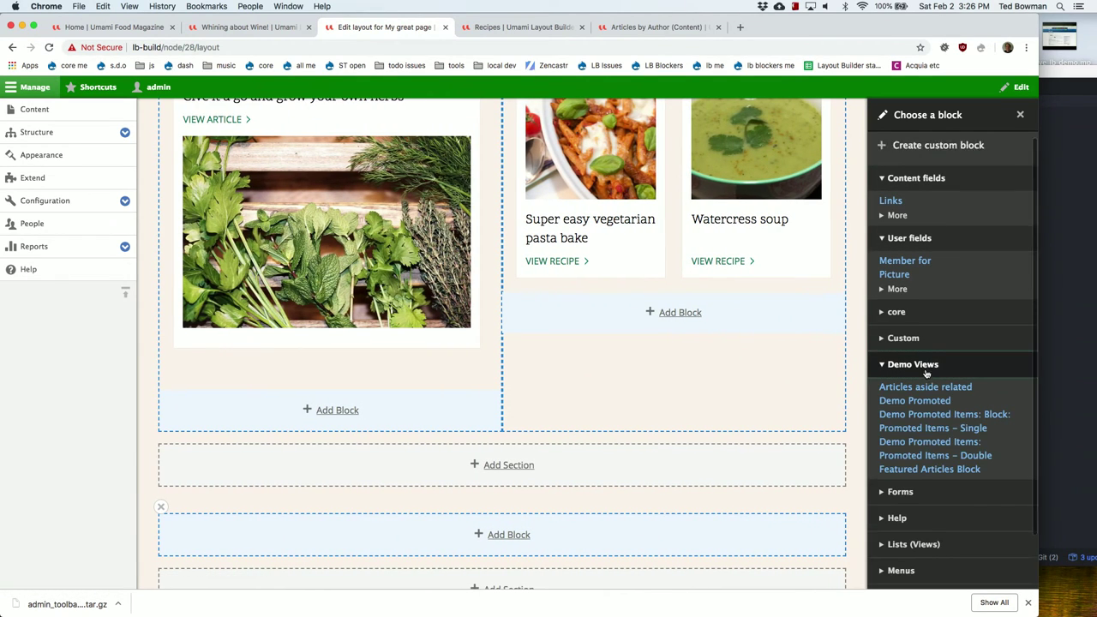
pyautogui.scroll(-2, 925, 374)
pyautogui.click(913, 486)
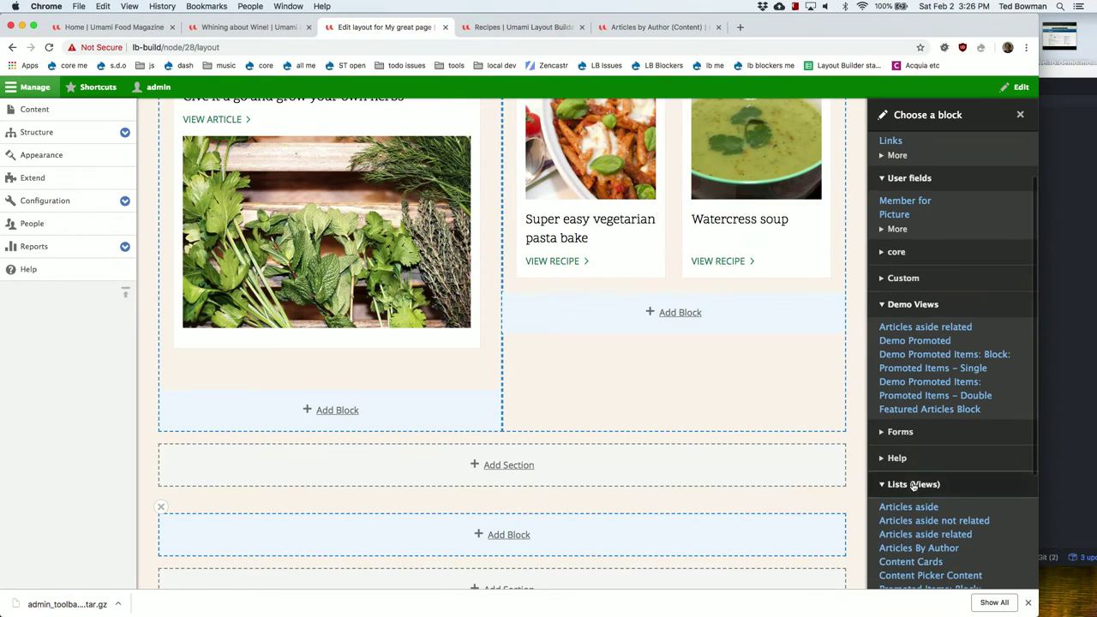
pyautogui.scroll(-5, 914, 486)
pyautogui.click(917, 478)
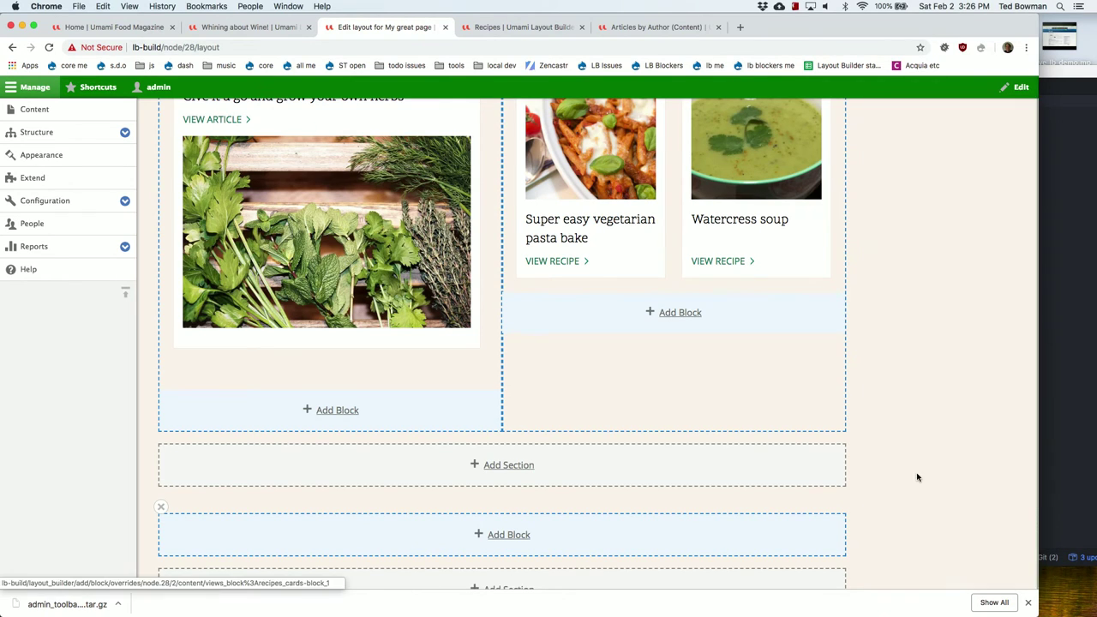
pyautogui.click(935, 248)
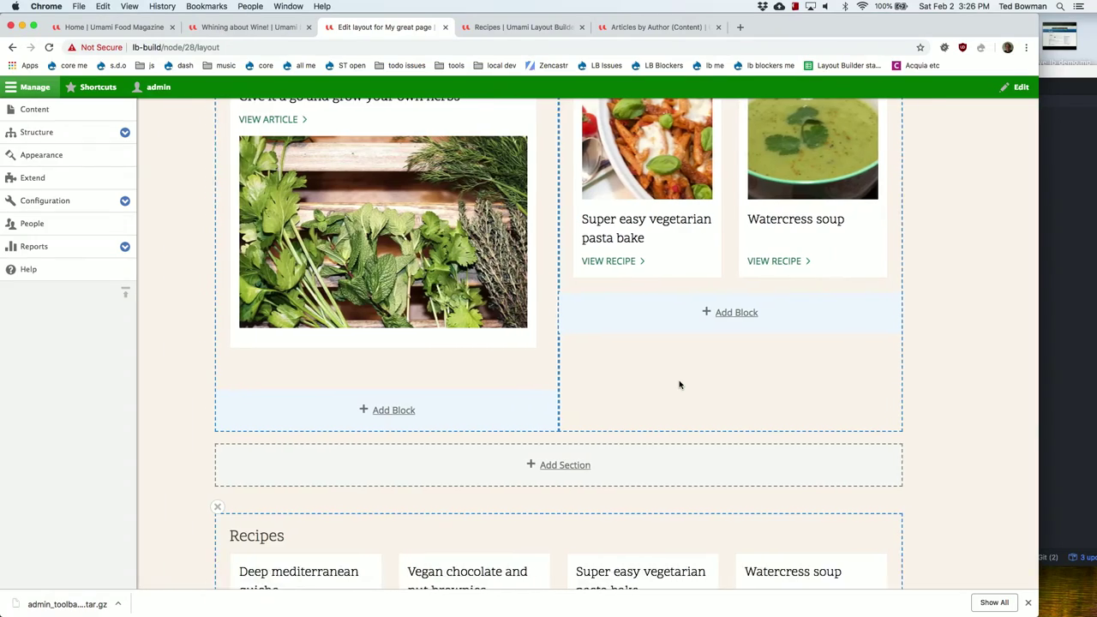
# Look over the added recipe cards and save the layout of "My great page"
pyautogui.scroll(-5, 679, 385)
pyautogui.scroll(-4, 680, 385)
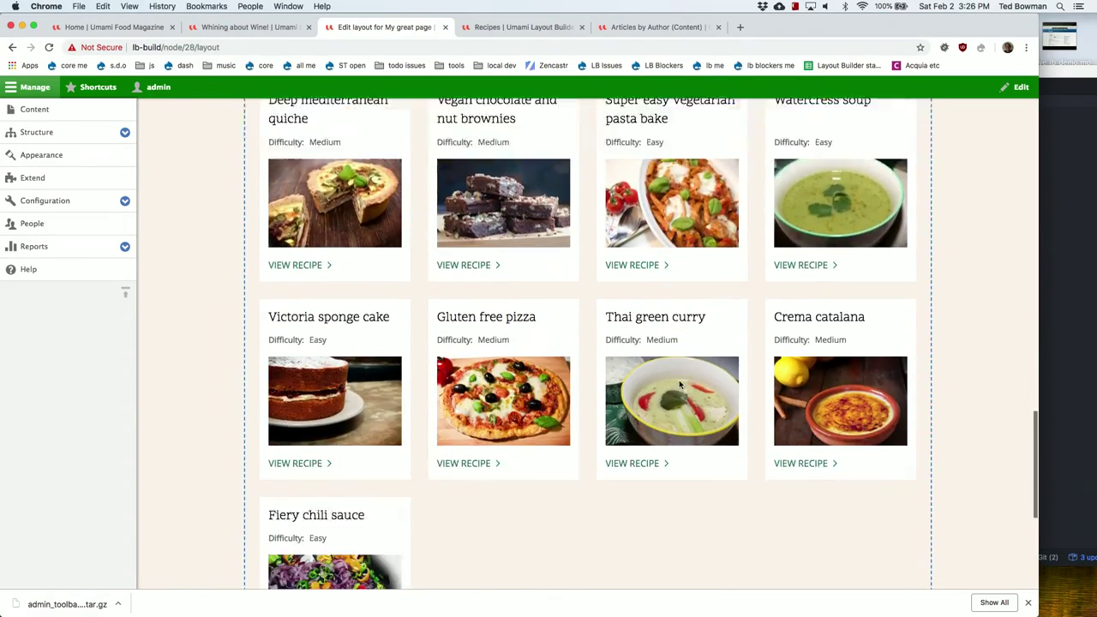
pyautogui.scroll(10, 680, 385)
pyautogui.scroll(5, 680, 385)
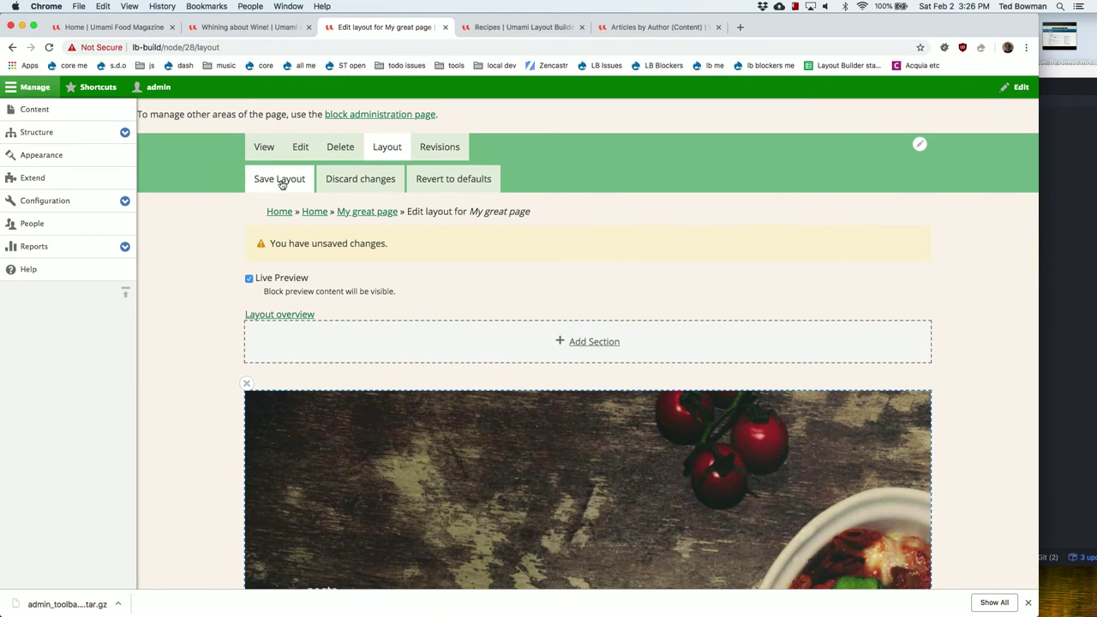
pyautogui.click(281, 182)
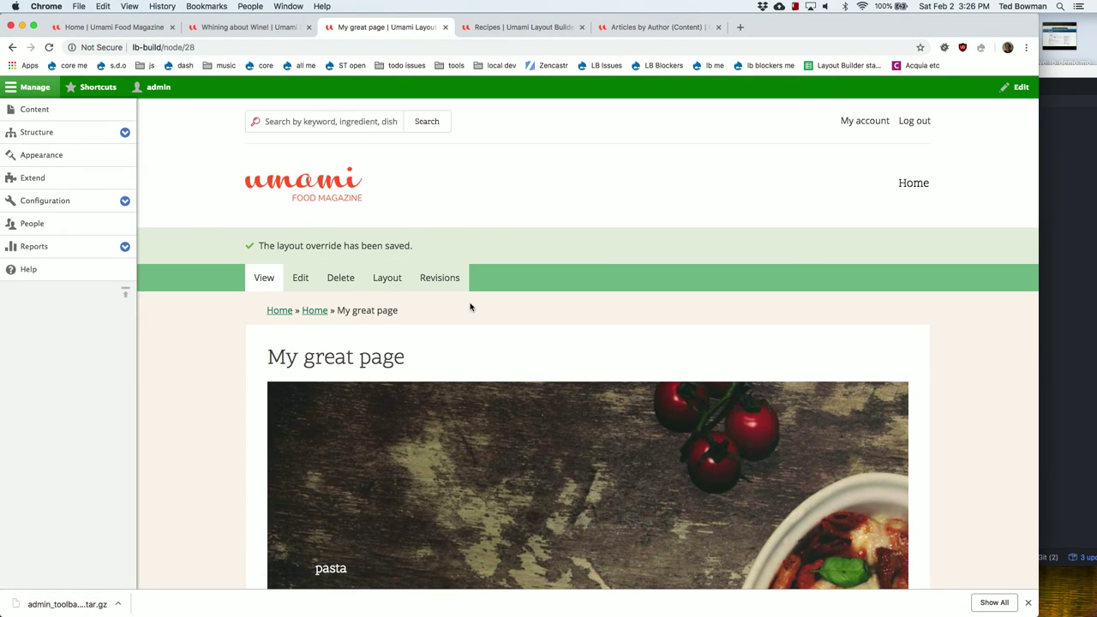
# Review the saved page's pasta banner, promoted items row and recipe cards
pyautogui.scroll(-3, 466, 354)
pyautogui.scroll(-5, 466, 354)
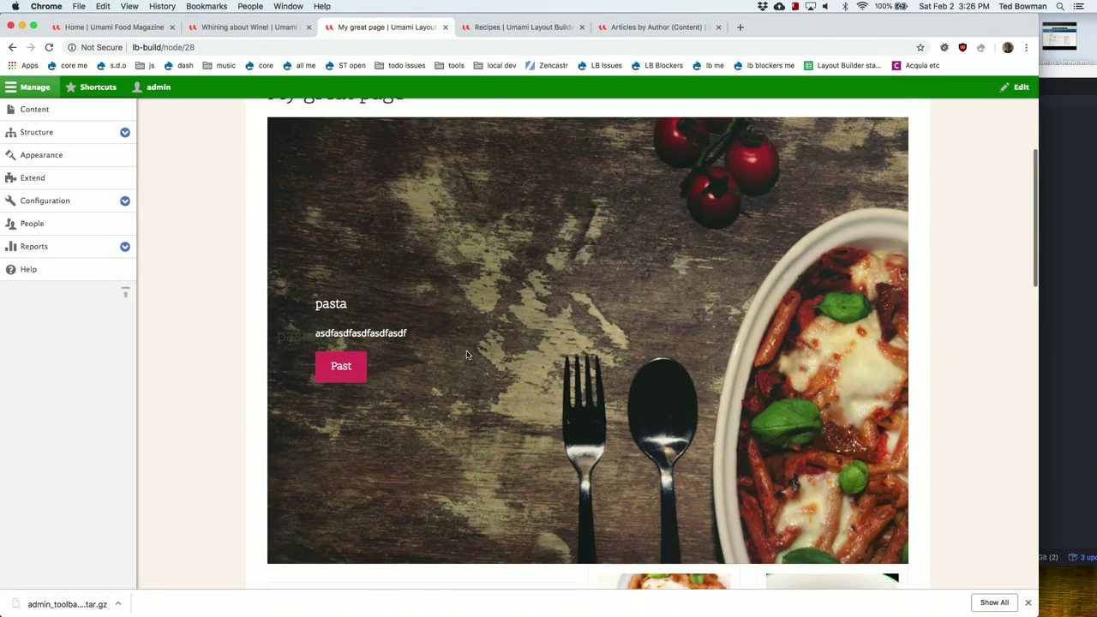
pyautogui.scroll(-5, 466, 354)
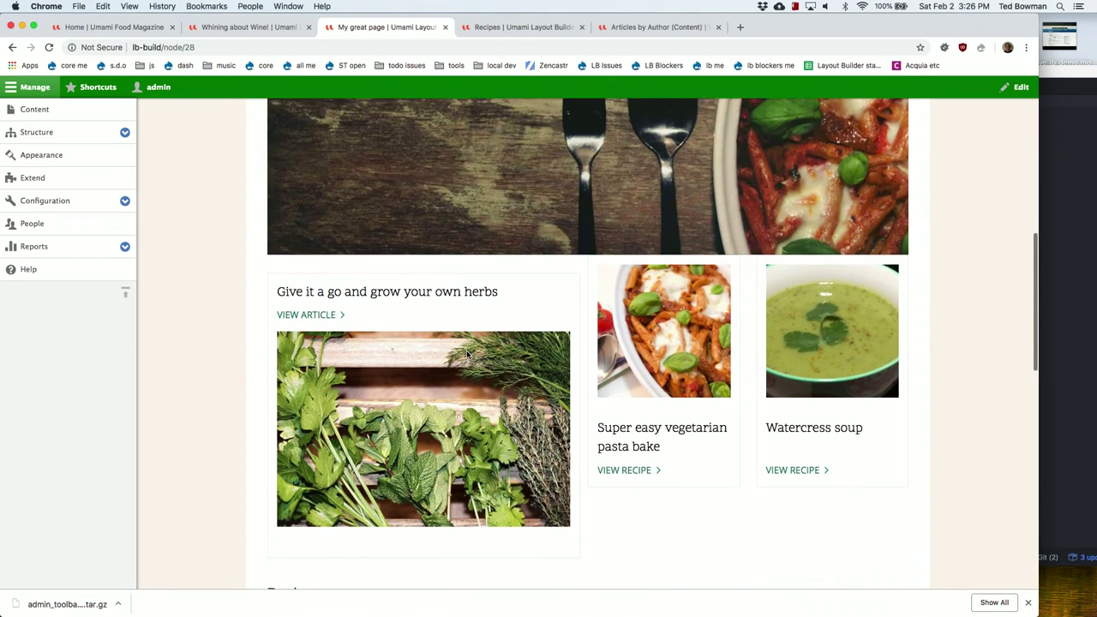
pyautogui.scroll(-3, 466, 354)
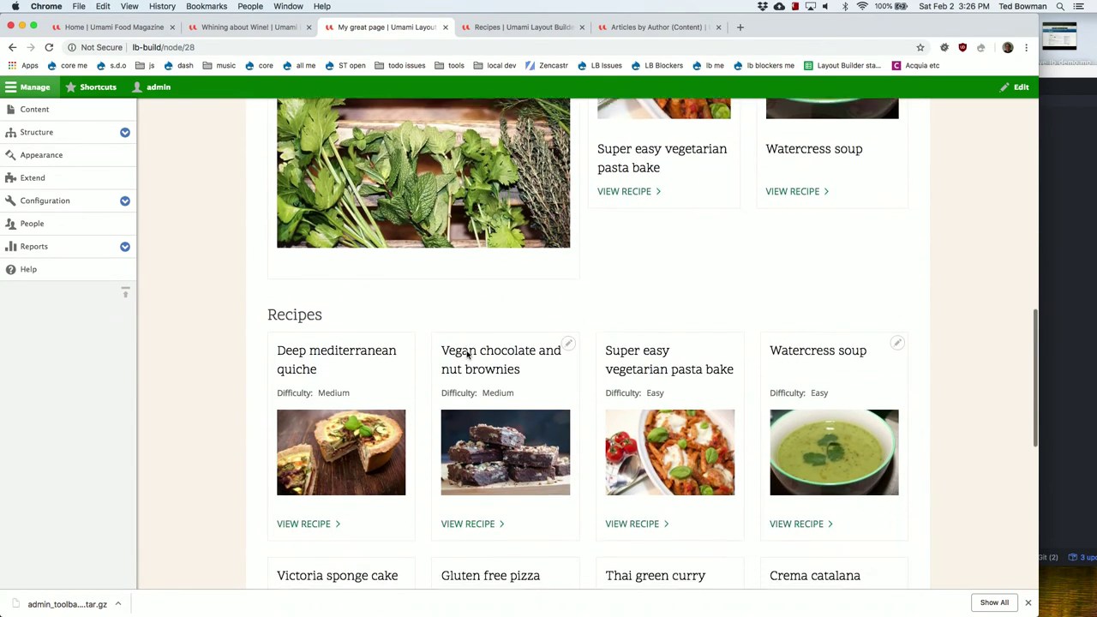
pyautogui.scroll(7, 466, 354)
pyautogui.scroll(3, 467, 354)
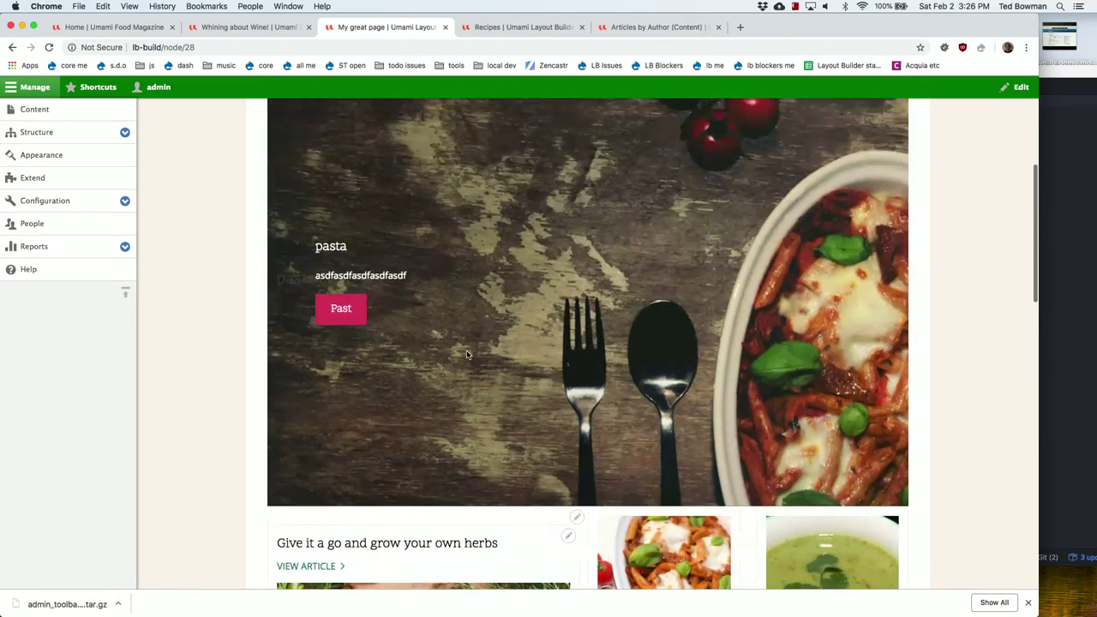
pyautogui.scroll(-6, 466, 354)
pyautogui.scroll(-3, 466, 354)
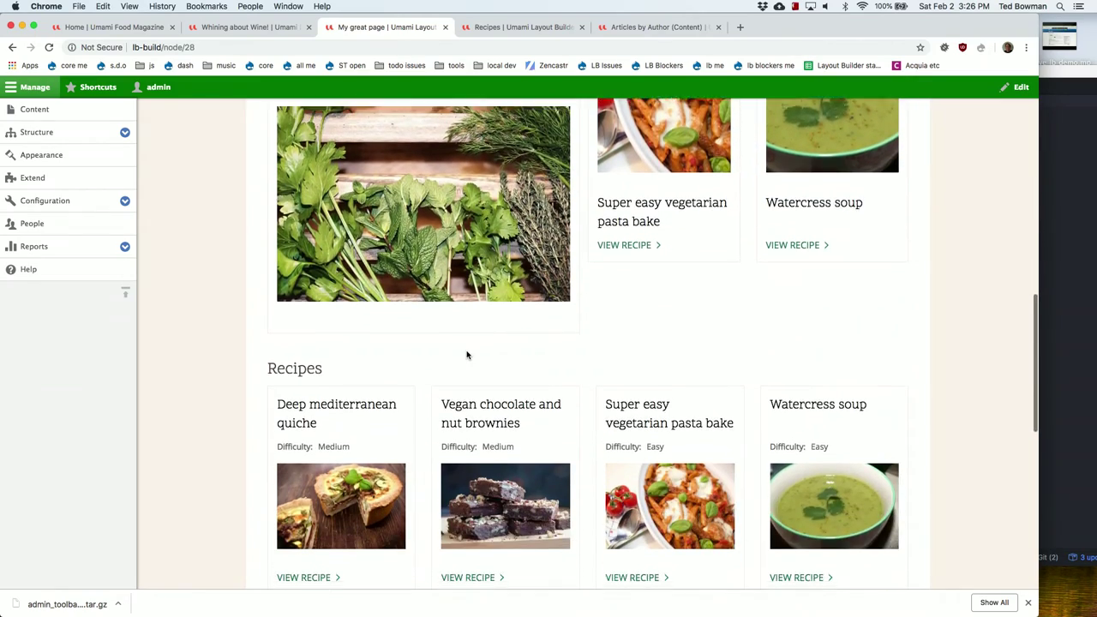
pyautogui.scroll(2, 466, 354)
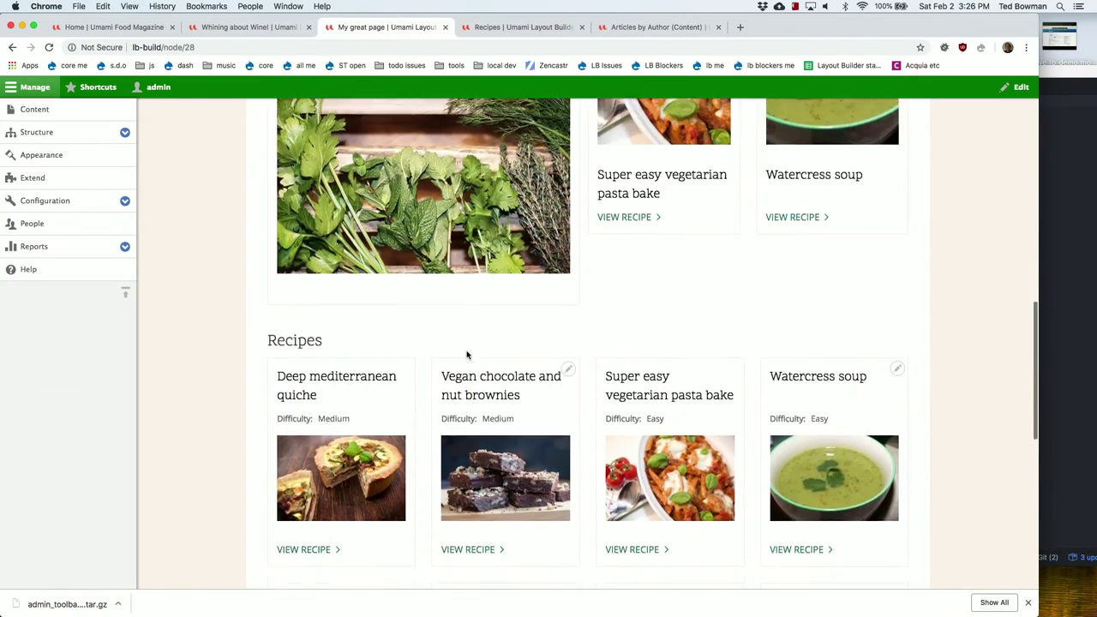
pyautogui.scroll(-1, 466, 354)
pyautogui.scroll(5, 467, 355)
pyautogui.scroll(1, 466, 354)
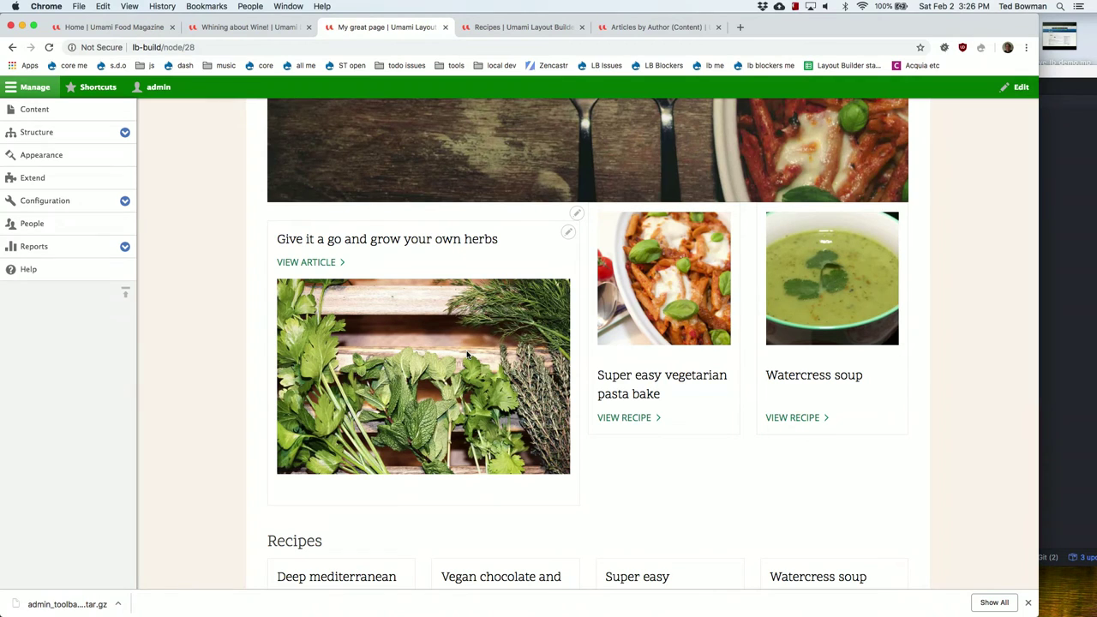
# Compare the header and banner of the original Umami home page with those of "My great page"
pyautogui.click(133, 27)
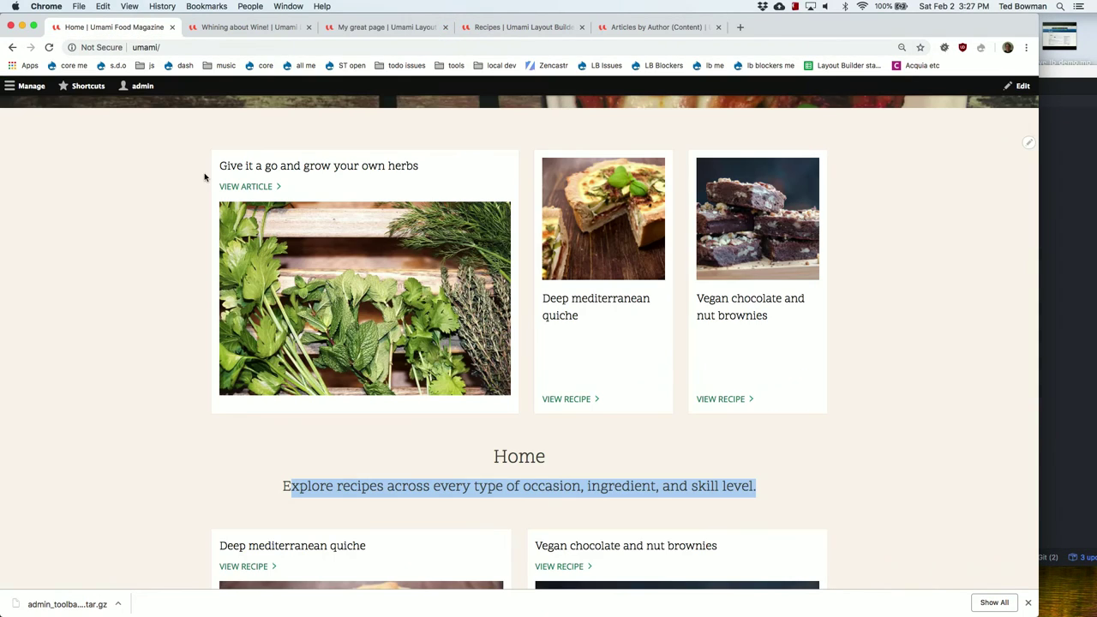
pyautogui.scroll(10, 830, 453)
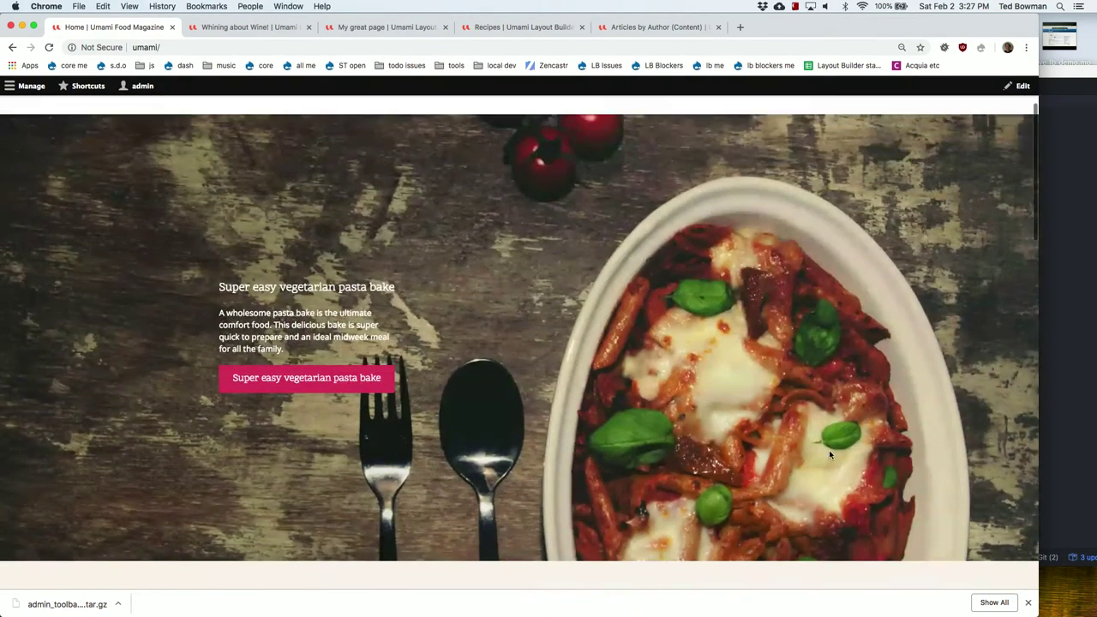
pyautogui.scroll(3, 829, 450)
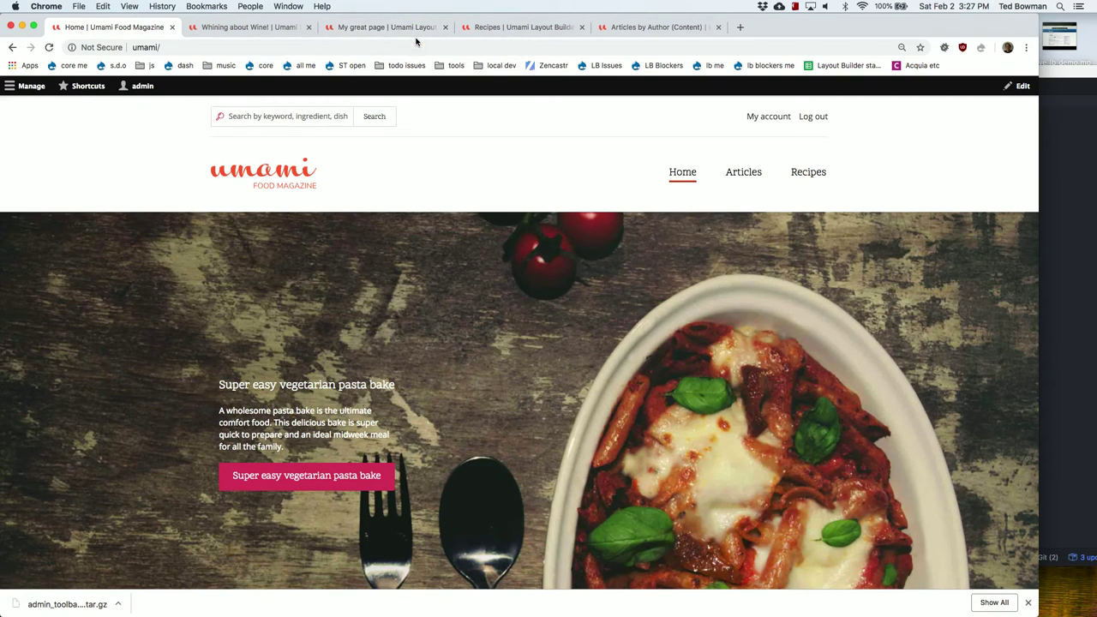
pyautogui.click(411, 31)
pyautogui.scroll(10, 406, 217)
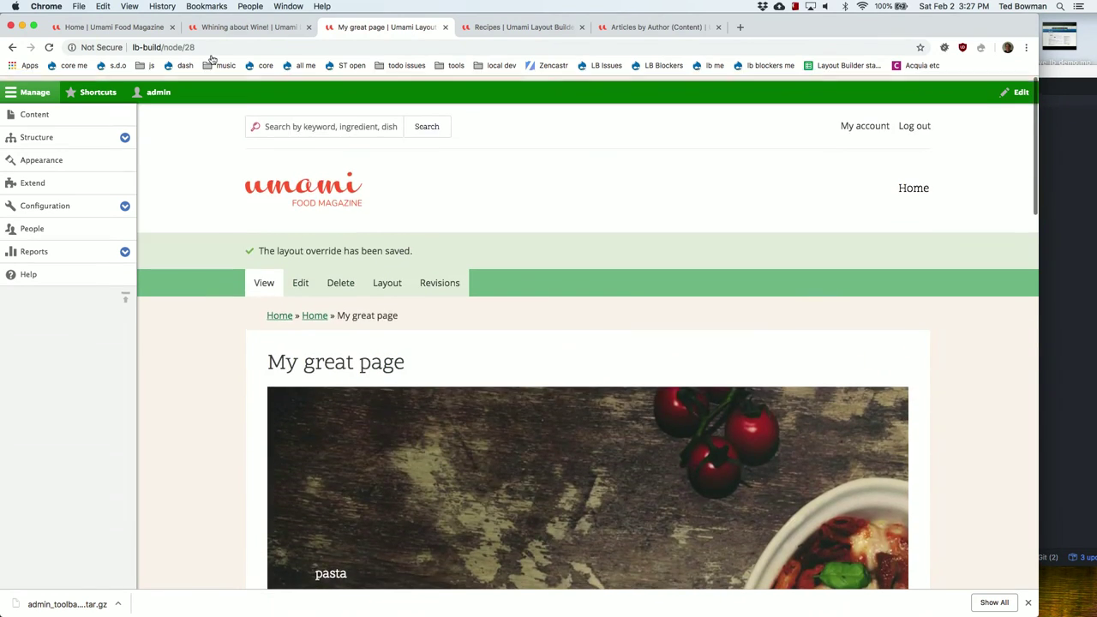
# Collapse the administration menu and view the pasta banner on "My great page"
pyautogui.click(35, 87)
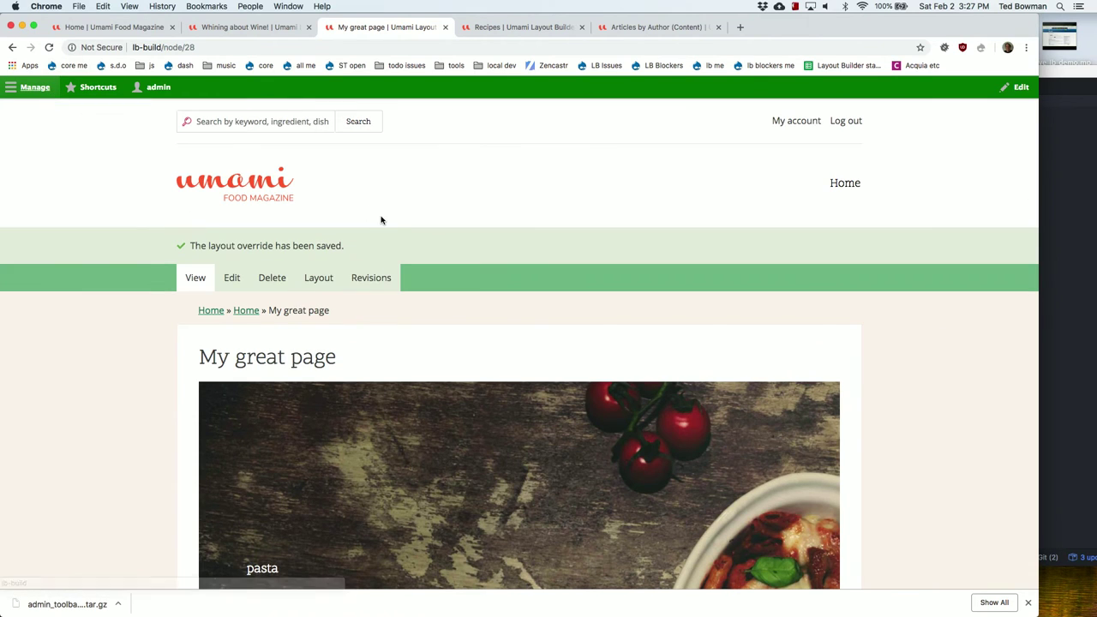
pyautogui.scroll(-1, 427, 362)
pyautogui.scroll(-5, 427, 362)
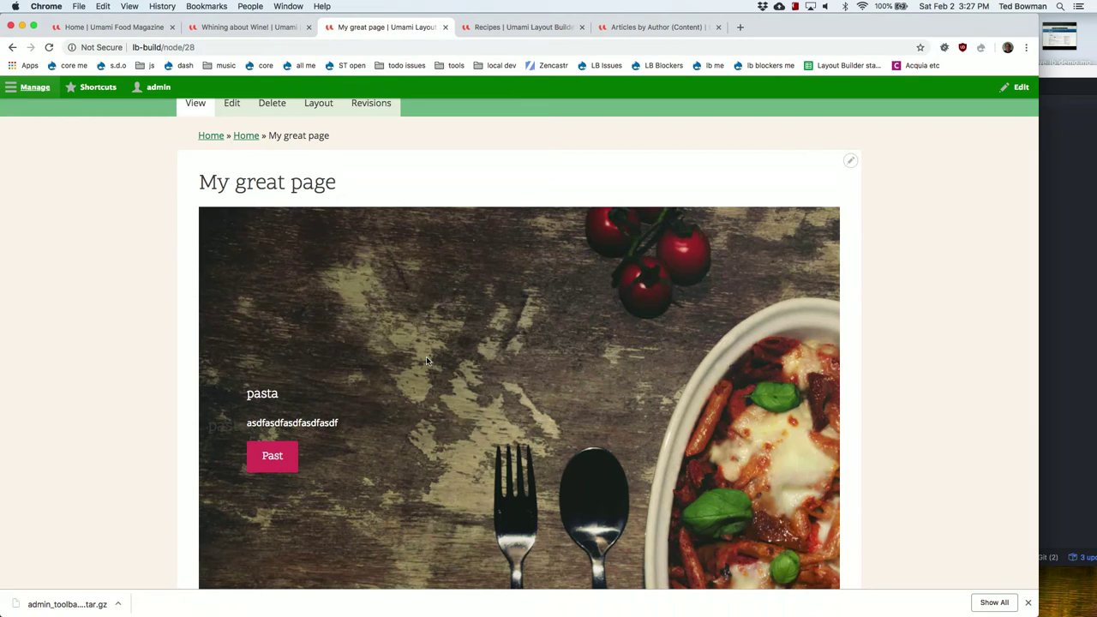
# Open the layout of "My great page", inspect the pasta banner block's configuration, and close it without changes
pyautogui.click(850, 165)
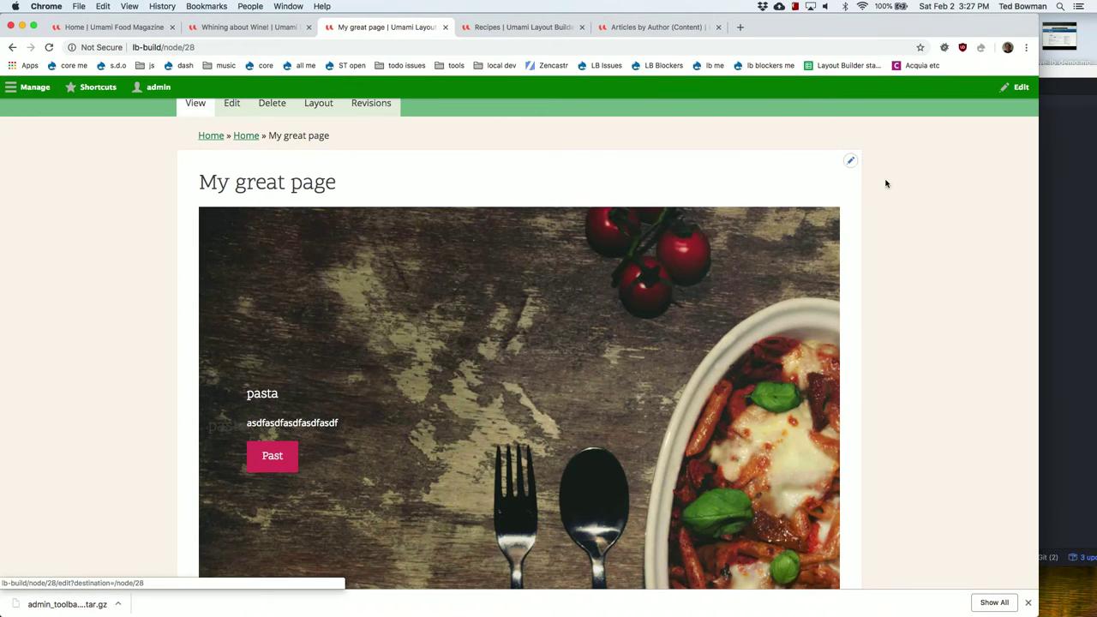
pyautogui.scroll(3, 475, 162)
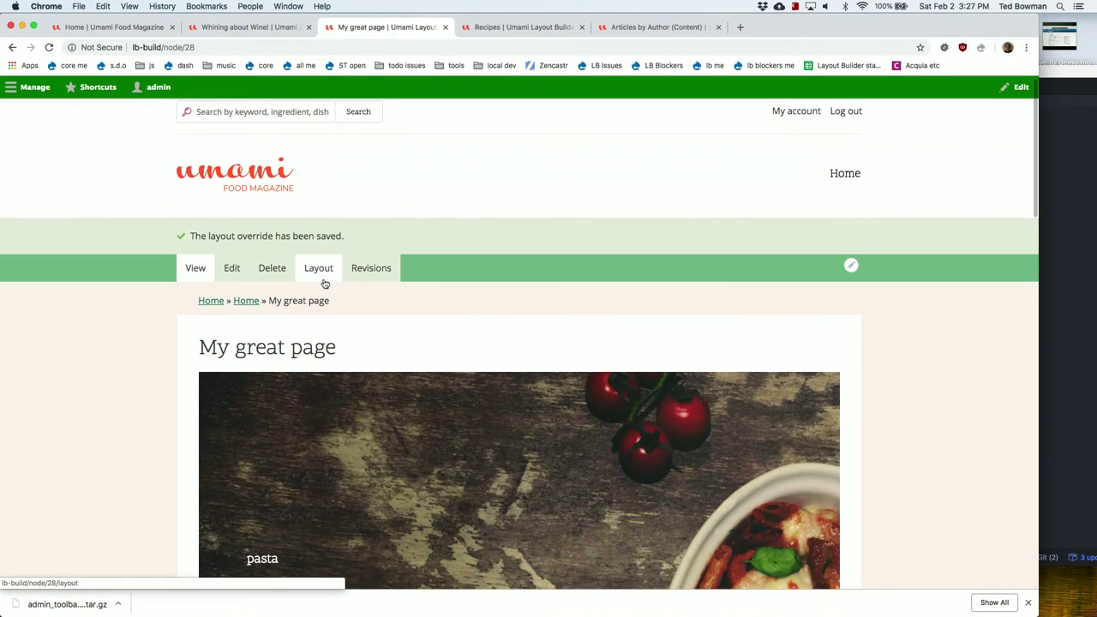
pyautogui.click(325, 282)
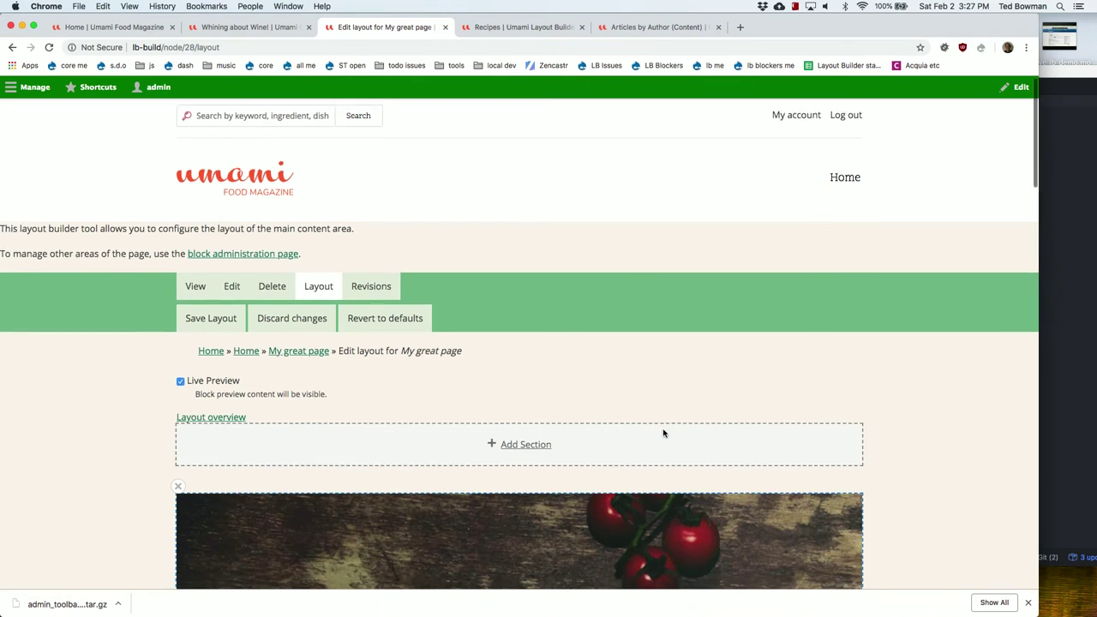
pyautogui.scroll(-5, 729, 360)
pyautogui.click(850, 205)
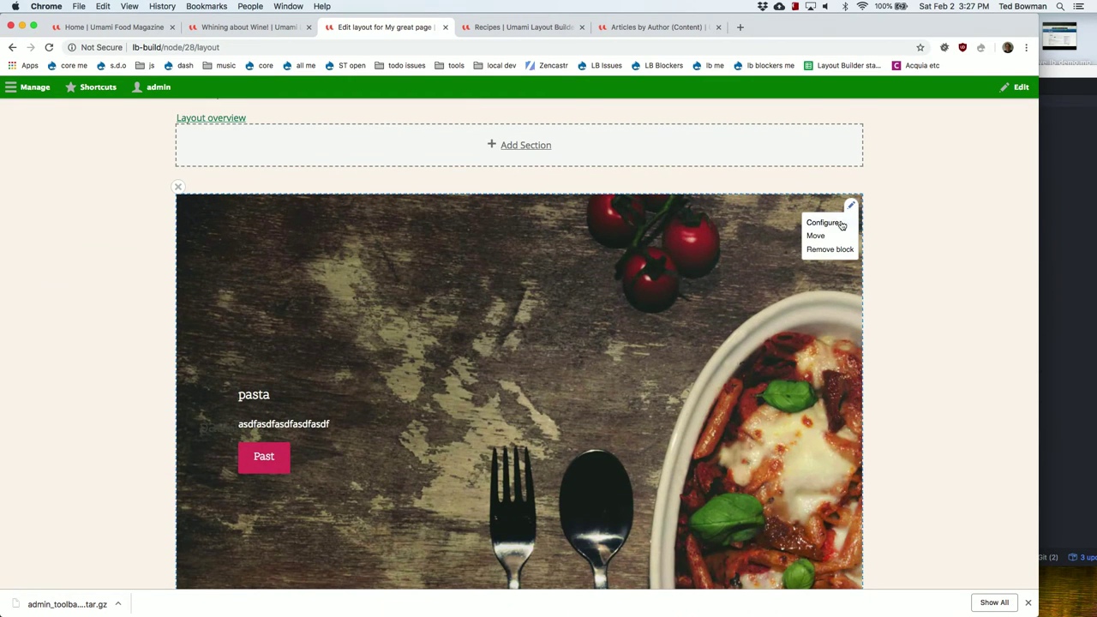
pyautogui.click(822, 223)
pyautogui.scroll(-2, 943, 360)
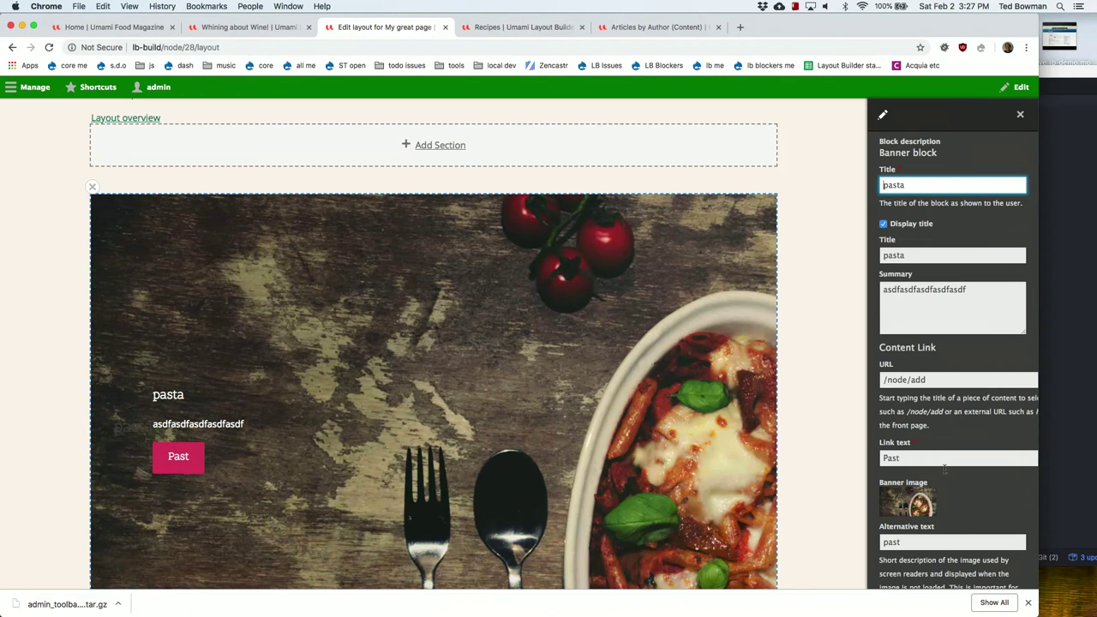
pyautogui.scroll(-2, 946, 468)
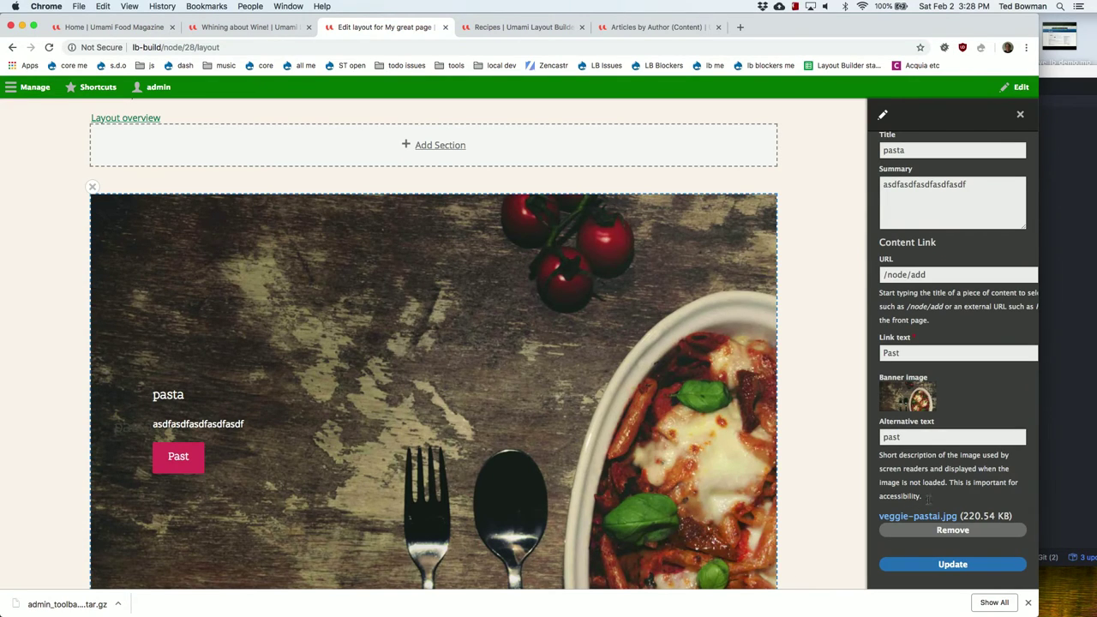
pyautogui.click(1020, 115)
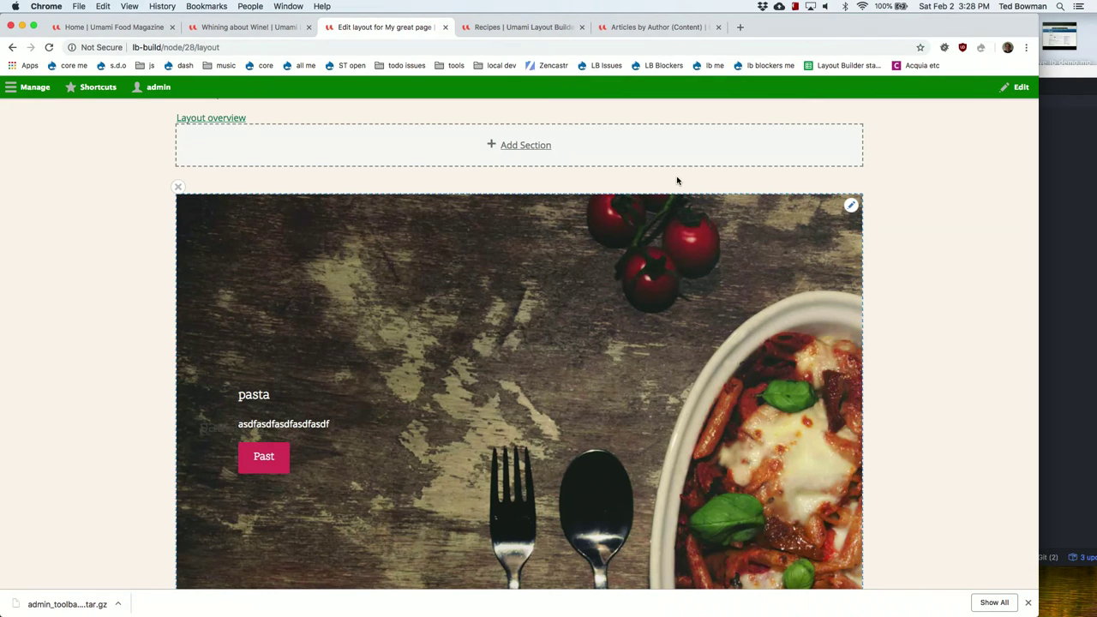
# Look over the layout sections, view the recipe list on the site's front page, and return to the layout of "My great page"
pyautogui.scroll(-10, 644, 324)
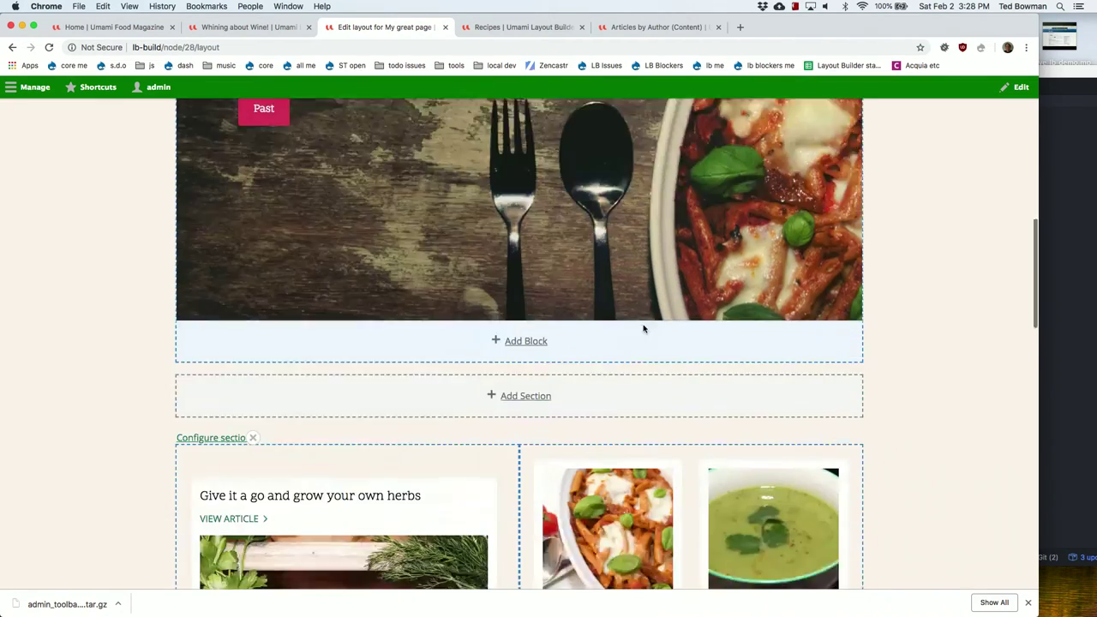
pyautogui.scroll(10, 643, 328)
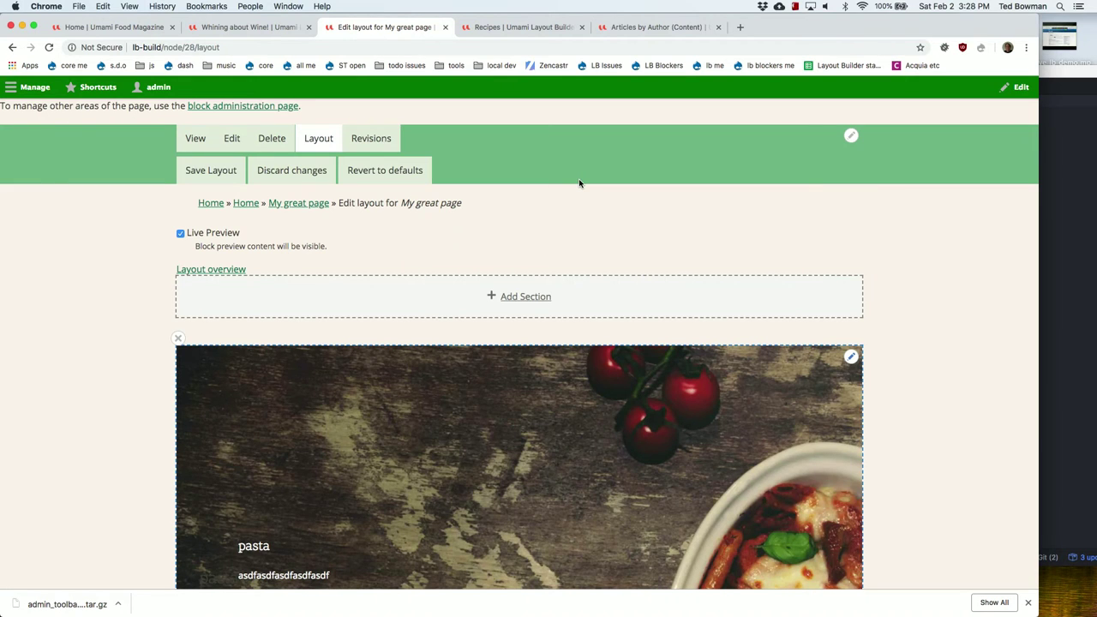
pyautogui.scroll(3, 551, 229)
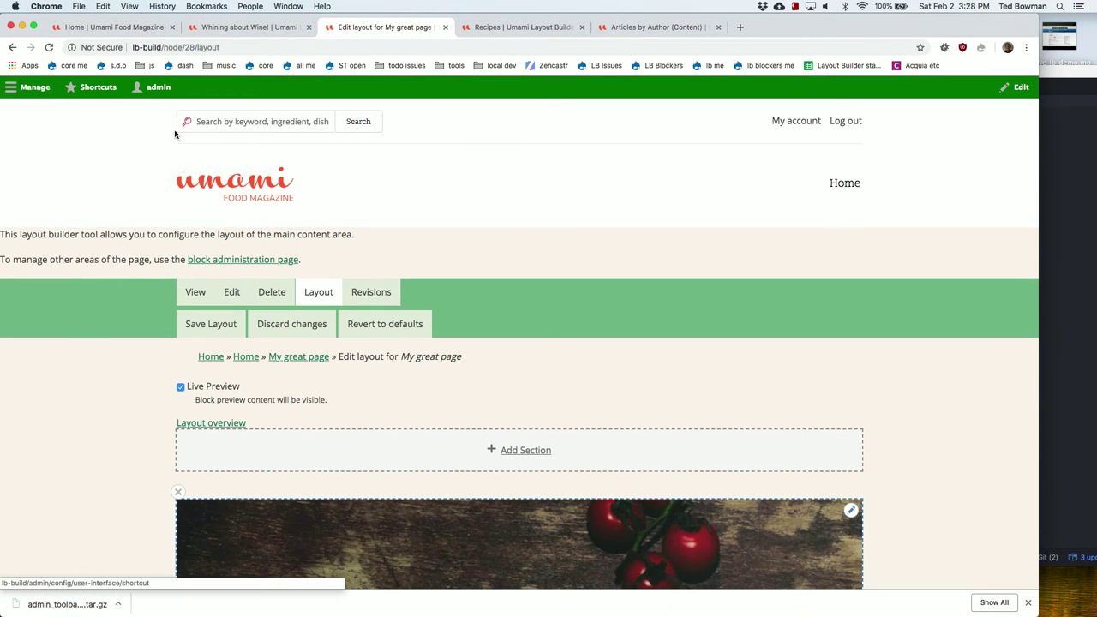
pyautogui.click(236, 181)
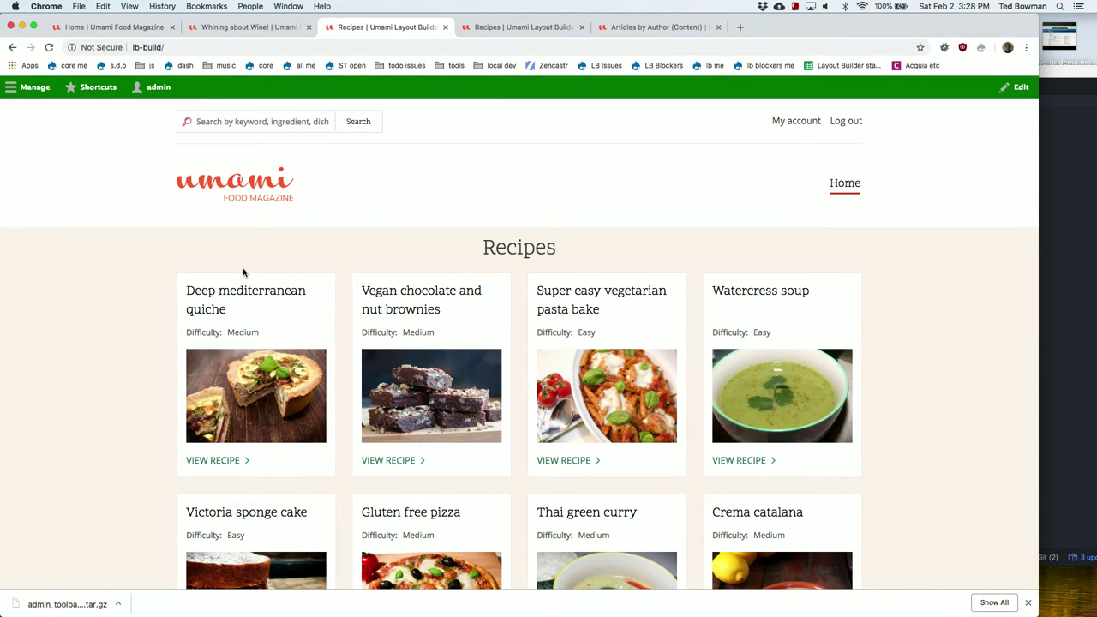
pyautogui.scroll(-3, 339, 328)
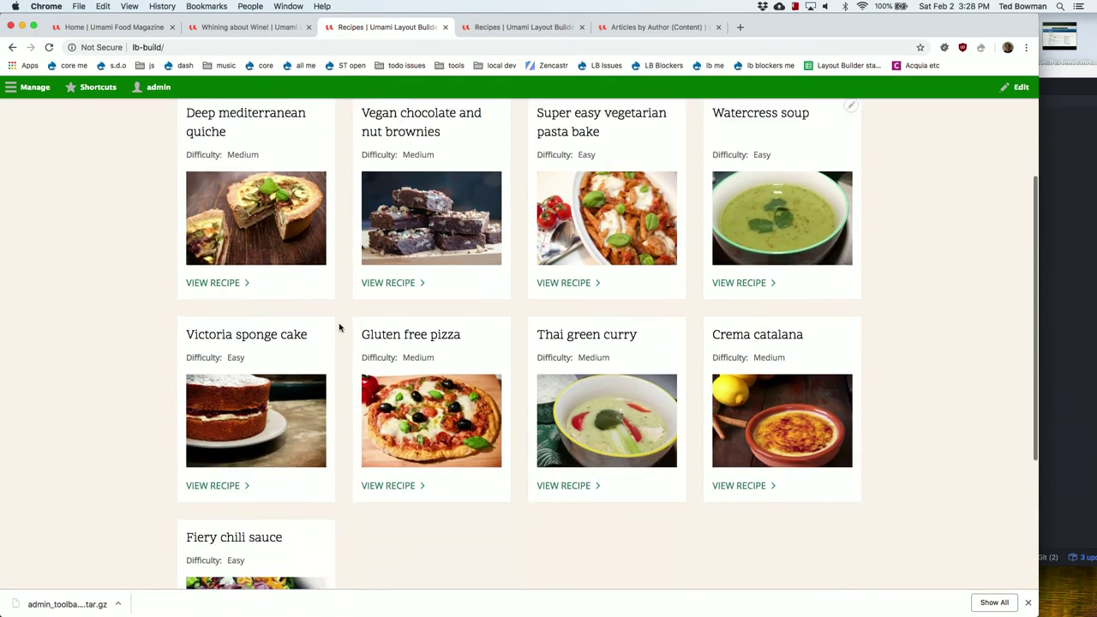
pyautogui.scroll(4, 340, 326)
pyautogui.hscroll(-5, 108, 206)
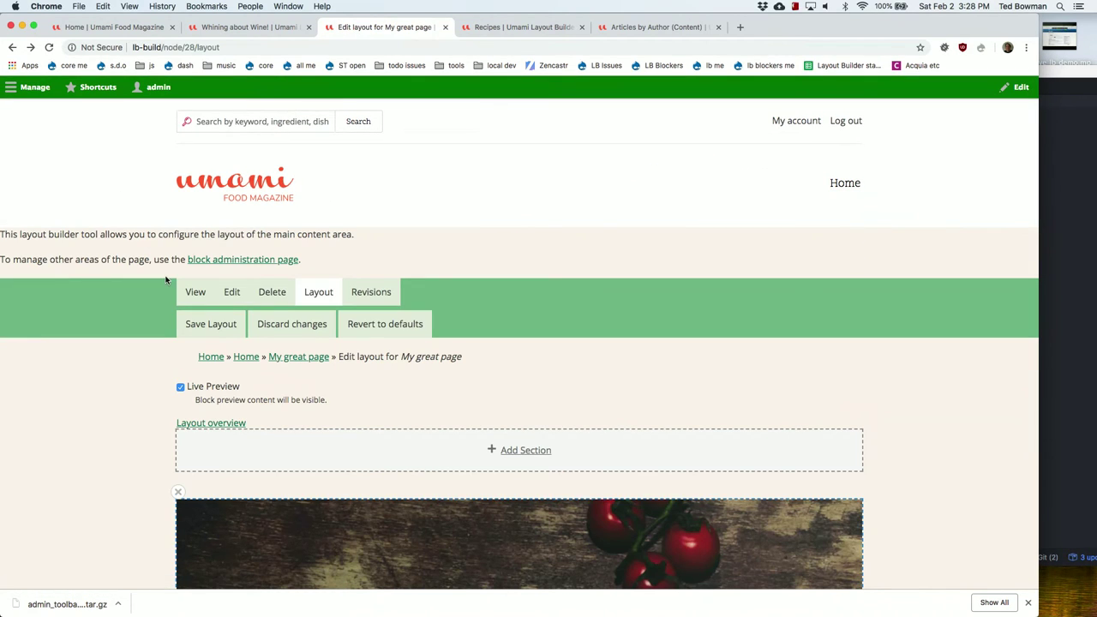
# View the published "My great page" and examine it from the banner down to the page footer
pyautogui.click(194, 292)
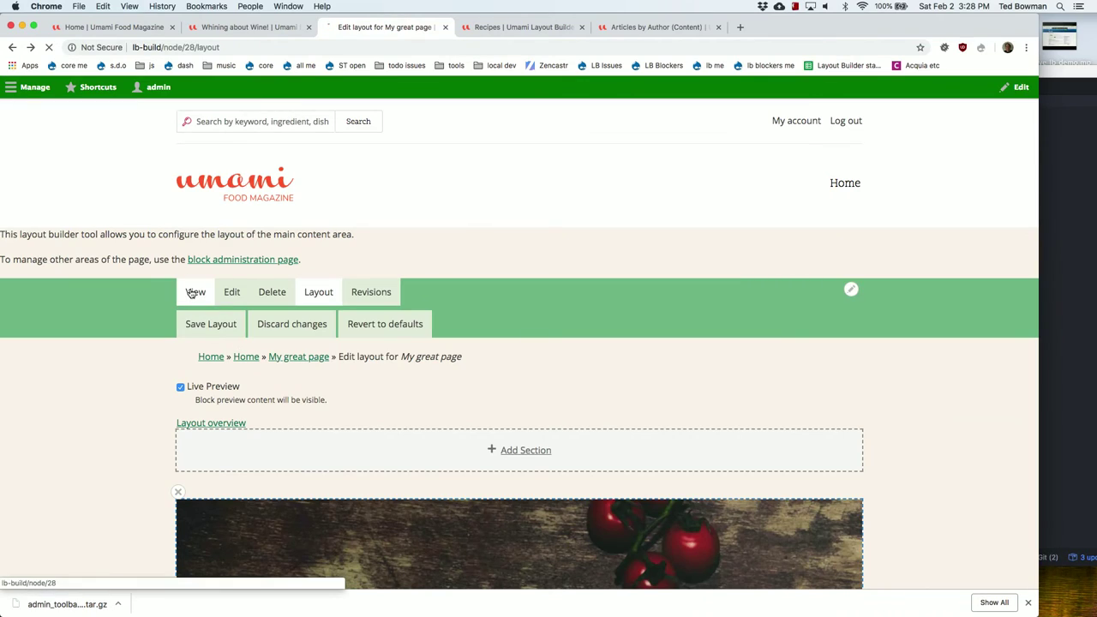
pyautogui.scroll(-10, 423, 443)
pyautogui.scroll(5, 423, 442)
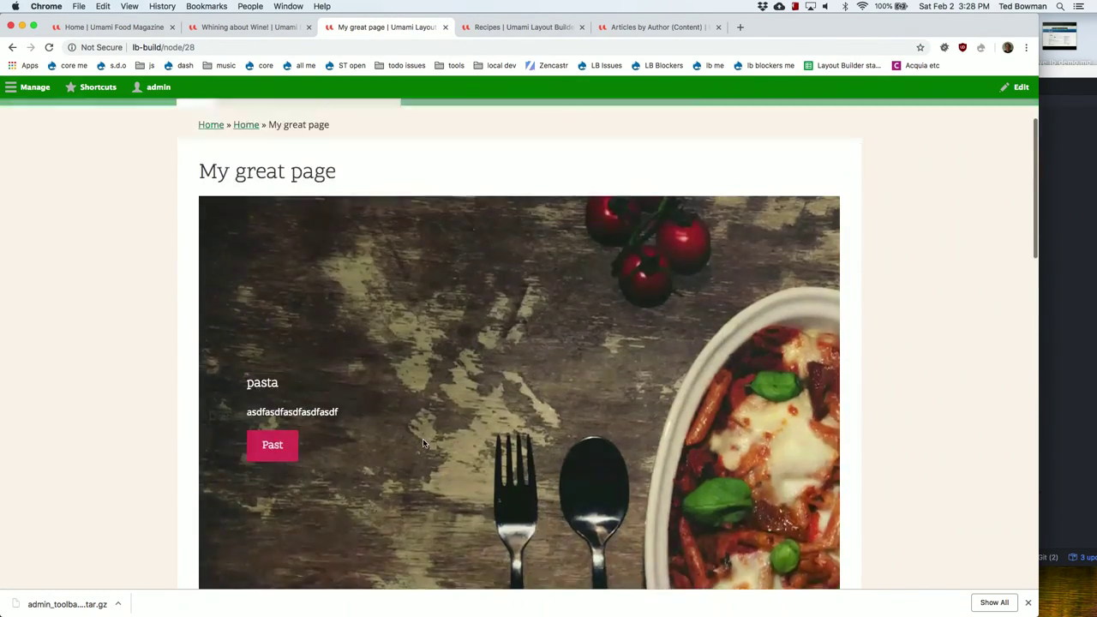
pyautogui.scroll(-15, 423, 442)
pyautogui.scroll(-3, 423, 443)
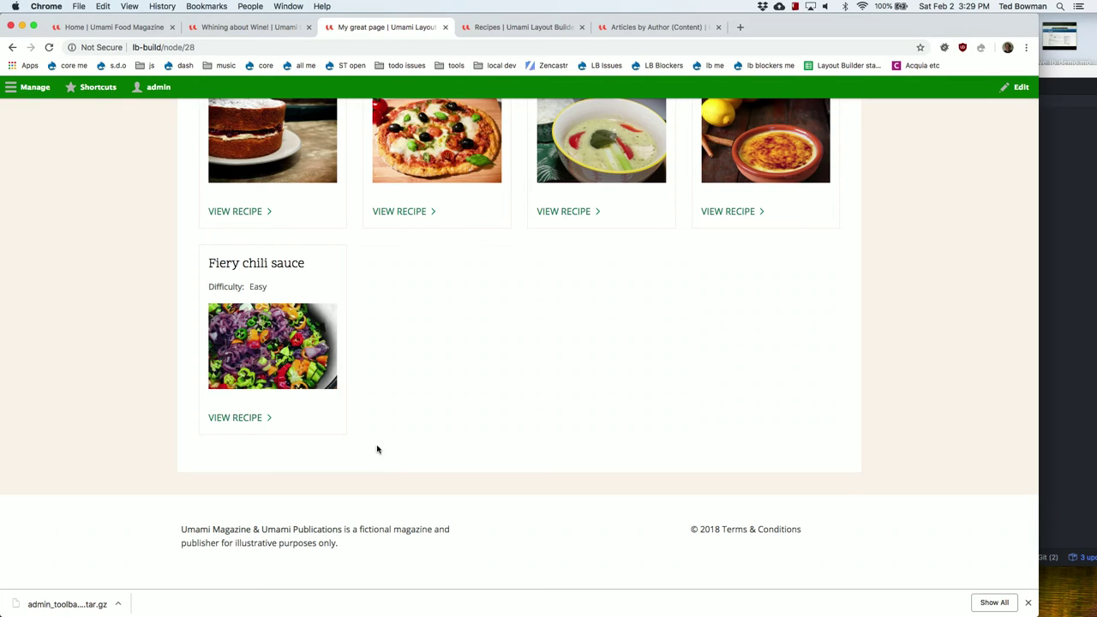
pyautogui.scroll(5, 278, 283)
pyautogui.scroll(15, 282, 285)
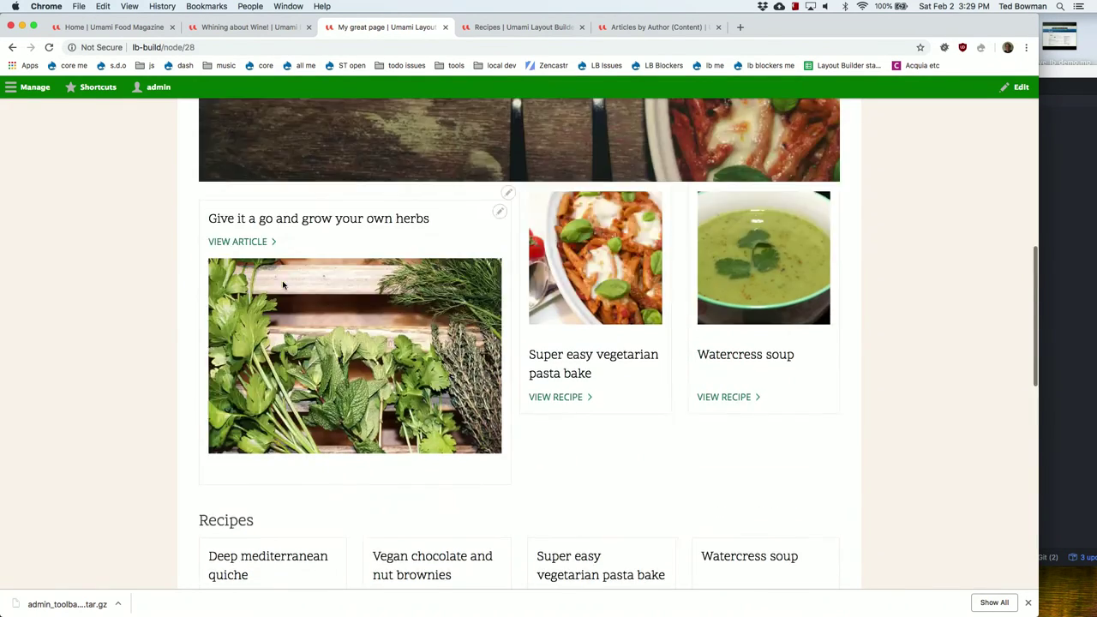
pyautogui.scroll(3, 143, 301)
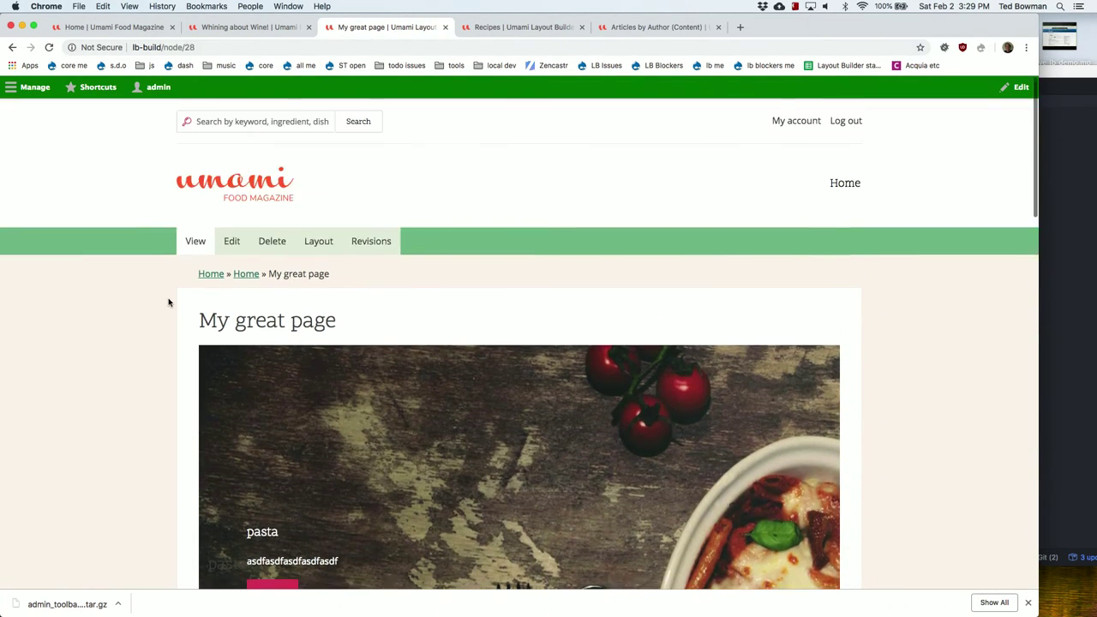
# Open the block layout administration for the Umami theme and find the Footer region
pyautogui.click(479, 28)
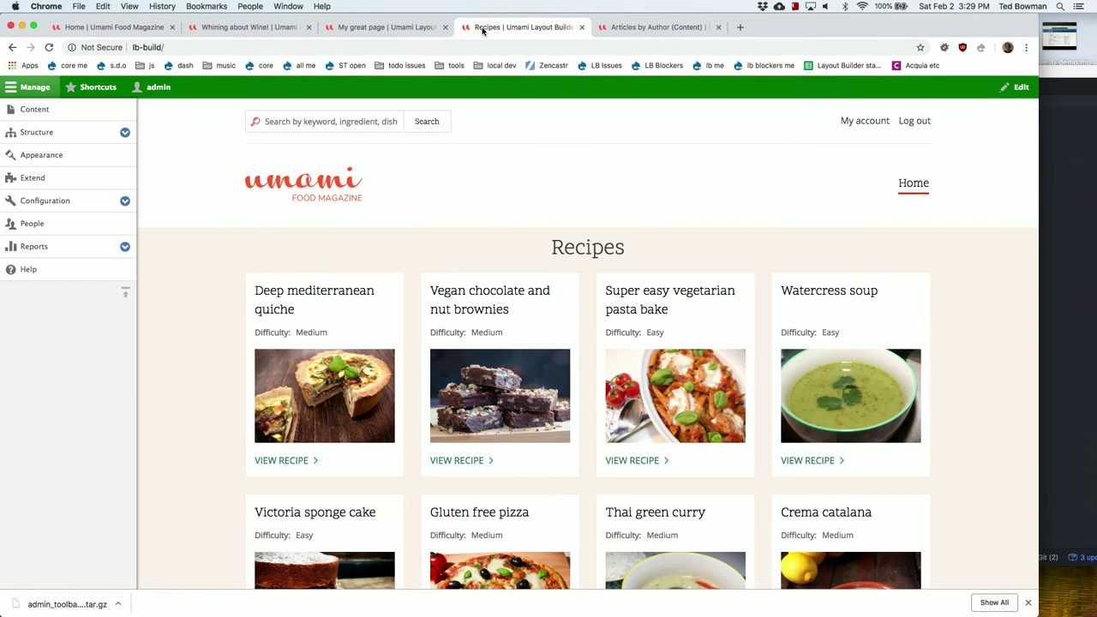
pyautogui.click(125, 134)
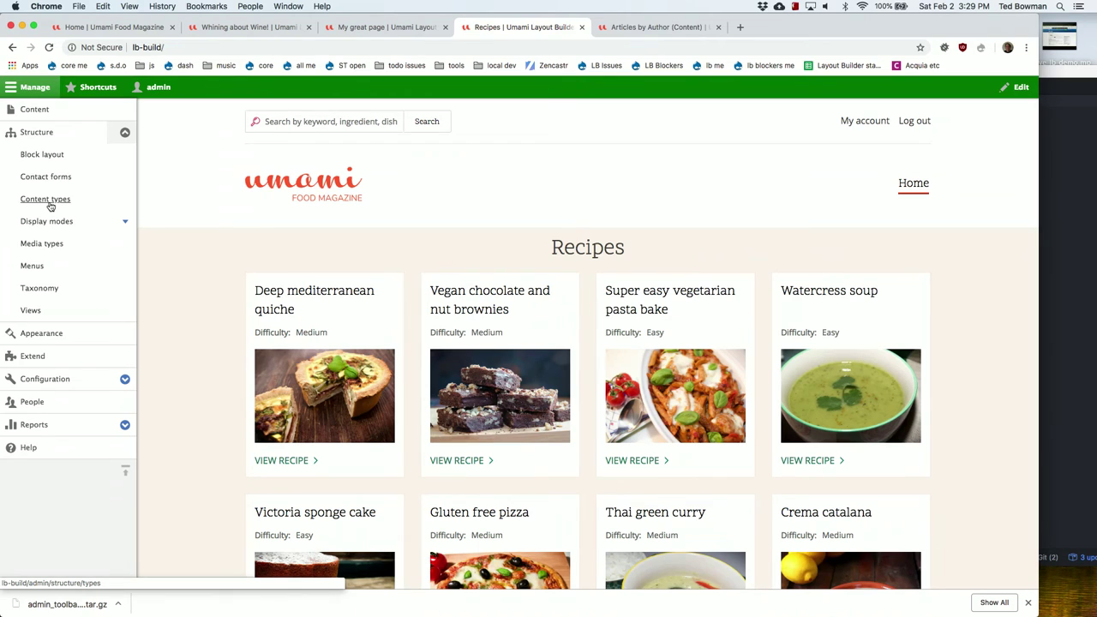
pyautogui.click(50, 206)
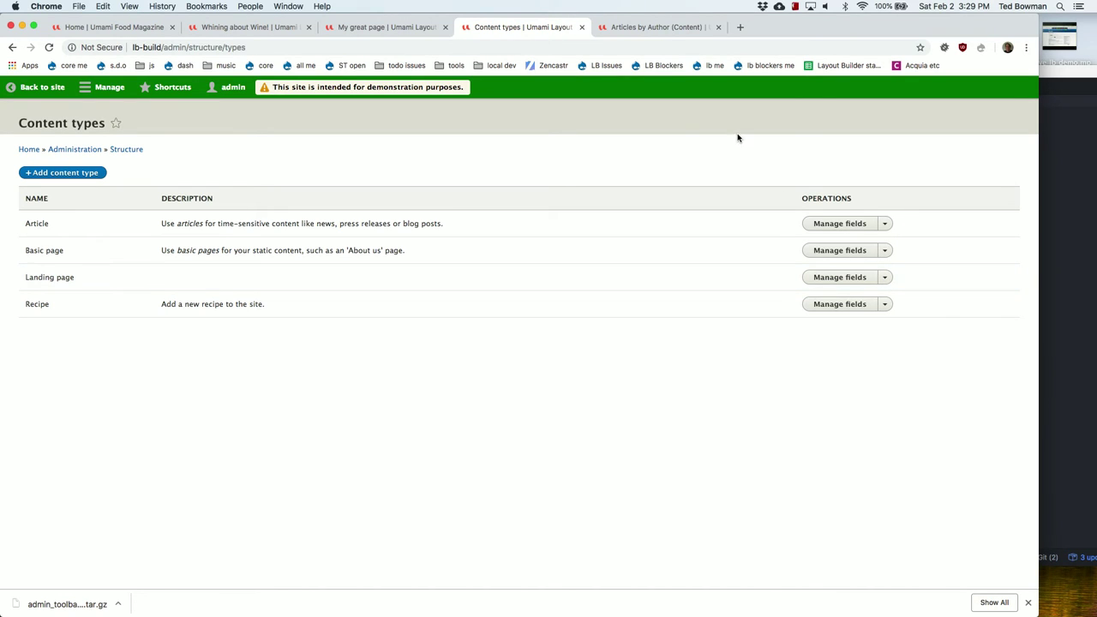
pyautogui.click(110, 87)
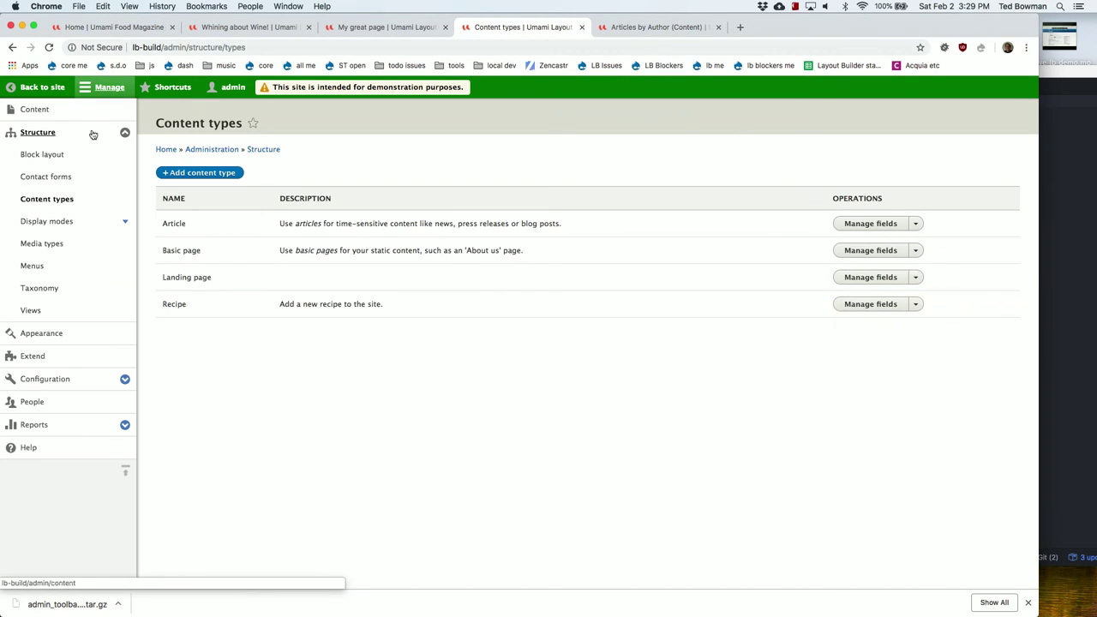
pyautogui.click(48, 156)
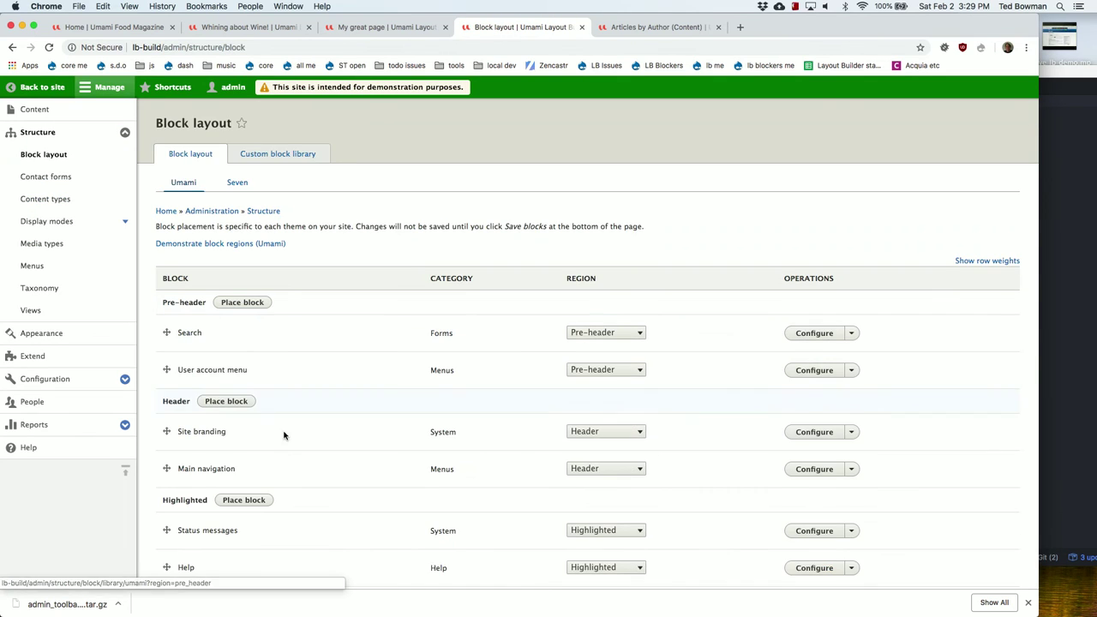
pyautogui.scroll(-10, 283, 433)
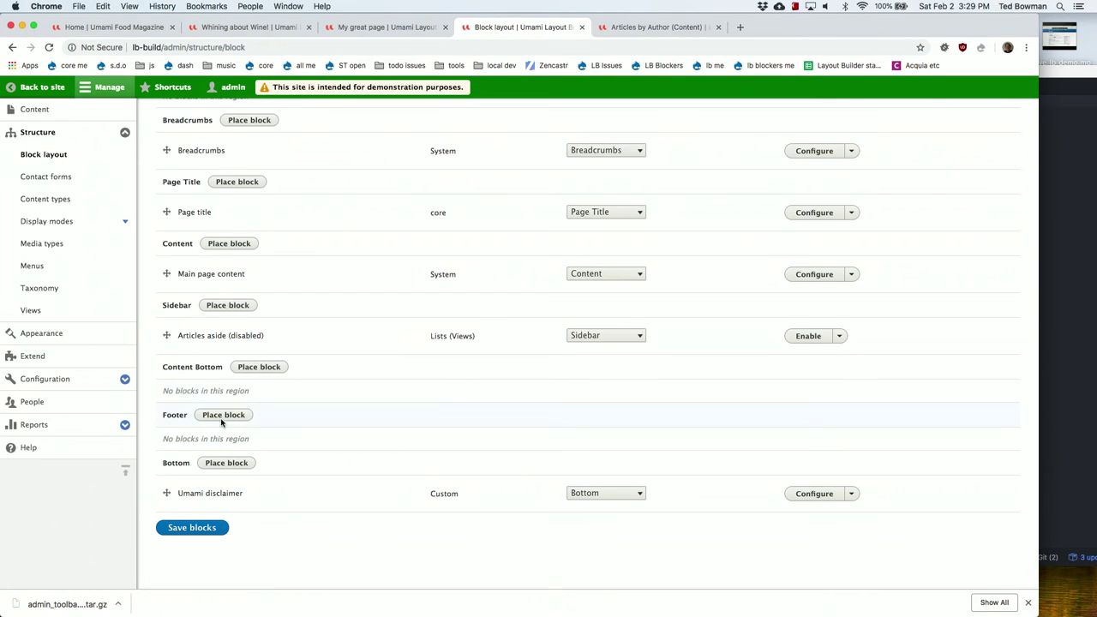
# Place the Combo Footer custom block in the Footer region, keeping its default title and visibility settings
pyautogui.click(225, 422)
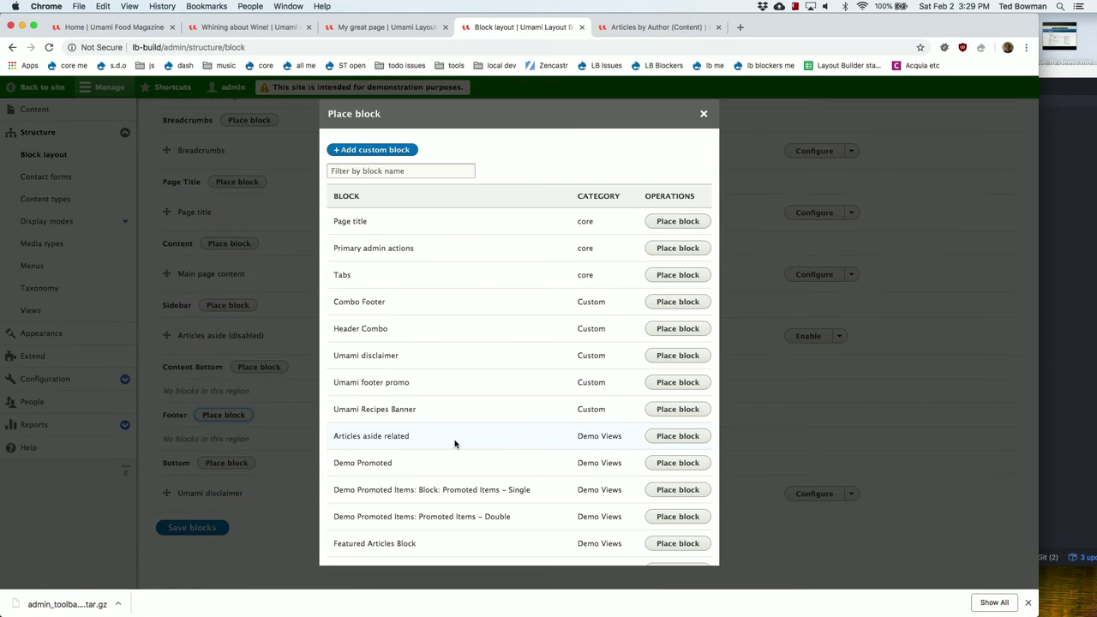
pyautogui.click(421, 169)
pyautogui.write('com')
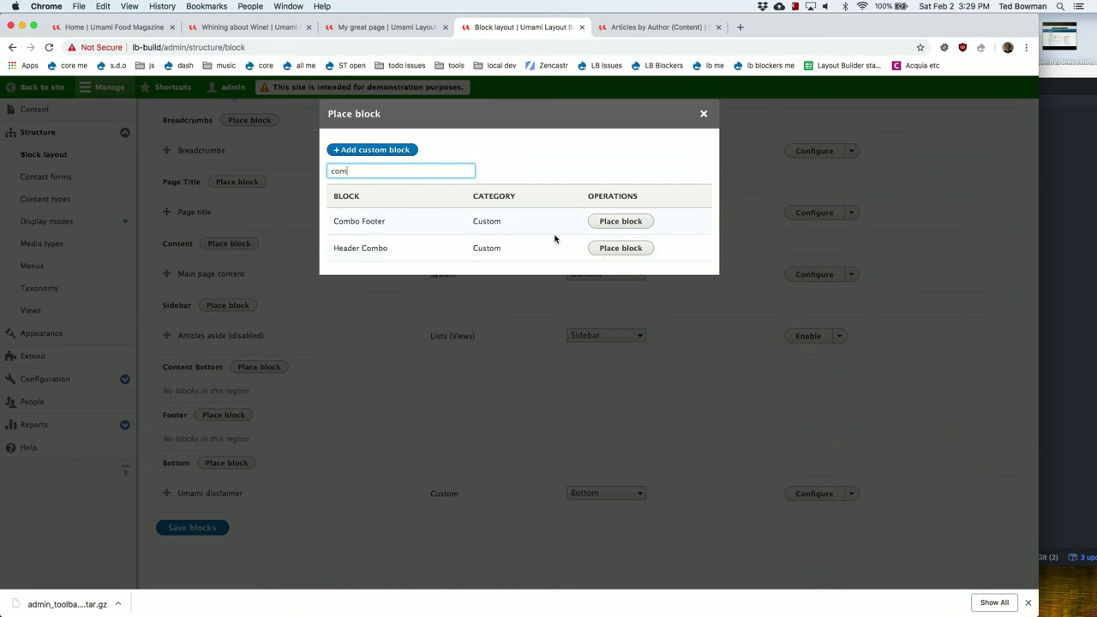
pyautogui.click(623, 221)
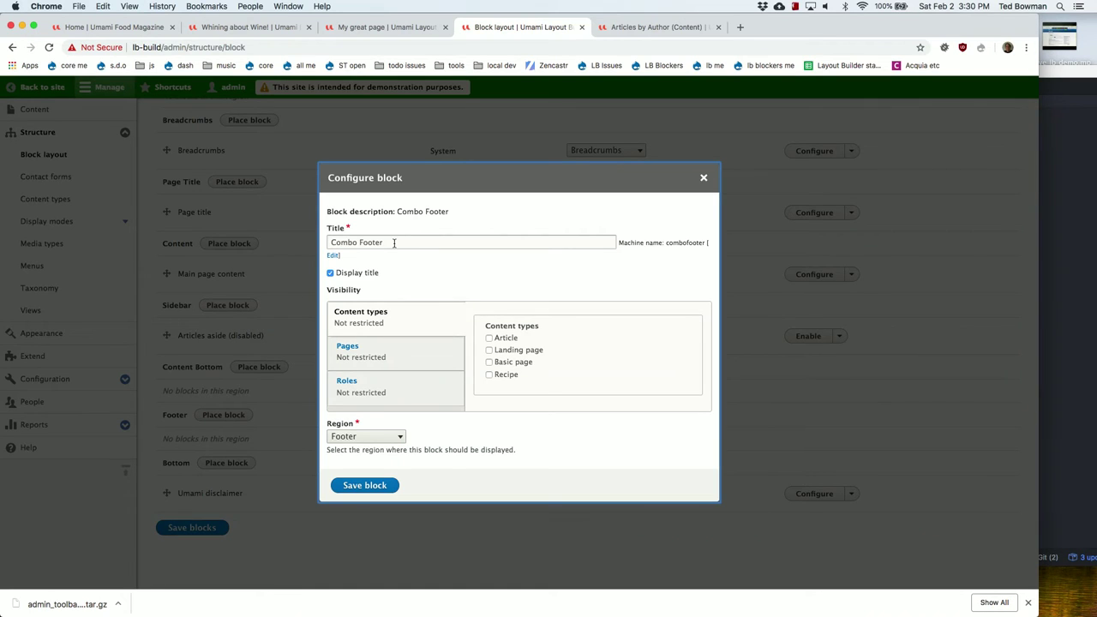
pyautogui.click(365, 486)
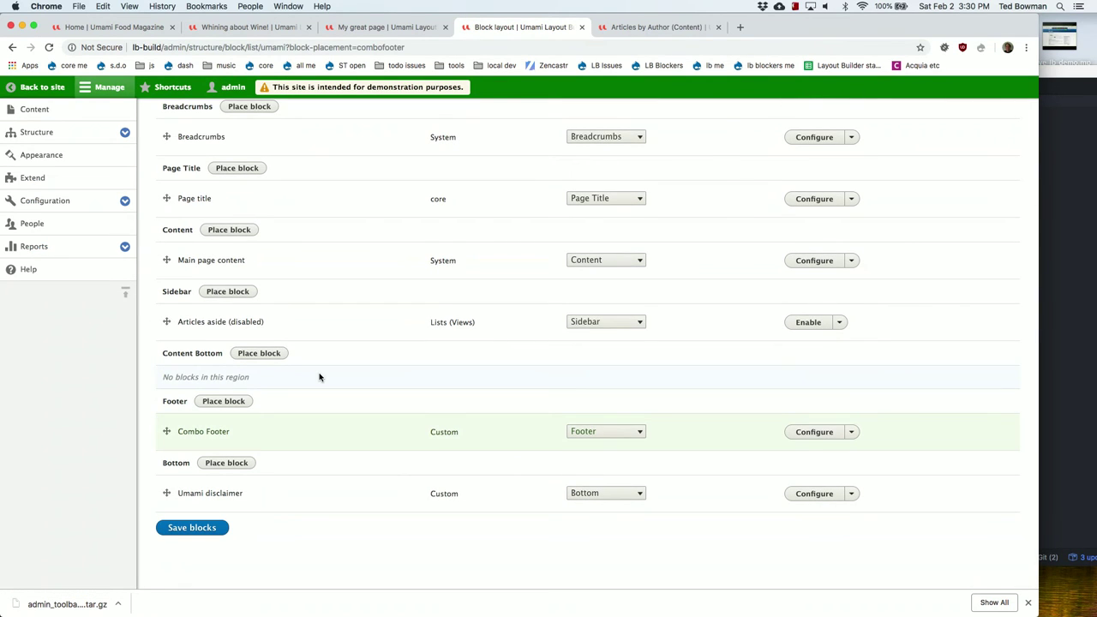
# Reload "My great page" and examine the Combo Footer block below the recipe cards
pyautogui.click(370, 28)
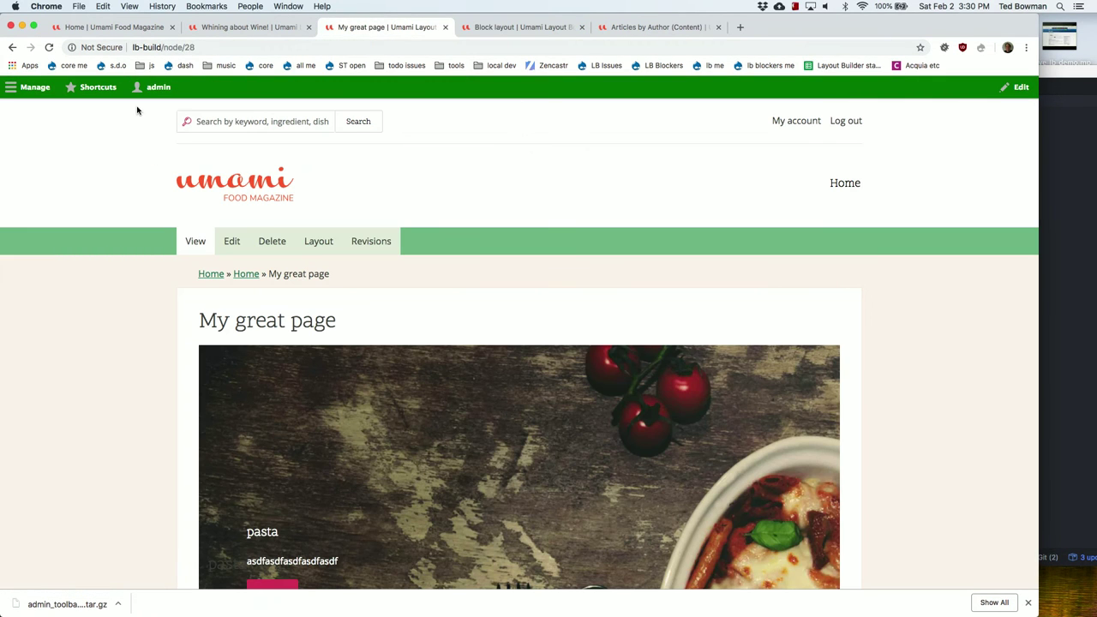
pyautogui.click(49, 48)
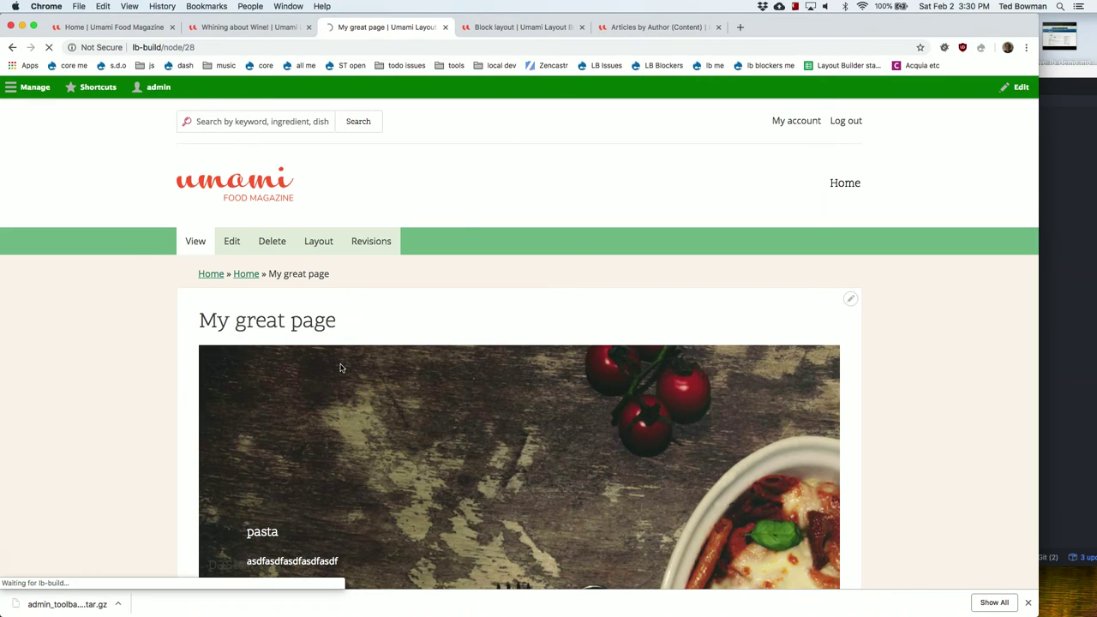
pyautogui.scroll(-20, 340, 368)
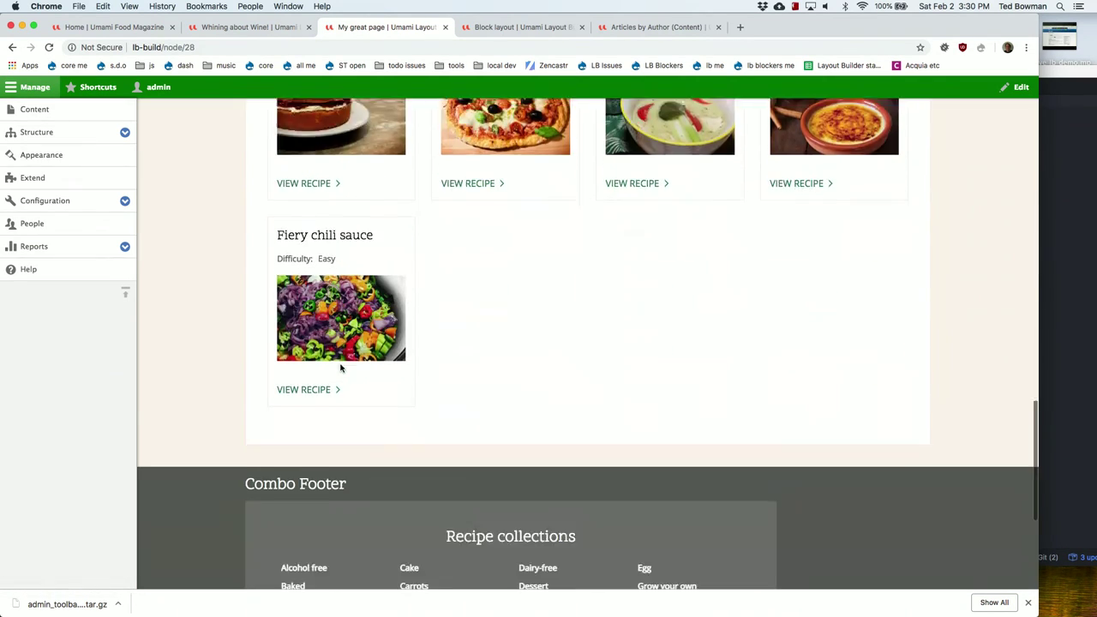
pyautogui.scroll(-5, 341, 368)
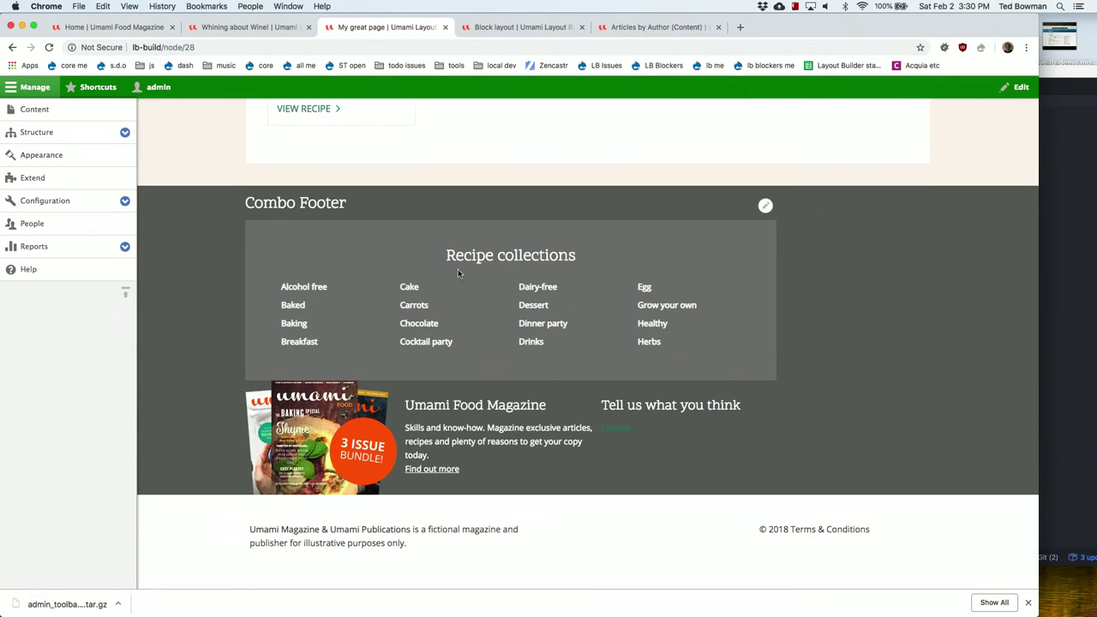
pyautogui.moveTo(431, 290)
# Switch to Keynote to show the "Reusable Components (like Mini-Panels)" slide, and return to "My great page" in Chrome
pyautogui.press('super+Tab')
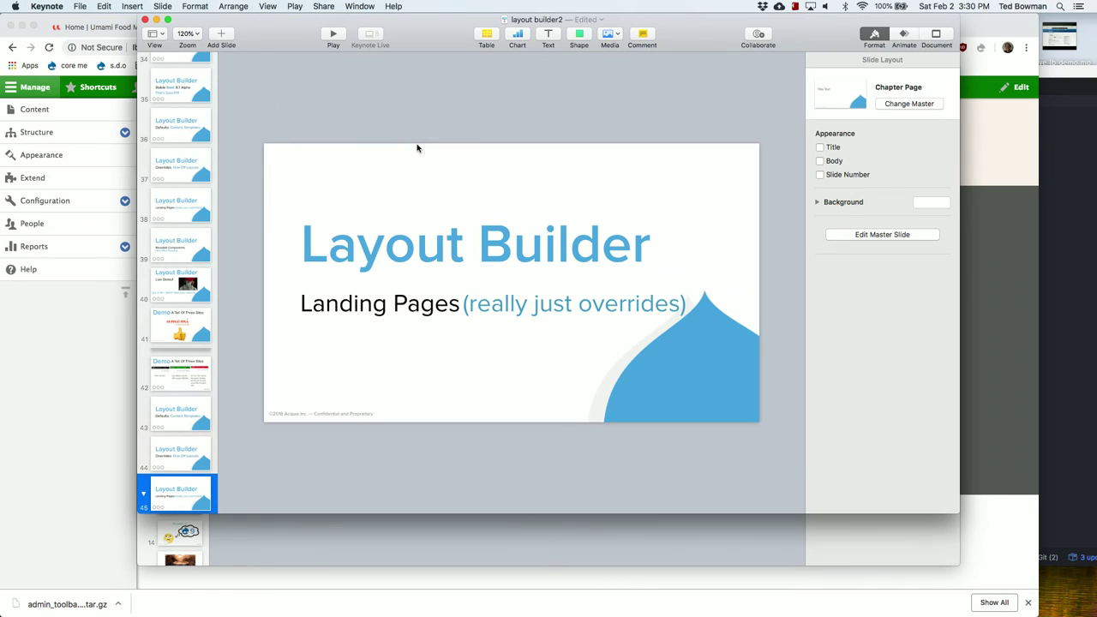
pyautogui.press('super+v')
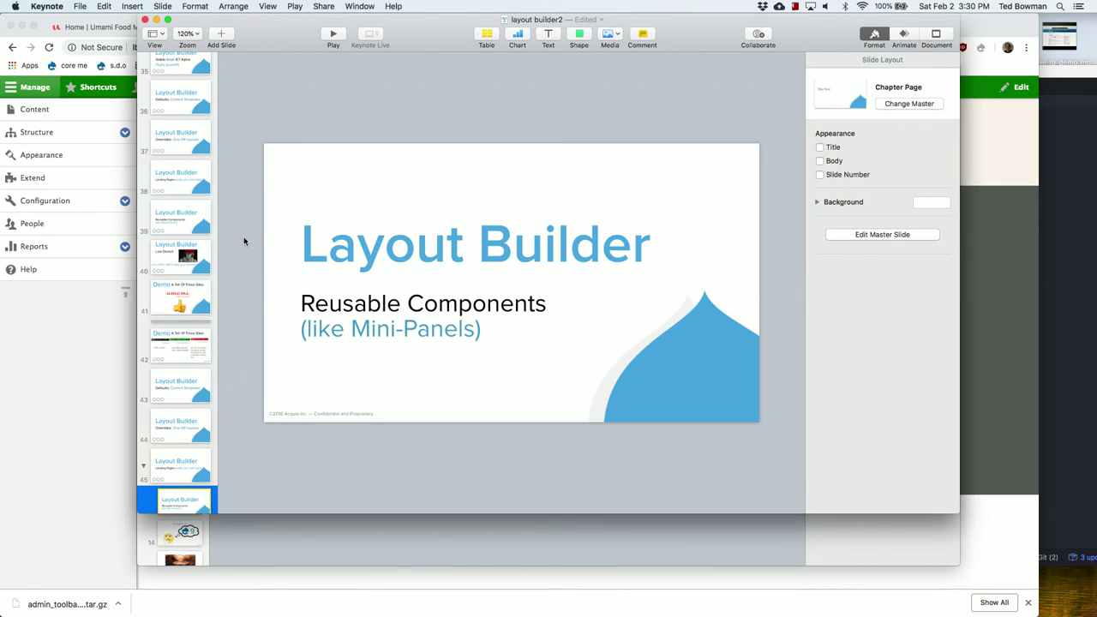
pyautogui.click(92, 343)
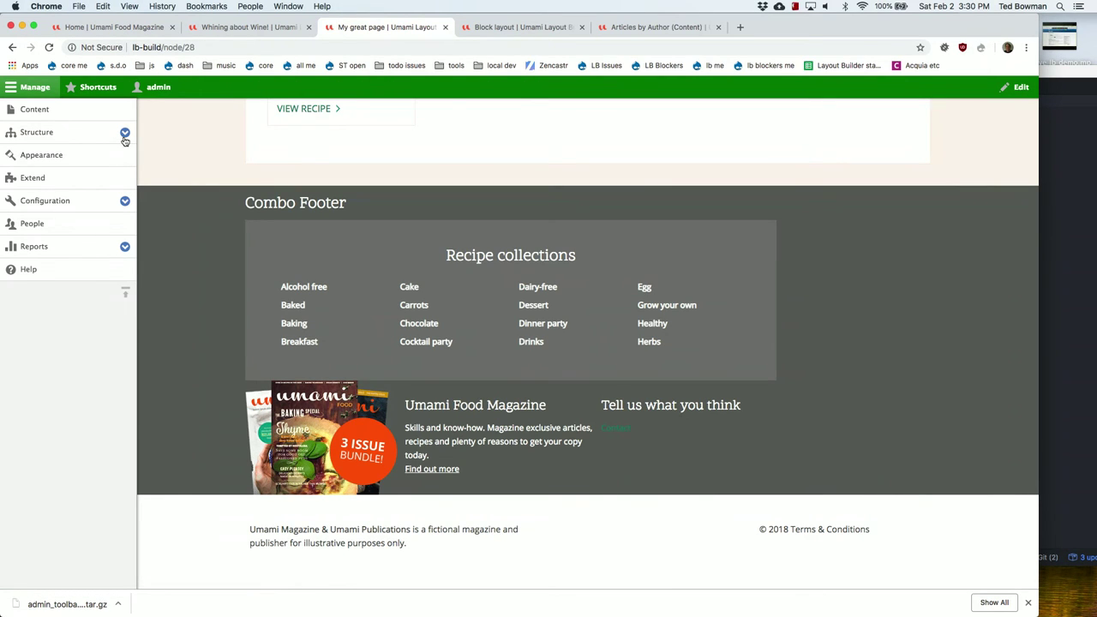
# Open the Combo Blocks type from the custom block types and examine its fields and its display layout options
pyautogui.click(504, 27)
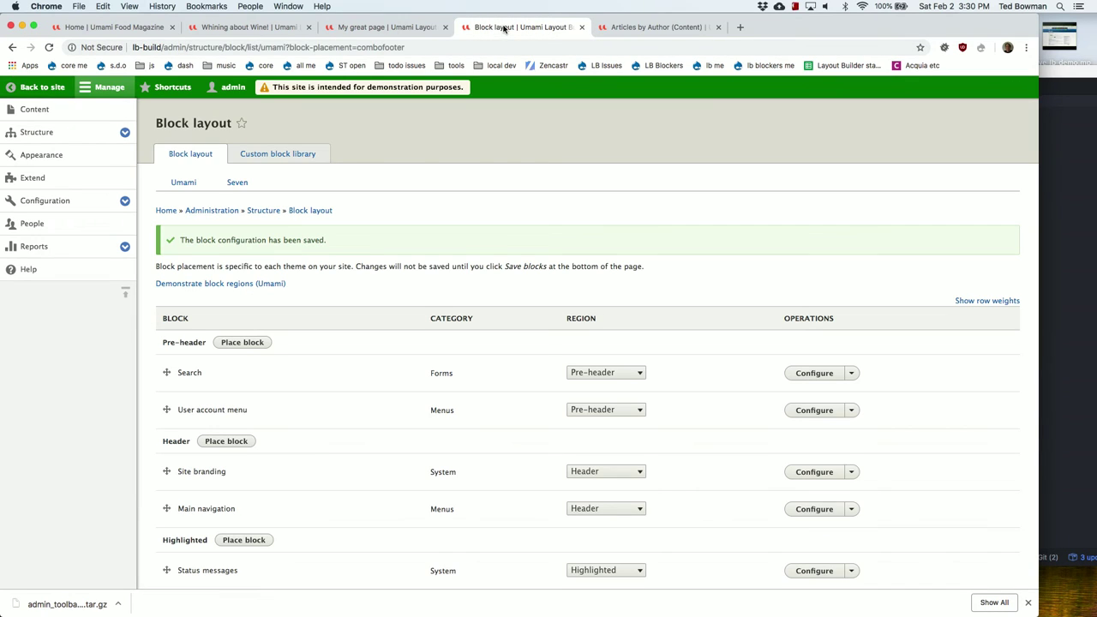
pyautogui.click(297, 151)
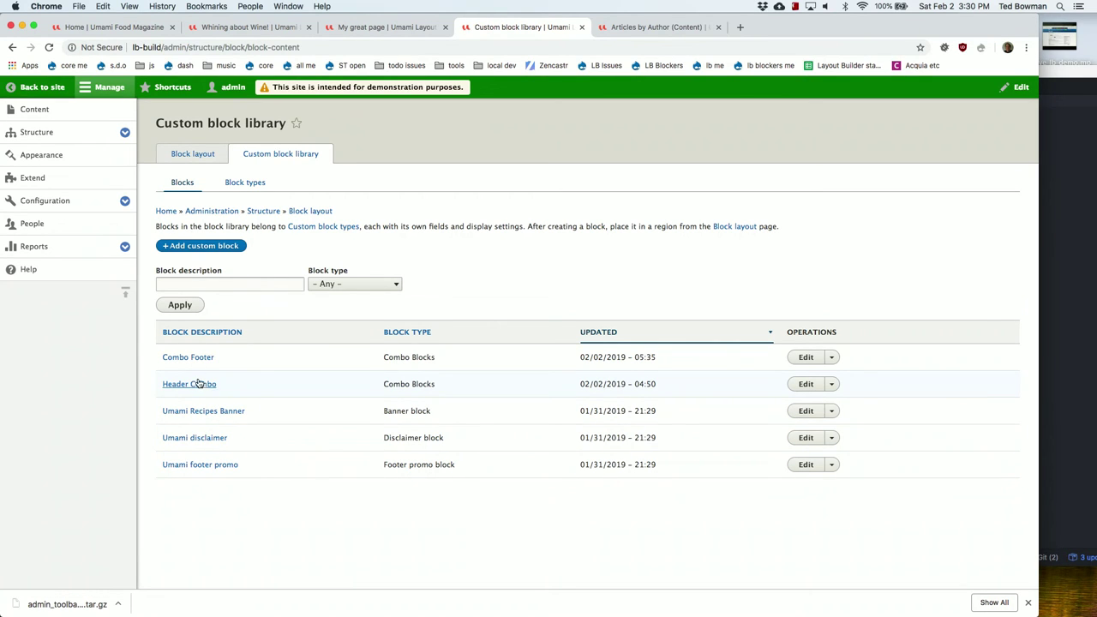
pyautogui.click(251, 183)
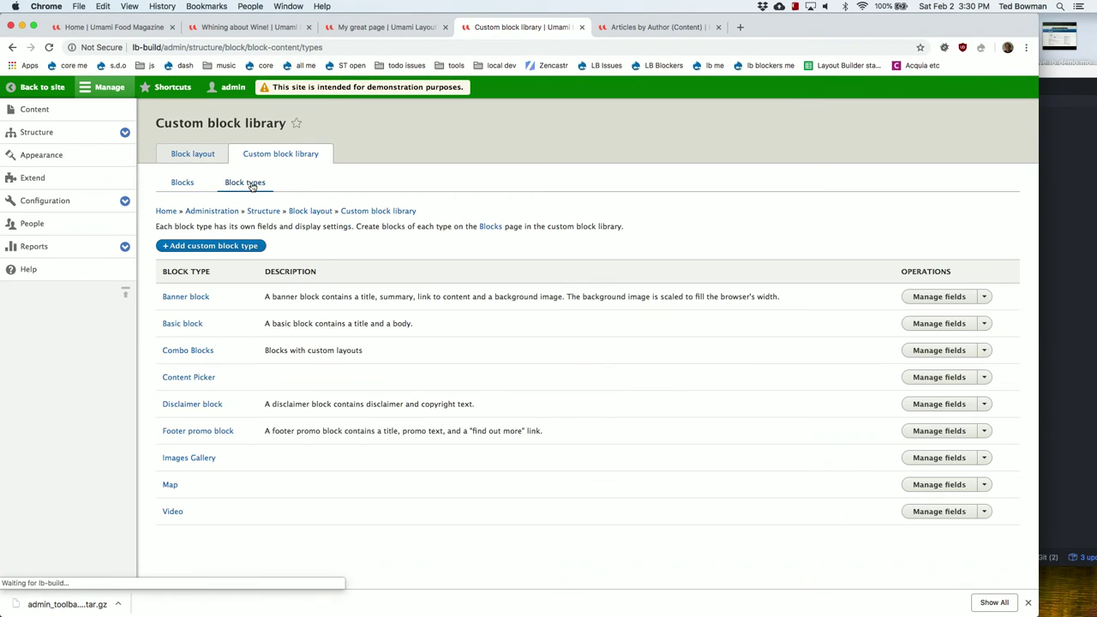
pyautogui.click(194, 355)
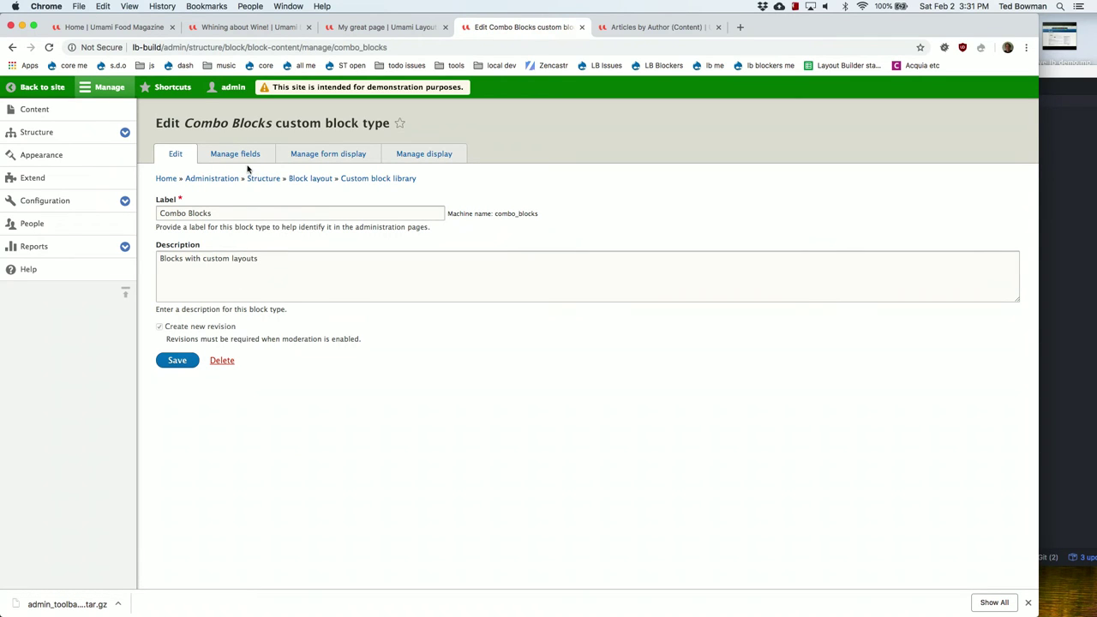
pyautogui.click(235, 155)
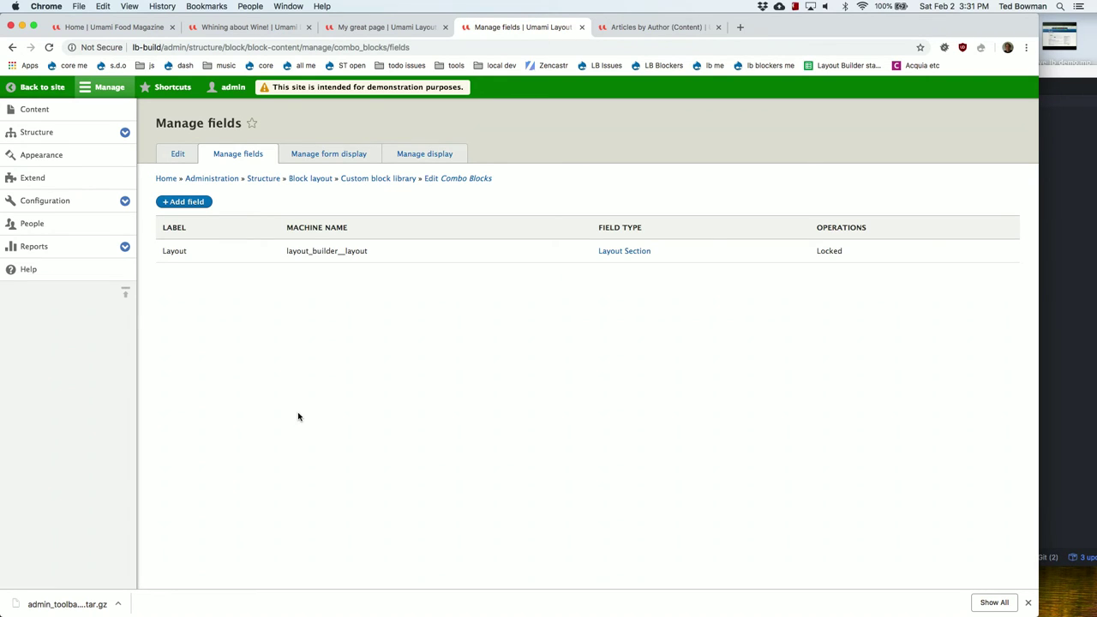
pyautogui.click(429, 155)
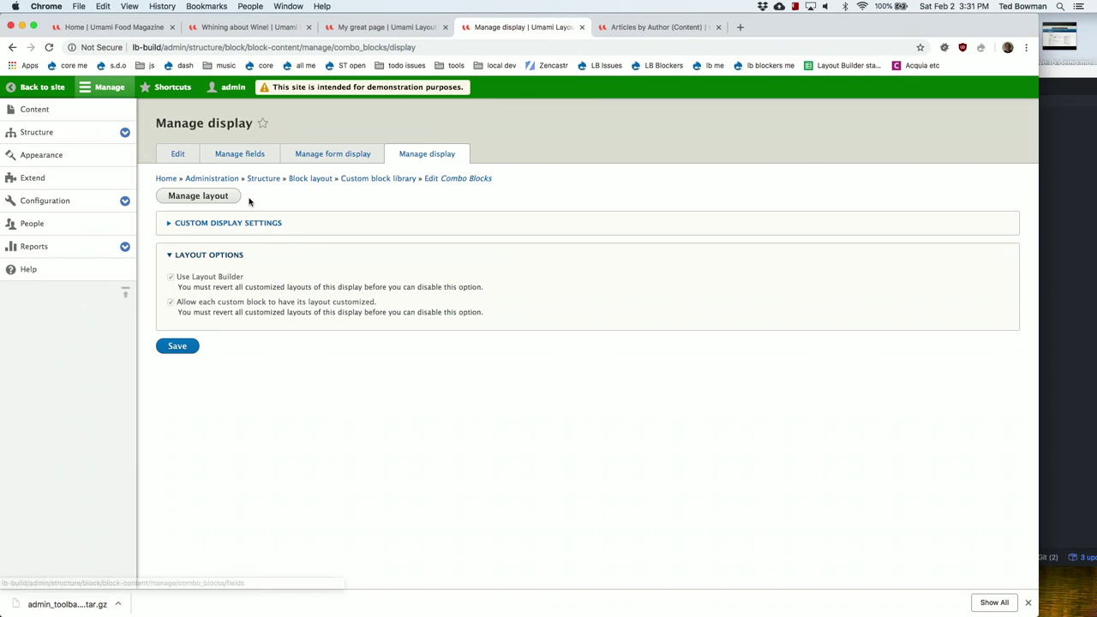
# Open the Combo Footer block's layout from the custom block library and compare it with the footer on "My great page"
pyautogui.click(367, 183)
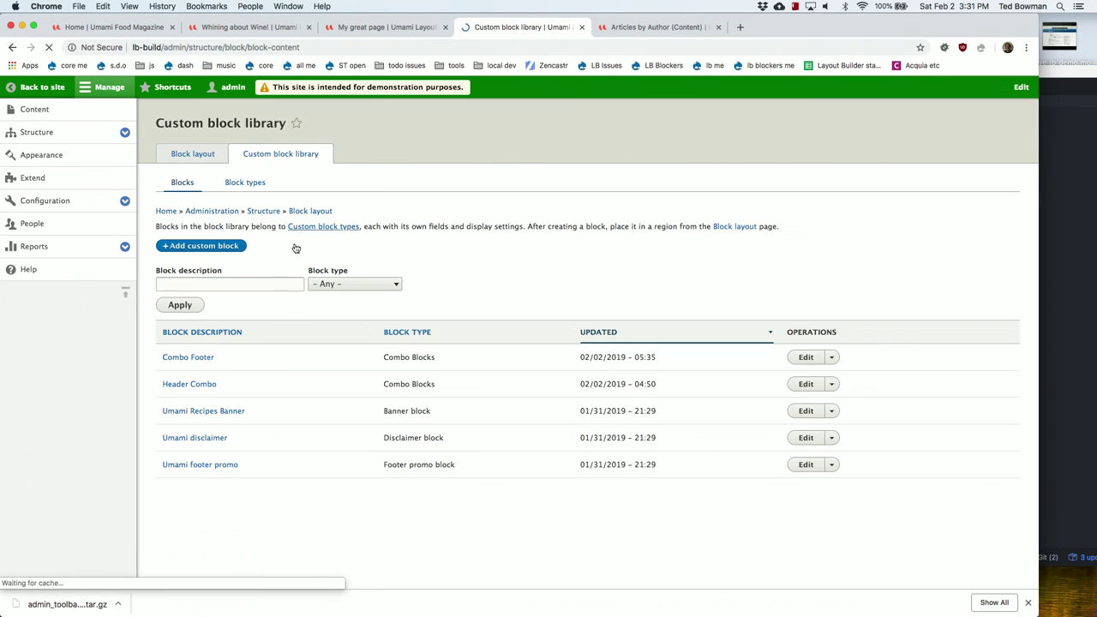
pyautogui.click(191, 358)
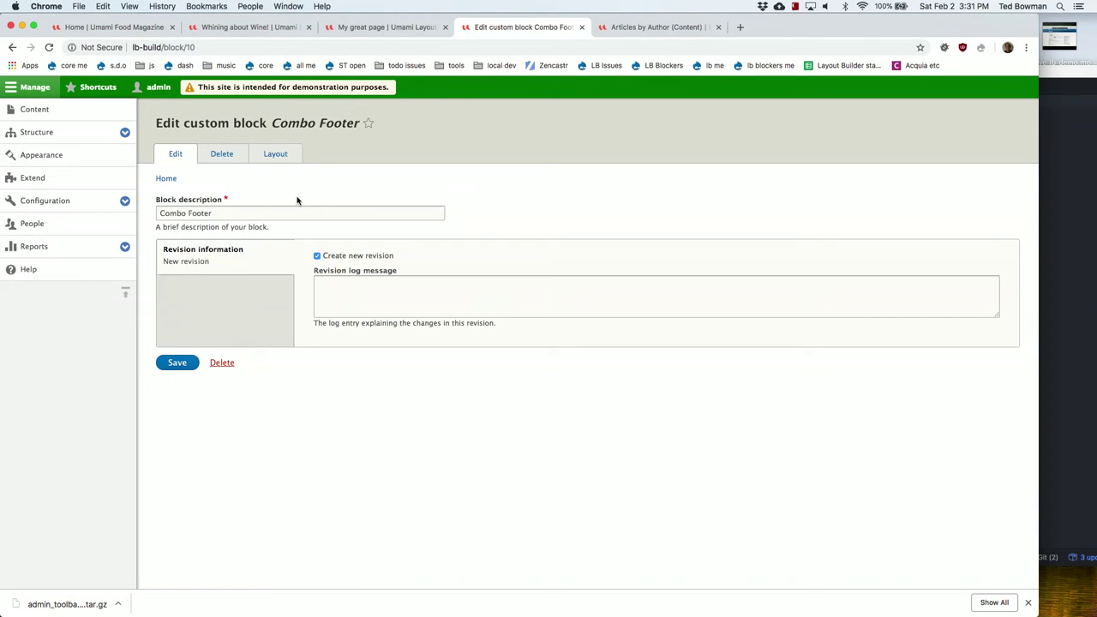
pyautogui.click(275, 158)
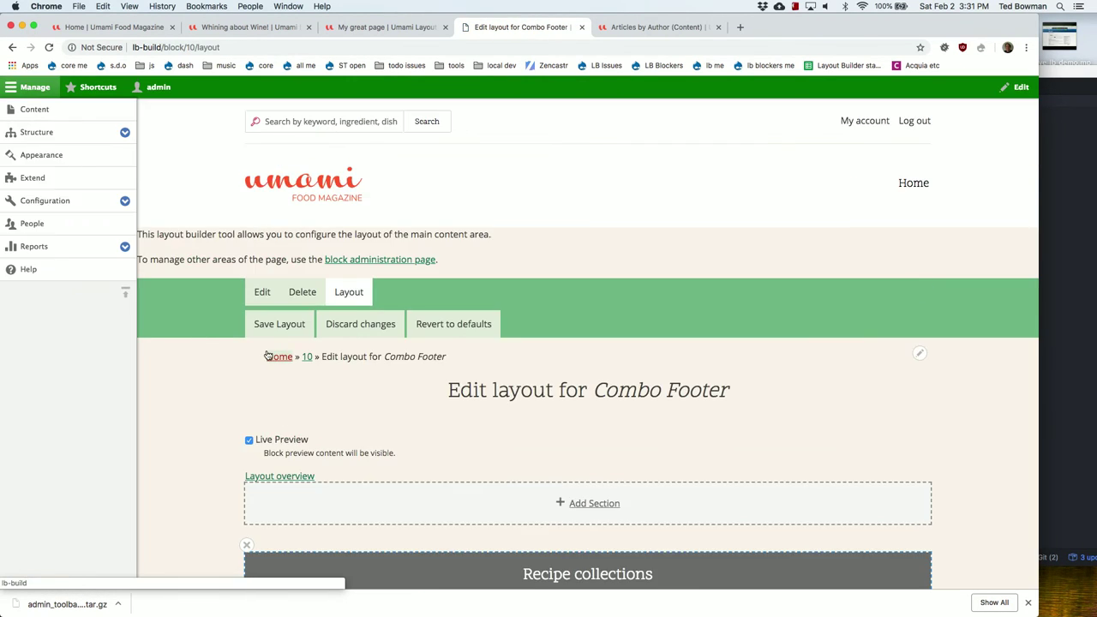
pyautogui.scroll(-10, 267, 356)
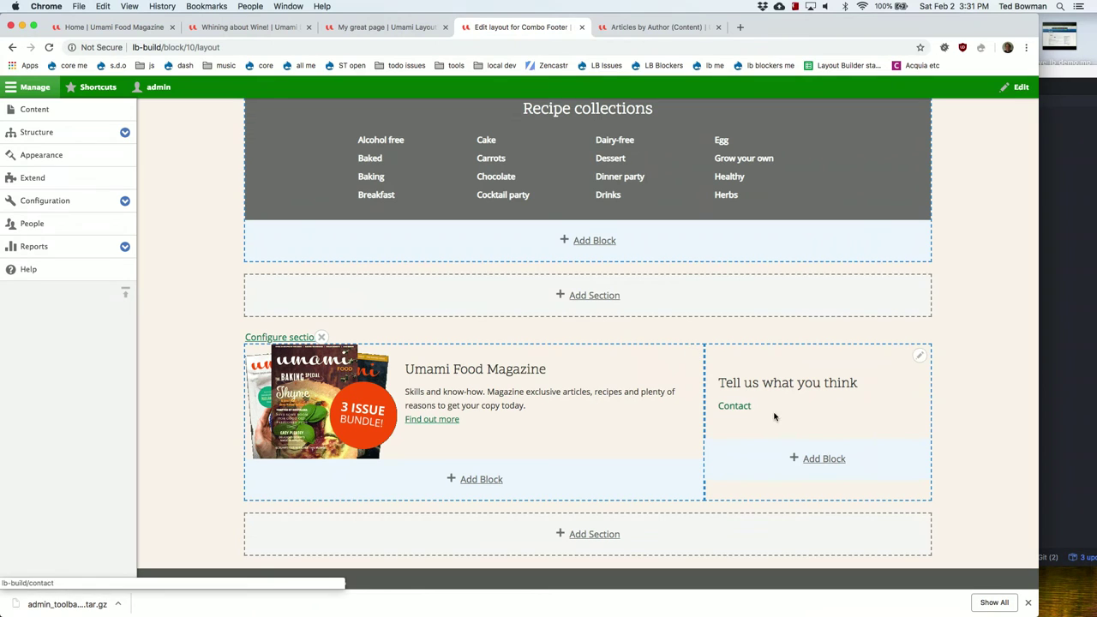
pyautogui.scroll(5, 808, 409)
pyautogui.scroll(-3, 807, 409)
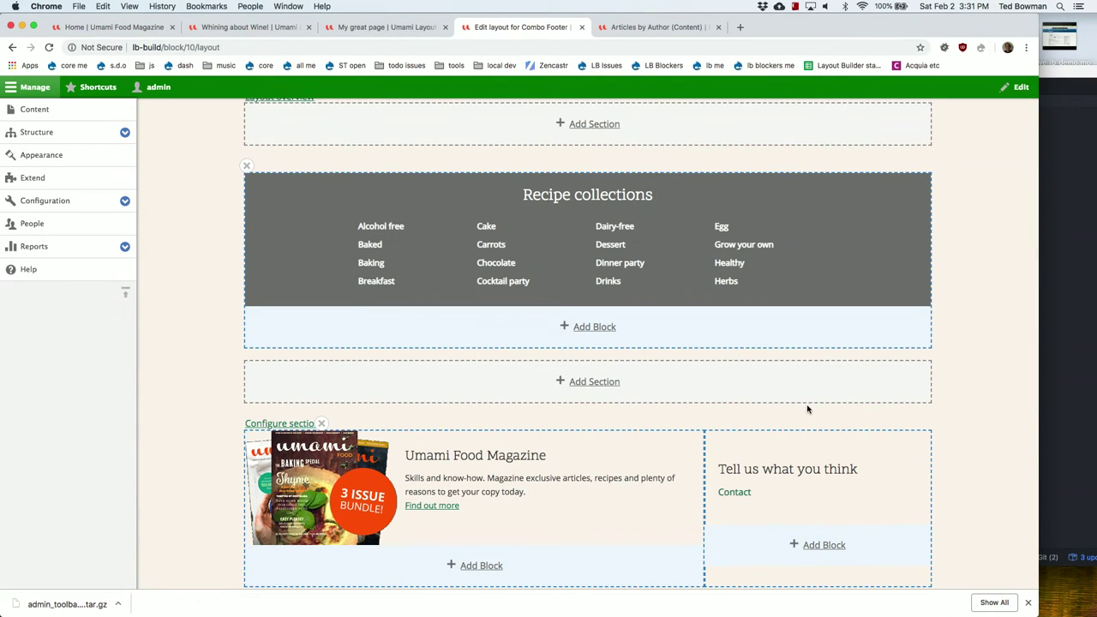
pyautogui.click(385, 26)
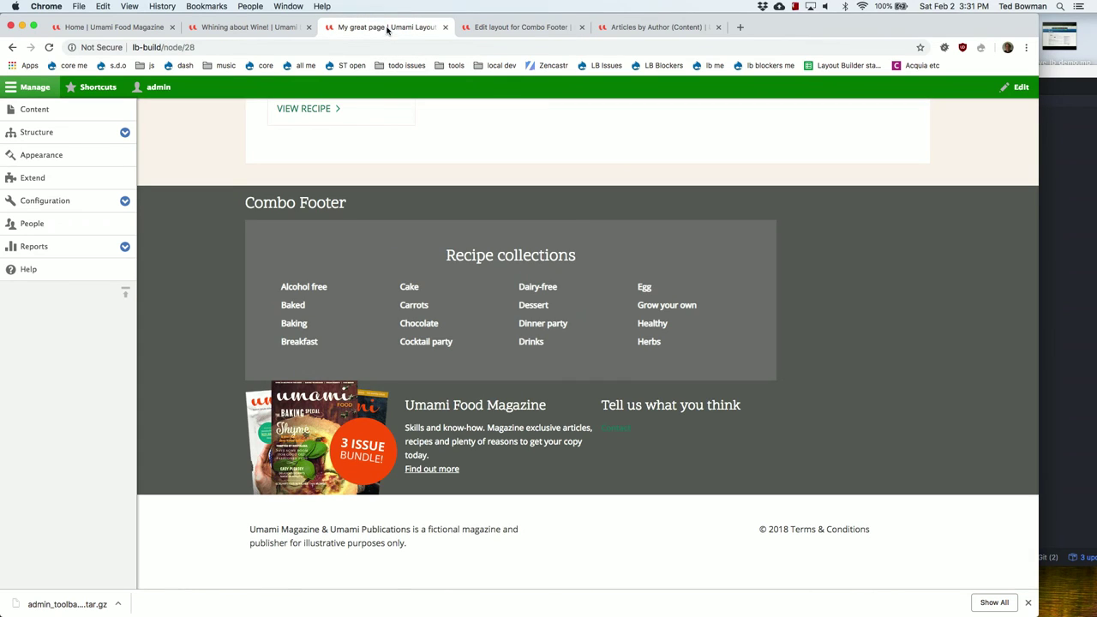
pyautogui.click(519, 30)
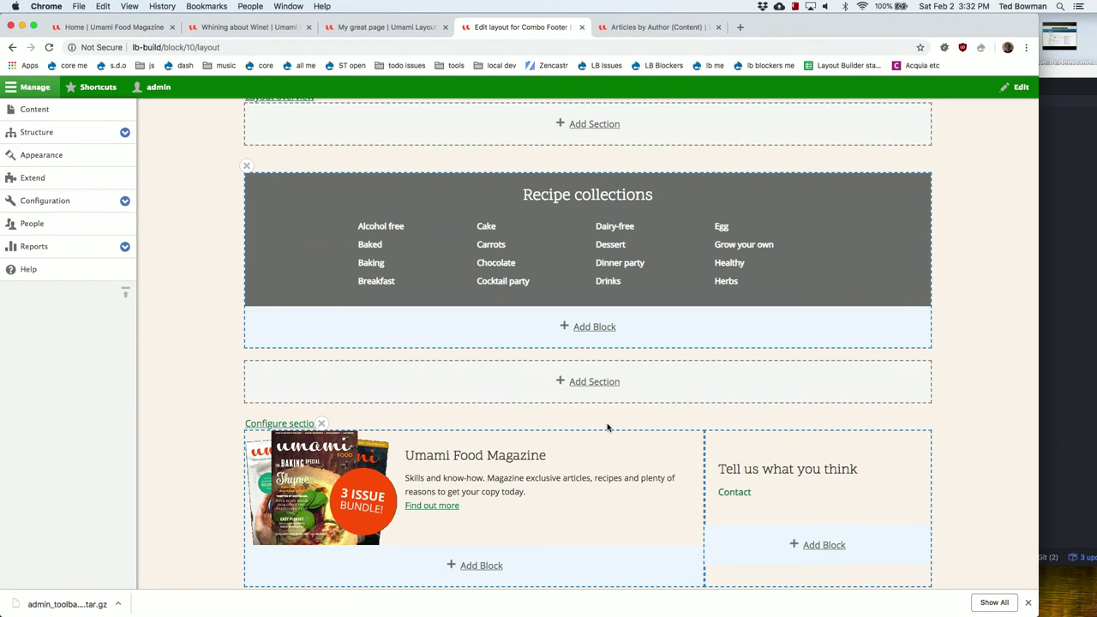
# Add a one-column section at the end of the Combo Footer layout and move the Recipe collections block into it
pyautogui.scroll(-5, 607, 427)
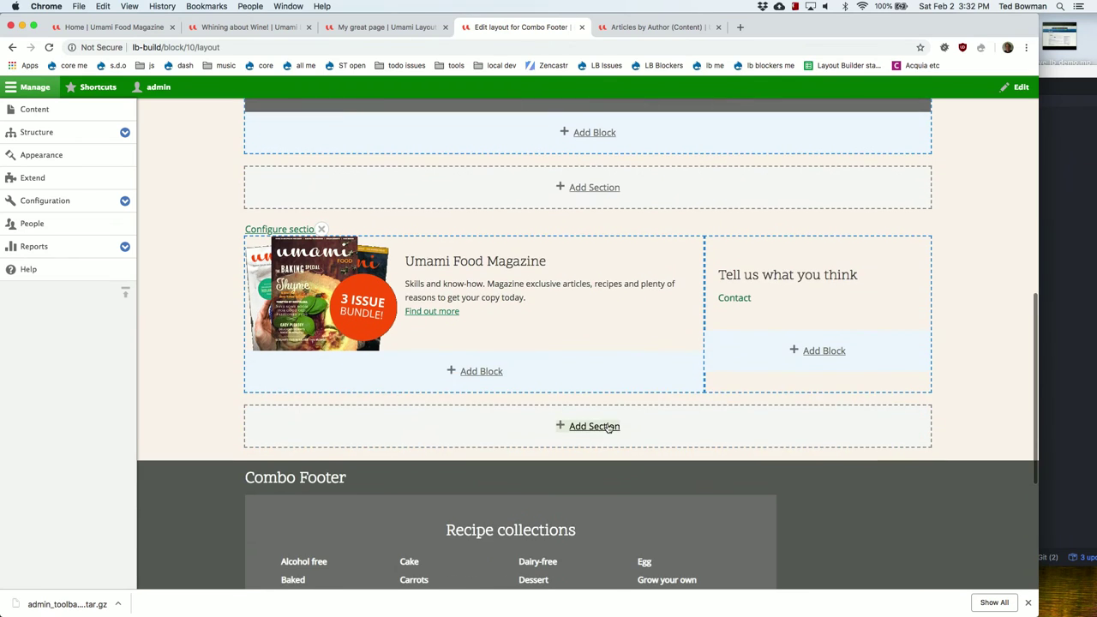
pyautogui.click(594, 427)
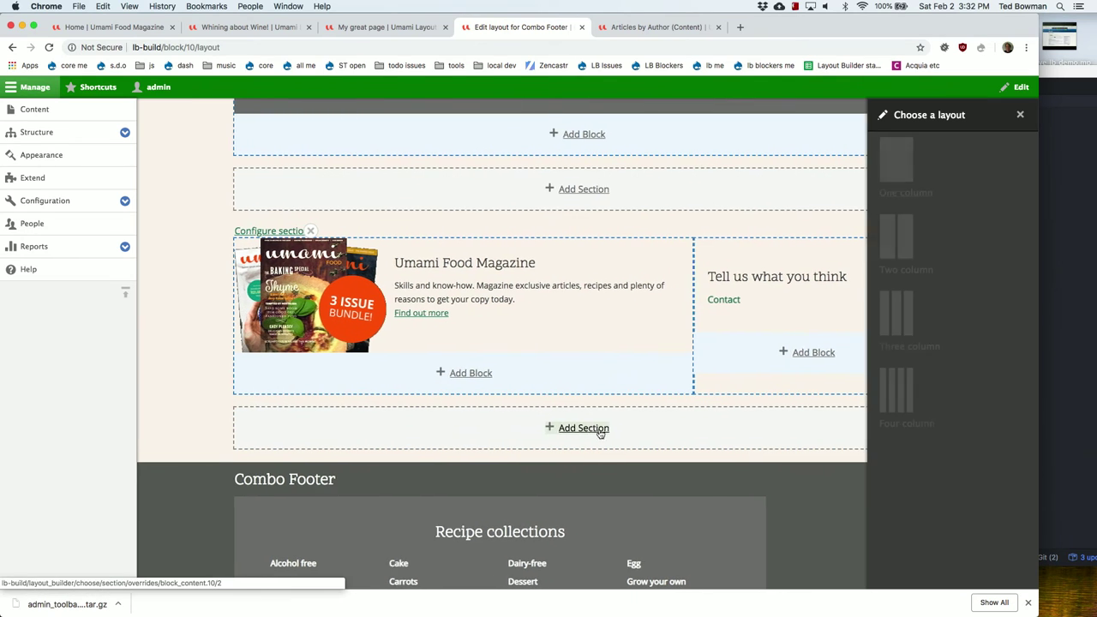
pyautogui.click(885, 155)
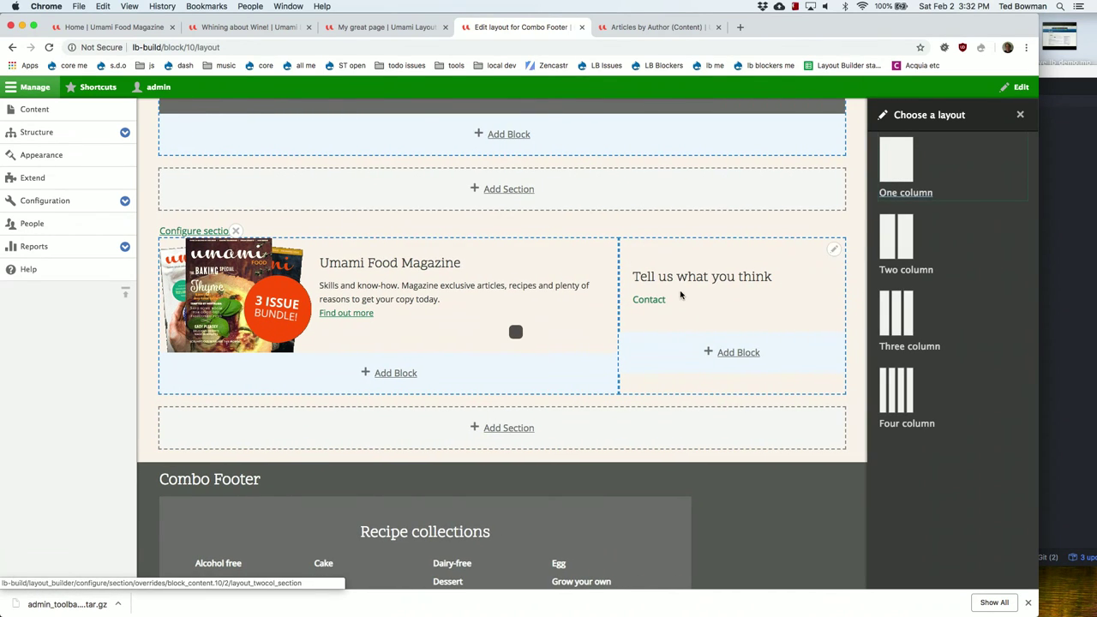
pyautogui.scroll(2, 604, 253)
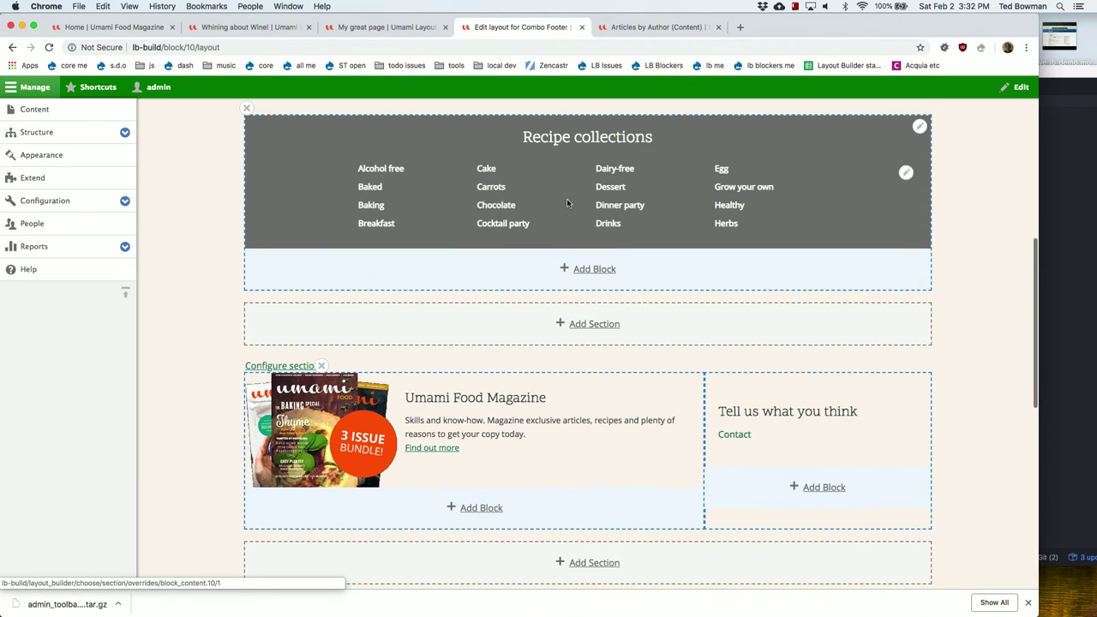
pyautogui.moveTo(566, 198); pyautogui.dragTo(581, 515)
# Remove the empty first section from the Combo Footer layout and save the layout
pyautogui.scroll(5, 619, 411)
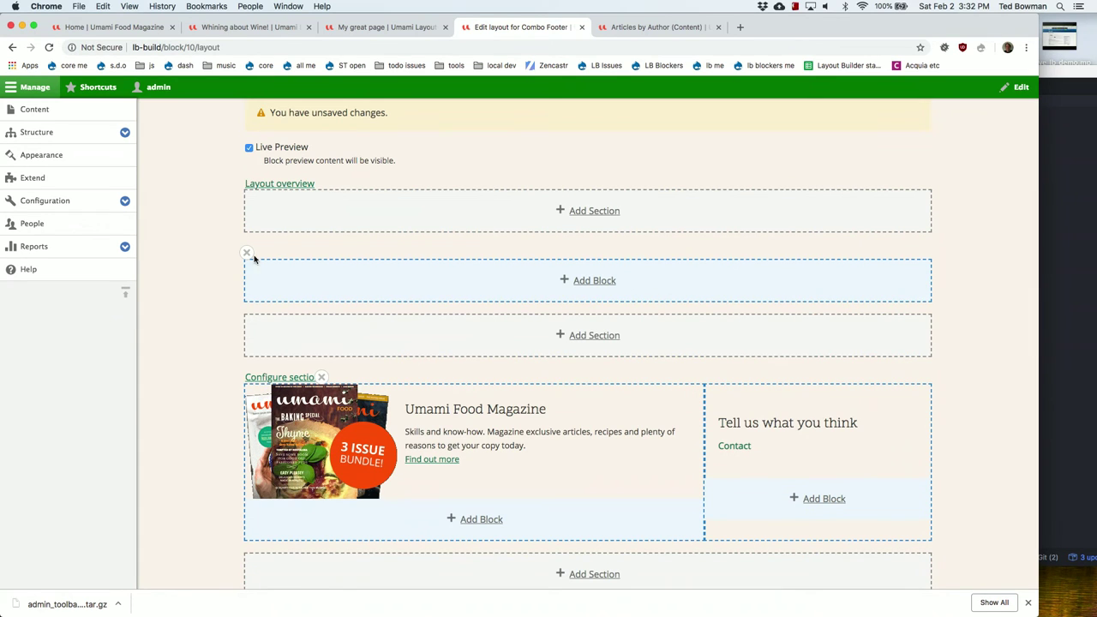
pyautogui.click(247, 253)
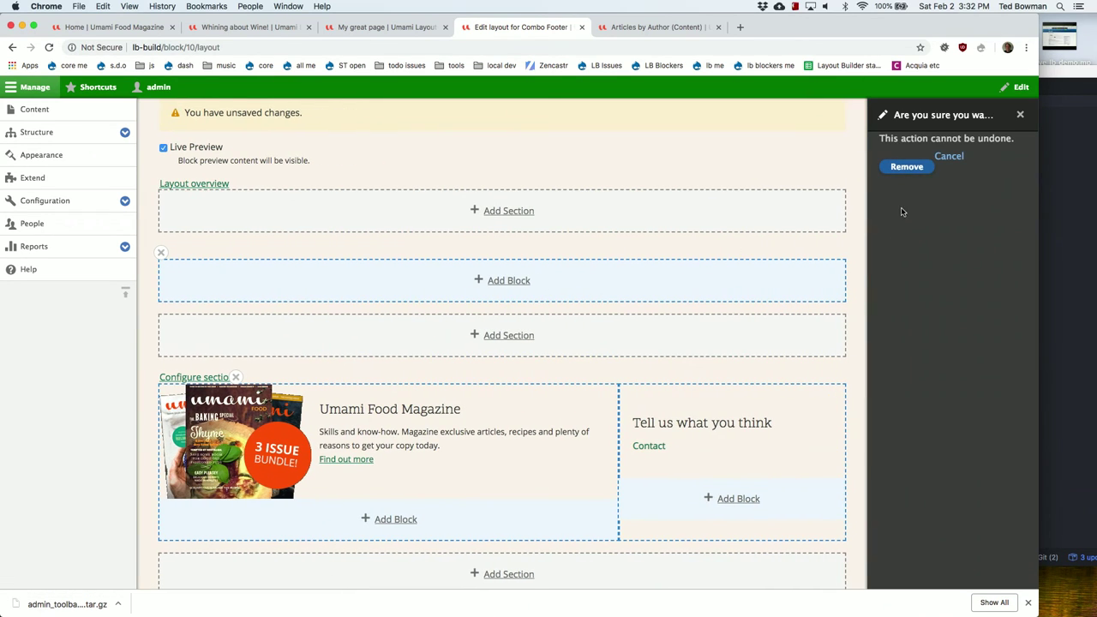
pyautogui.click(923, 170)
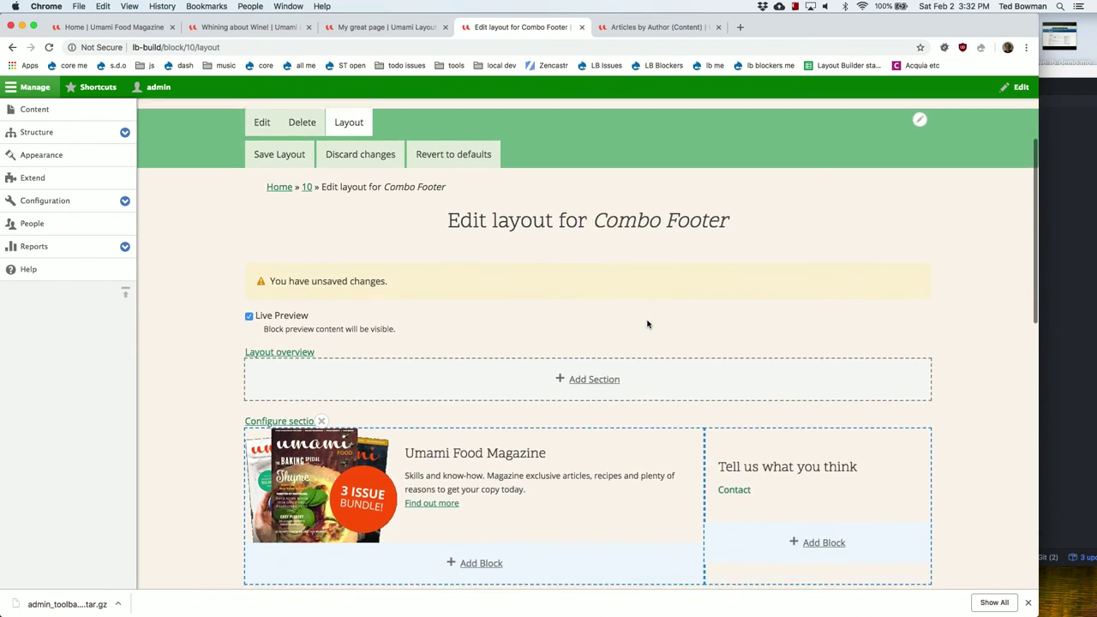
pyautogui.scroll(-5, 648, 324)
pyautogui.scroll(5, 647, 324)
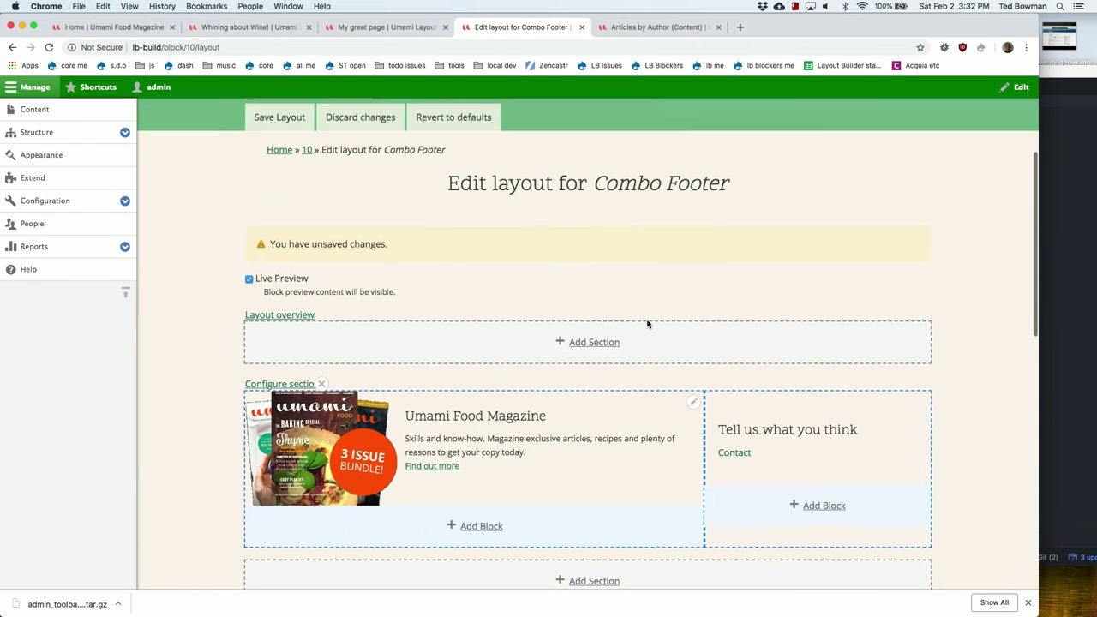
pyautogui.scroll(3, 648, 324)
pyautogui.click(266, 234)
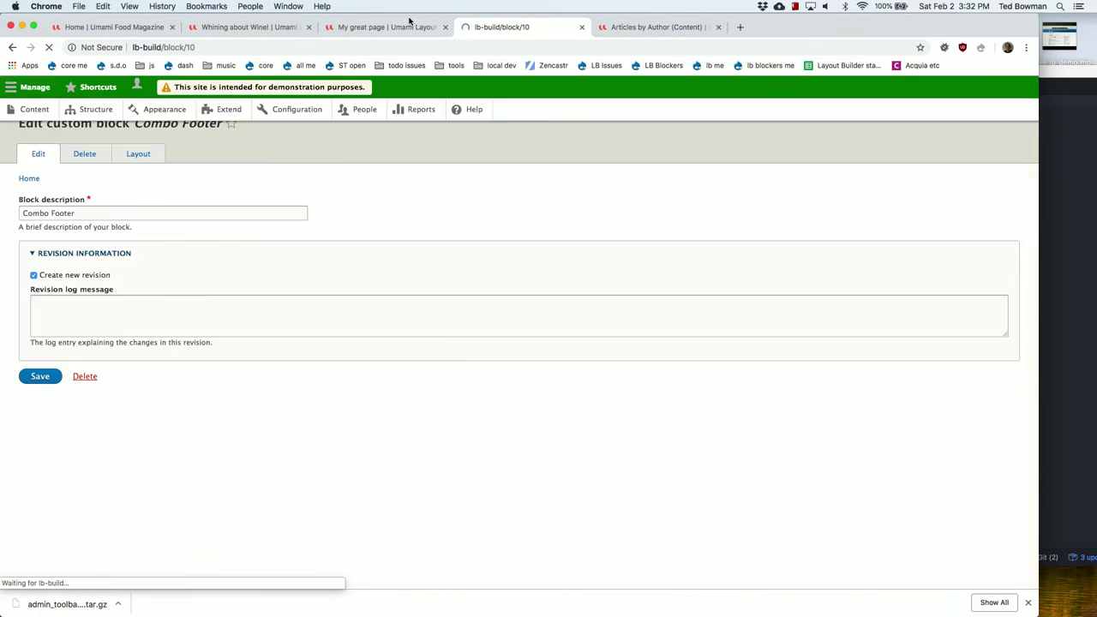
# Reload "My great page" and examine the order of the Combo Footer's sections
pyautogui.click(409, 24)
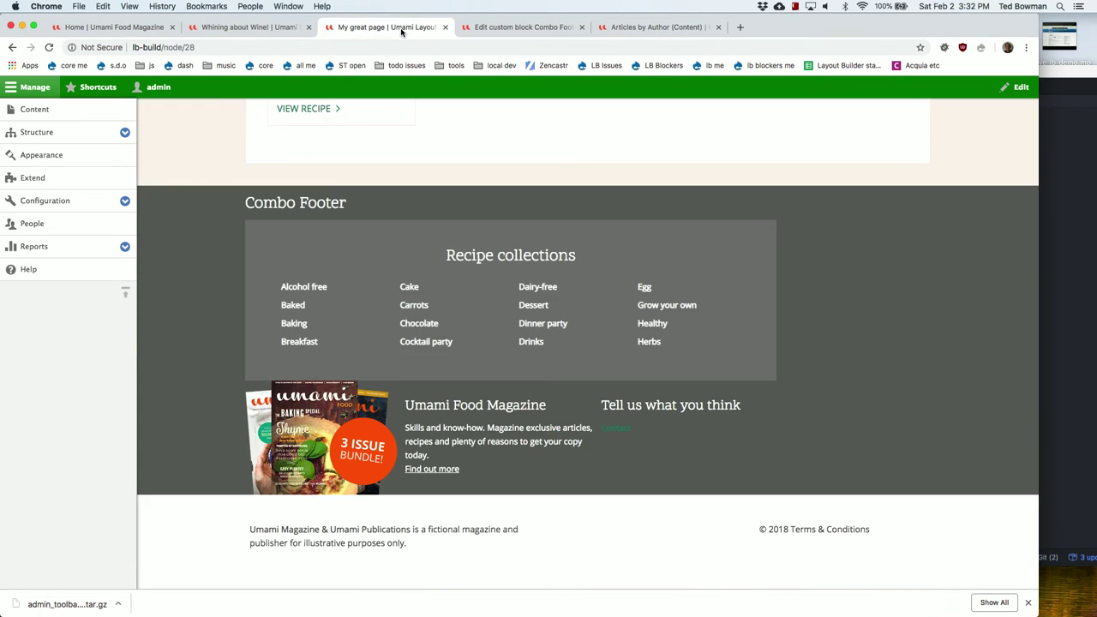
pyautogui.click(49, 47)
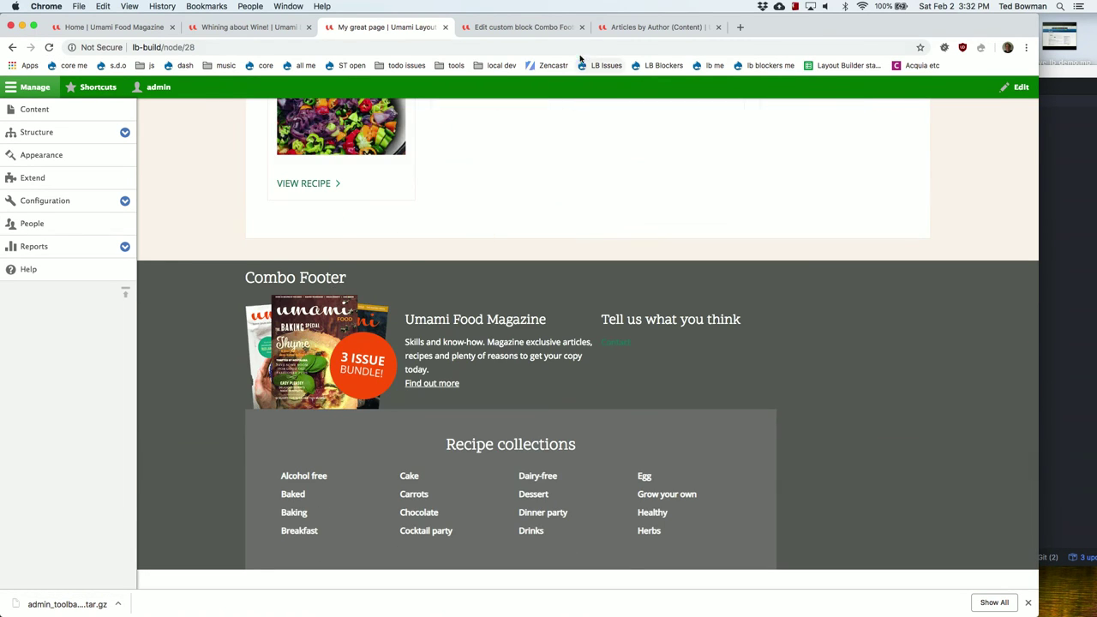
pyautogui.click(522, 28)
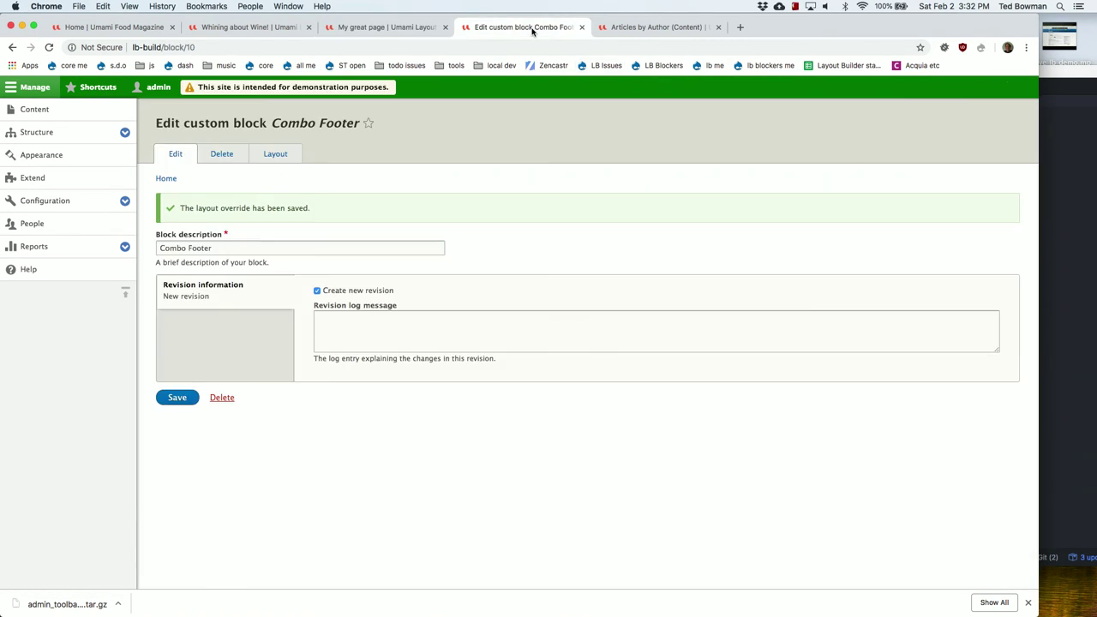
pyautogui.click(420, 28)
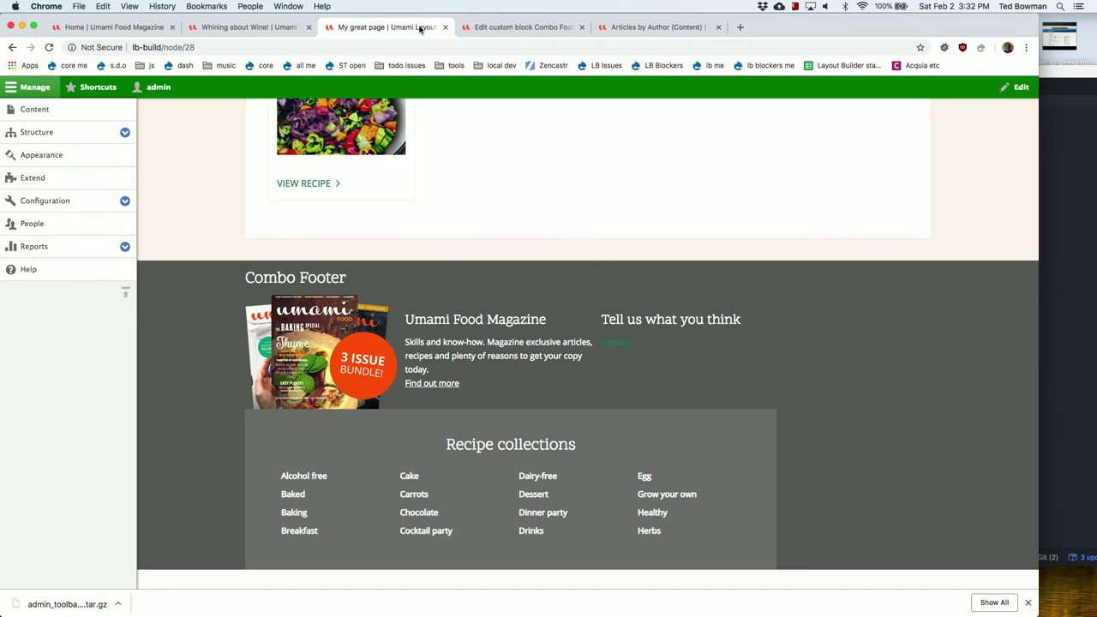
pyautogui.scroll(-3, 472, 343)
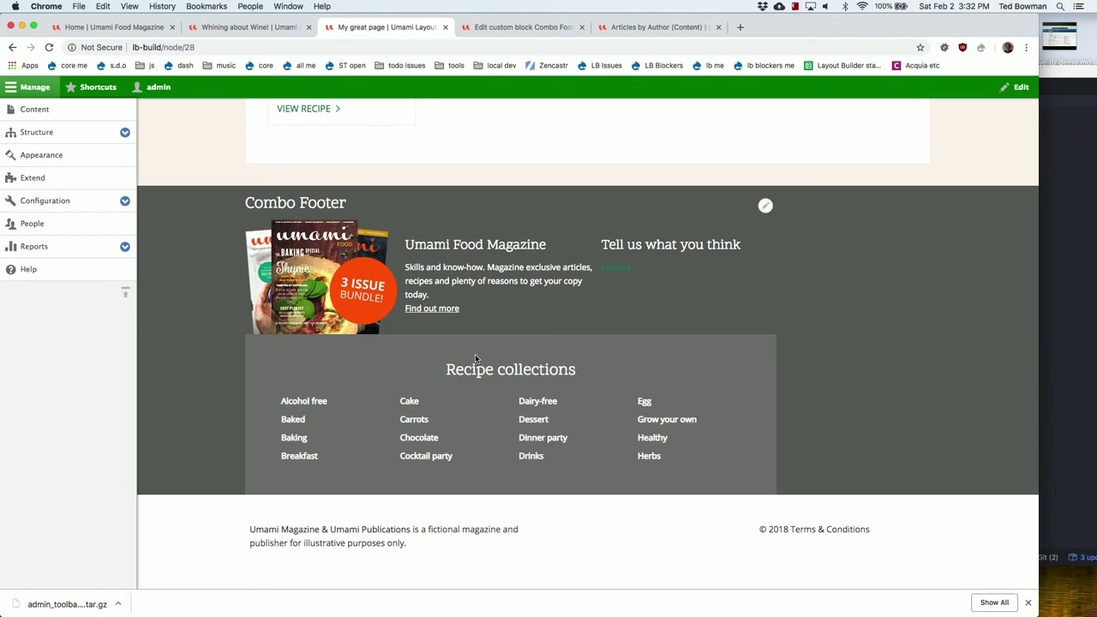
pyautogui.scroll(20, 512, 137)
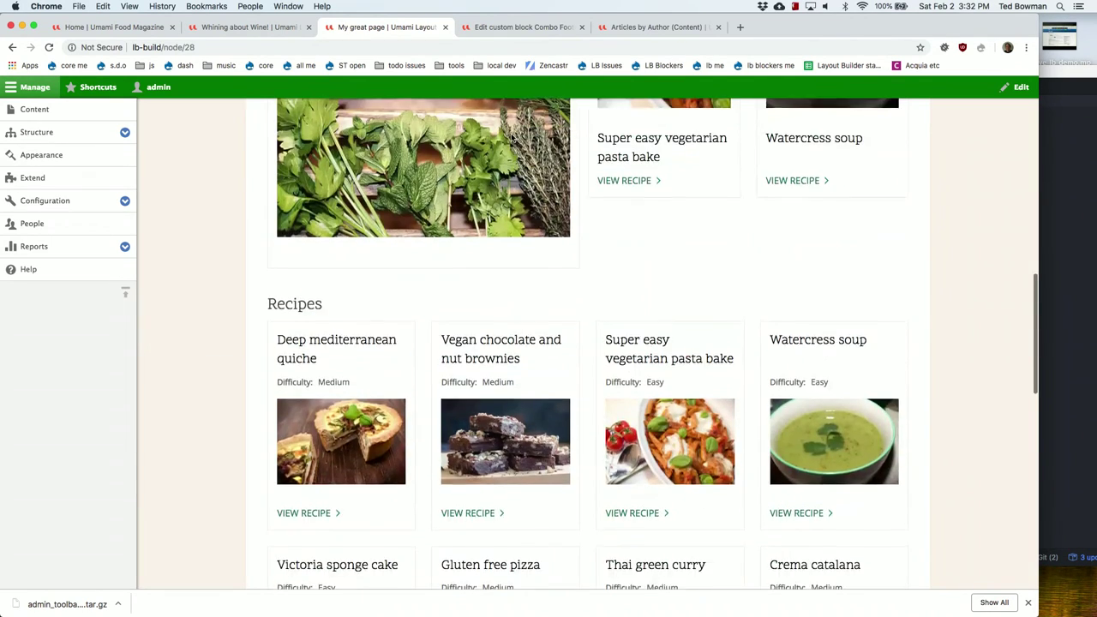
pyautogui.scroll(6, 511, 137)
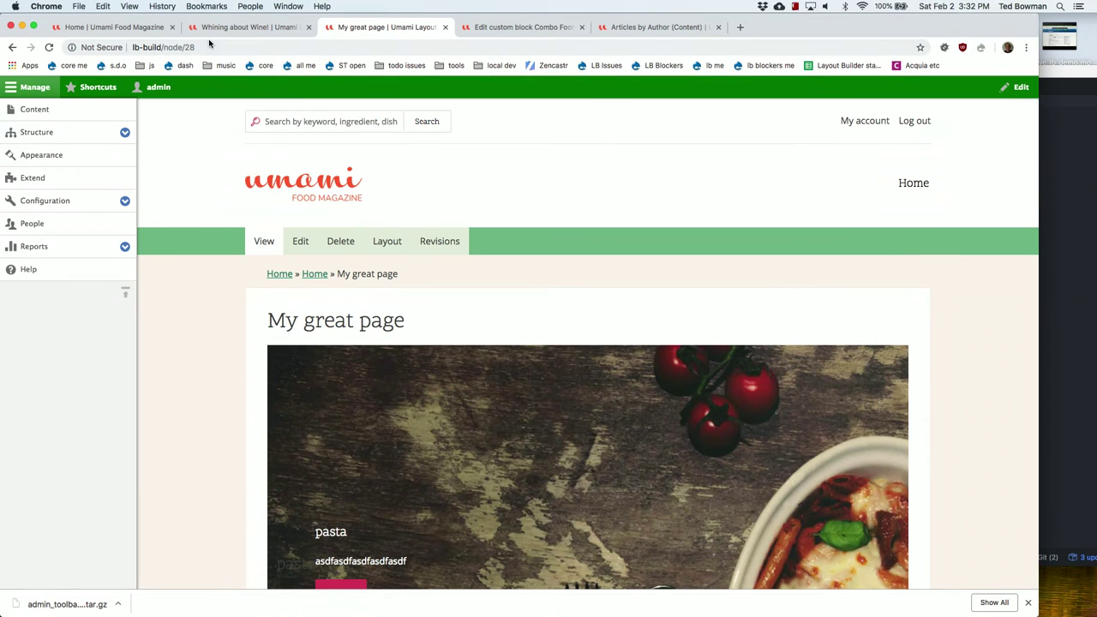
# Go to lb-build/articles and open the article "Give it a go and grow your own herbs"
pyautogui.click(168, 48)
pyautogui.moveTo(165, 47); pyautogui.dragTo(263, 50)
pyautogui.press('BackSpace')
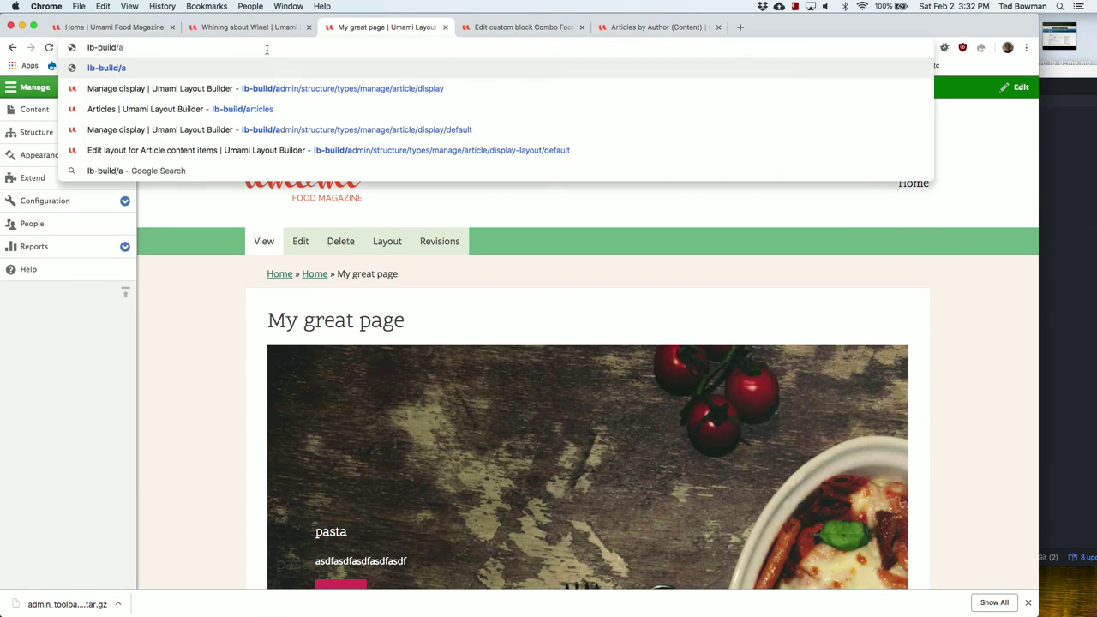
pyautogui.write('art')
pyautogui.press('Down')
pyautogui.press('Return')
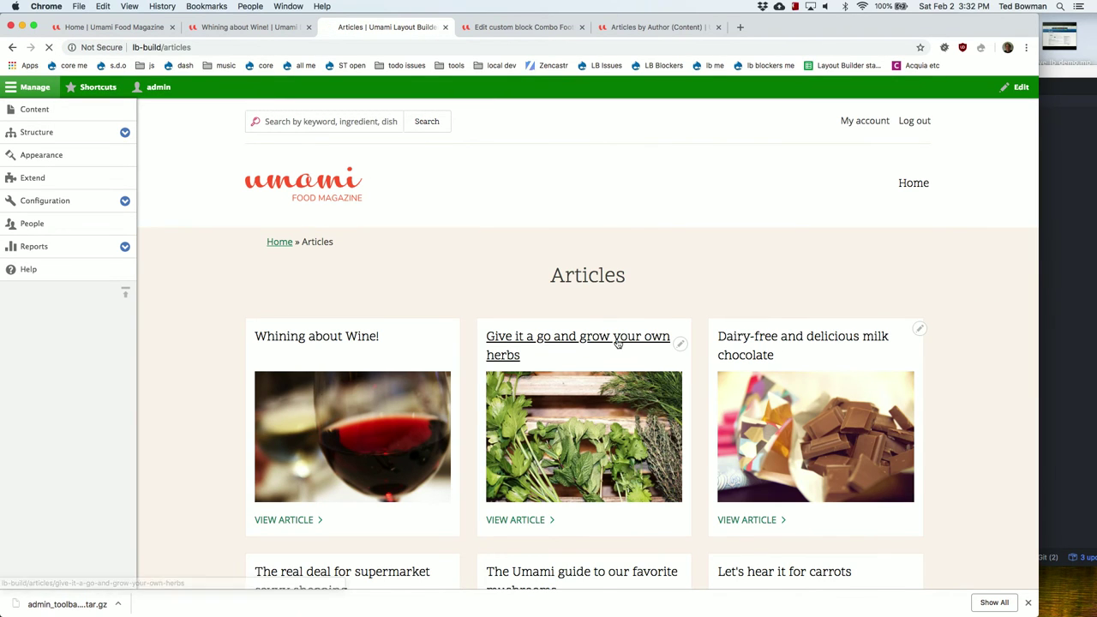
pyautogui.click(613, 342)
# Examine the article's "Related articles" and "More featured articles" column, and return to the Combo Footer block's edit page
pyautogui.scroll(-5, 784, 461)
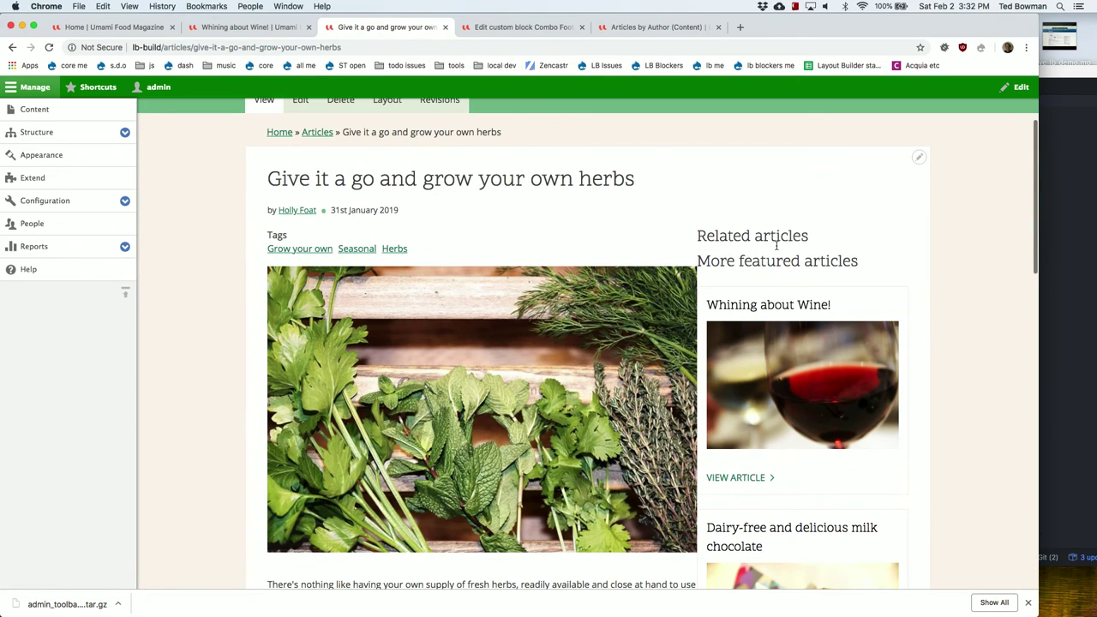
pyautogui.scroll(-1, 785, 461)
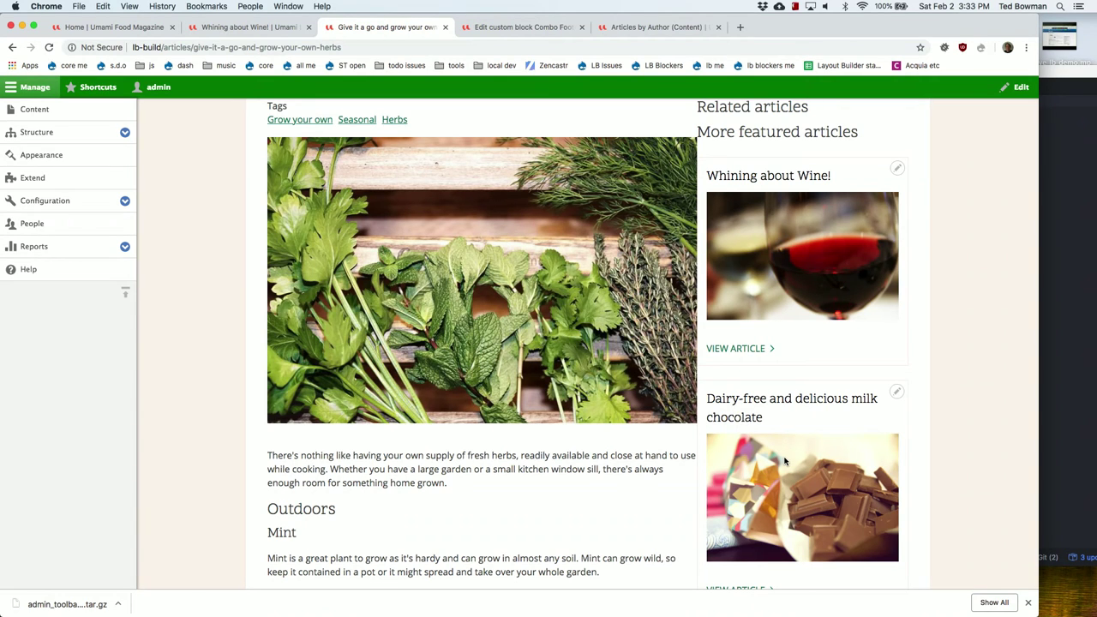
pyautogui.scroll(5, 810, 387)
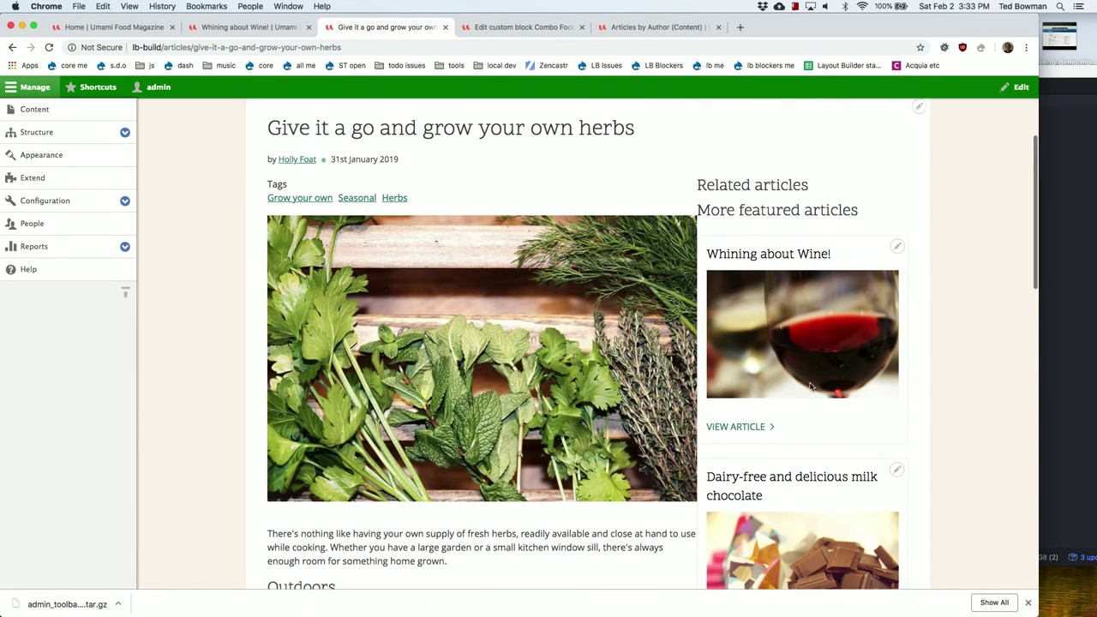
pyautogui.click(519, 29)
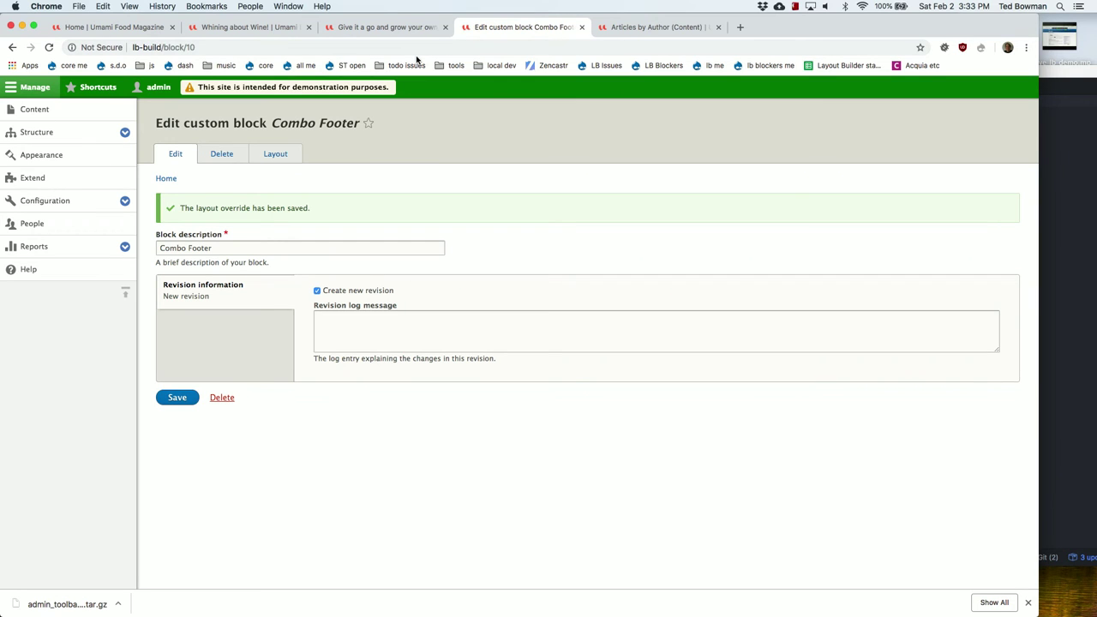
# Return to the herbs article, view the Block layout page, and open the Content overview
pyautogui.click(376, 28)
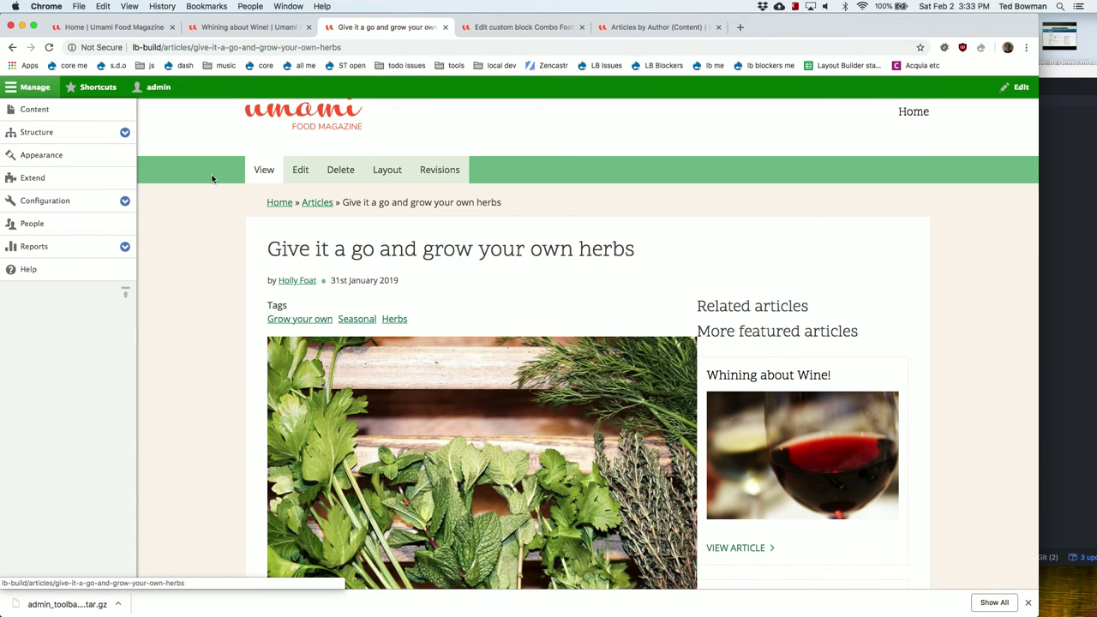
pyautogui.click(124, 134)
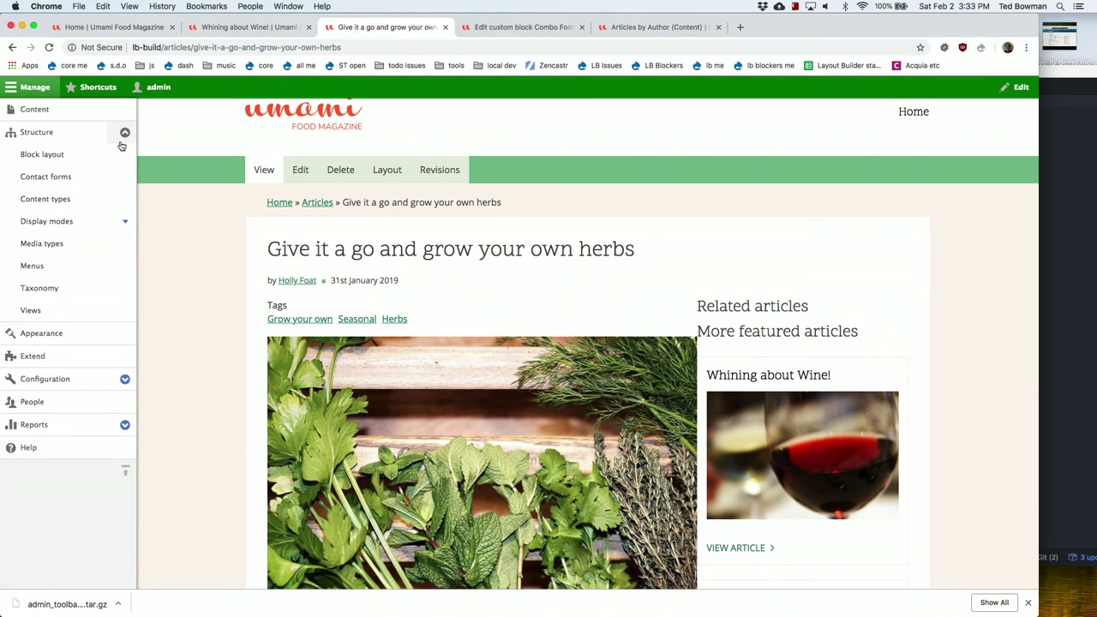
pyautogui.click(54, 153)
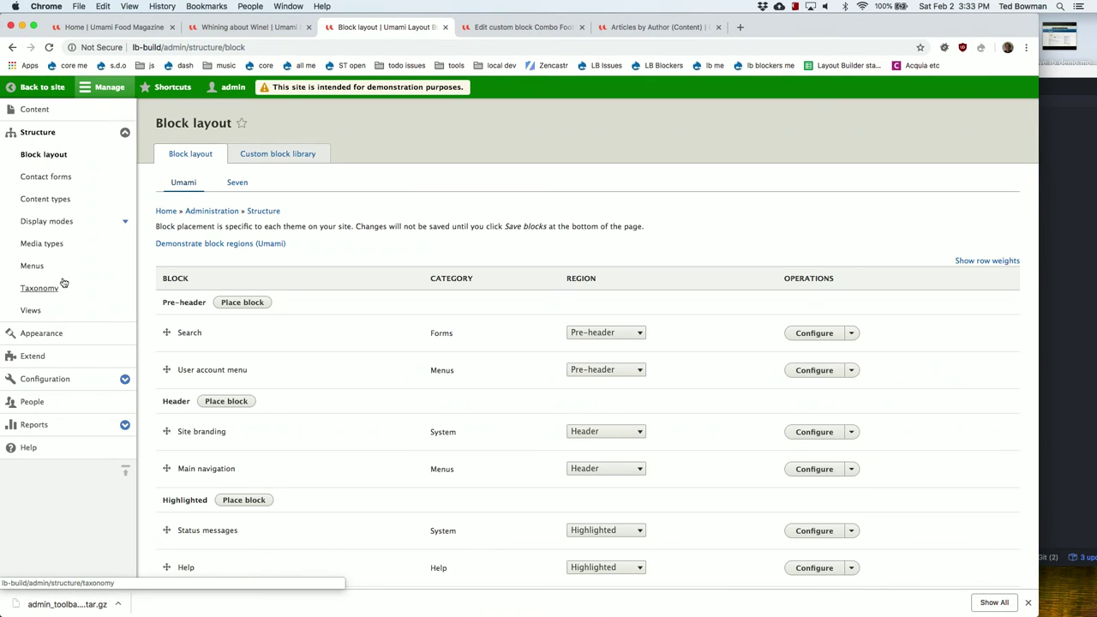
pyautogui.click(36, 111)
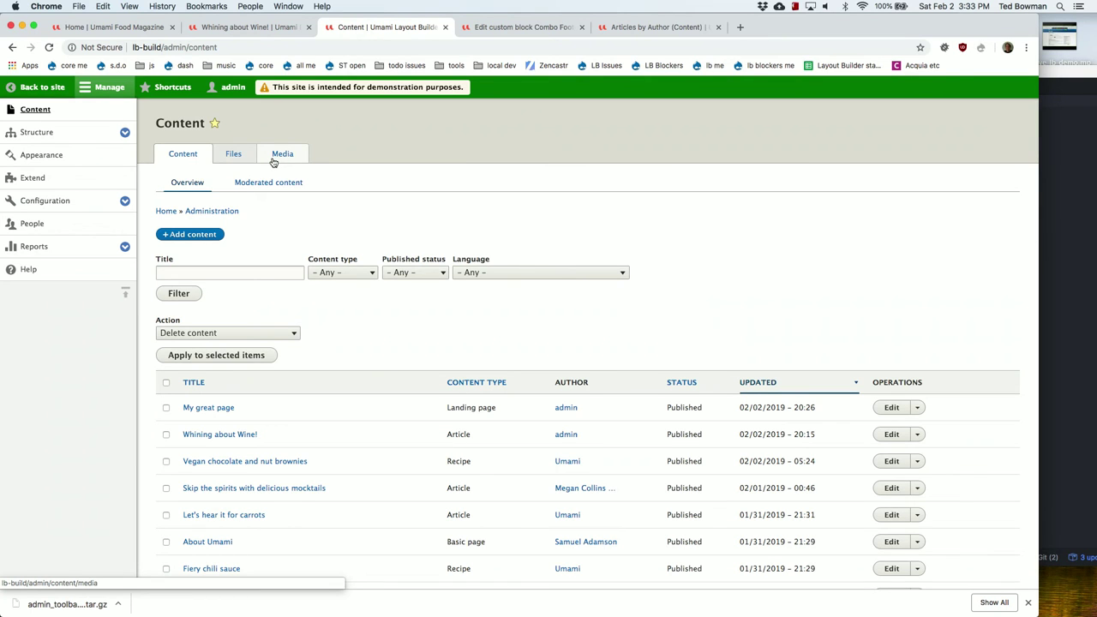
# Switch to the Keynote presentation "layout builder2" and start the slideshow at the Reusable Components slide
pyautogui.press('super+Tab')
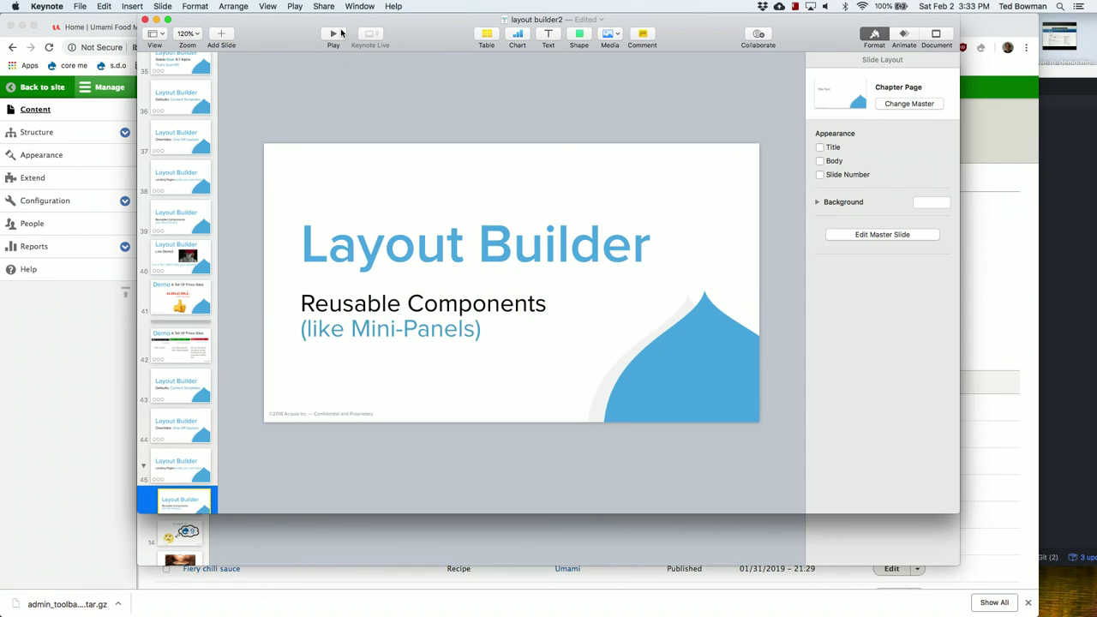
pyautogui.click(341, 33)
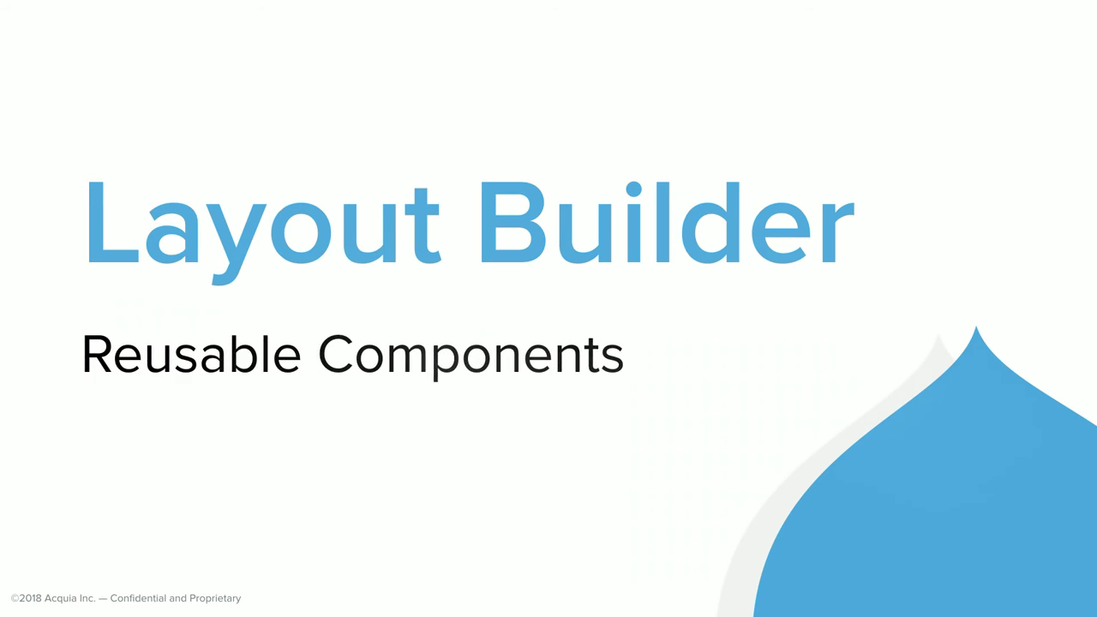
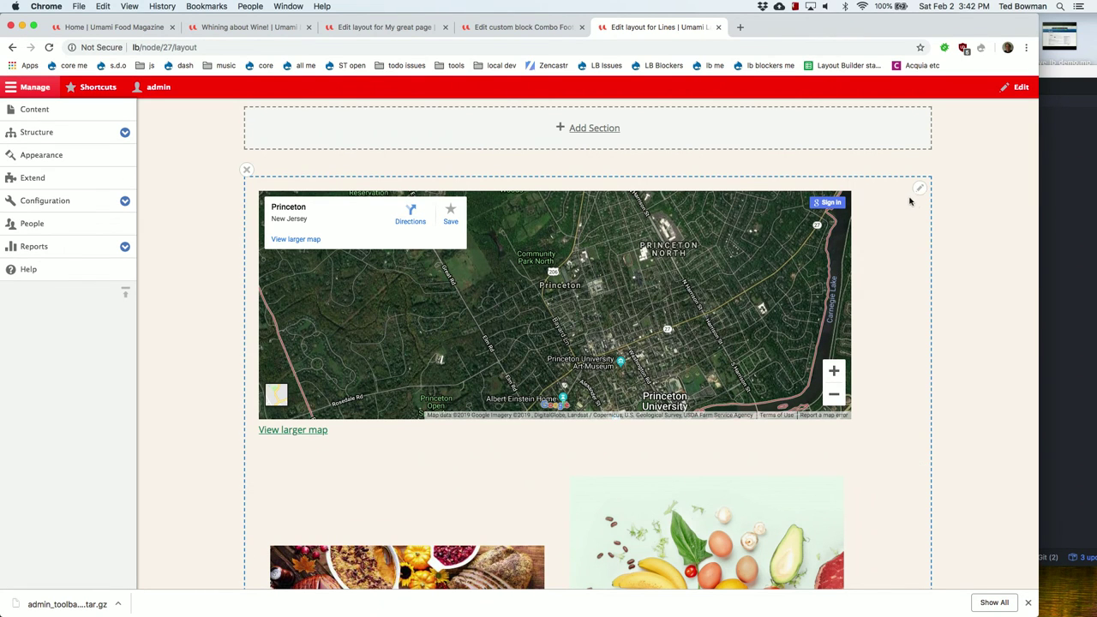
# Add a one-column section at the top of the "Lines" page layout
pyautogui.scroll(1, 894, 269)
pyautogui.scroll(-3, 894, 269)
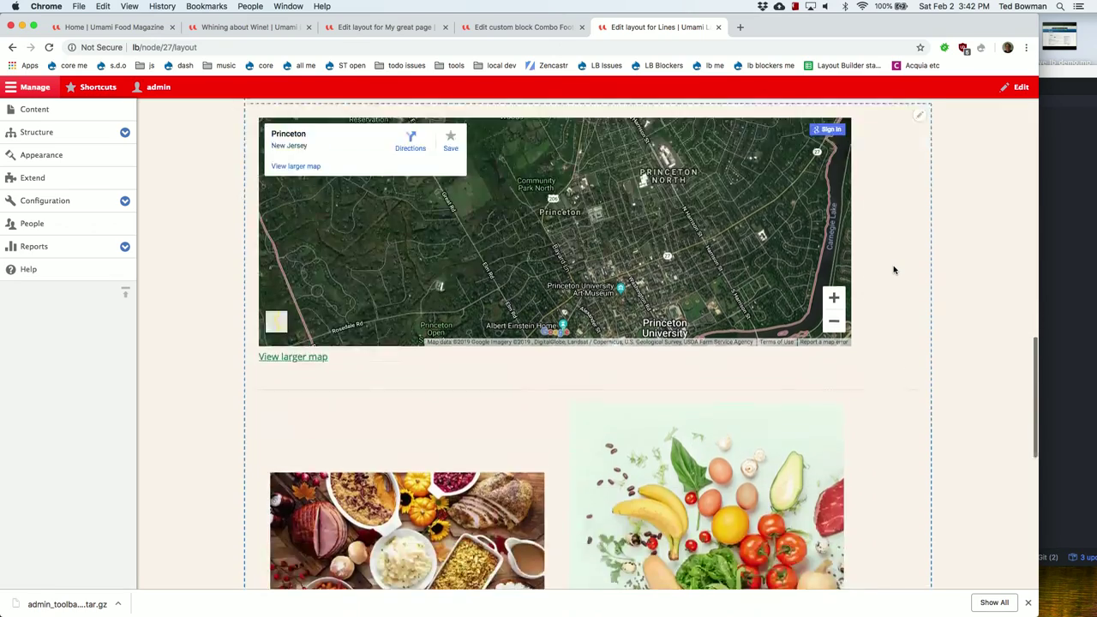
pyautogui.scroll(10, 894, 269)
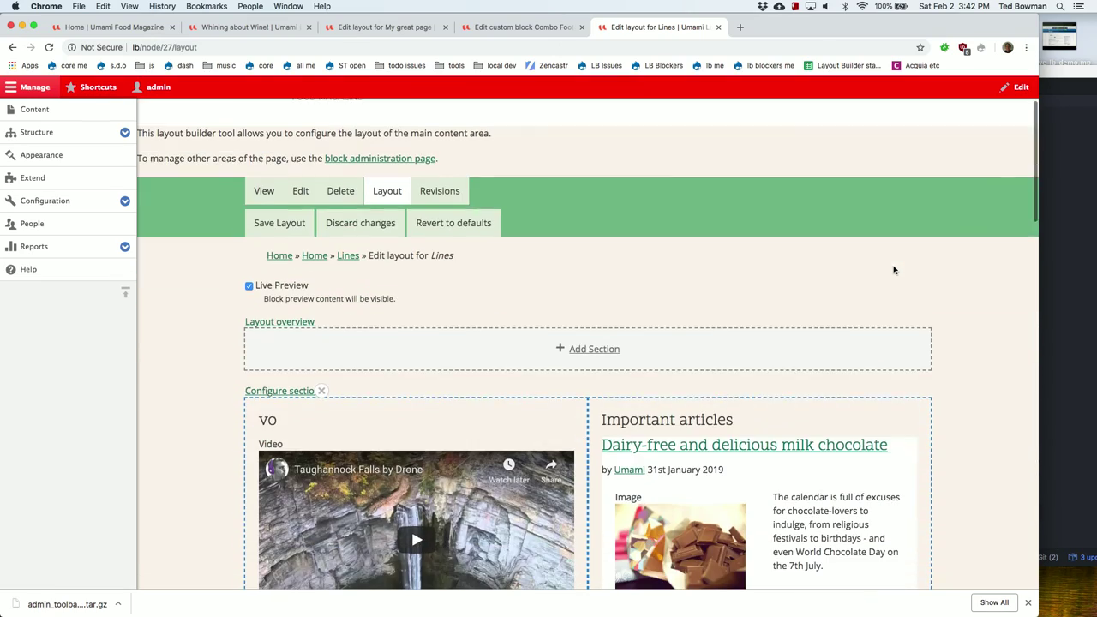
pyautogui.click(596, 349)
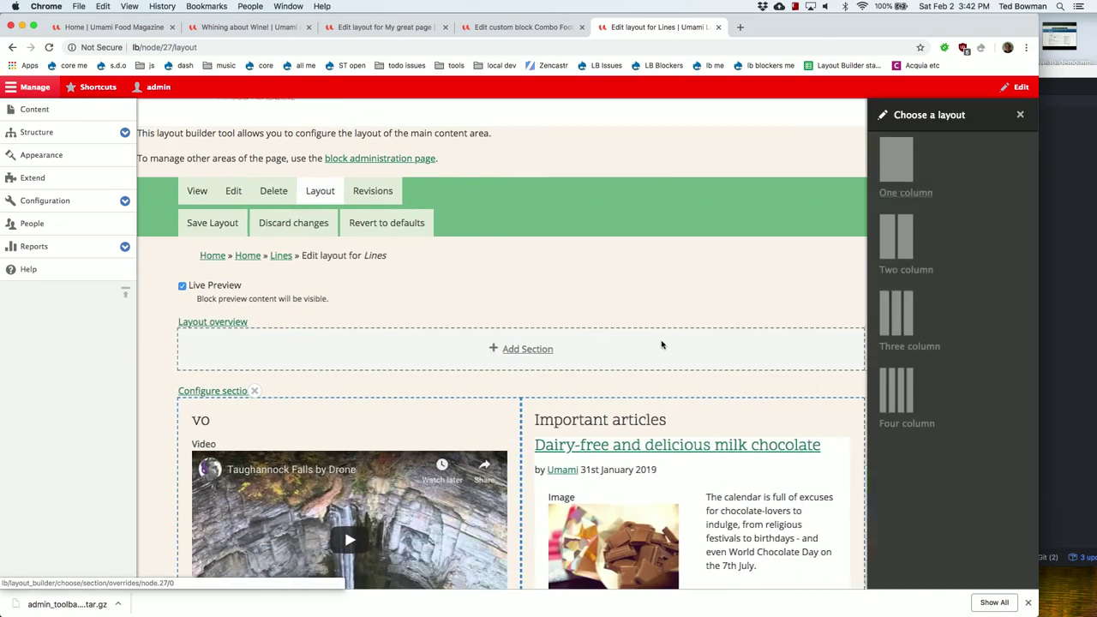
pyautogui.click(915, 316)
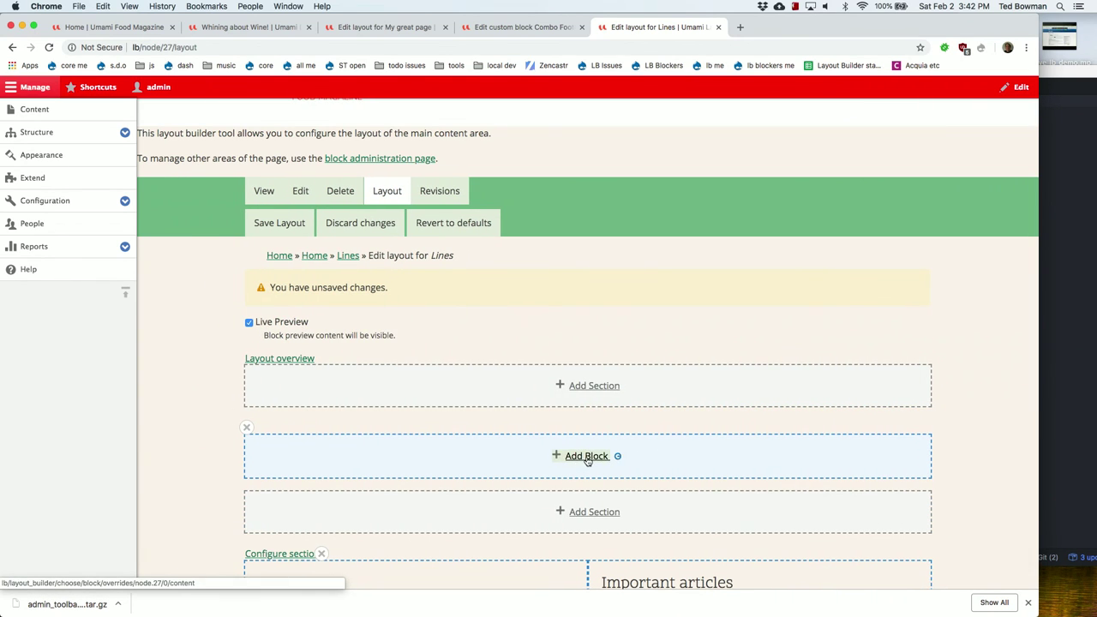
# Start a custom Map block in the new section, titled "adsfasdf", with its title display turned off
pyautogui.click(587, 456)
pyautogui.scroll(-3, 917, 461)
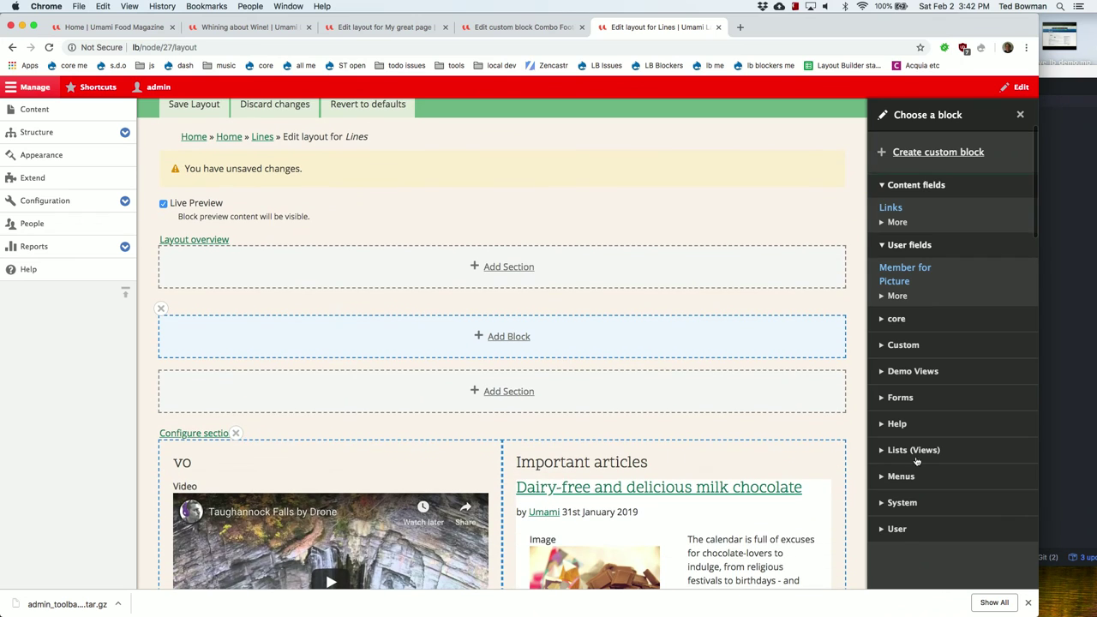
pyautogui.click(911, 153)
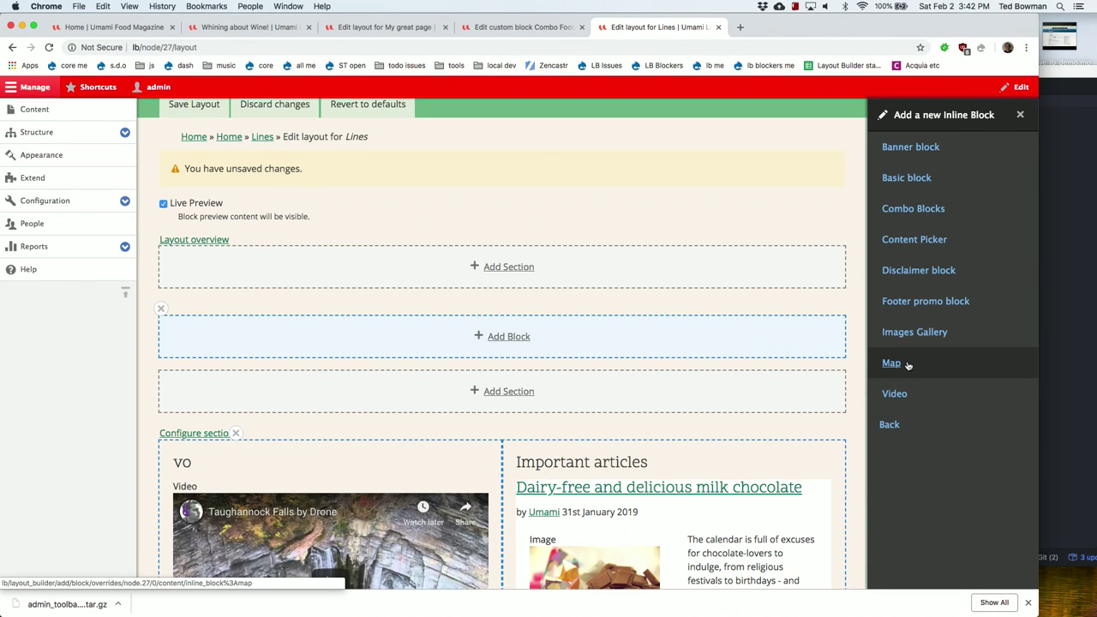
pyautogui.click(896, 364)
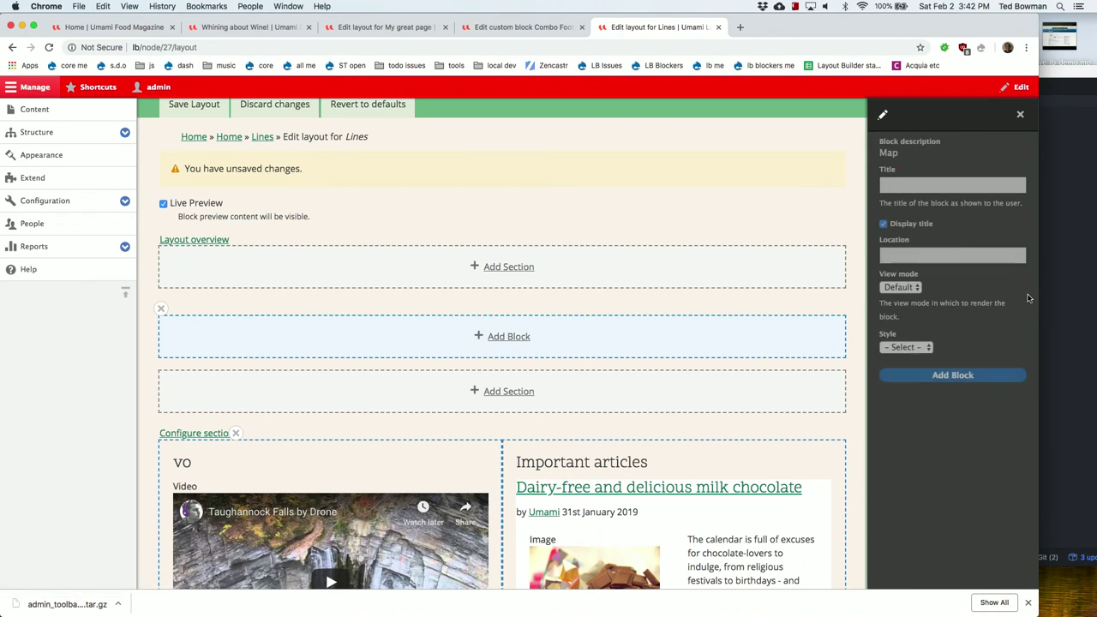
pyautogui.click(905, 184)
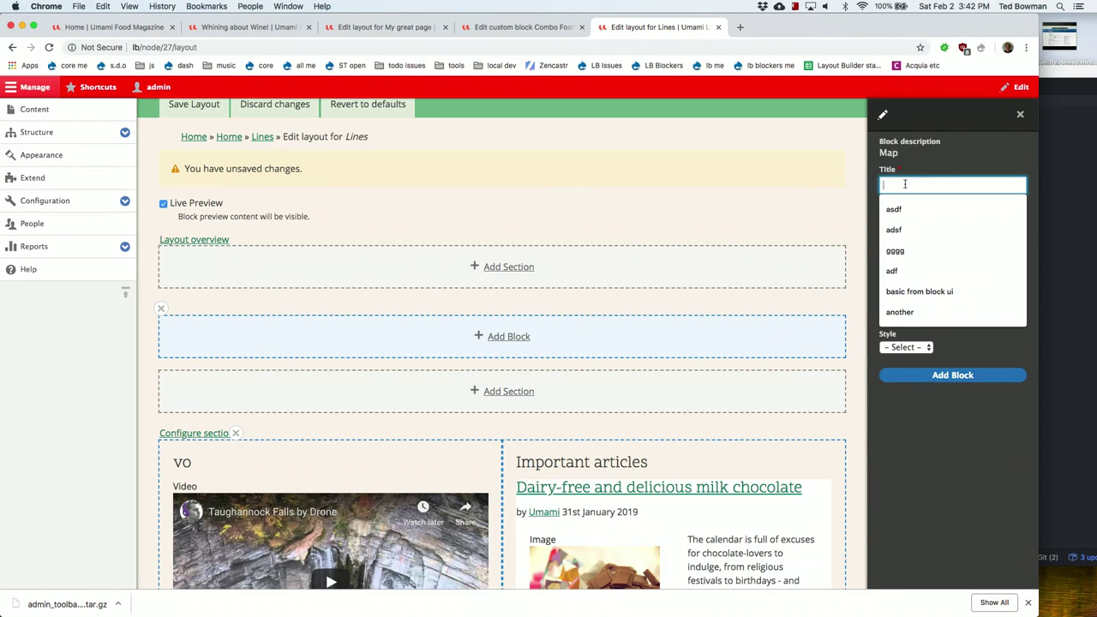
pyautogui.write('adsfasdf')
pyautogui.click(908, 253)
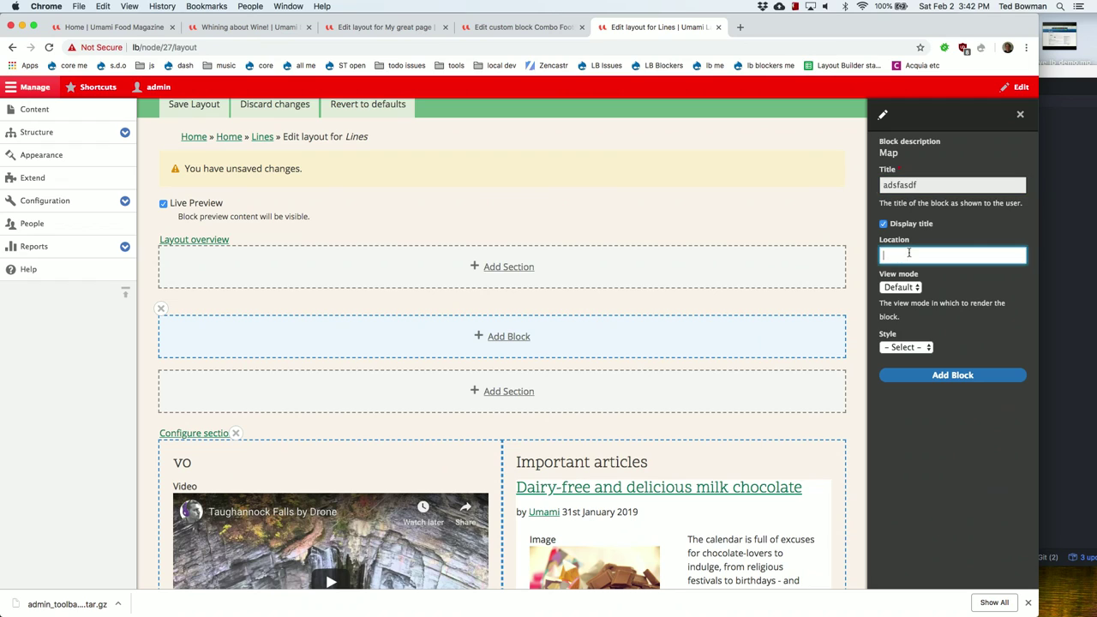
pyautogui.click(885, 225)
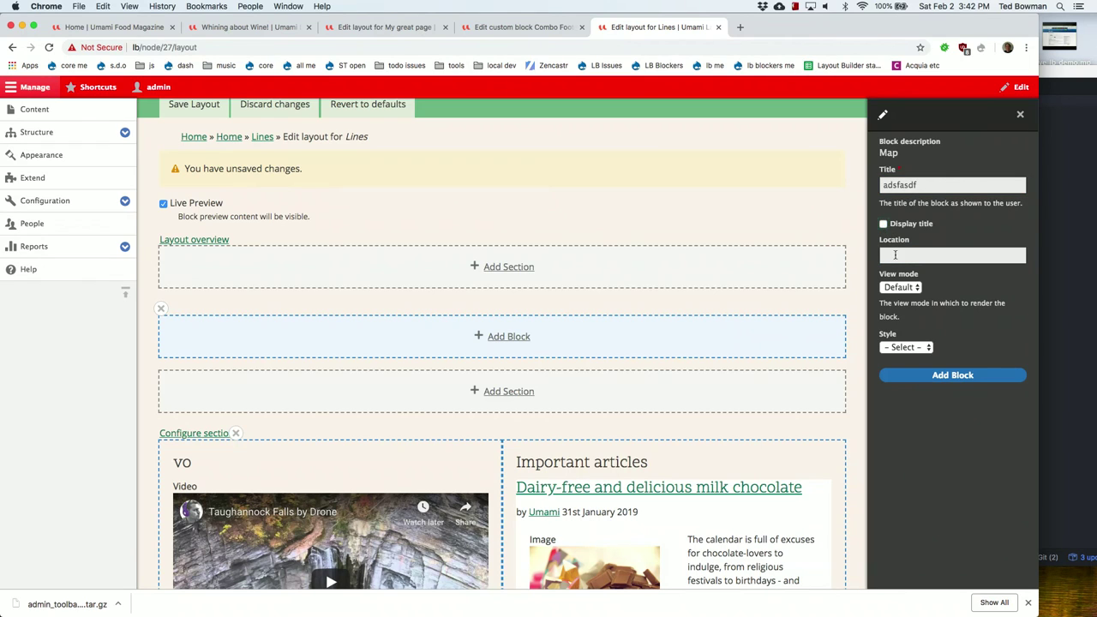
# Set the map's location to "Princeton, NJ", leave its style unselected, and add the block to the section
pyautogui.click(895, 254)
pyautogui.write('F')
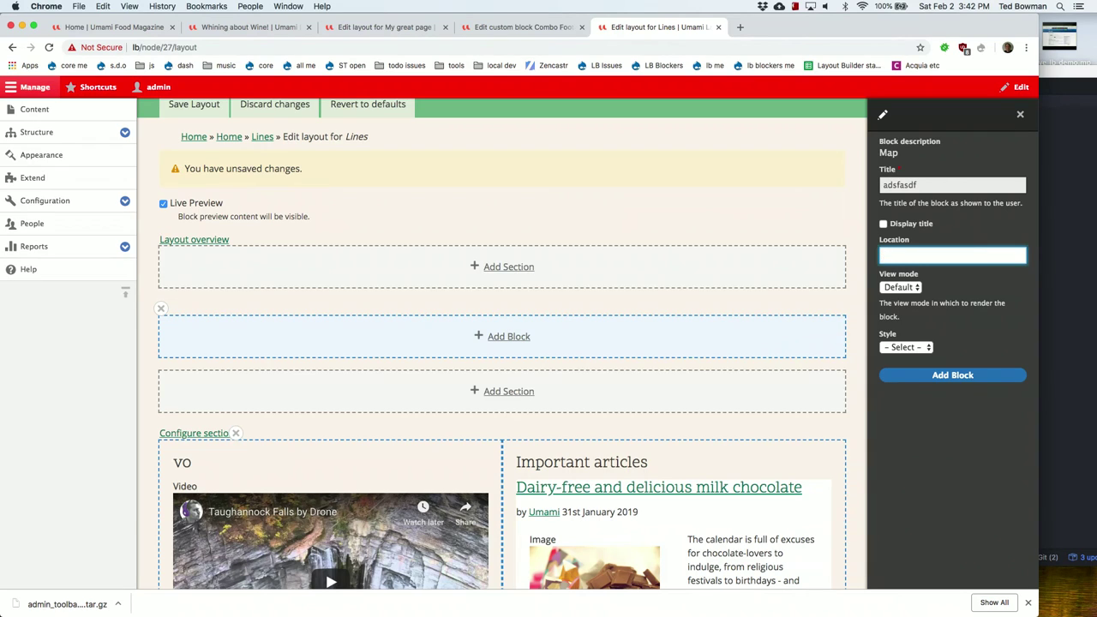
pyautogui.write('Princeton, NYJ')
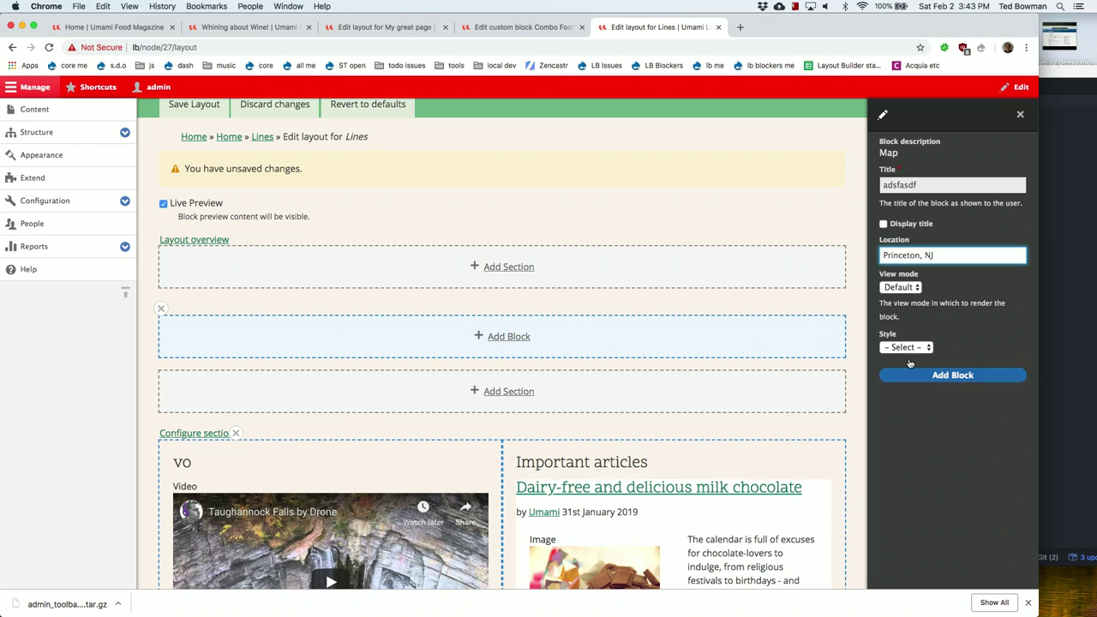
pyautogui.click(912, 348)
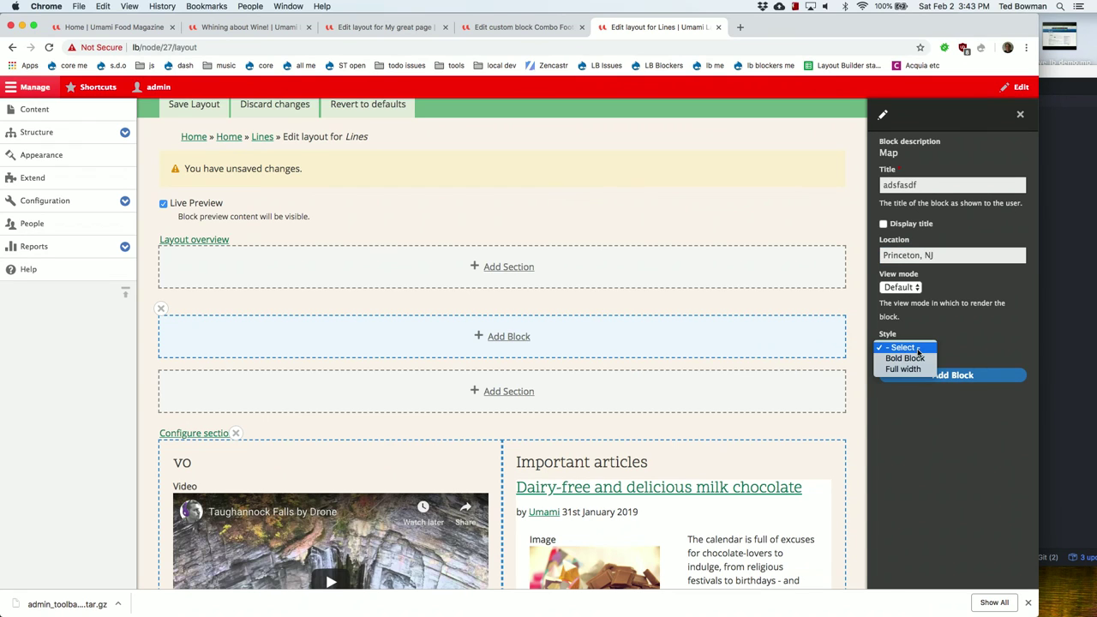
pyautogui.click(971, 345)
pyautogui.click(945, 383)
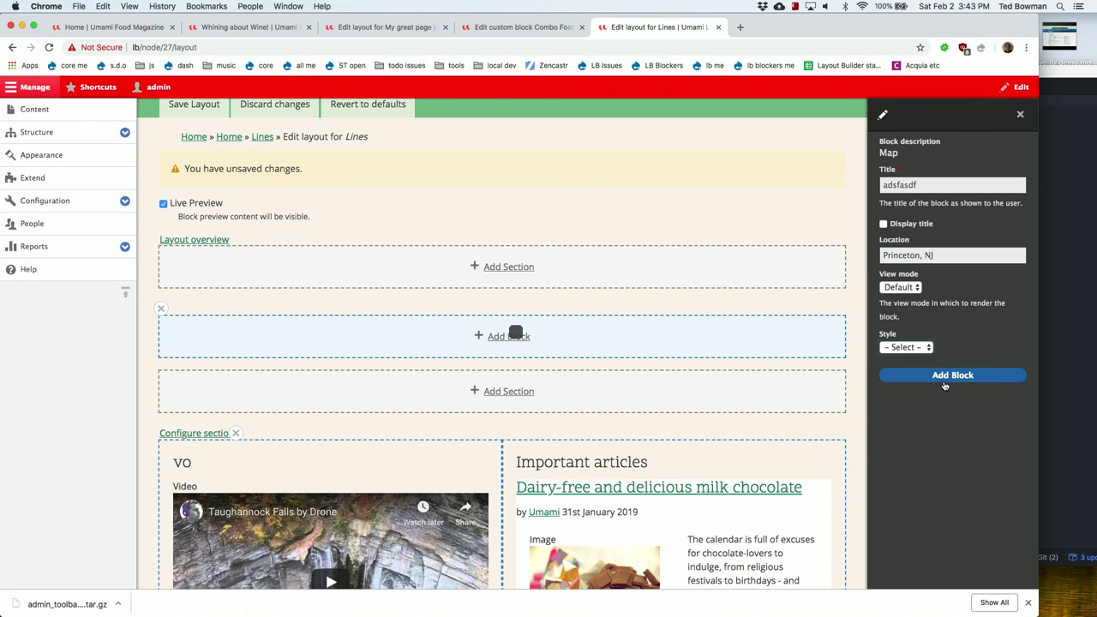
# Change the Princeton map block's view mode to "Satelite" and update the block
pyautogui.scroll(-2, 827, 343)
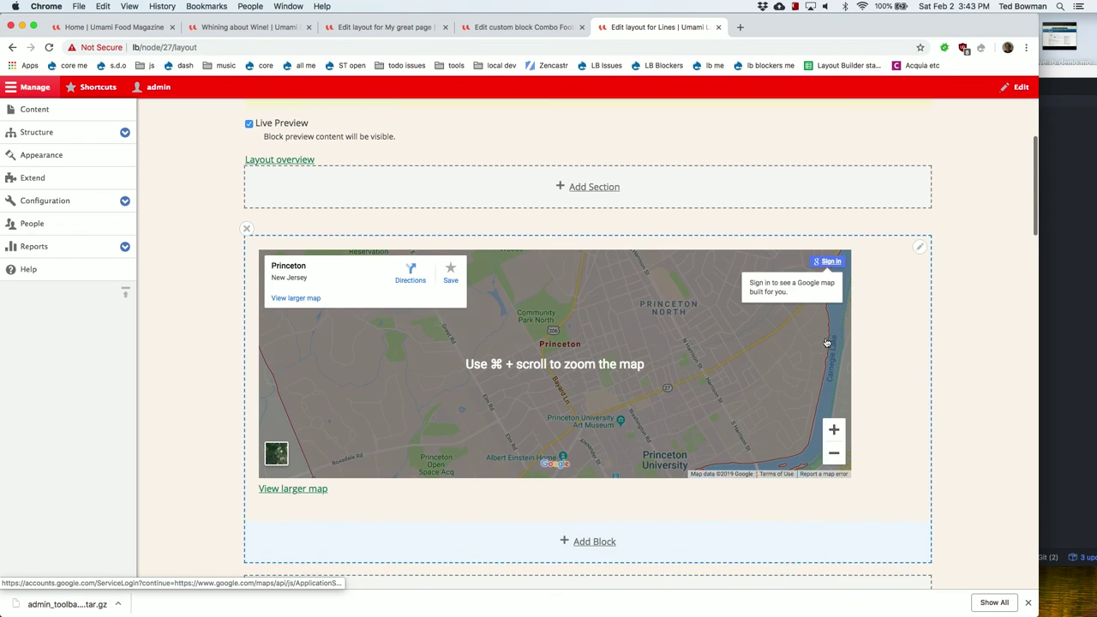
pyautogui.scroll(-1, 827, 343)
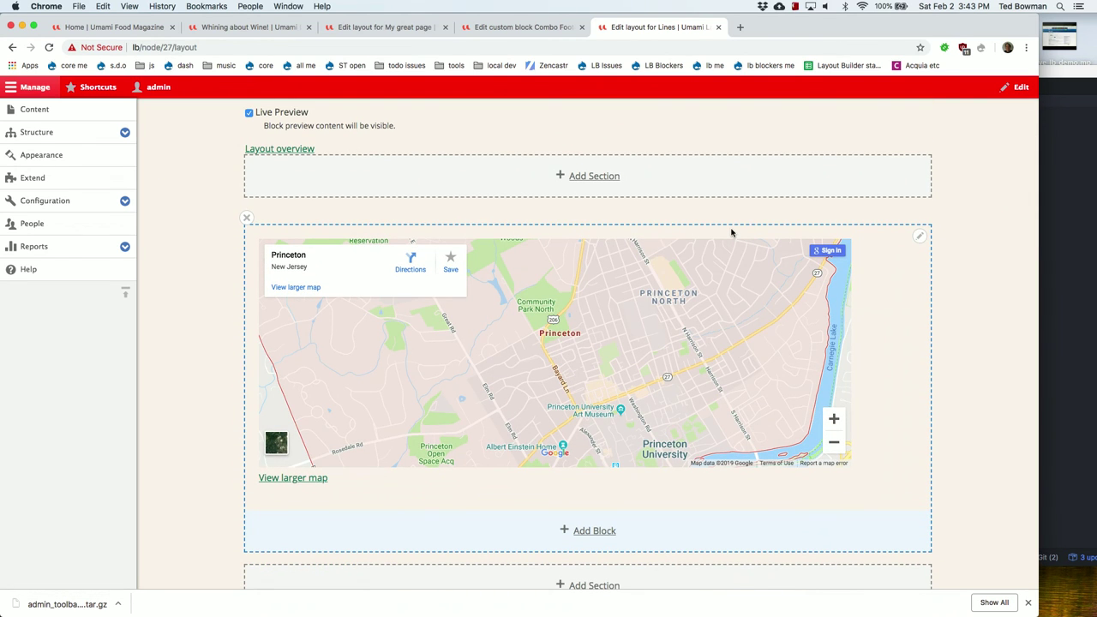
pyautogui.click(919, 237)
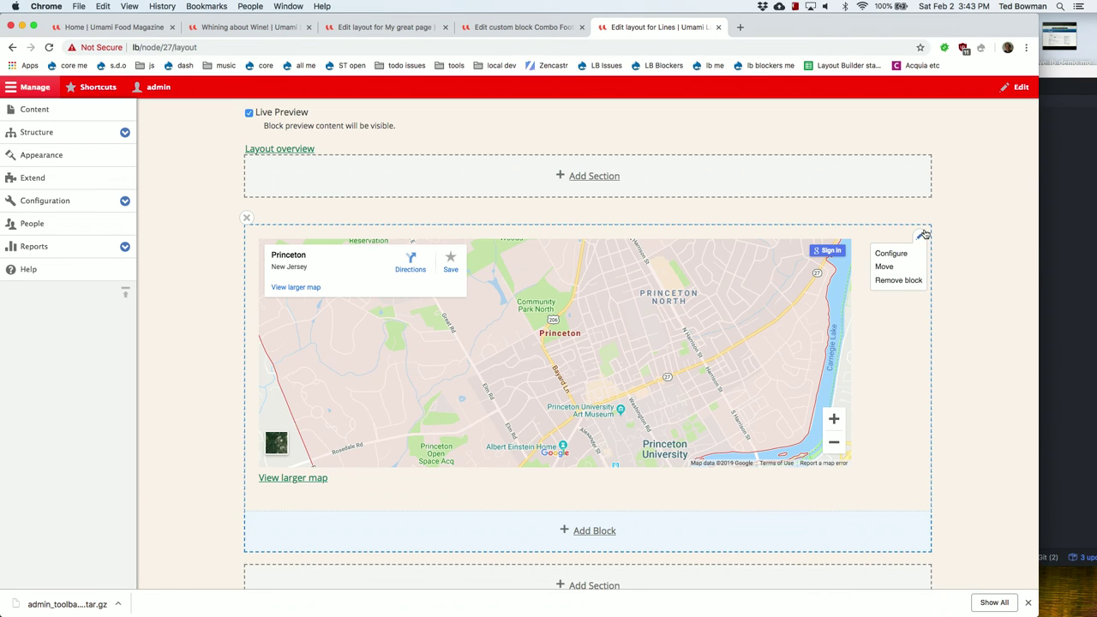
pyautogui.click(894, 253)
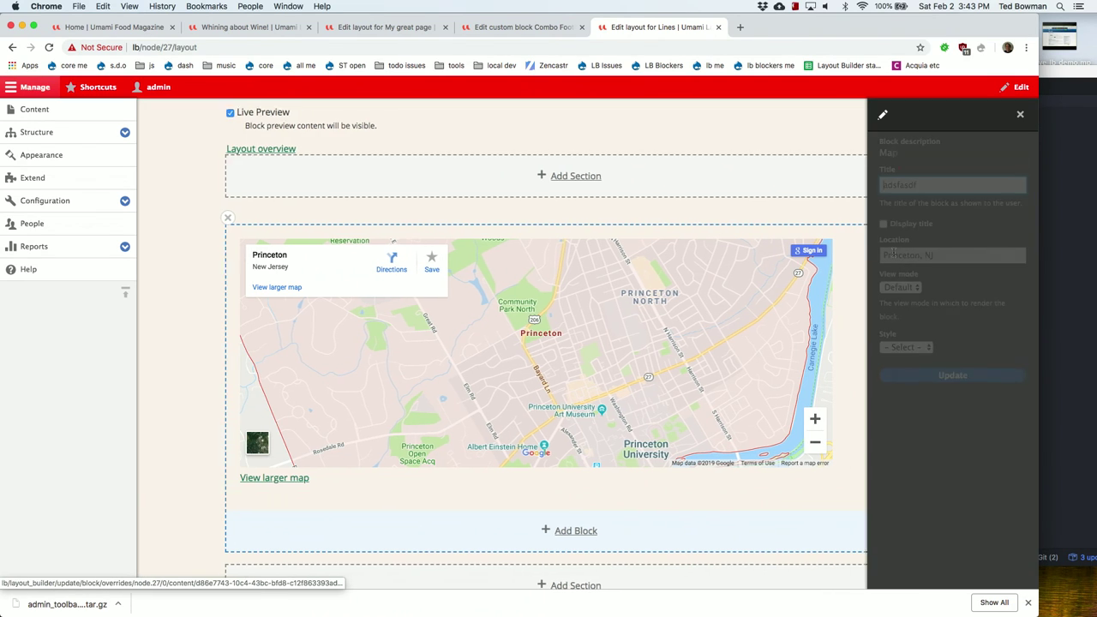
pyautogui.click(926, 347)
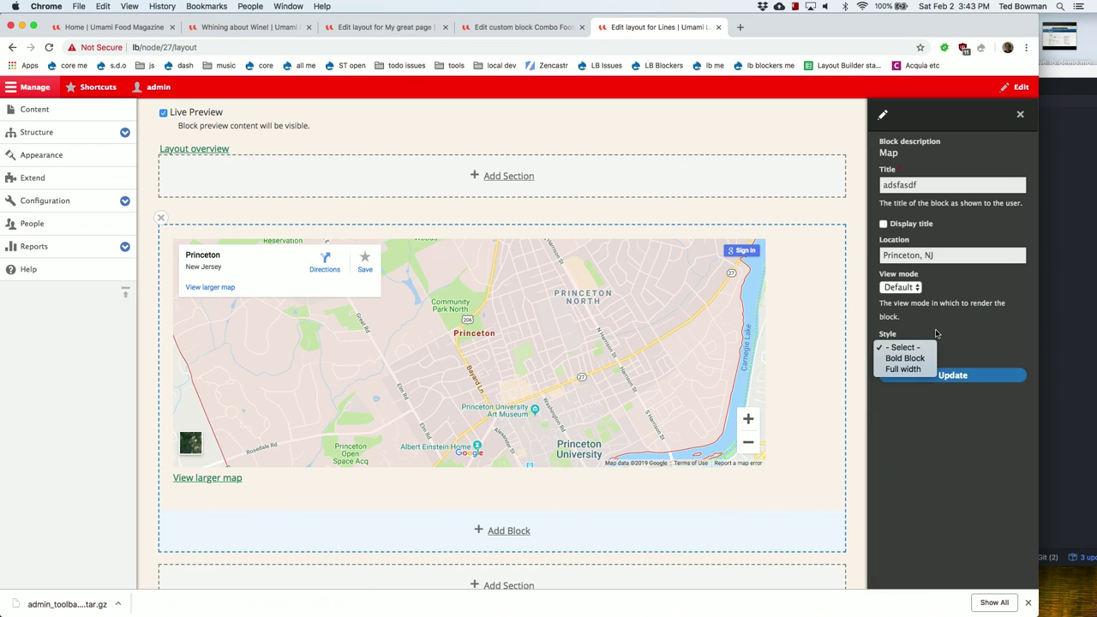
pyautogui.click(937, 333)
pyautogui.click(900, 287)
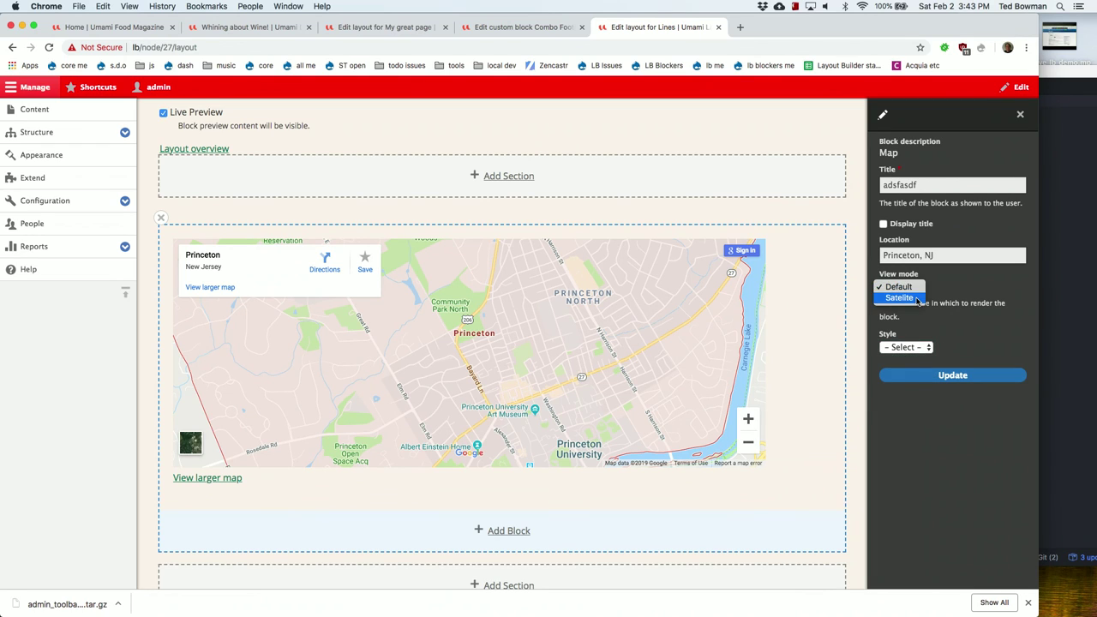
pyautogui.click(917, 302)
pyautogui.click(984, 380)
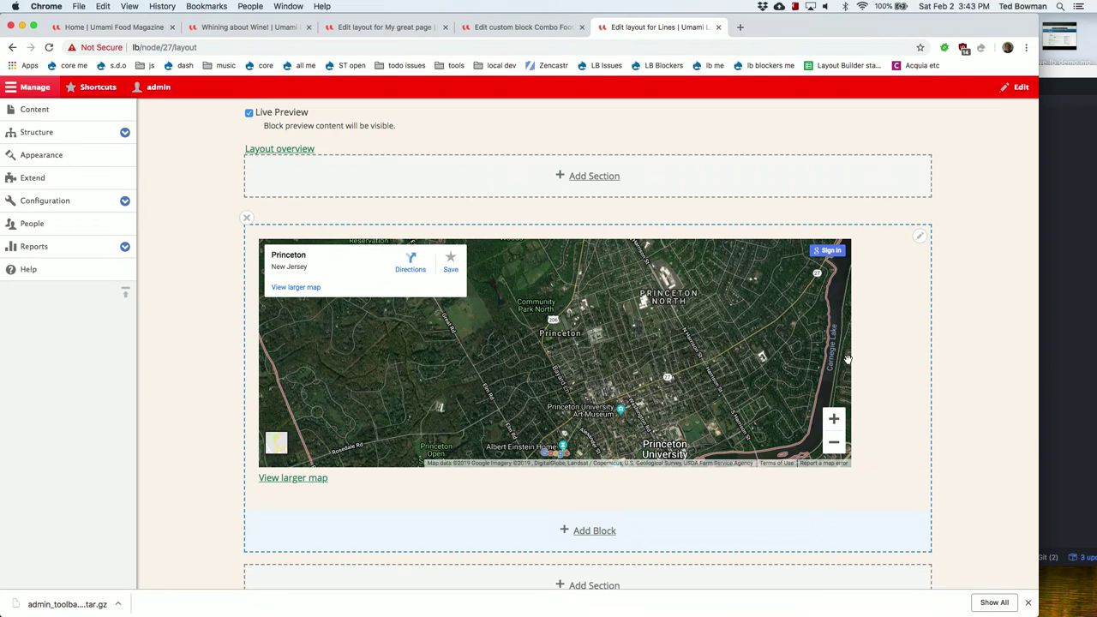
# Move "Baking mishaps - our troubleshooting tips" above "Dairy-free and delicious milk chocolate" in the Important articles block and update it
pyautogui.scroll(-5, 847, 358)
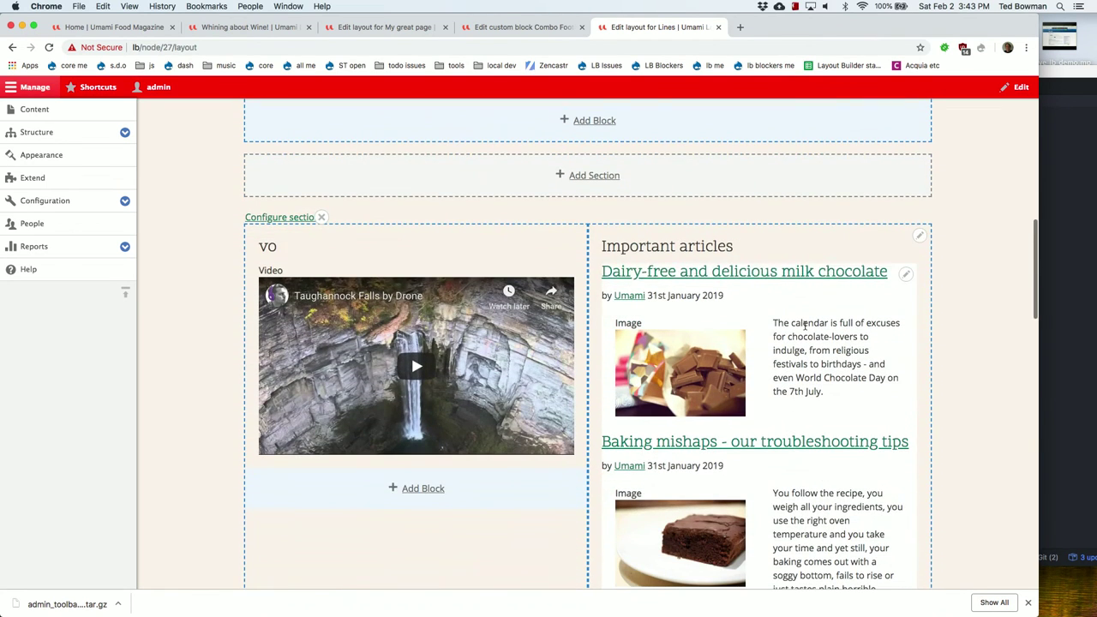
pyautogui.click(920, 238)
pyautogui.click(892, 252)
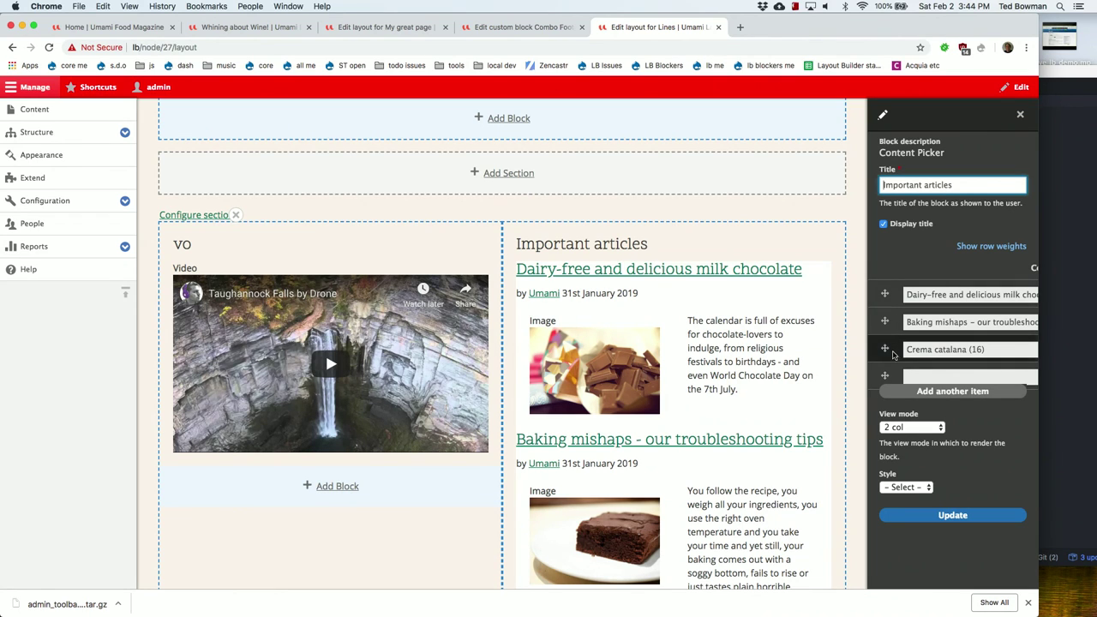
pyautogui.moveTo(886, 322); pyautogui.dragTo(886, 292)
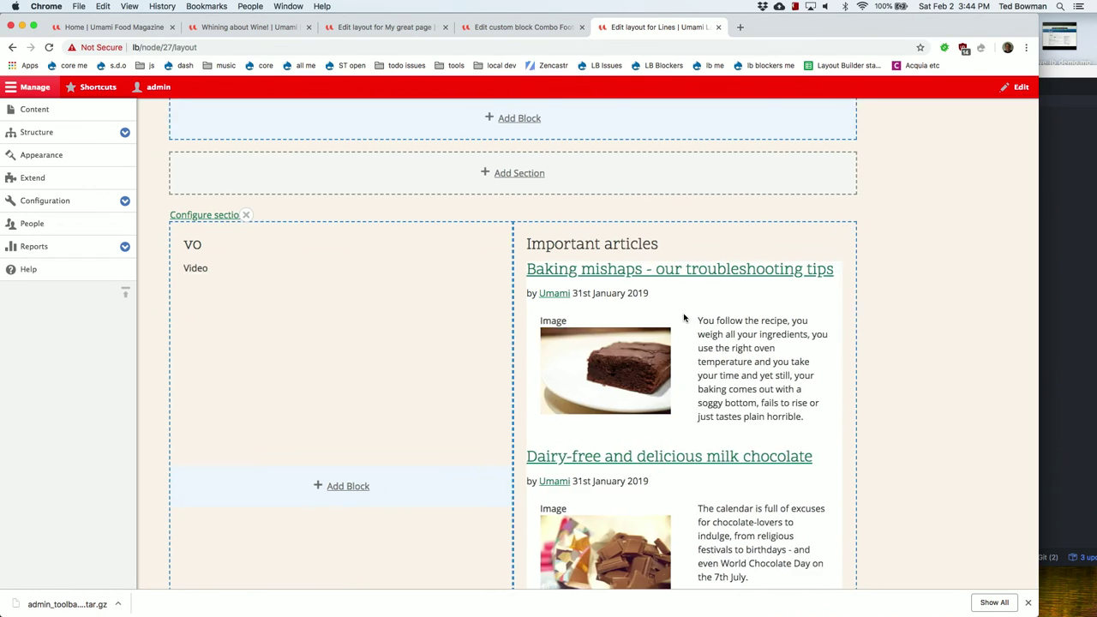
# Change the Important articles block's view mode to Default, leaving its style unselected, and update the block
pyautogui.click(921, 235)
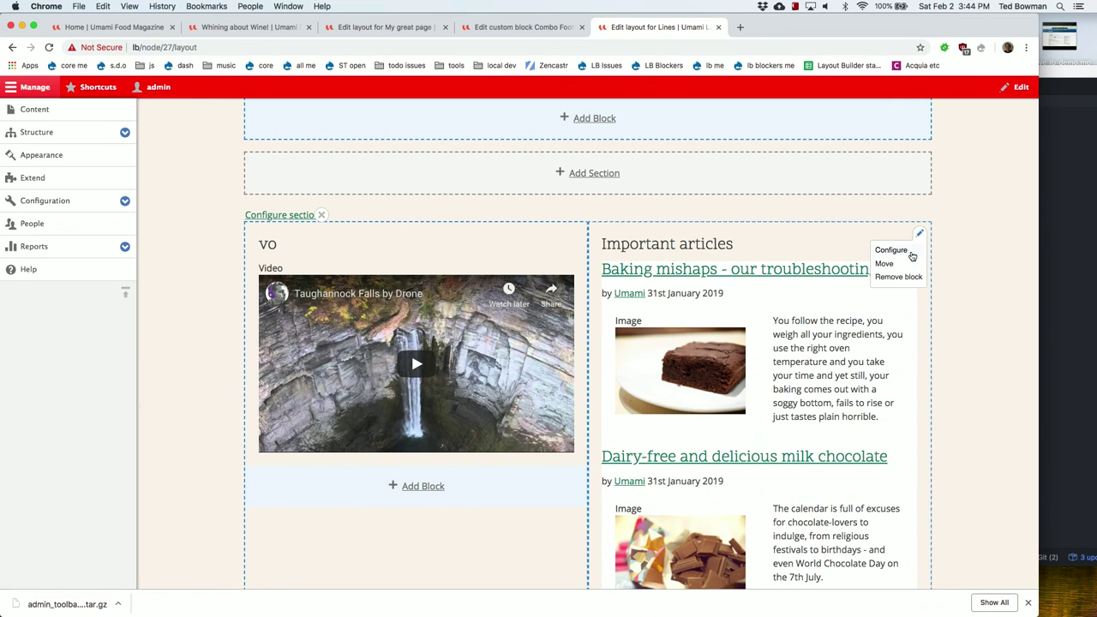
pyautogui.click(892, 253)
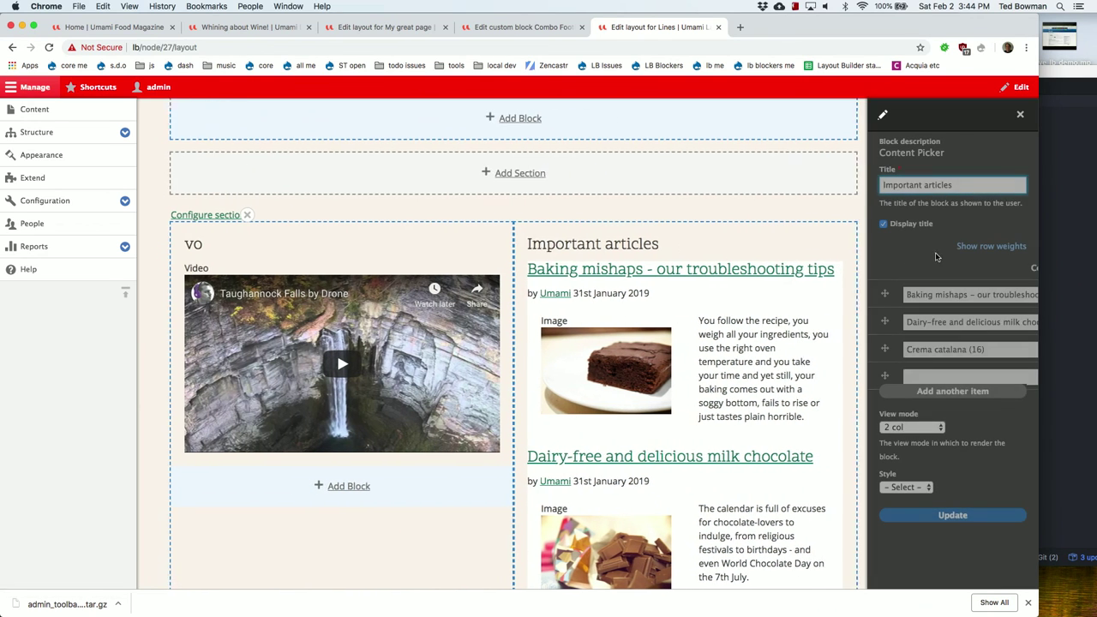
pyautogui.click(916, 487)
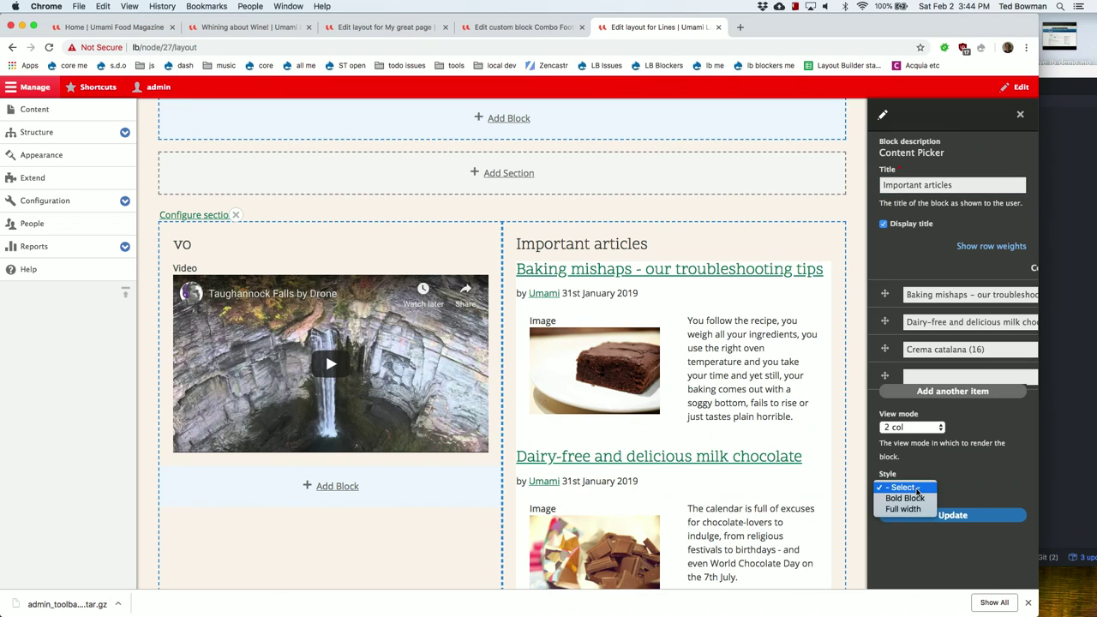
pyautogui.click(909, 487)
pyautogui.click(933, 429)
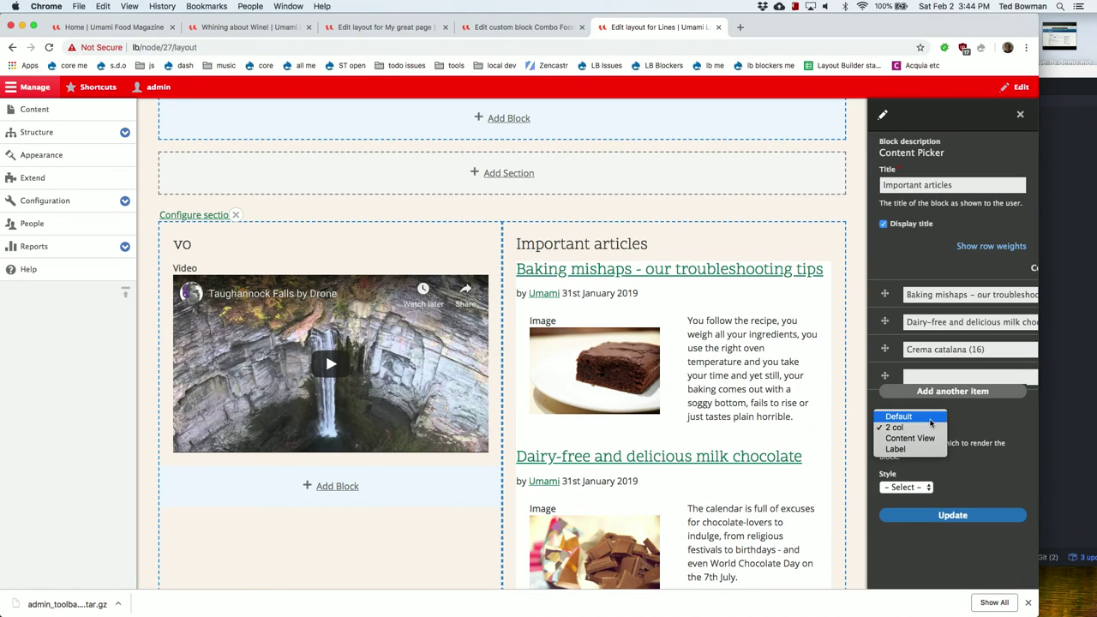
pyautogui.click(931, 417)
pyautogui.click(946, 515)
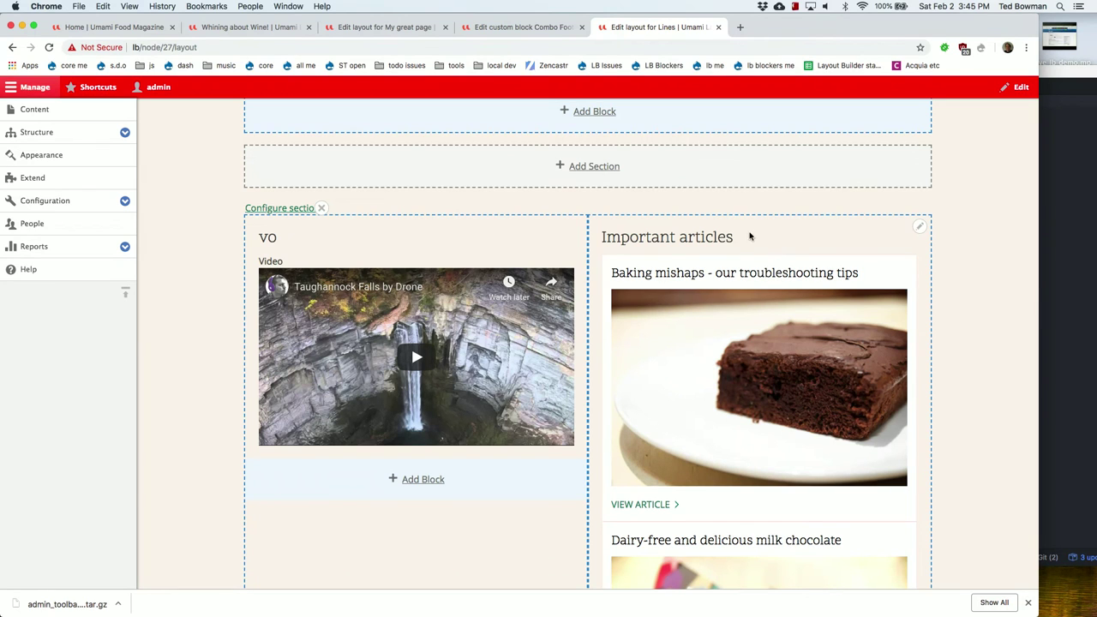
# Change the Images Gallery block's view mode to Default below the satellite map and update the block
pyautogui.scroll(-5, 810, 340)
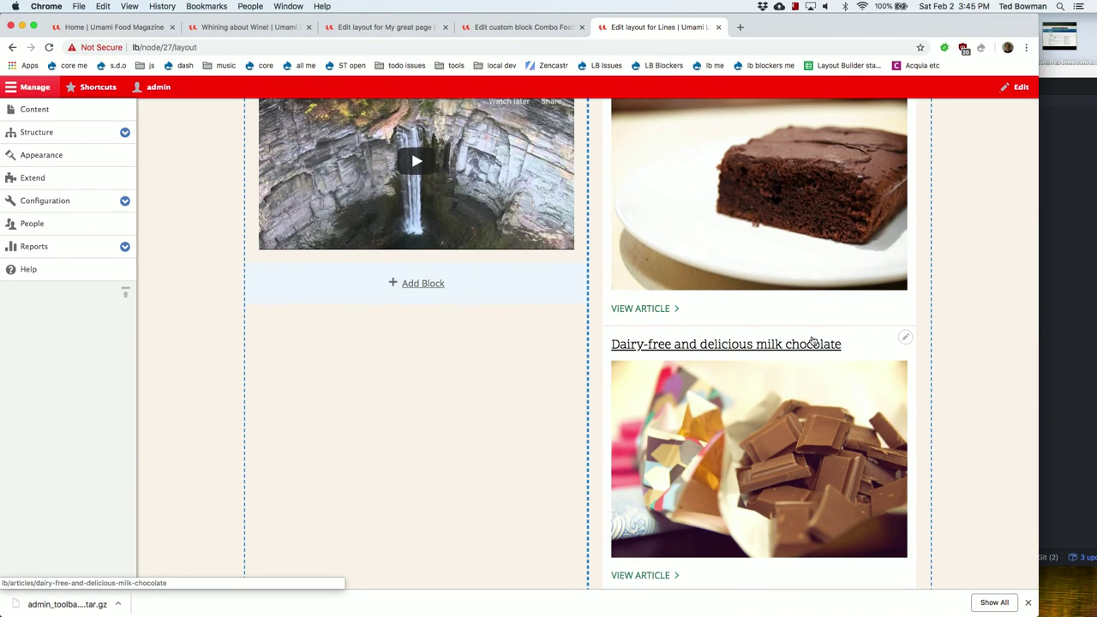
pyautogui.scroll(-15, 813, 340)
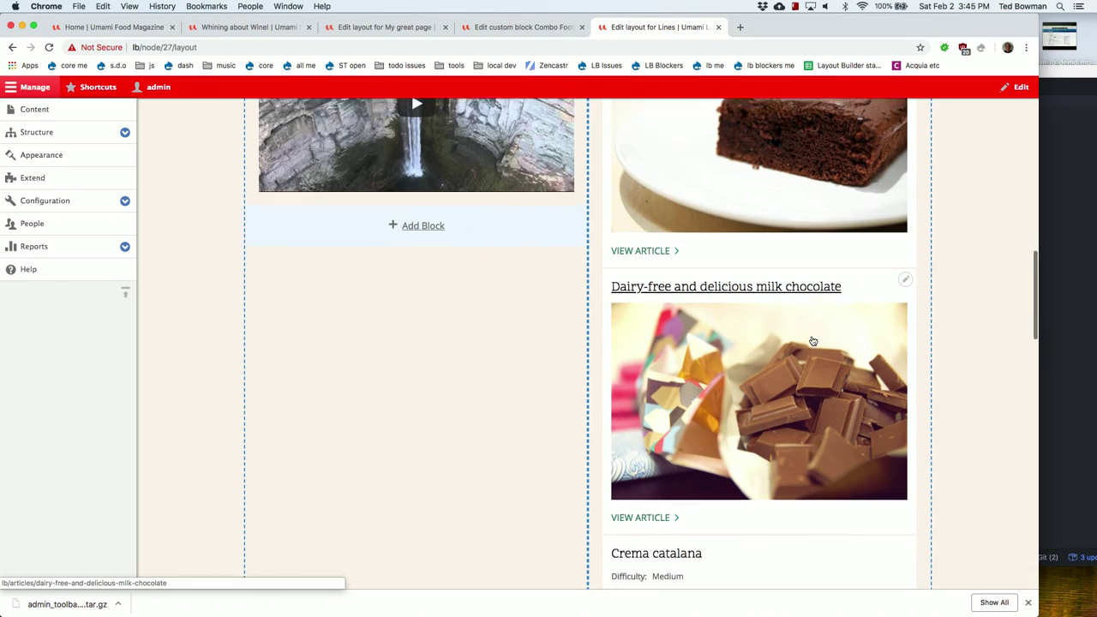
pyautogui.scroll(-14, 813, 340)
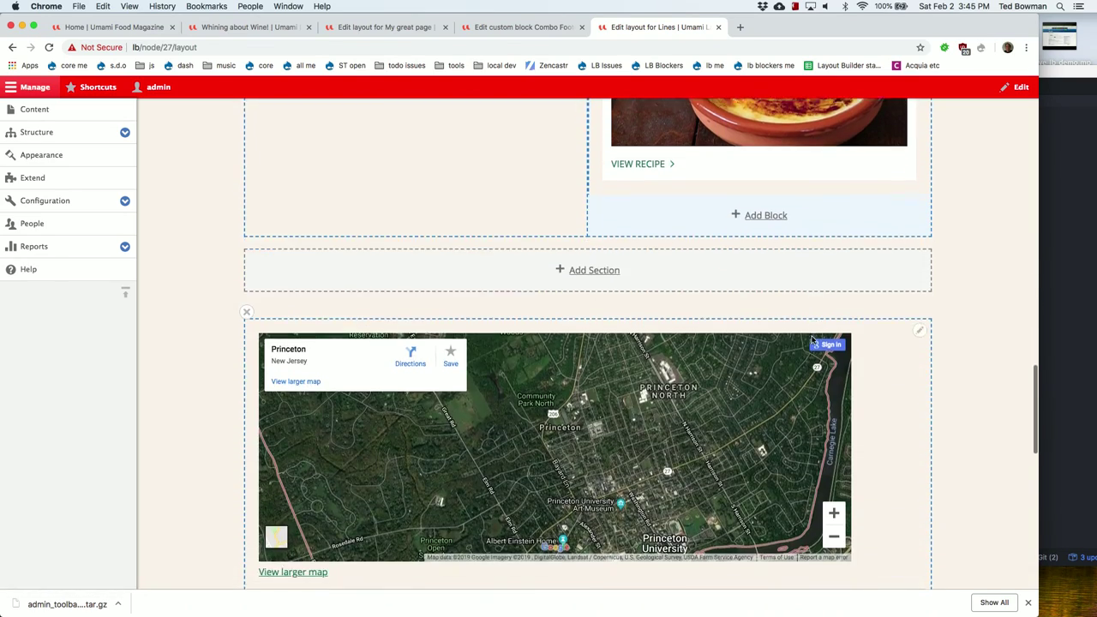
pyautogui.scroll(5, 840, 334)
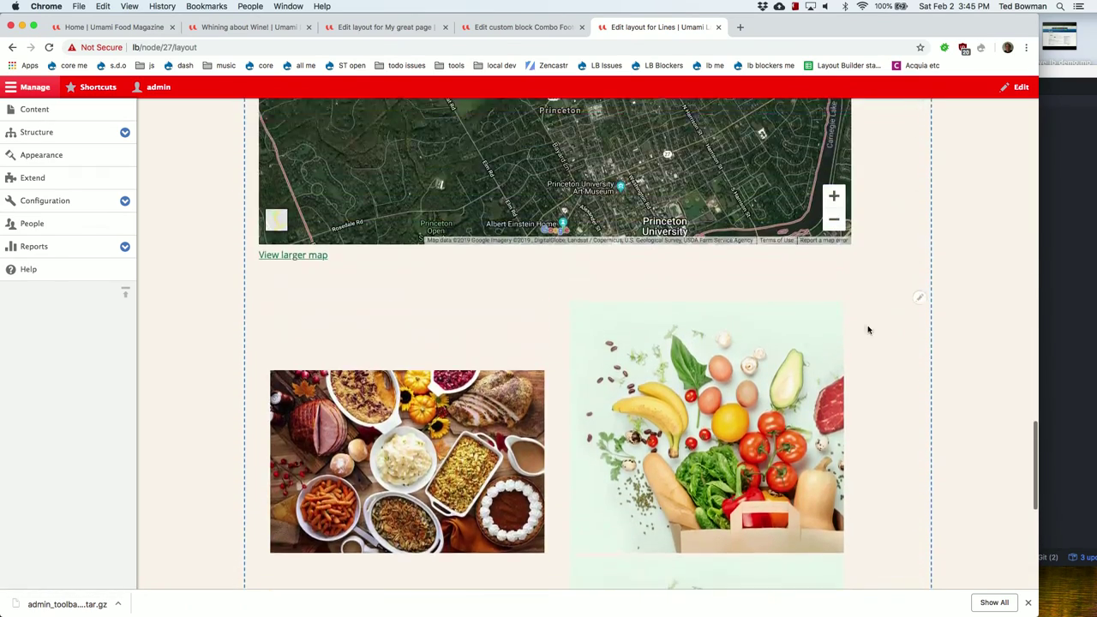
pyautogui.click(919, 298)
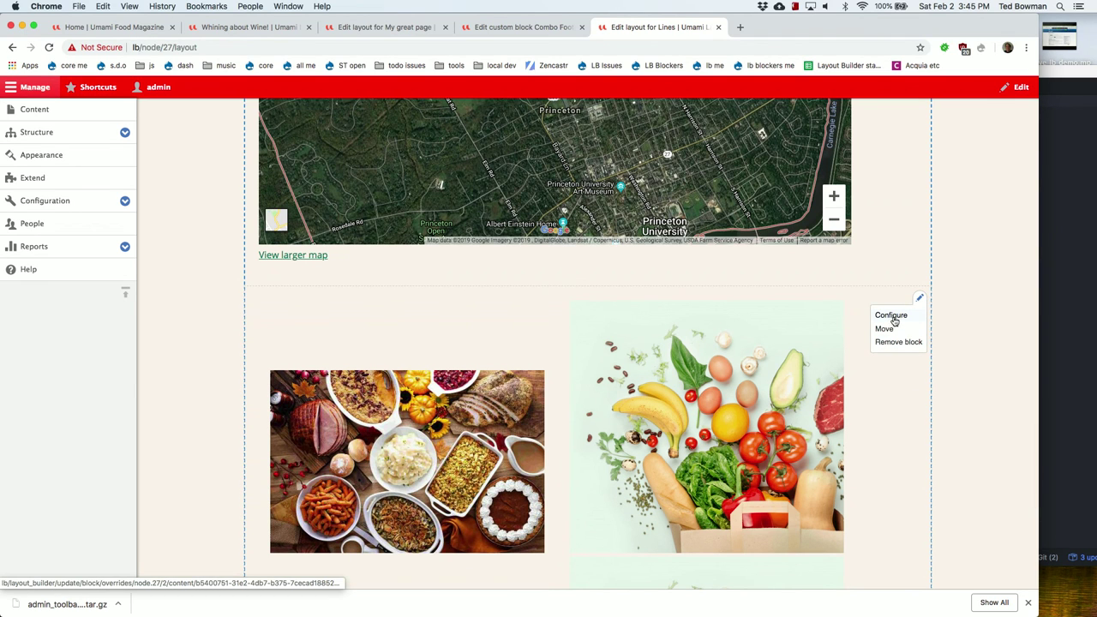
pyautogui.click(893, 317)
pyautogui.scroll(-1, 974, 394)
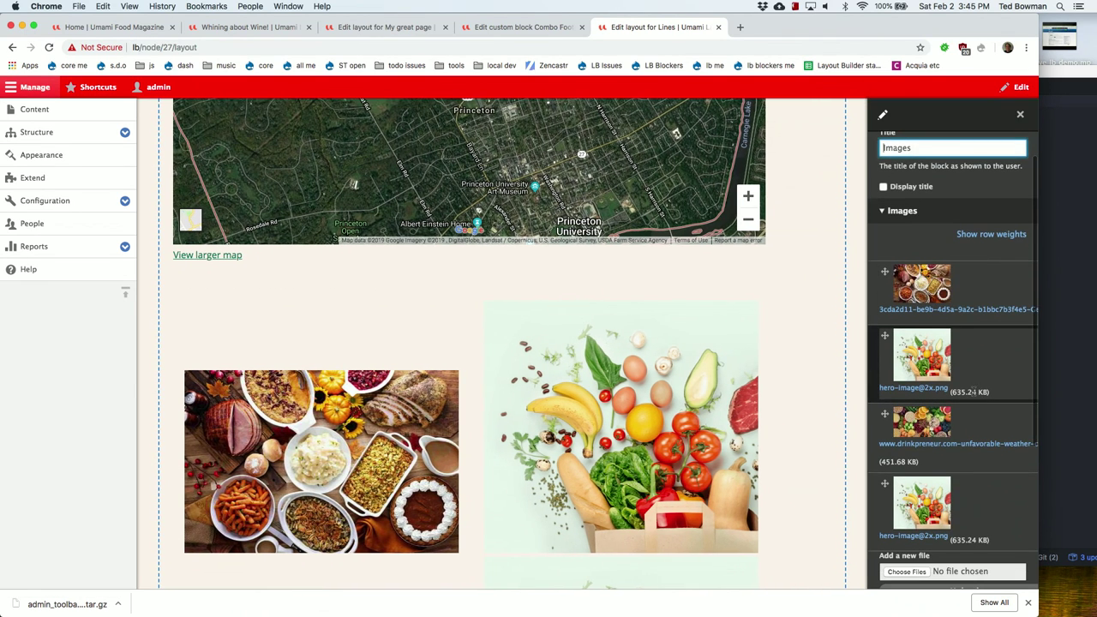
pyautogui.scroll(1, 974, 393)
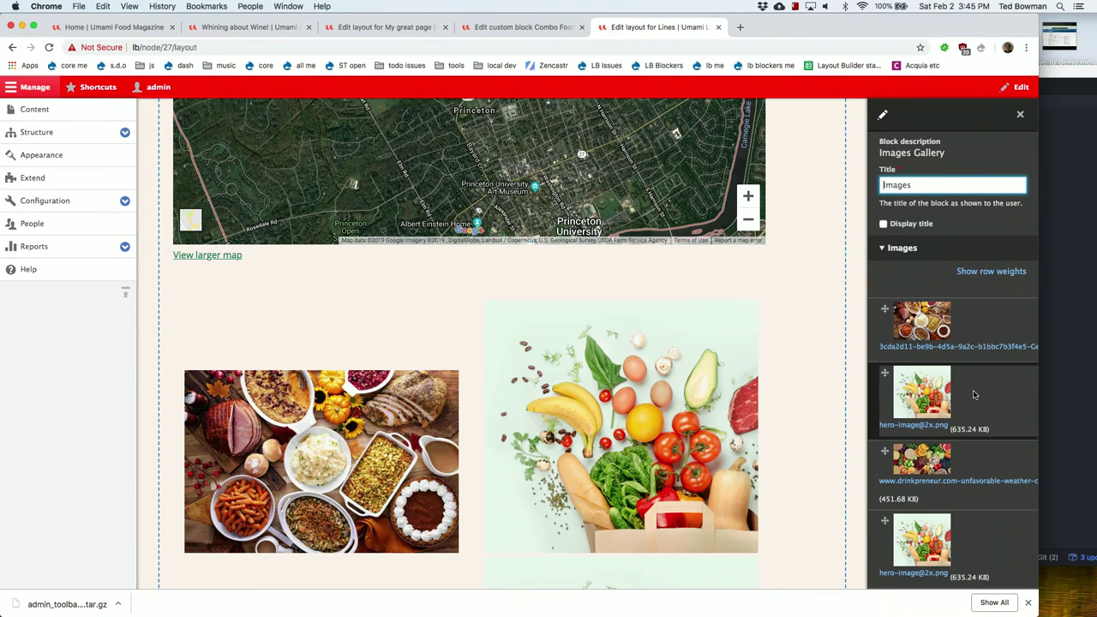
pyautogui.scroll(-6, 974, 394)
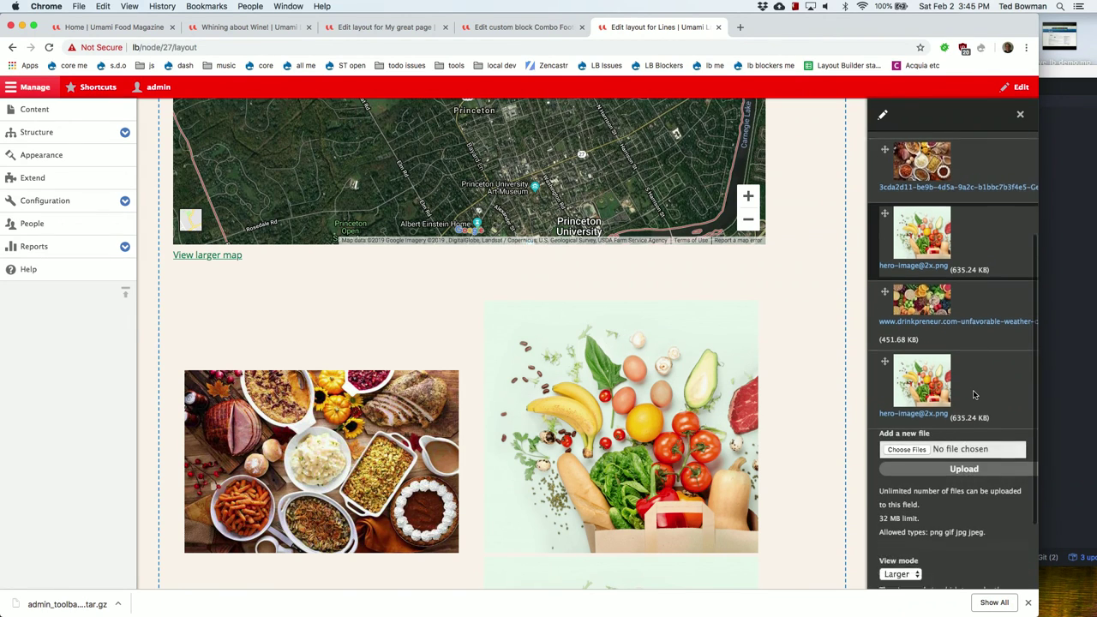
pyautogui.click(919, 496)
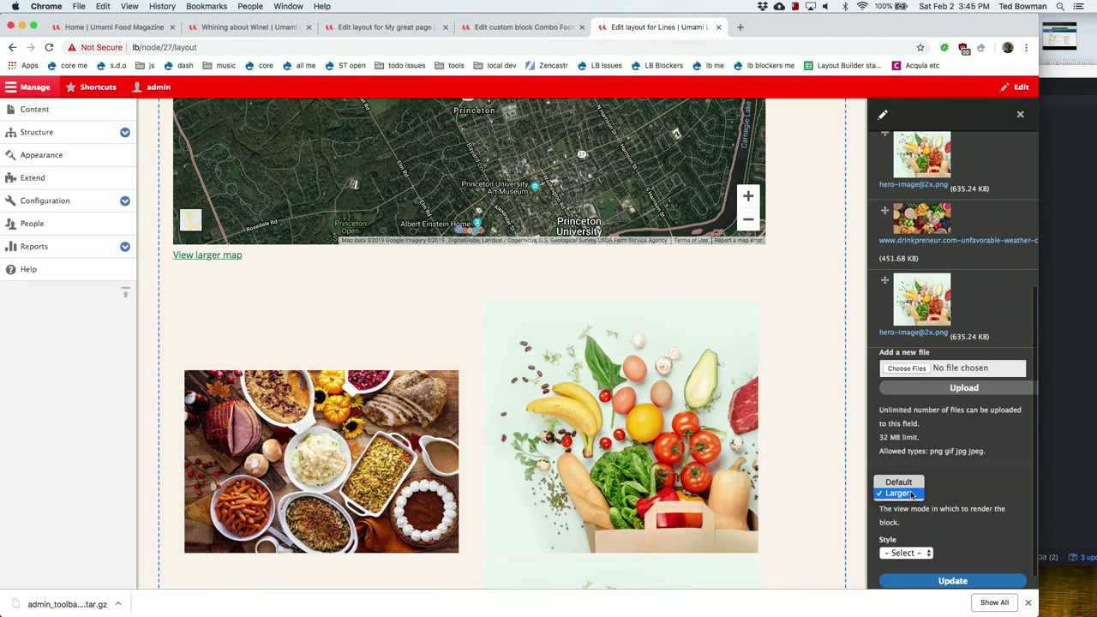
pyautogui.click(912, 494)
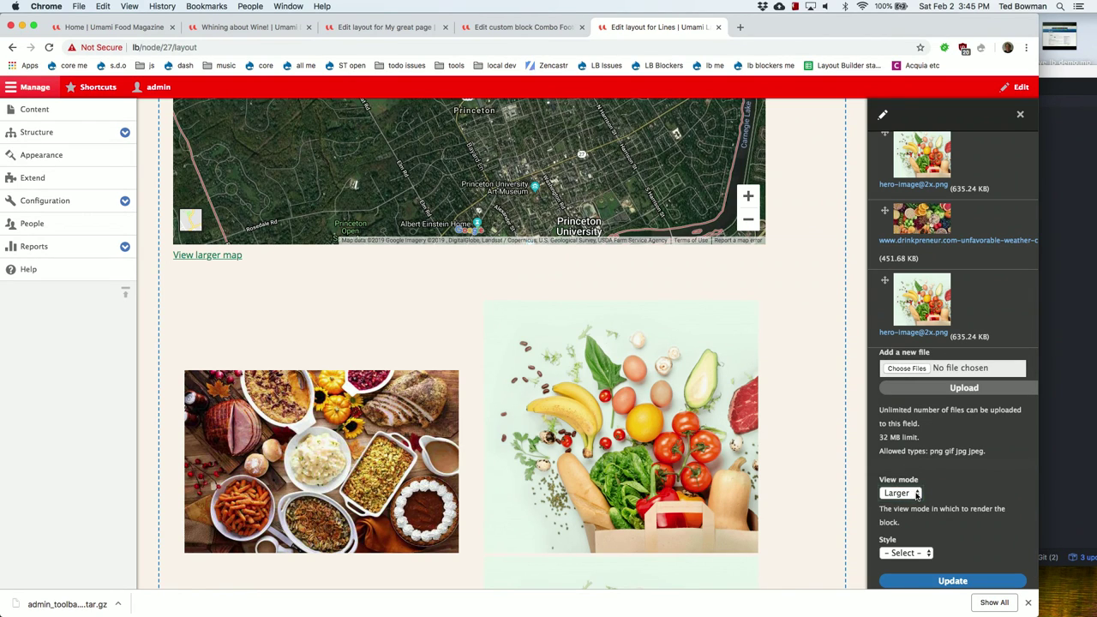
pyautogui.click(912, 495)
pyautogui.click(900, 480)
pyautogui.scroll(-1, 954, 508)
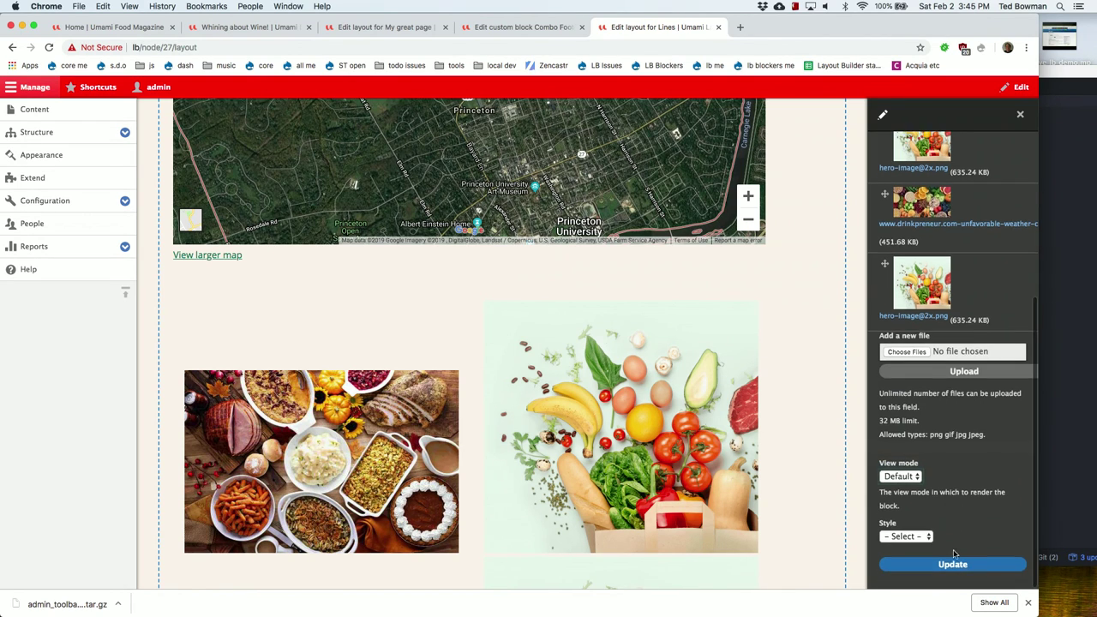
pyautogui.click(954, 562)
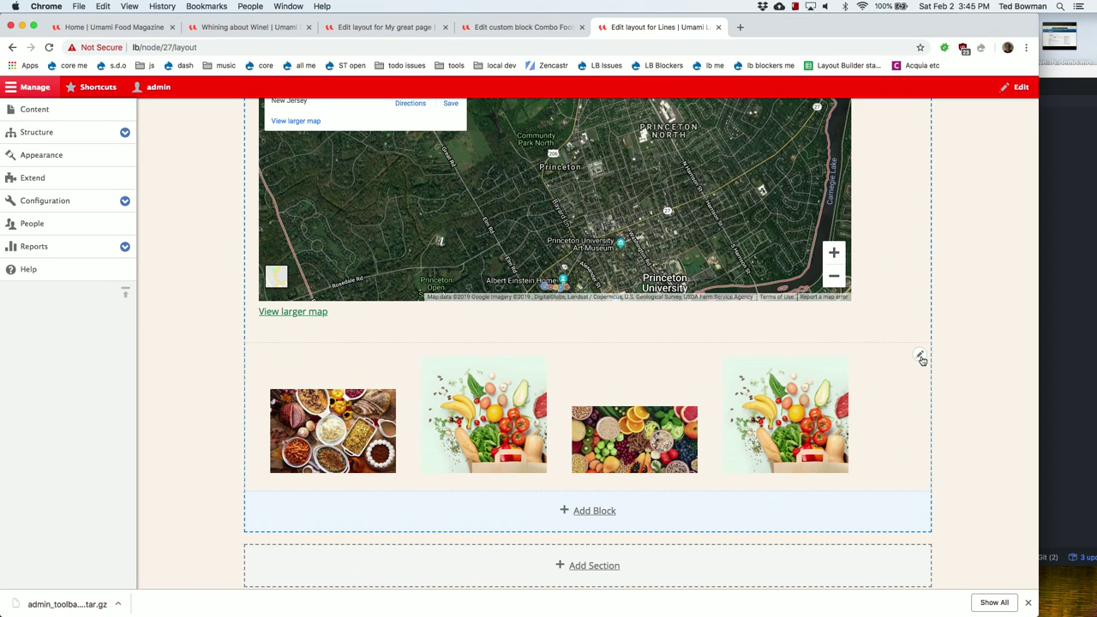
# Apply the Bold Block style to the Images Gallery block and update it
pyautogui.click(921, 358)
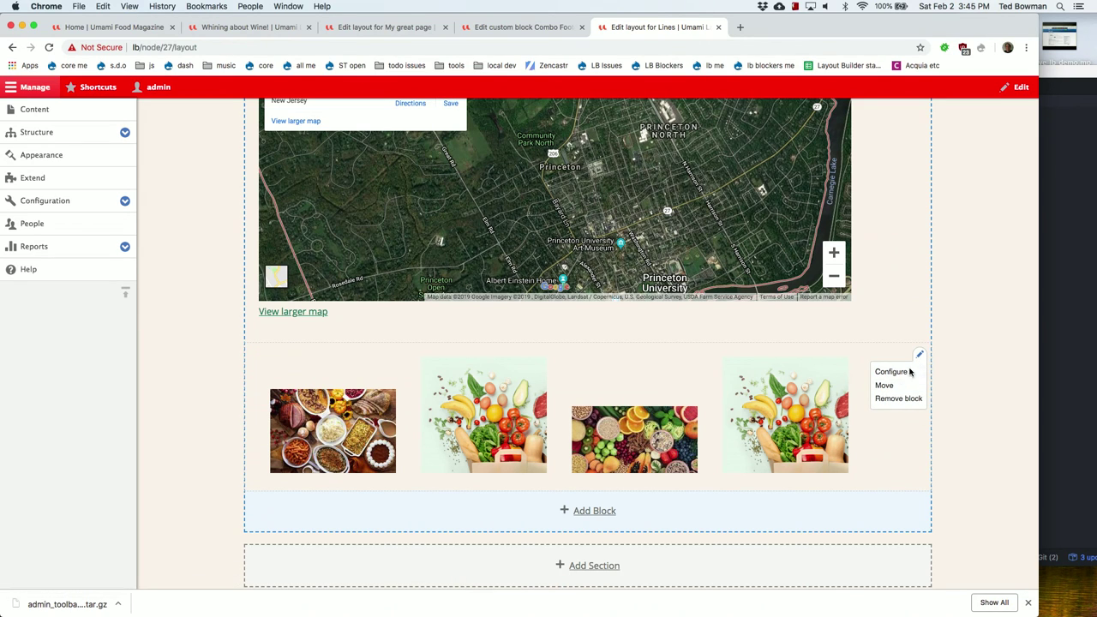
pyautogui.click(892, 372)
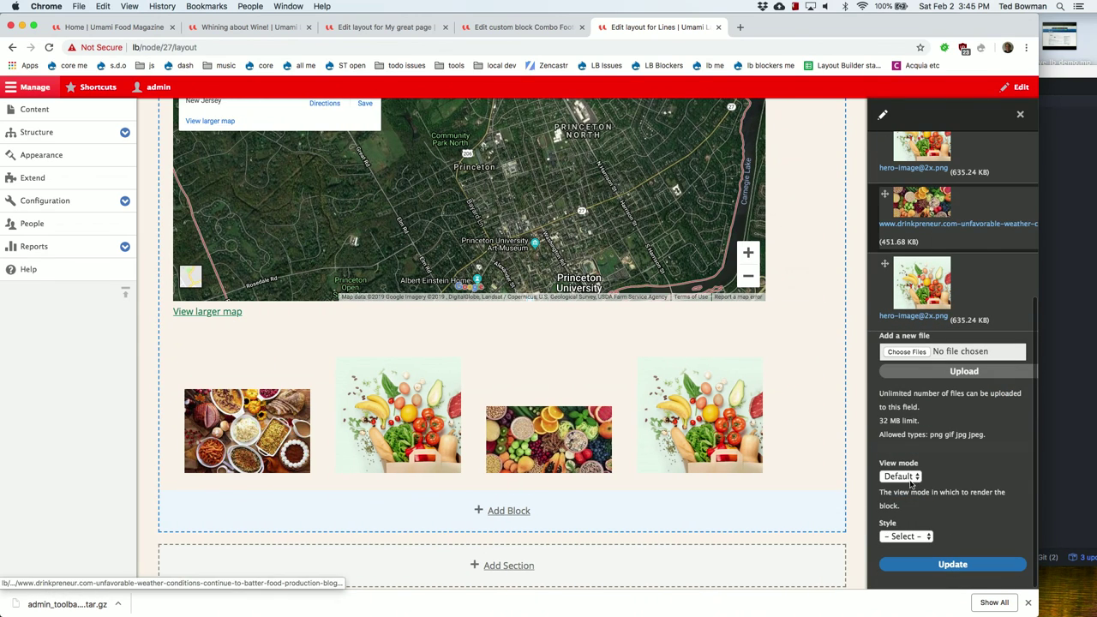
pyautogui.click(915, 538)
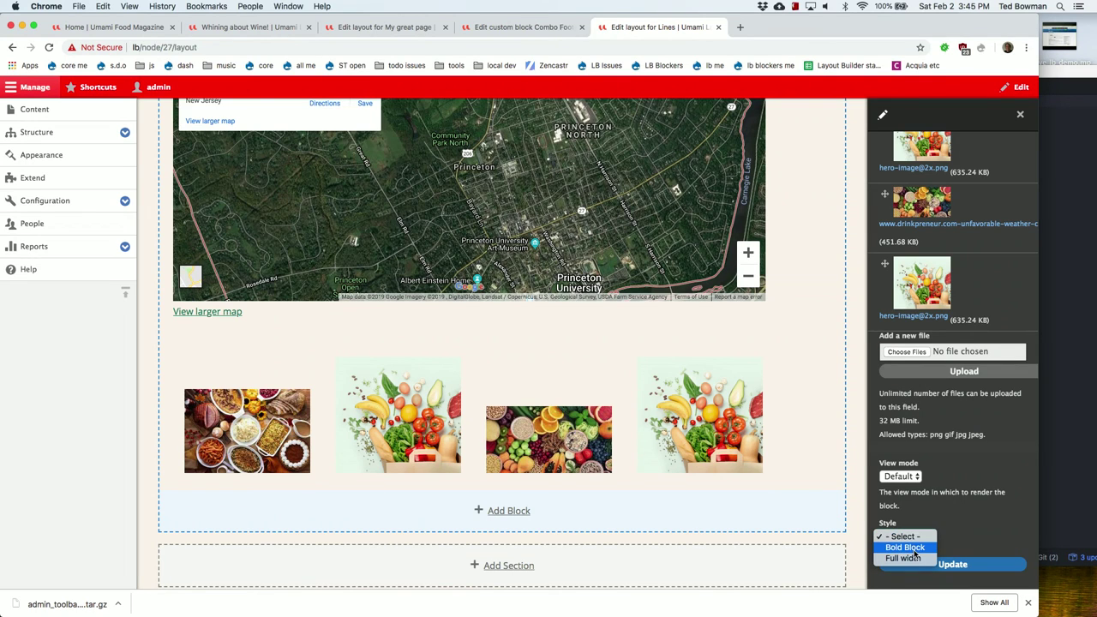
pyautogui.click(907, 548)
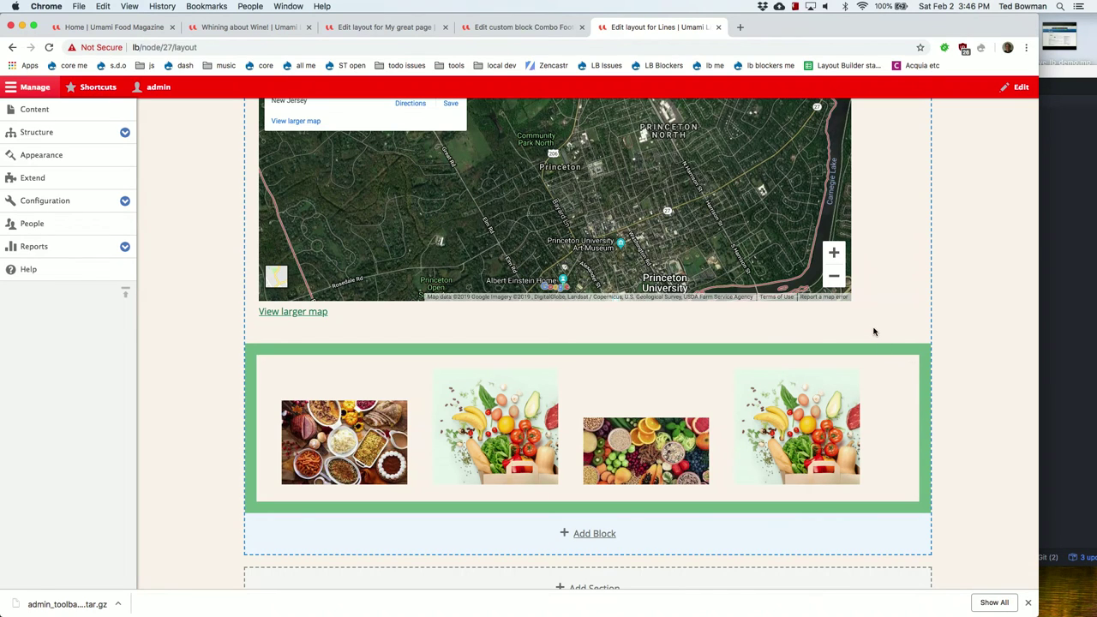
# Open the column width settings of the two-column section holding the video and Important articles
pyautogui.scroll(3, 863, 206)
pyautogui.scroll(10, 863, 206)
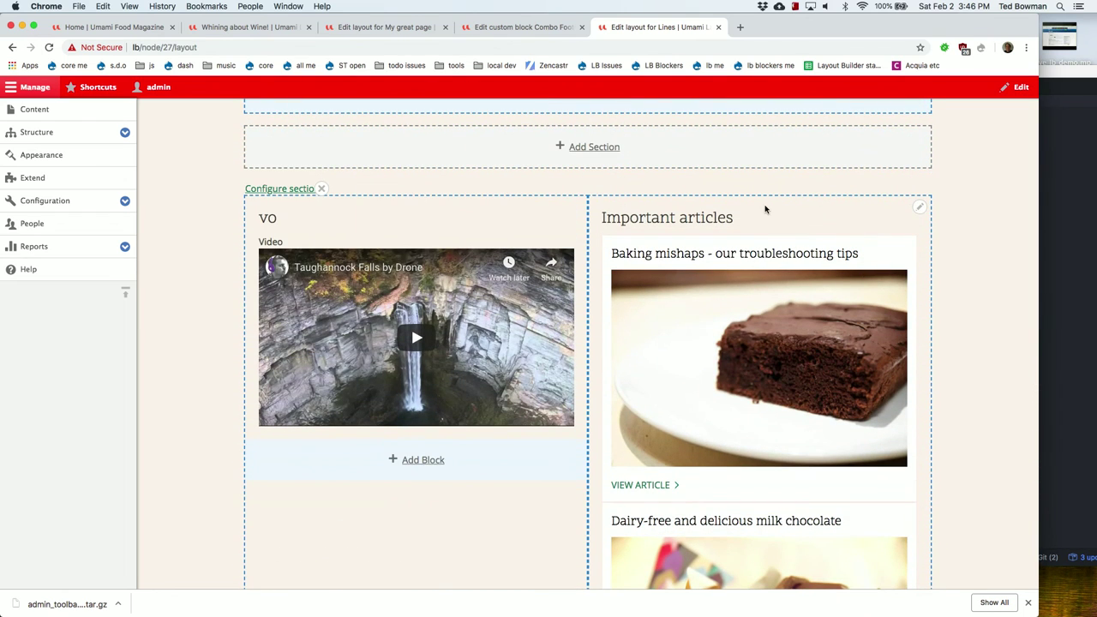
pyautogui.click(278, 191)
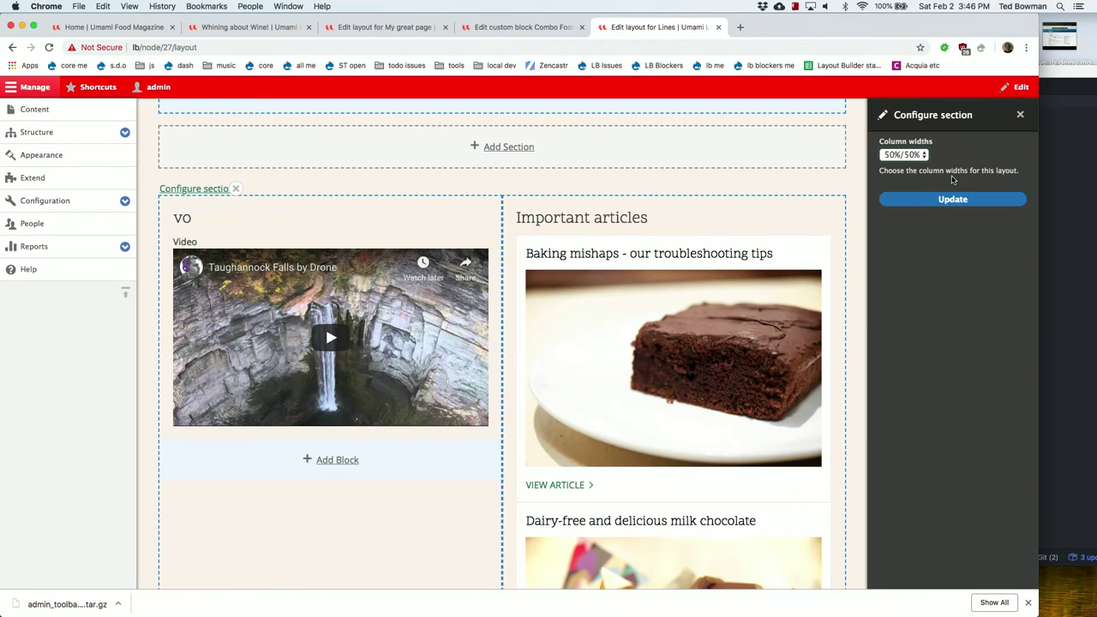
# Open the list of available blocks for the section containing the upper Princeton map and review that section
pyautogui.scroll(3, 500, 176)
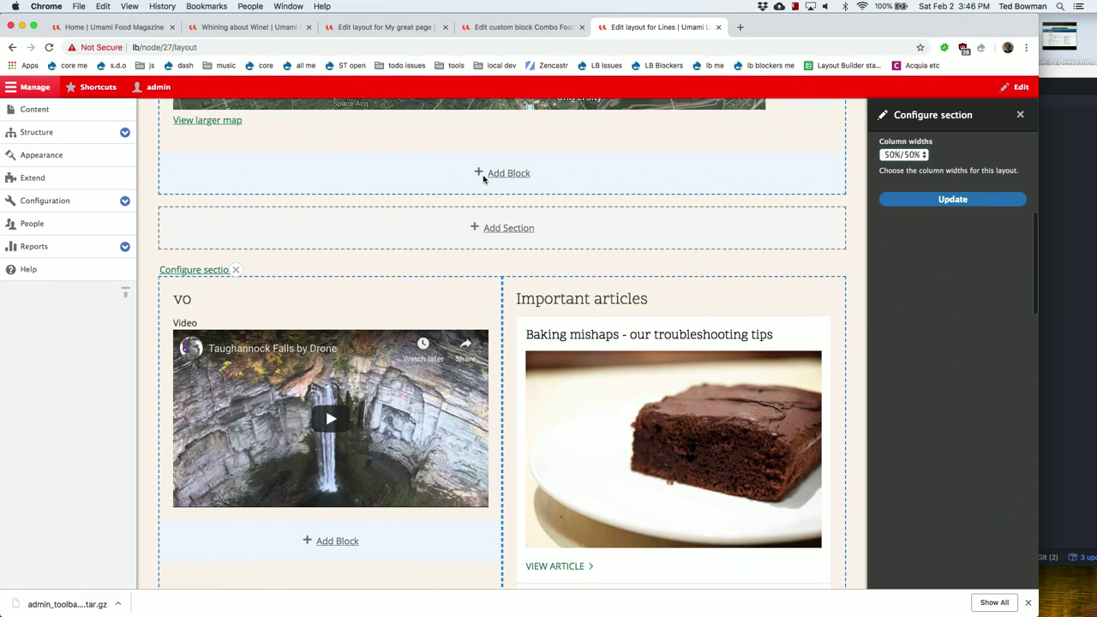
pyautogui.click(495, 191)
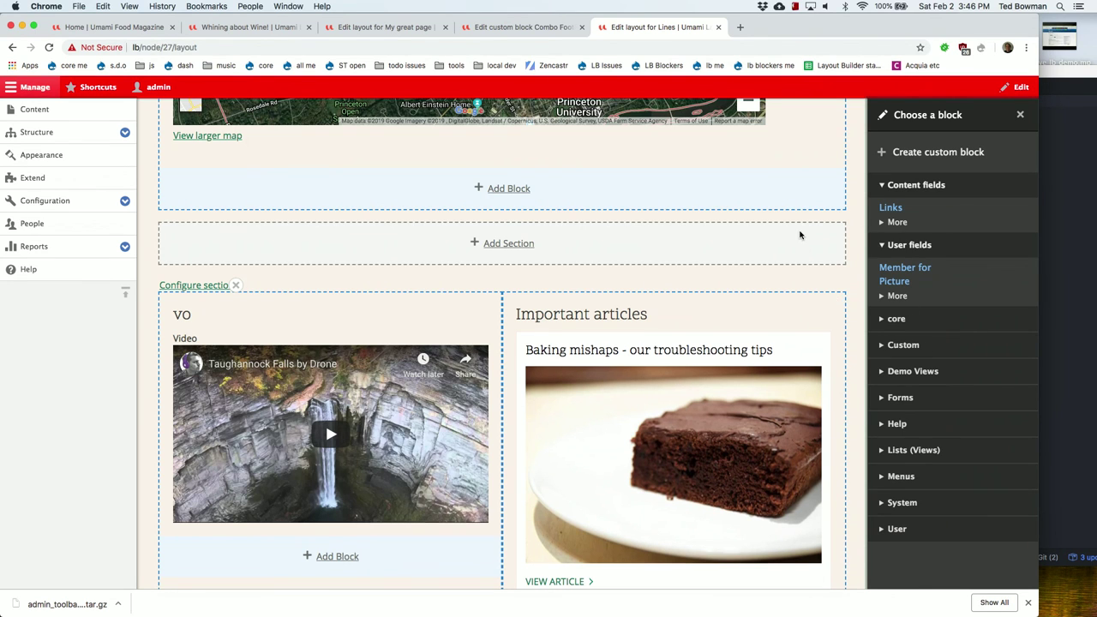
pyautogui.scroll(5, 800, 235)
pyautogui.scroll(1, 800, 235)
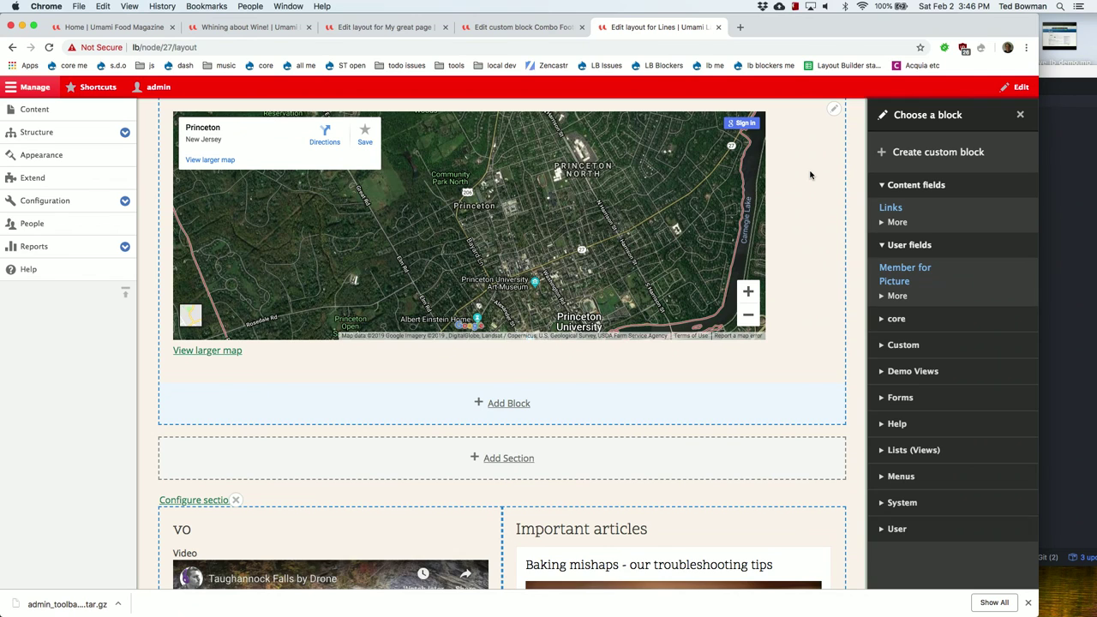
pyautogui.scroll(4, 810, 175)
pyautogui.scroll(-3, 810, 175)
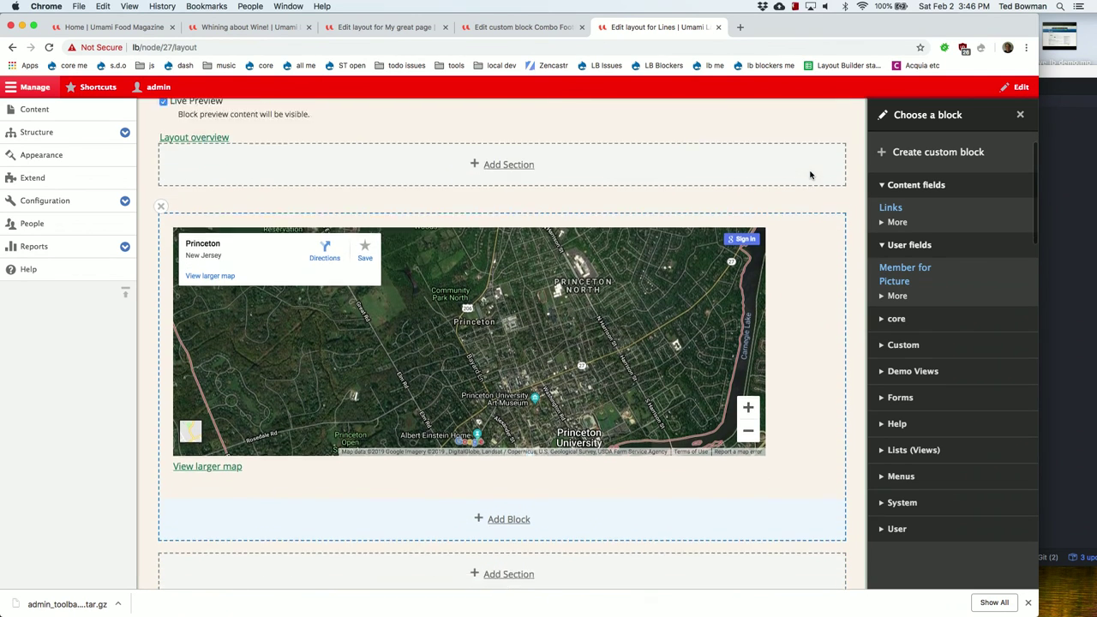